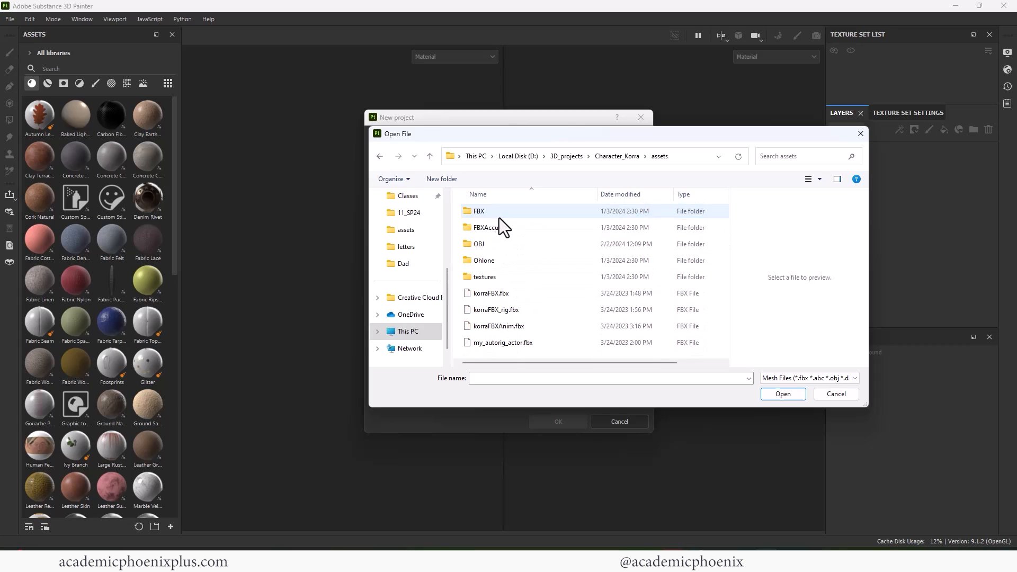
- Create a project from the Korra_UV.obj mesh in the OBJ folder with a document resolution of 2048
{"action": "double_click", "coordinate": [499, 217]}
{"action": "double_click", "coordinate": [487, 208]}
{"action": "left_click", "coordinate": [460, 191]}
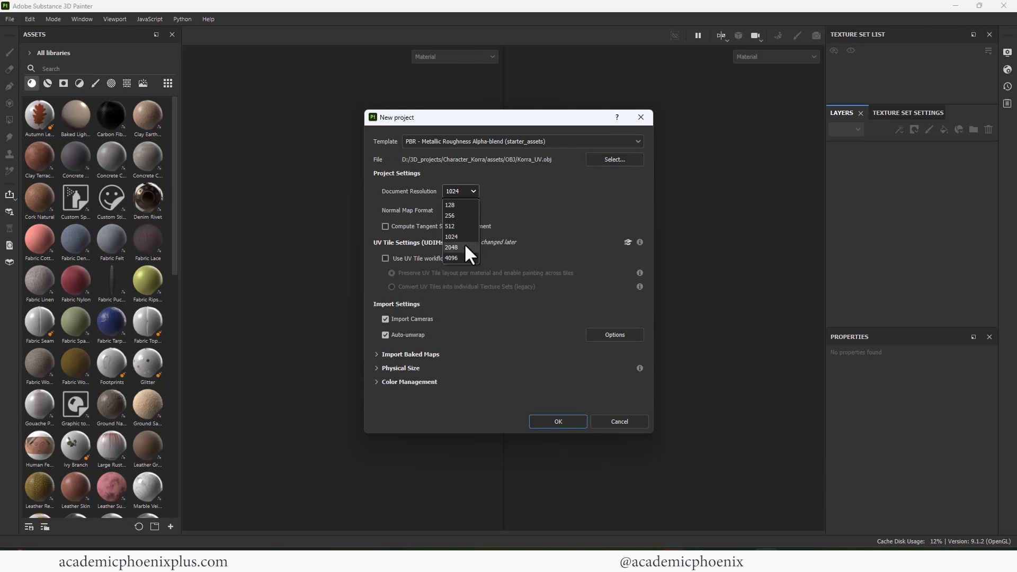
{"action": "left_click", "coordinate": [554, 423]}
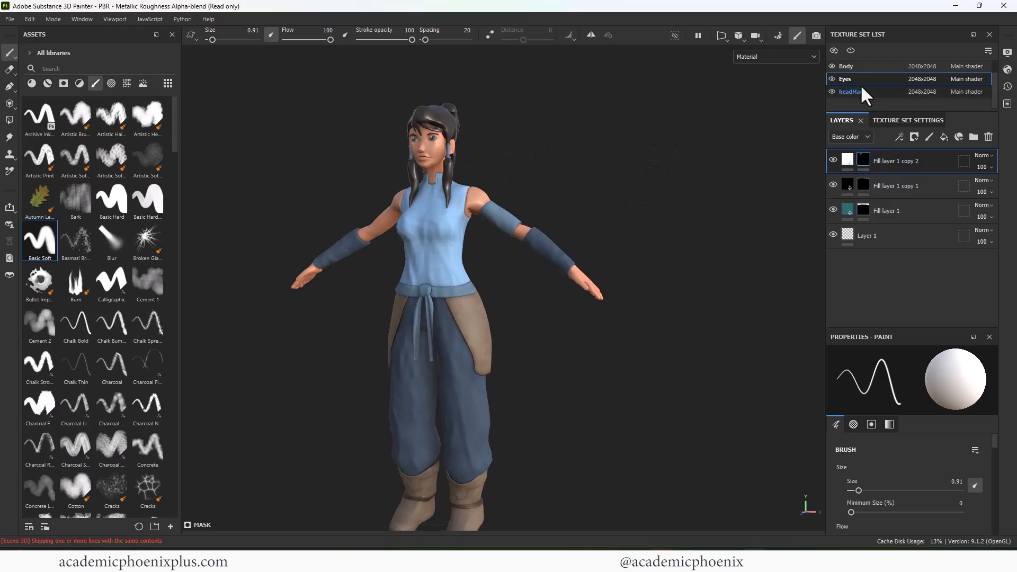
- Set the roughness of Fill layer 1 in the headHair texture set to 0.5510
{"action": "left_click", "coordinate": [867, 174]}
{"action": "left_click", "coordinate": [844, 160]}
{"action": "left_click", "coordinate": [870, 185]}
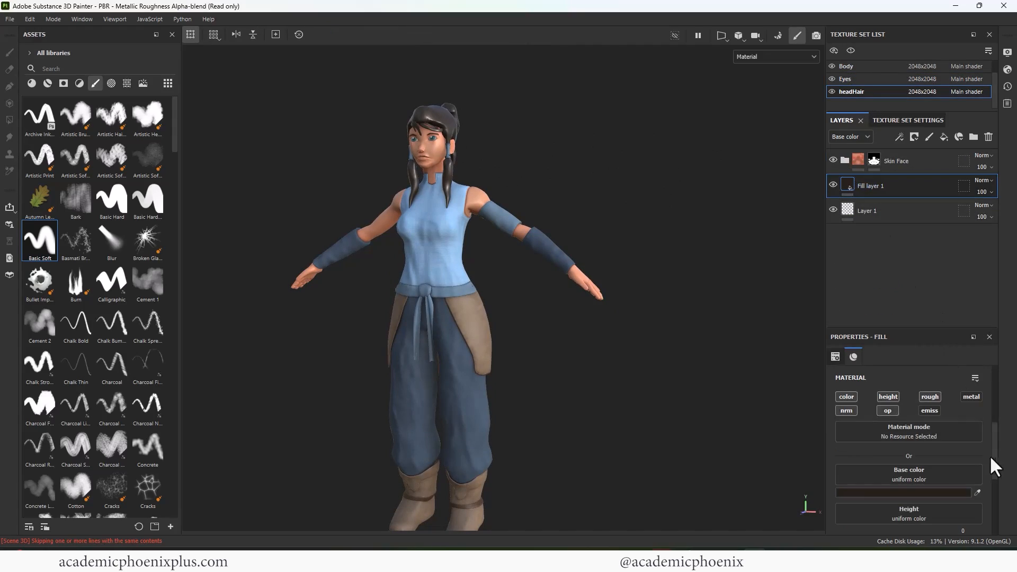
{"action": "left_click_drag", "start_coordinate": [993, 457], "coordinate": [993, 495]}
{"action": "left_click_drag", "start_coordinate": [877, 475], "coordinate": [887, 473]}
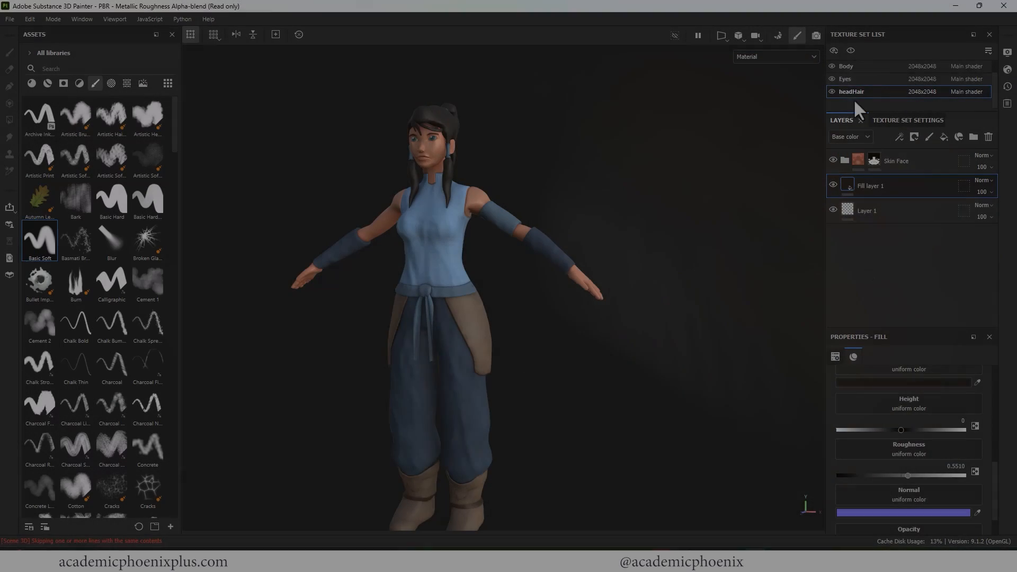
- Lower the roughness of Fill layer 1 copy 2 in the Eyes texture set to 0.0735
{"action": "left_click_drag", "start_coordinate": [875, 524], "coordinate": [845, 523]}
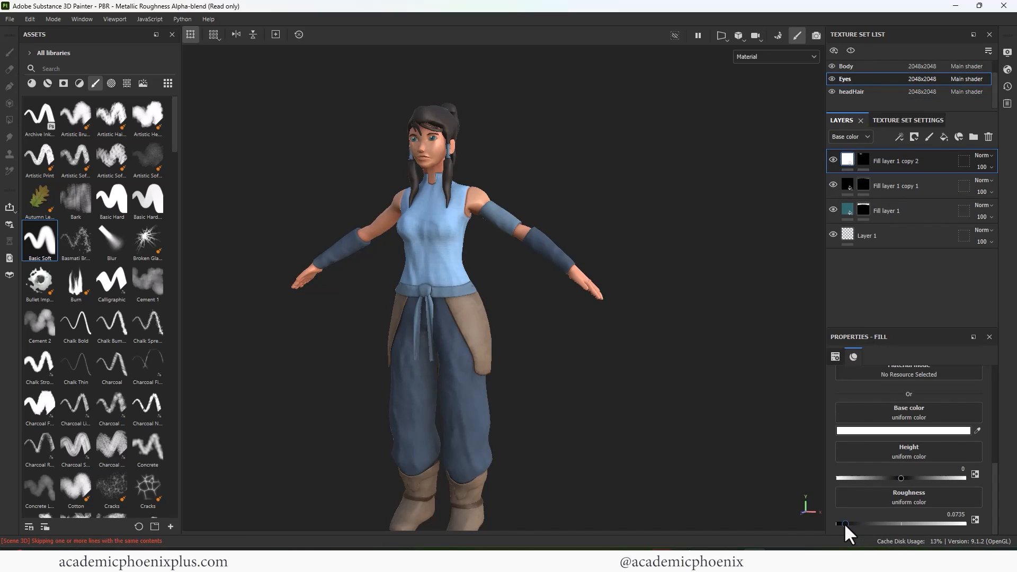
{"action": "left_click_drag", "start_coordinate": [614, 366], "coordinate": [585, 338], "text": "alt"}
{"action": "right_click_drag", "start_coordinate": [592, 127], "coordinate": [546, 157], "text": "alt"}
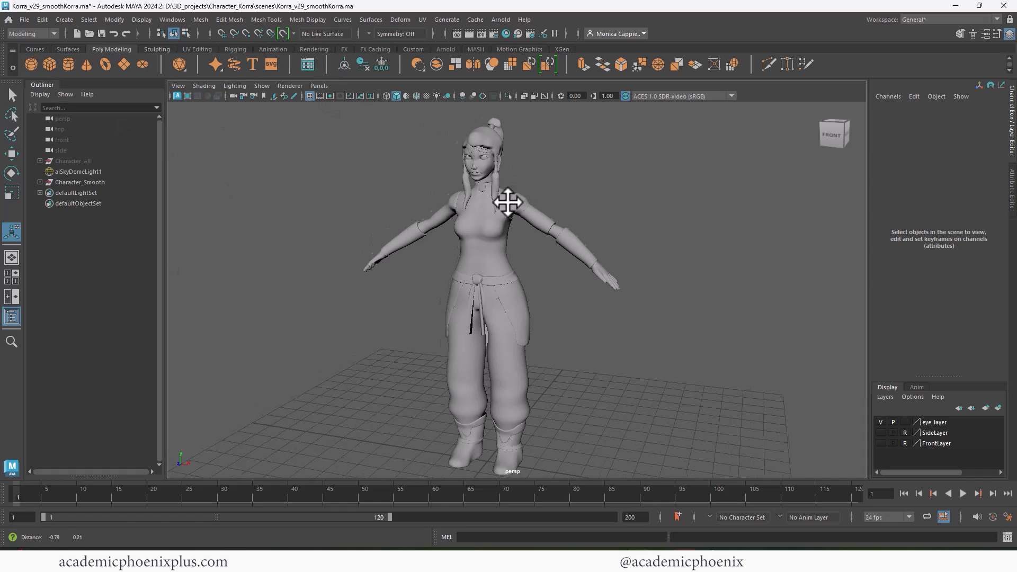
- In Maya, unhide the Character_All group, hide the Character_Smooth group and select Character_All
{"action": "left_click", "coordinate": [85, 161]}
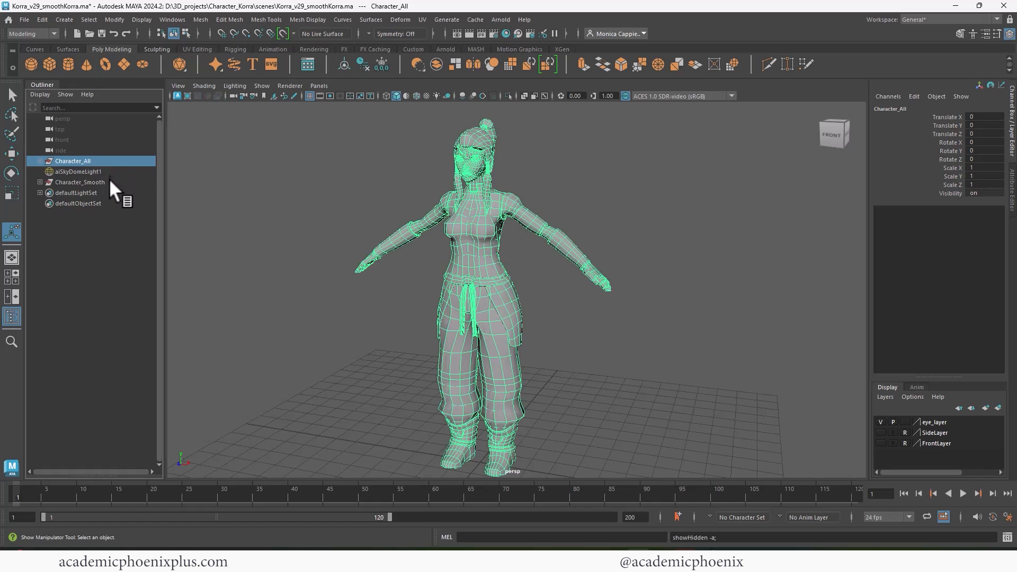
{"action": "left_click", "coordinate": [111, 180]}
{"action": "key", "text": "ctrl+h"}
{"action": "left_click", "coordinate": [140, 161]}
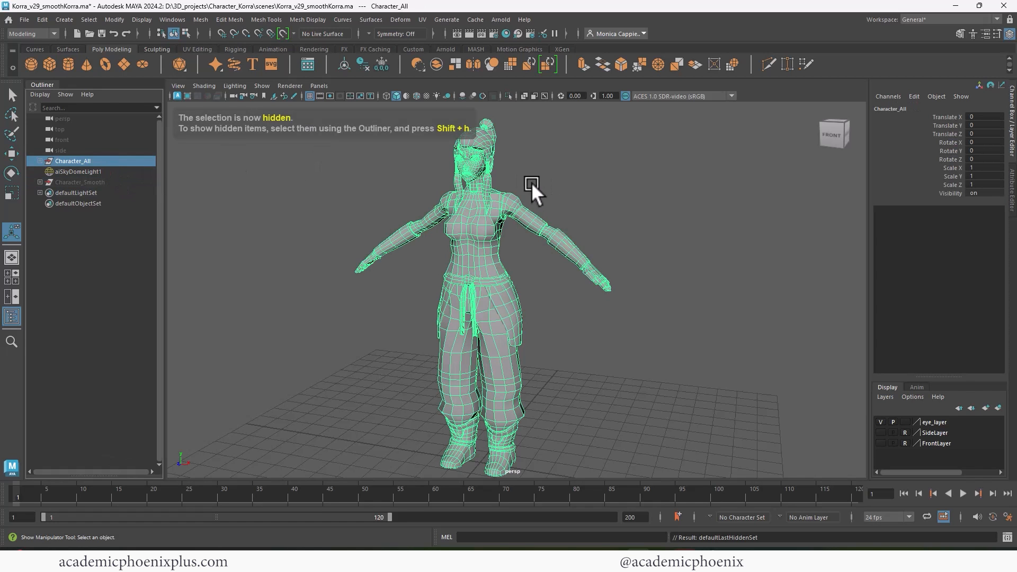
- Select all the meshes of the visible character and display them without smooth preview
{"action": "scroll", "coordinate": [613, 204], "scroll_direction": "up", "scroll_amount": 3}
{"action": "left_click", "coordinate": [620, 215]}
{"action": "mouse_move", "coordinate": [620, 214]}
{"action": "left_mouse_down", "text": "alt"}
{"action": "mouse_move", "coordinate": [558, 246]}
{"action": "mouse_move", "coordinate": [614, 220]}
{"action": "left_mouse_up", "text": "alt"}
{"action": "scroll", "coordinate": [630, 214], "scroll_direction": "up", "scroll_amount": 3}
{"action": "right_click_drag", "start_coordinate": [630, 214], "coordinate": [396, 189], "text": "alt"}
{"action": "left_click_drag", "start_coordinate": [396, 189], "coordinate": [630, 430]}
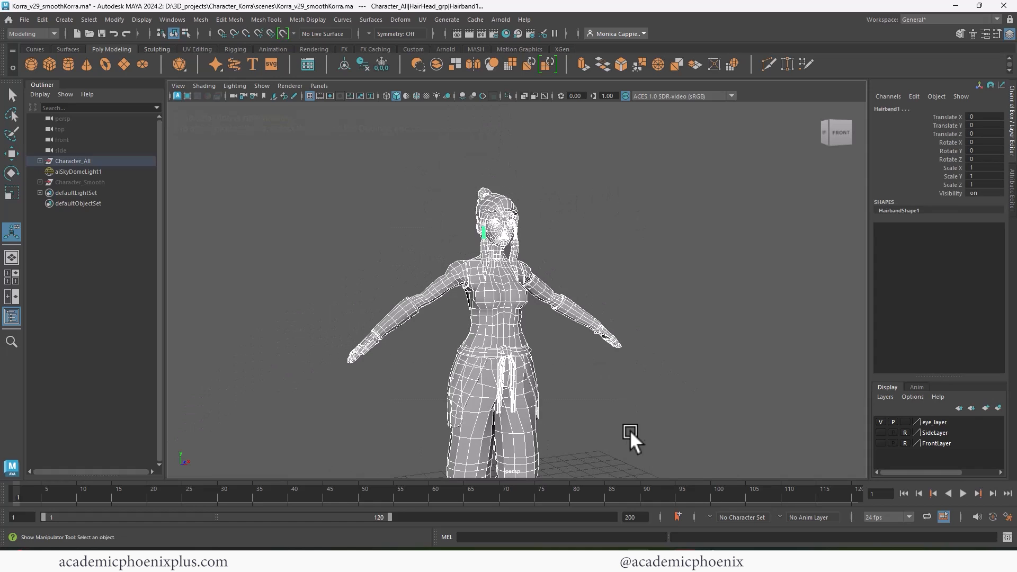
{"action": "key", "text": "1"}
{"action": "left_click", "coordinate": [646, 227]}
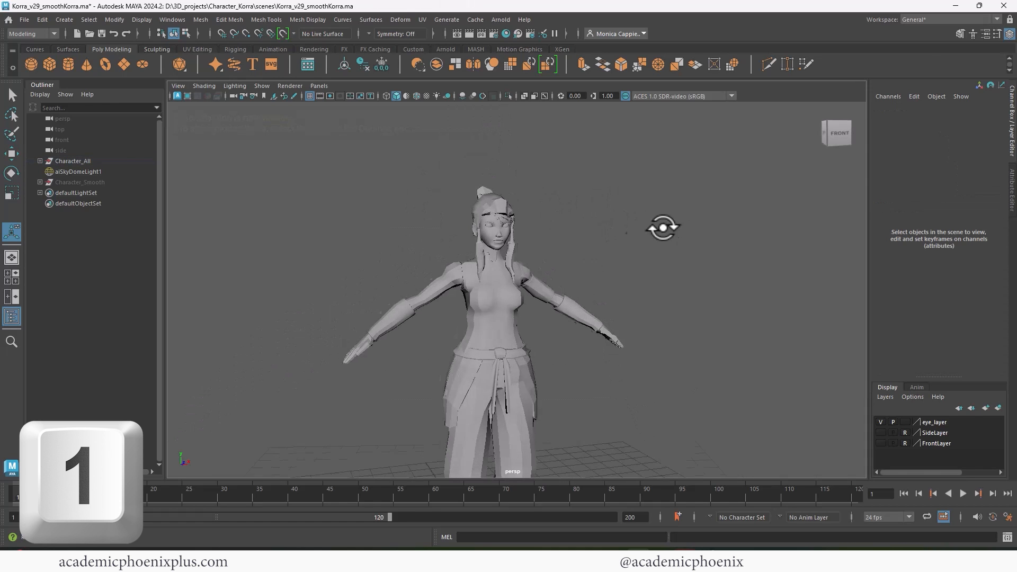
- Examine the unsmoothed low-poly character's head, arms and body from several angles
{"action": "left_click_drag", "start_coordinate": [658, 229], "coordinate": [545, 252], "text": "alt"}
{"action": "right_click_drag", "start_coordinate": [544, 253], "coordinate": [669, 209], "text": "alt"}
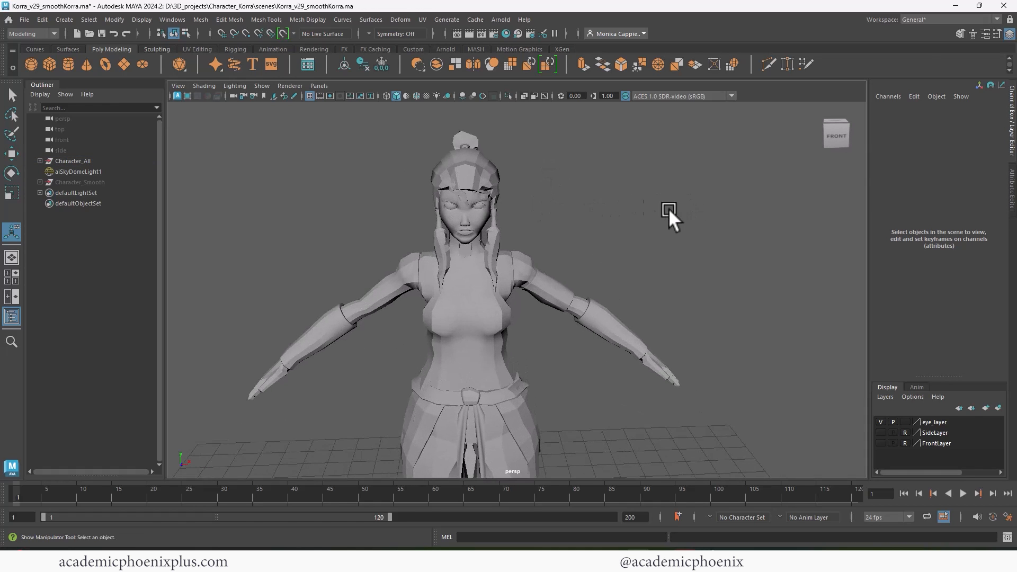
{"action": "middle_click_drag", "start_coordinate": [647, 209], "coordinate": [670, 173], "text": "alt"}
{"action": "left_click_drag", "start_coordinate": [670, 173], "coordinate": [625, 204], "text": "alt"}
{"action": "right_click_drag", "start_coordinate": [625, 204], "coordinate": [504, 219], "text": "alt"}
{"action": "middle_click_drag", "start_coordinate": [504, 219], "coordinate": [521, 194], "text": "alt"}
{"action": "left_click_drag", "start_coordinate": [521, 195], "coordinate": [636, 181], "text": "alt"}
{"action": "right_click_drag", "start_coordinate": [636, 182], "coordinate": [525, 179], "text": "alt"}
- Select all the meshes of the character and show them in smooth mesh preview
{"action": "left_click_drag", "start_coordinate": [432, 152], "coordinate": [640, 431]}
{"action": "key", "text": "3"}
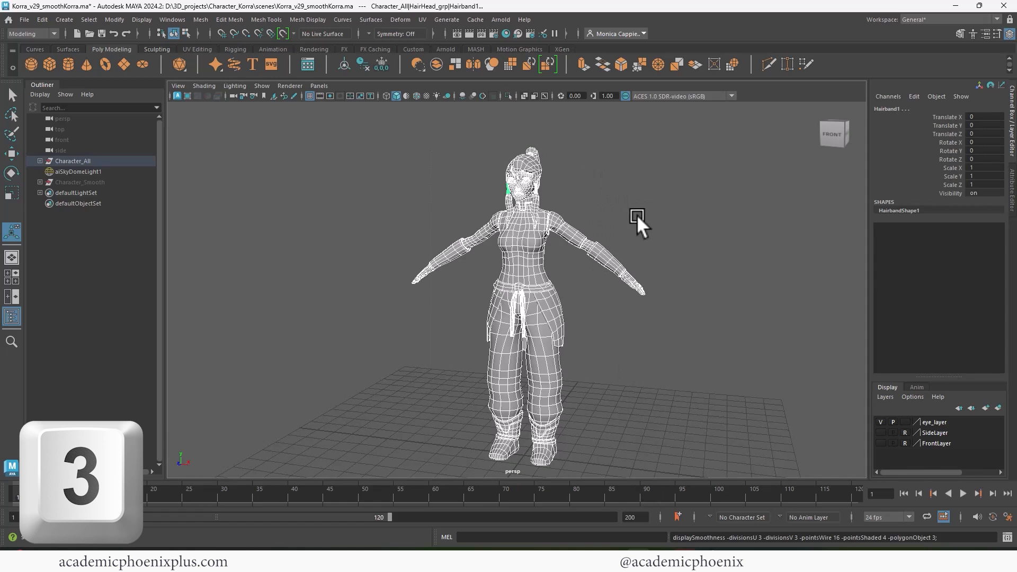
{"action": "left_click", "coordinate": [637, 215]}
{"action": "right_click_drag", "start_coordinate": [637, 215], "coordinate": [622, 237], "text": "alt"}
{"action": "middle_click_drag", "start_coordinate": [622, 236], "coordinate": [644, 268], "text": "alt"}
{"action": "left_click_drag", "start_coordinate": [644, 268], "coordinate": [625, 241], "text": "alt"}
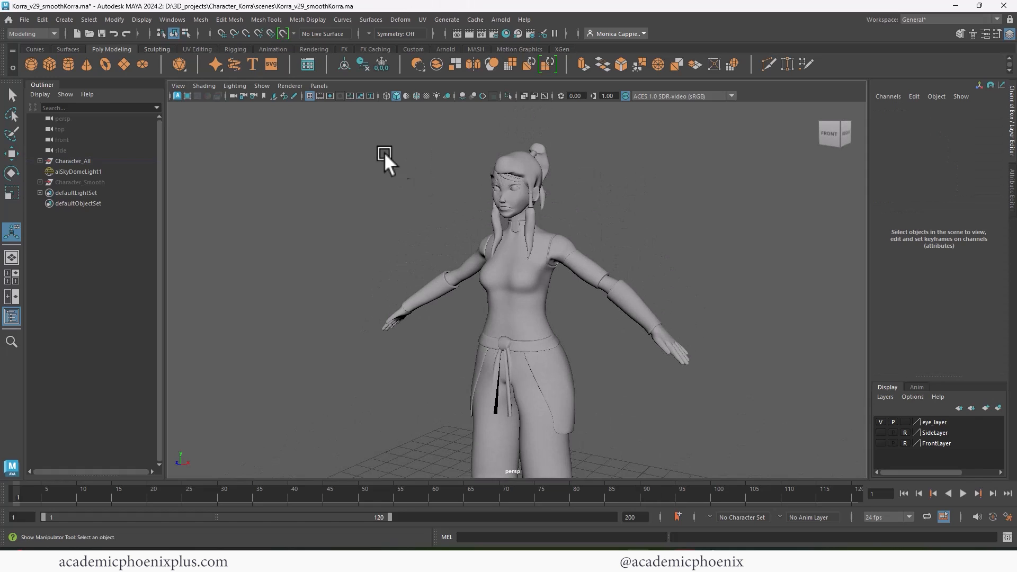
- Switch the whole character back to the unsmoothed display and clear the selection
{"action": "left_click_drag", "start_coordinate": [383, 152], "coordinate": [751, 464]}
{"action": "key", "text": "1"}
{"action": "left_click", "coordinate": [630, 238]}
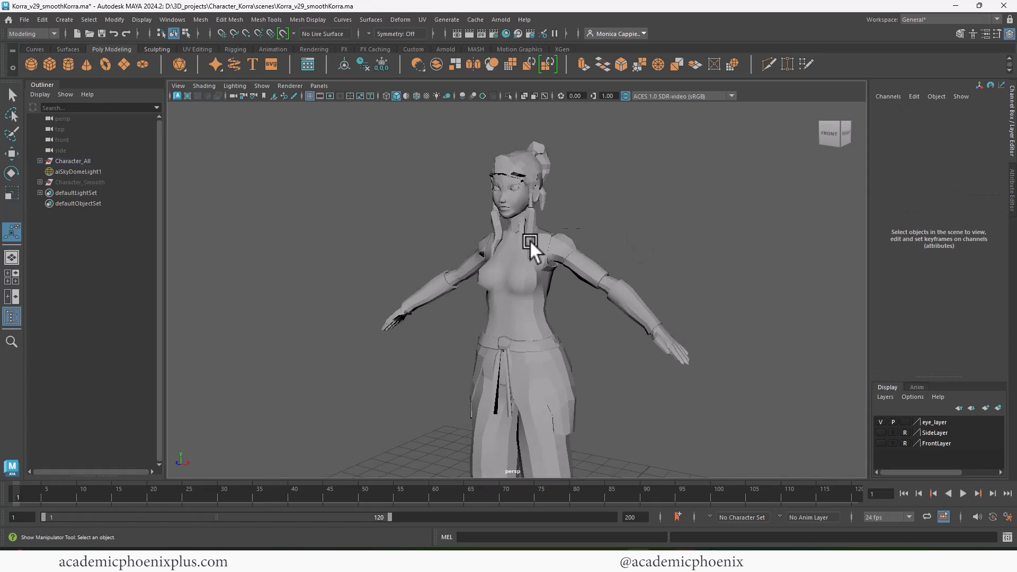
- Hide the Character_All group, show the Character_Smooth group instead and clear the selection
{"action": "left_click", "coordinate": [78, 183]}
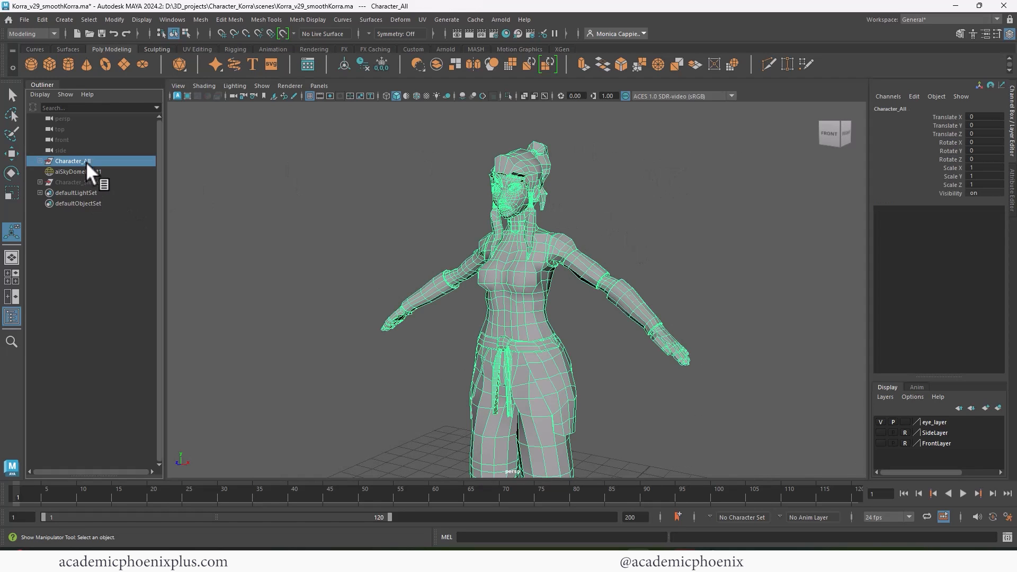
{"action": "key", "text": "ctrl+h"}
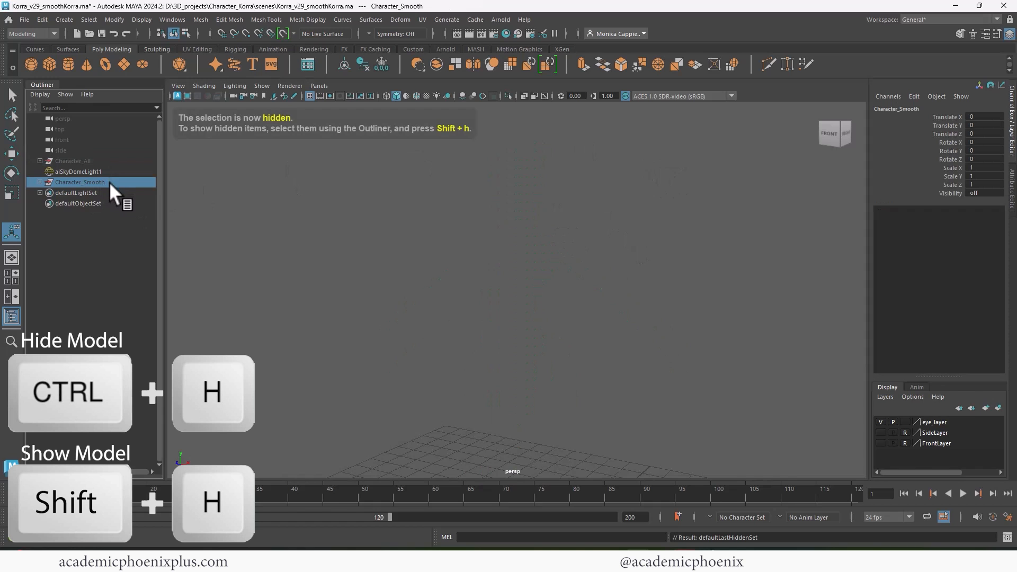
{"action": "key", "text": "shift+h"}
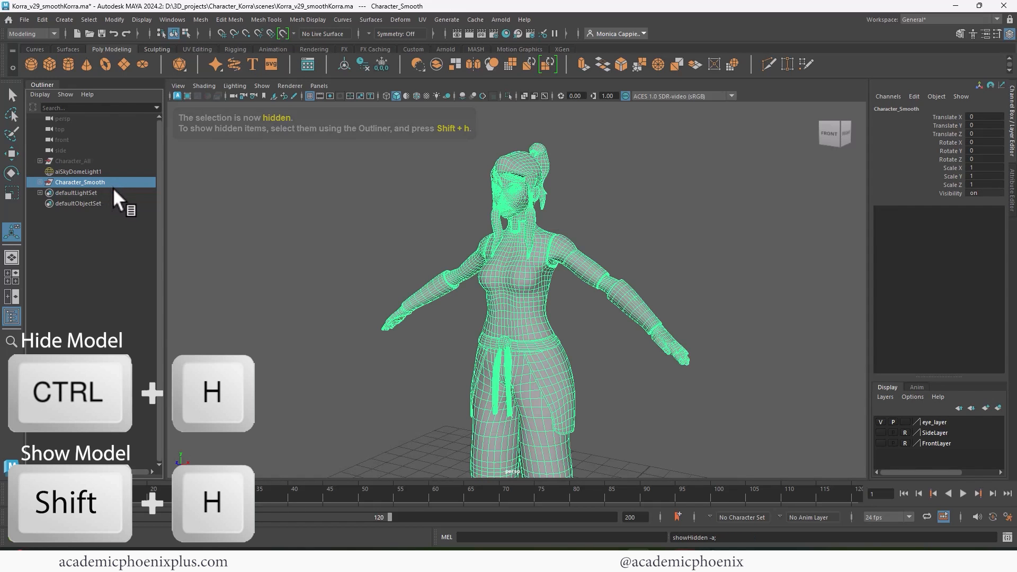
{"action": "left_click", "coordinate": [616, 205]}
{"action": "middle_click_drag", "start_coordinate": [611, 191], "coordinate": [575, 183], "text": "alt"}
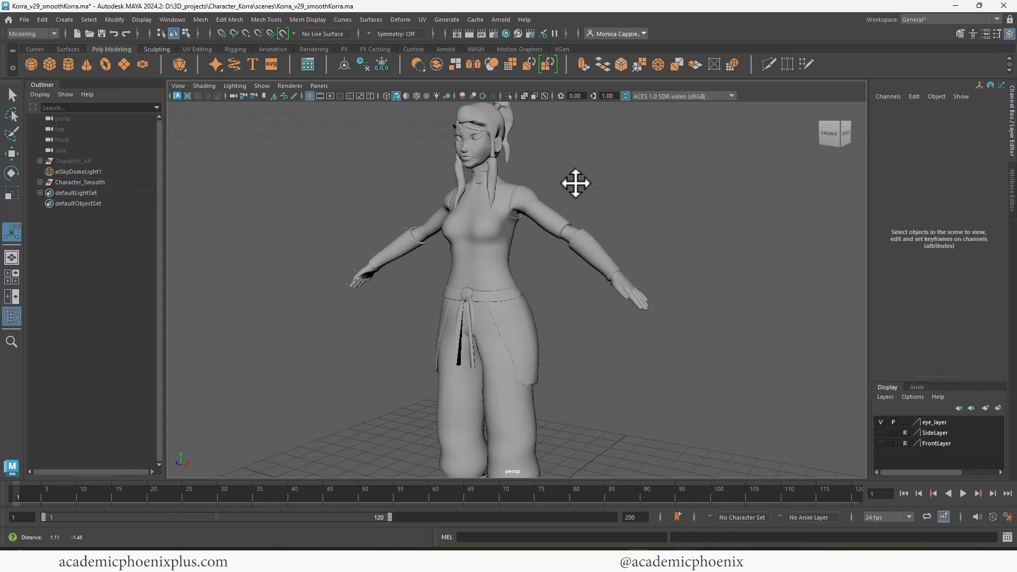
{"action": "left_click_drag", "start_coordinate": [574, 184], "coordinate": [580, 208], "text": "alt"}
{"action": "middle_click_drag", "start_coordinate": [555, 192], "coordinate": [556, 213], "text": "alt"}
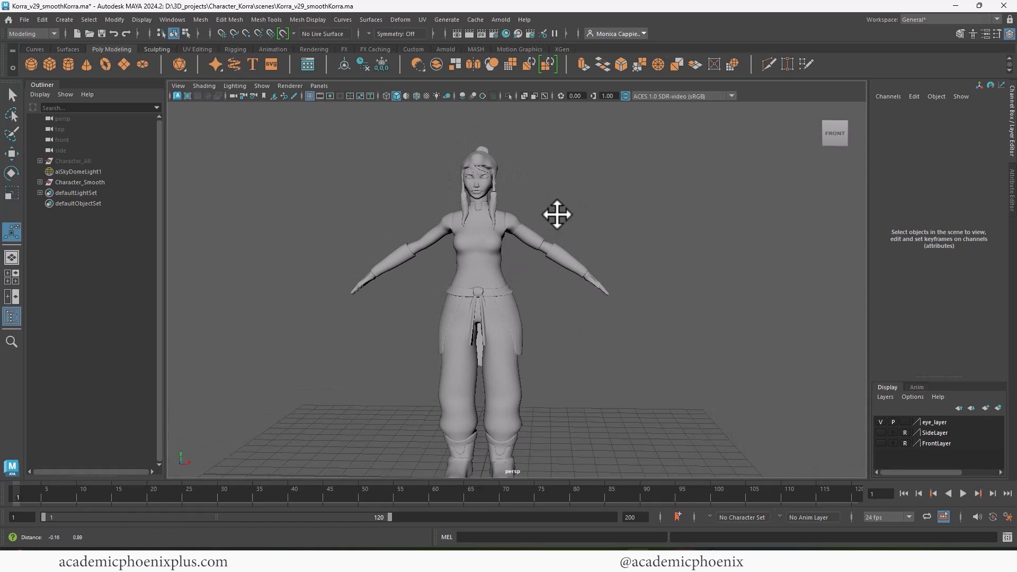
{"action": "left_click_drag", "start_coordinate": [567, 212], "coordinate": [554, 212], "text": "alt"}
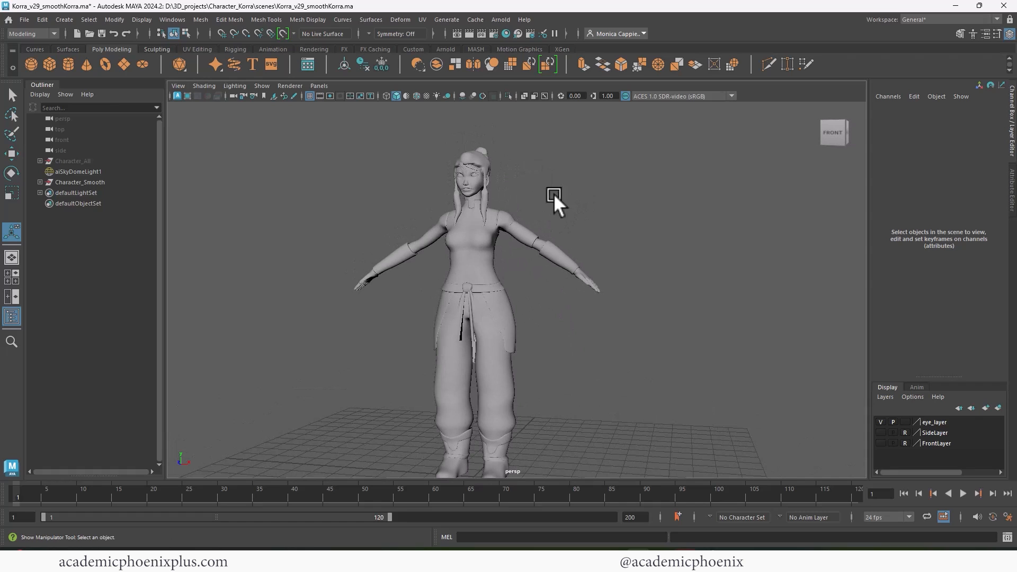
- Select the smooth character's body mesh, switch to the UV Editing workspace and frame the body's UV shells
{"action": "left_click", "coordinate": [488, 288]}
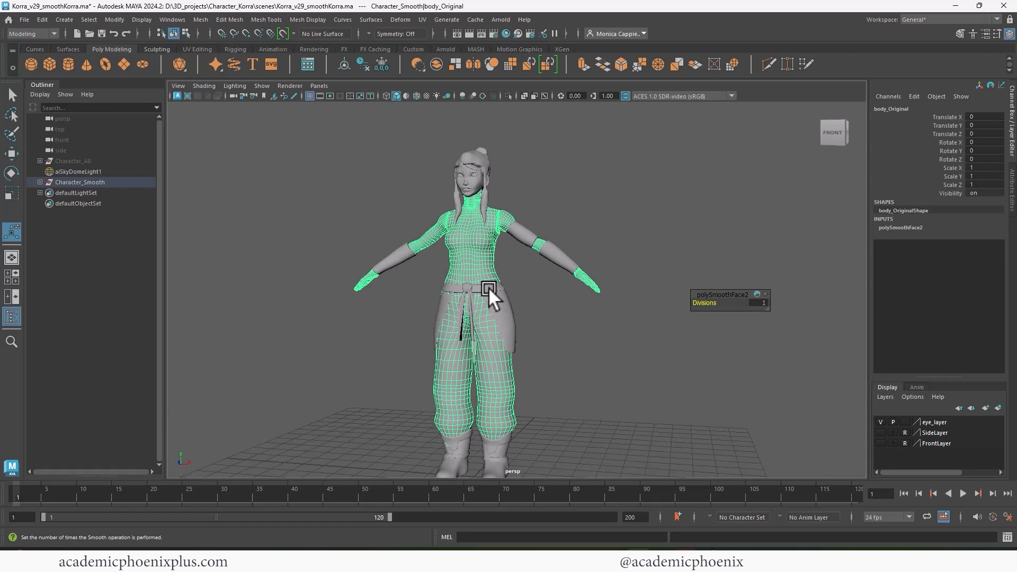
{"action": "left_click", "coordinate": [504, 322]}
{"action": "left_click", "coordinate": [514, 348]}
{"action": "left_click", "coordinate": [925, 22]}
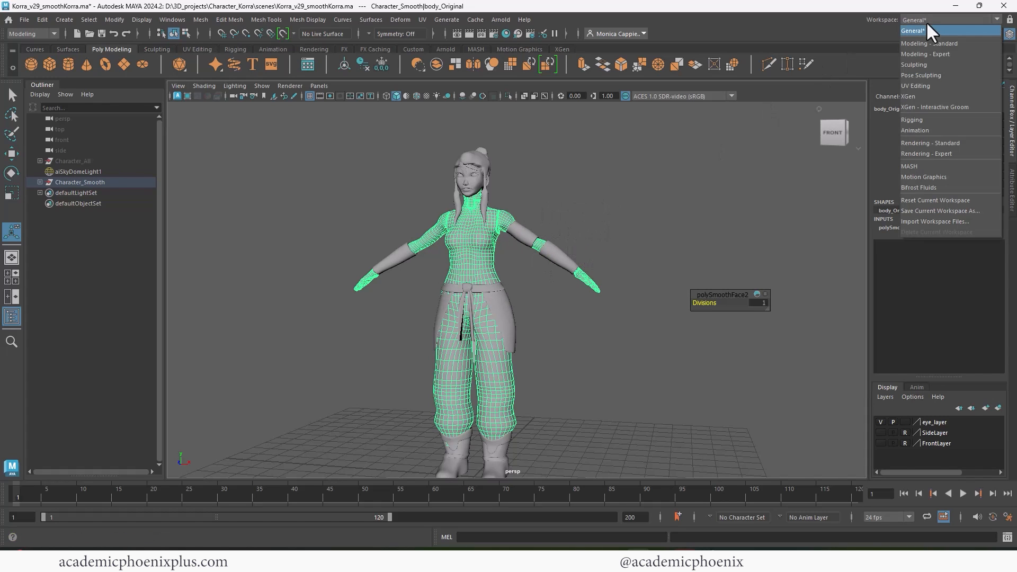
{"action": "left_click", "coordinate": [945, 80]}
{"action": "key", "text": "f"}
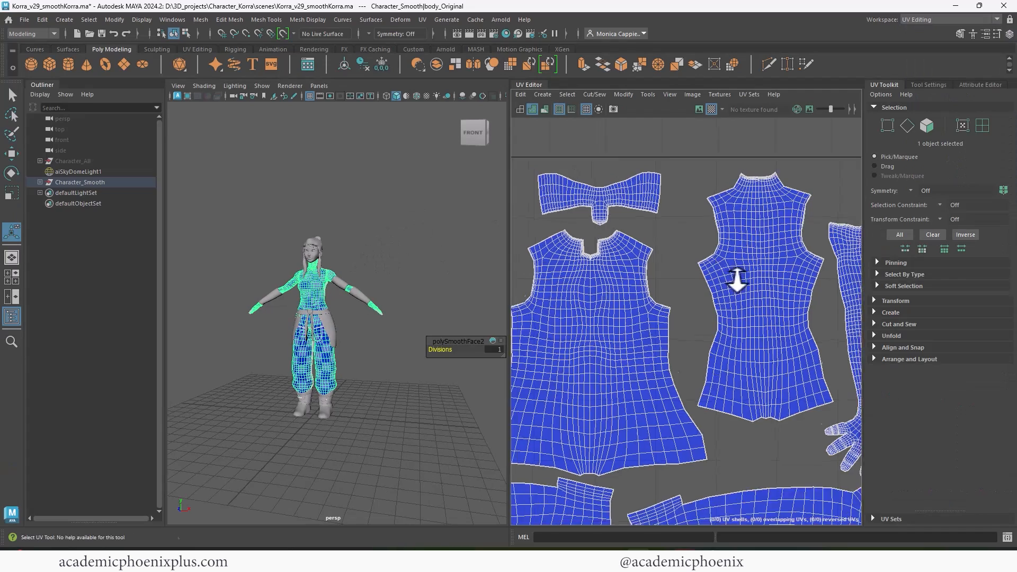
{"action": "key", "text": "f"}
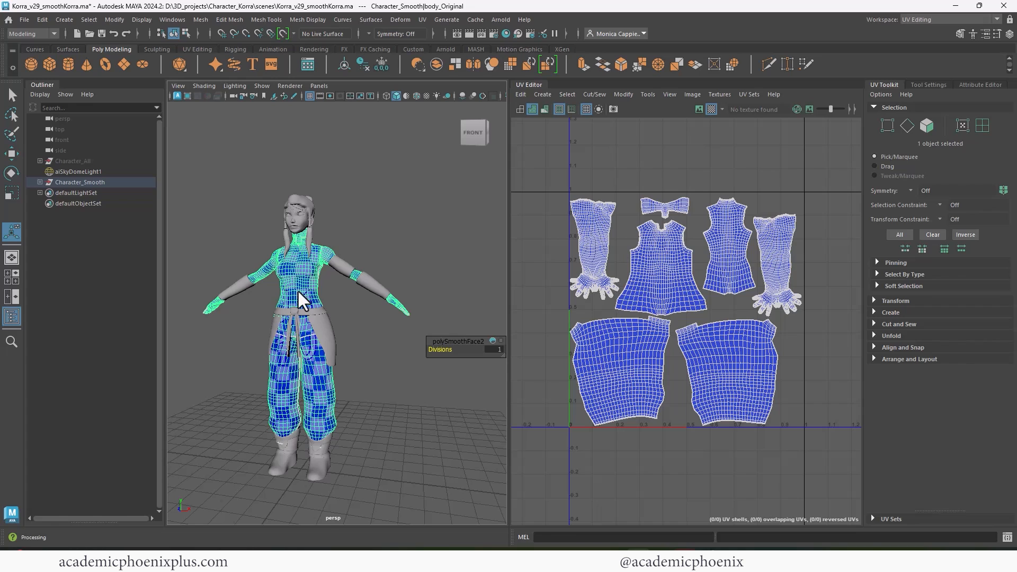
- Assign a new aiStandardSurface material to the body mesh and name it BodyShader
{"action": "right_click_drag", "start_coordinate": [298, 291], "coordinate": [322, 513]}
{"action": "left_click", "coordinate": [371, 269]}
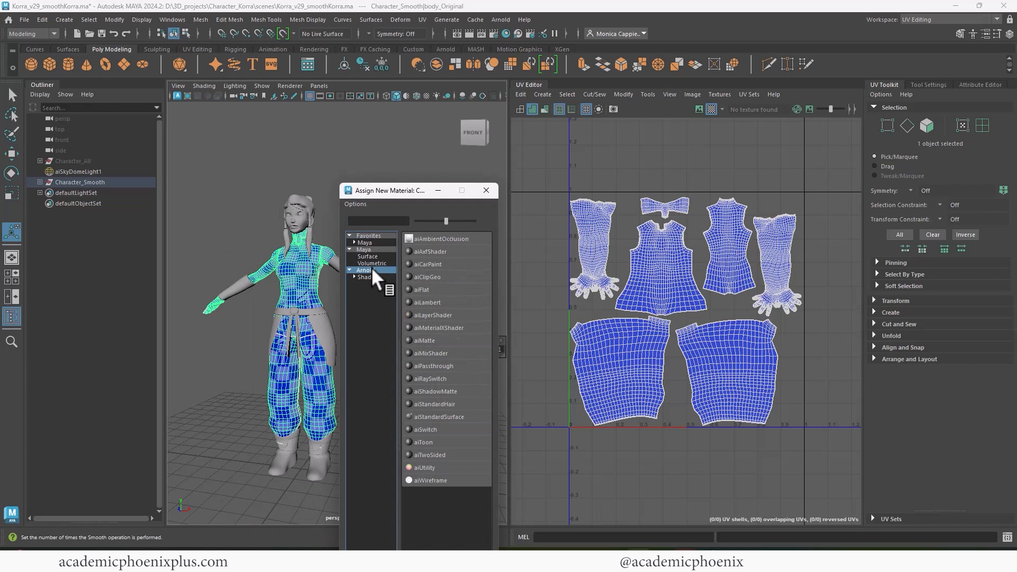
{"action": "left_click", "coordinate": [459, 417]}
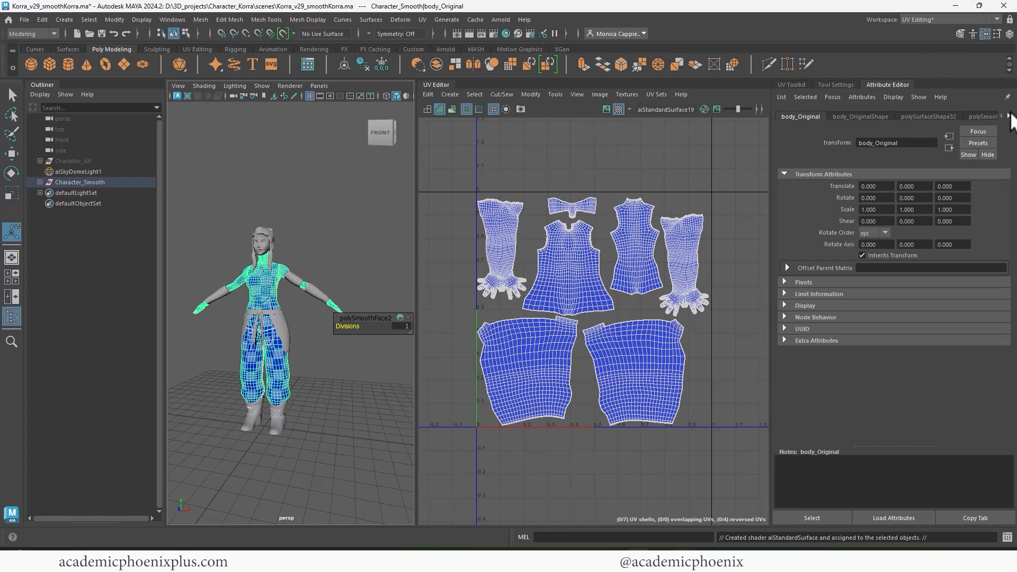
{"action": "left_click", "coordinate": [990, 116]}
{"action": "left_click_drag", "start_coordinate": [921, 143], "coordinate": [778, 143]}
{"action": "type", "text": "Bpd"}
{"action": "key", "text": "Return"}
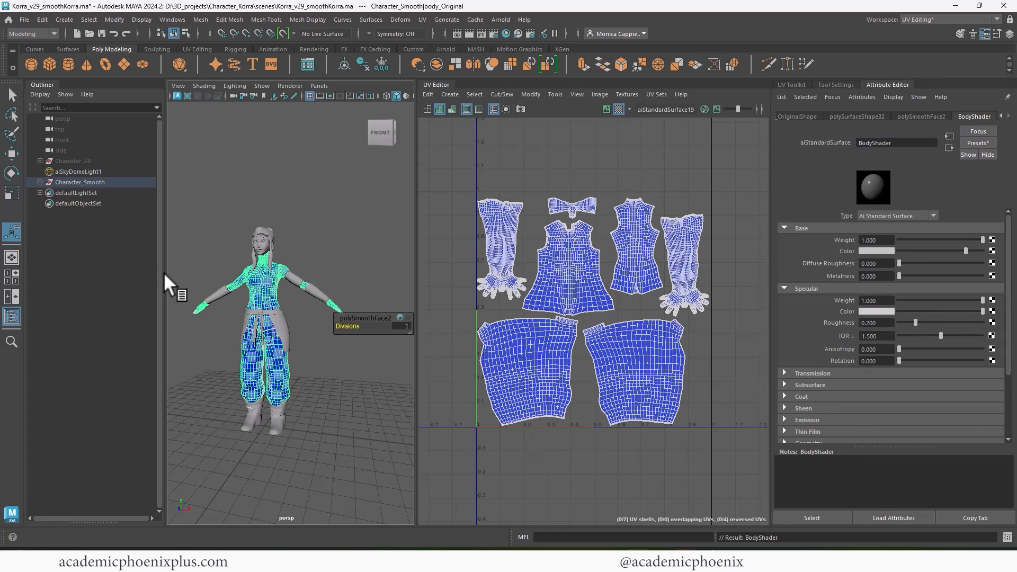
- Select the head and hair meshes together, leaving the eyes and torso out of the selection
{"action": "left_click", "coordinate": [267, 250]}
{"action": "key", "text": "f"}
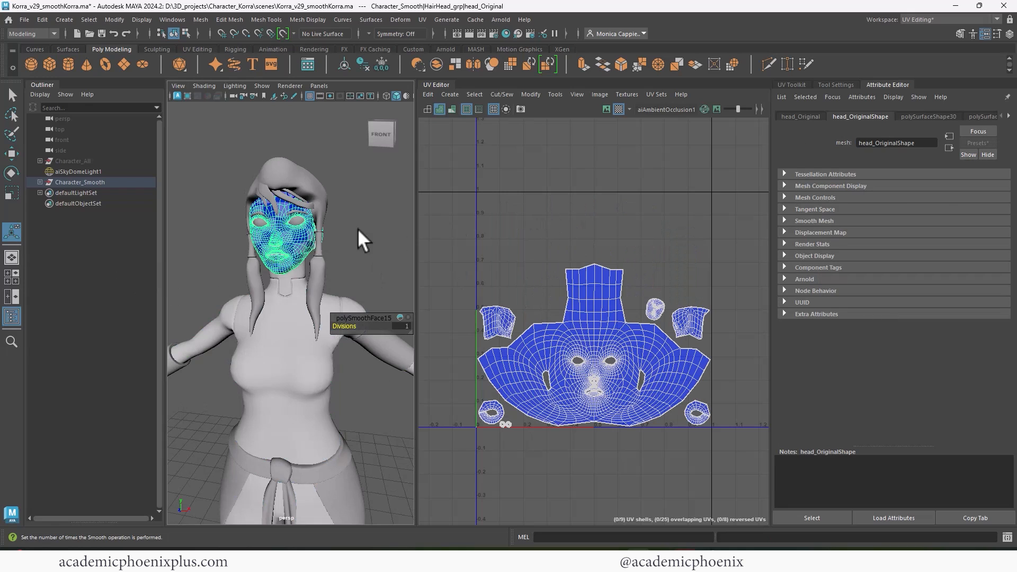
{"action": "left_click", "coordinate": [316, 271], "text": "shift"}
{"action": "left_click_drag", "start_coordinate": [207, 160], "coordinate": [367, 266]}
{"action": "left_click", "coordinate": [289, 329], "text": "ctrl"}
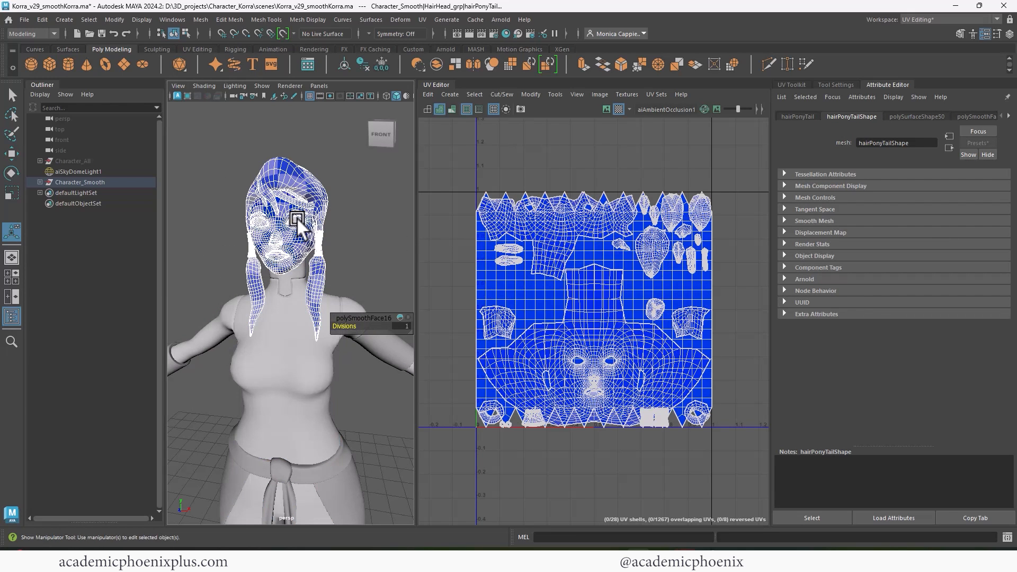
{"action": "left_click", "coordinate": [297, 219], "text": "ctrl"}
{"action": "left_click", "coordinate": [260, 220], "text": "ctrl"}
{"action": "key", "text": "a"}
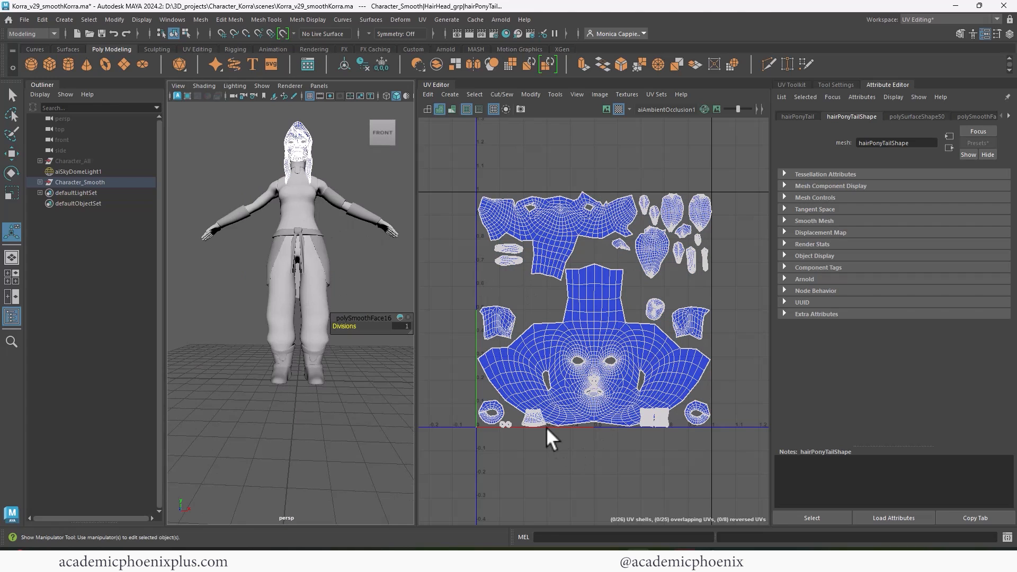
- Remove the ponytail's hairband at the back of the head from the selection
{"action": "left_click_drag", "start_coordinate": [355, 205], "coordinate": [261, 170], "text": "alt"}
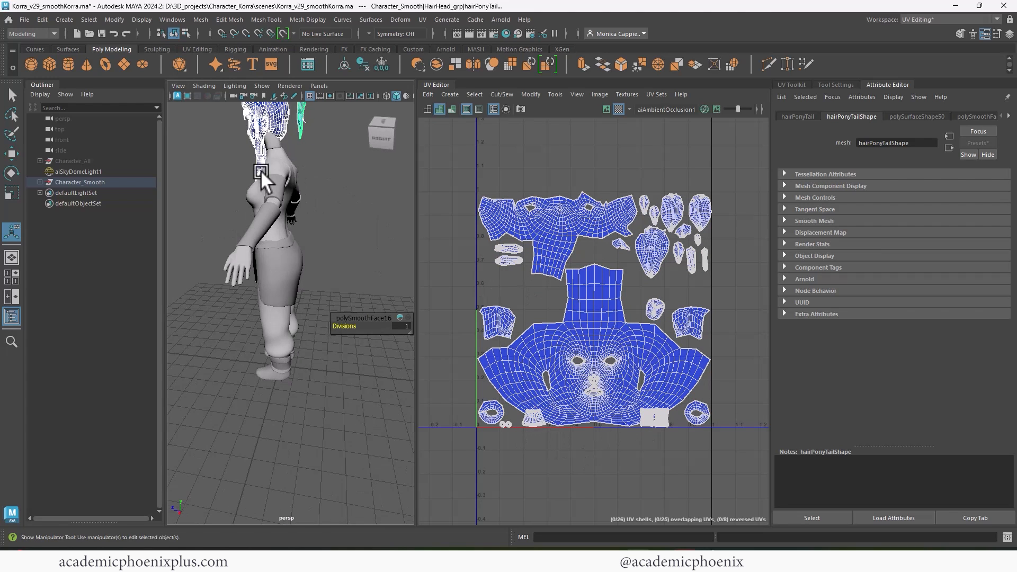
{"action": "scroll", "coordinate": [288, 249], "scroll_direction": "up", "scroll_amount": 5}
{"action": "middle_click_drag", "start_coordinate": [260, 170], "coordinate": [259, 237], "text": "alt"}
{"action": "left_click_drag", "start_coordinate": [260, 238], "coordinate": [277, 242], "text": "alt"}
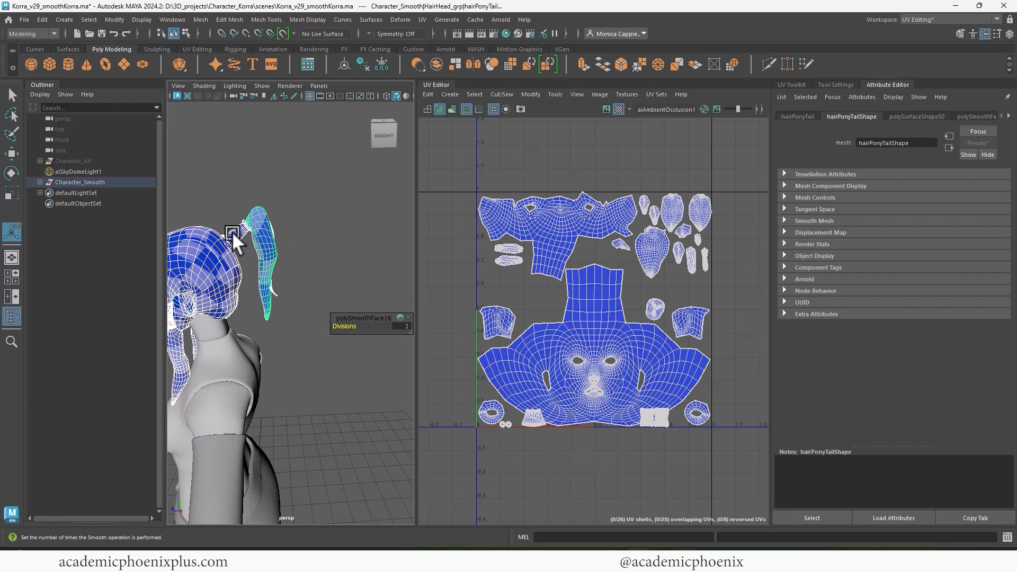
{"action": "left_click", "coordinate": [232, 232], "text": "ctrl"}
- Remove the hairbands around the two side locks from the selection and check the remaining head and hair meshes
{"action": "scroll", "coordinate": [257, 266], "scroll_direction": "down", "scroll_amount": 3}
{"action": "middle_click_drag", "start_coordinate": [236, 272], "coordinate": [258, 234], "text": "alt"}
{"action": "left_click_drag", "start_coordinate": [225, 255], "coordinate": [304, 278], "text": "alt"}
{"action": "left_click", "coordinate": [326, 237], "text": "ctrl"}
{"action": "middle_click_drag", "start_coordinate": [304, 277], "coordinate": [258, 291], "text": "alt"}
{"action": "right_click_drag", "start_coordinate": [269, 286], "coordinate": [362, 266], "text": "alt"}
{"action": "left_click_drag", "start_coordinate": [243, 279], "coordinate": [286, 290], "text": "alt"}
{"action": "left_click", "coordinate": [257, 271], "text": "ctrl"}
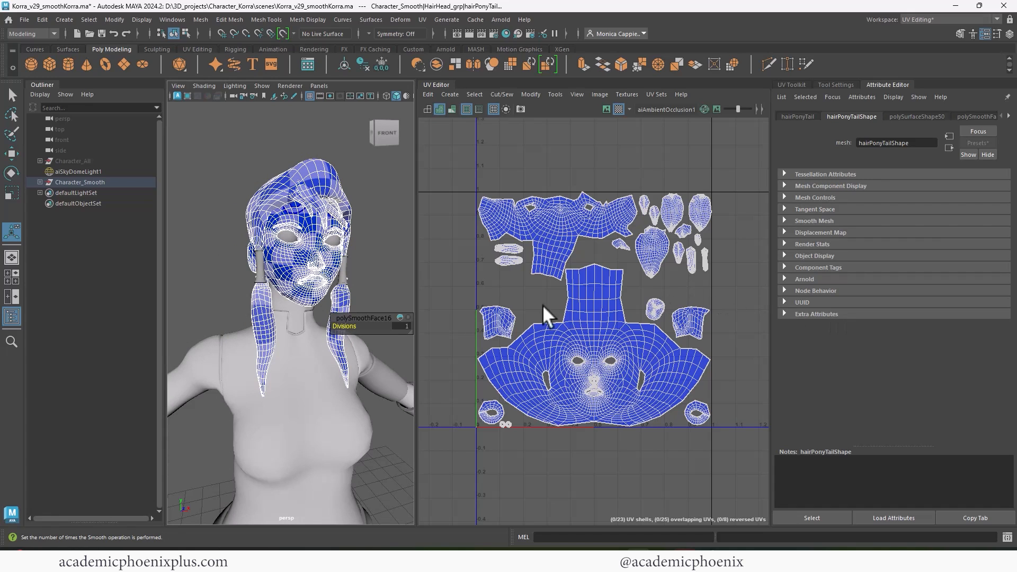
{"action": "right_click_drag", "start_coordinate": [286, 273], "coordinate": [360, 261], "text": "alt"}
{"action": "right_click_drag", "start_coordinate": [296, 263], "coordinate": [212, 268], "text": "alt"}
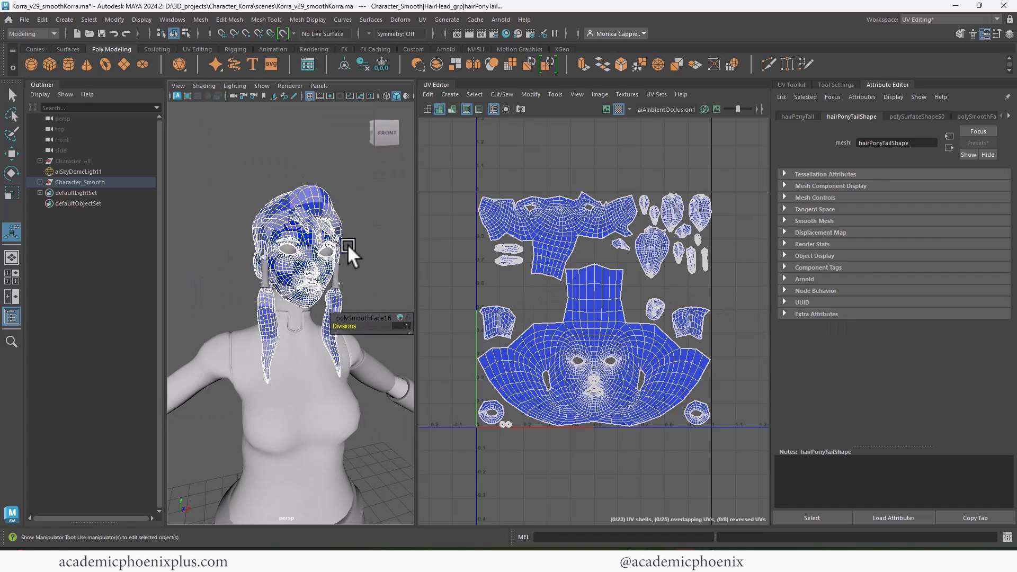
{"action": "mouse_move", "coordinate": [347, 246]}
{"action": "left_mouse_down", "text": "alt"}
{"action": "mouse_move", "coordinate": [232, 260]}
{"action": "mouse_move", "coordinate": [238, 248]}
{"action": "mouse_move", "coordinate": [168, 270]}
{"action": "mouse_move", "coordinate": [309, 282]}
{"action": "mouse_move", "coordinate": [318, 259]}
{"action": "mouse_move", "coordinate": [355, 247]}
{"action": "left_mouse_up", "text": "alt"}
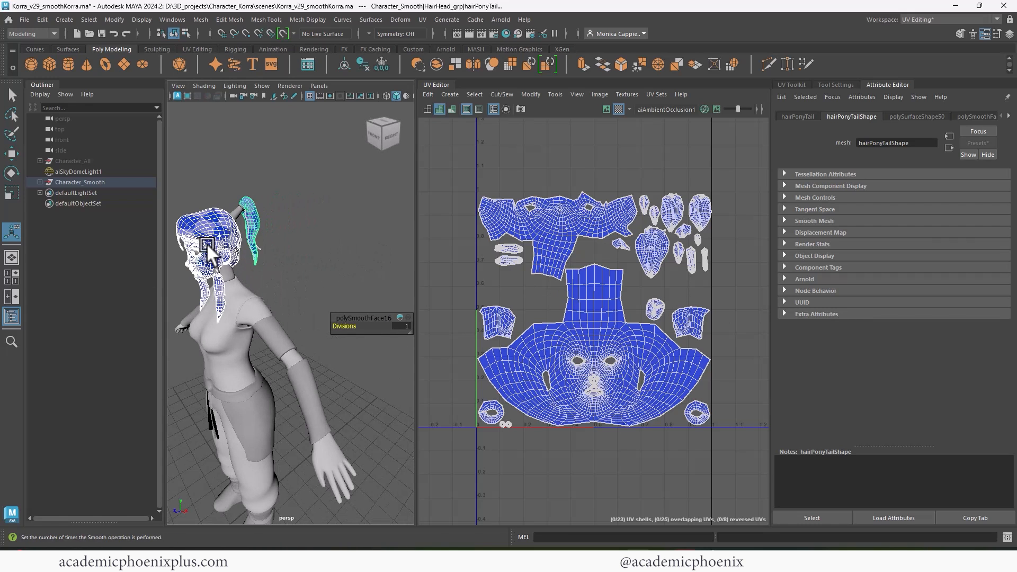
- Assign a new aiStandardSurface material to the selected head and hair meshes and name it HeadHair_shader
{"action": "right_click_drag", "start_coordinate": [207, 243], "coordinate": [205, 504]}
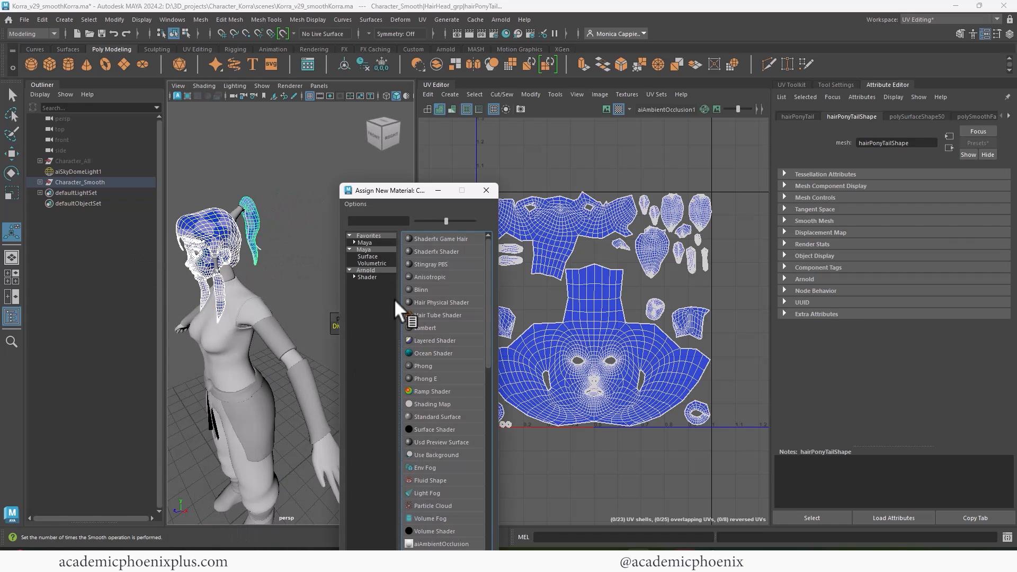
{"action": "left_click", "coordinate": [367, 270]}
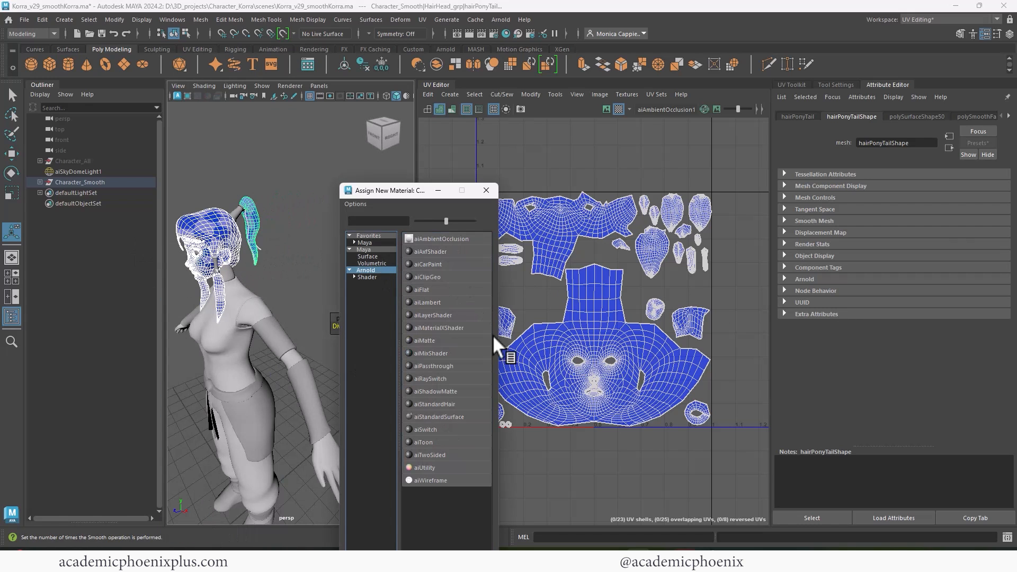
{"action": "left_click", "coordinate": [450, 416]}
{"action": "left_click_drag", "start_coordinate": [919, 143], "coordinate": [783, 145]}
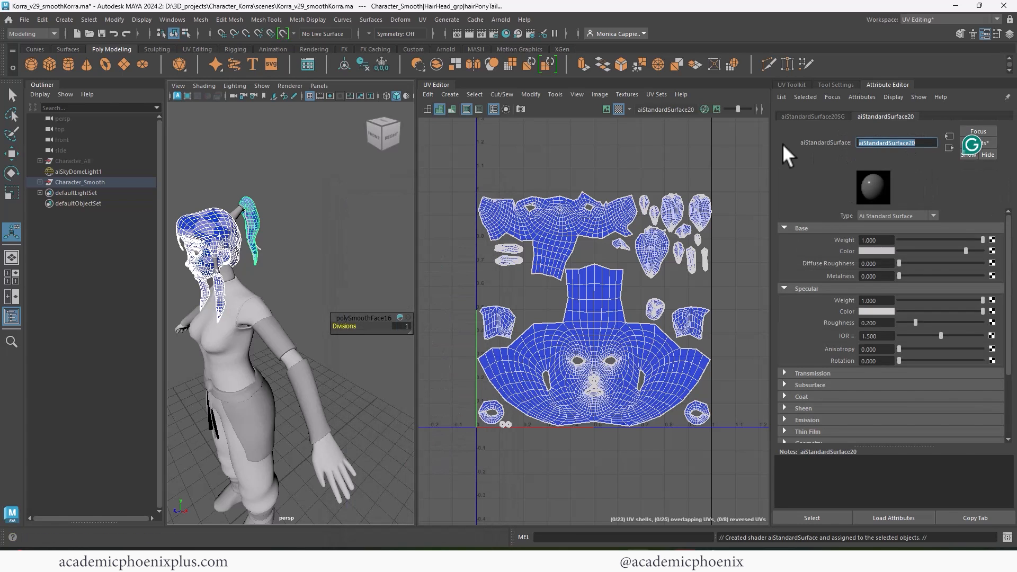
{"action": "type", "text": "HeadHair_shader"}
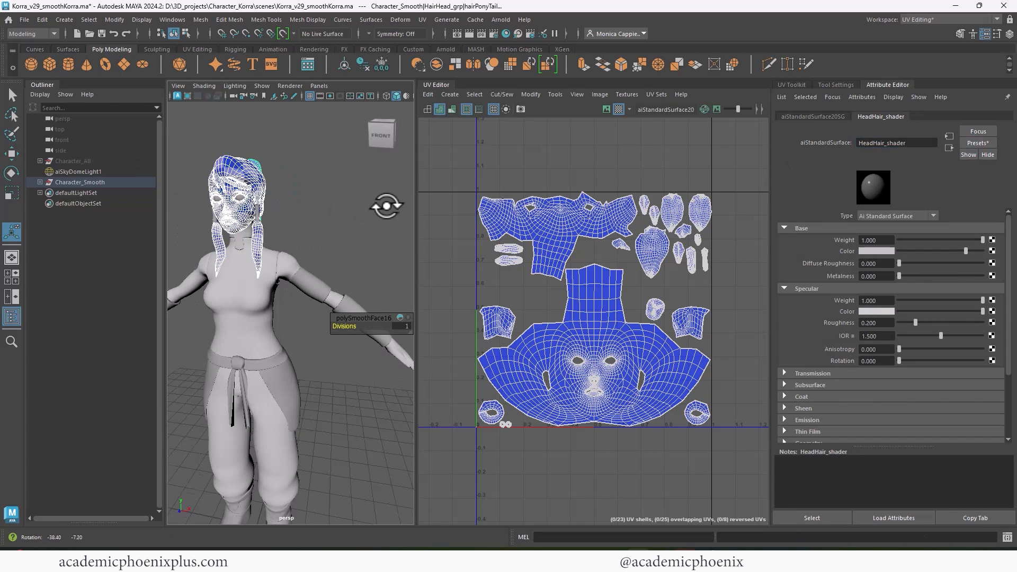
- Select all of the character's meshes except the body mesh
{"action": "mouse_move", "coordinate": [386, 207]}
{"action": "left_mouse_down", "text": "alt"}
{"action": "mouse_move", "coordinate": [402, 201]}
{"action": "mouse_move", "coordinate": [388, 201]}
{"action": "left_mouse_up", "text": "alt"}
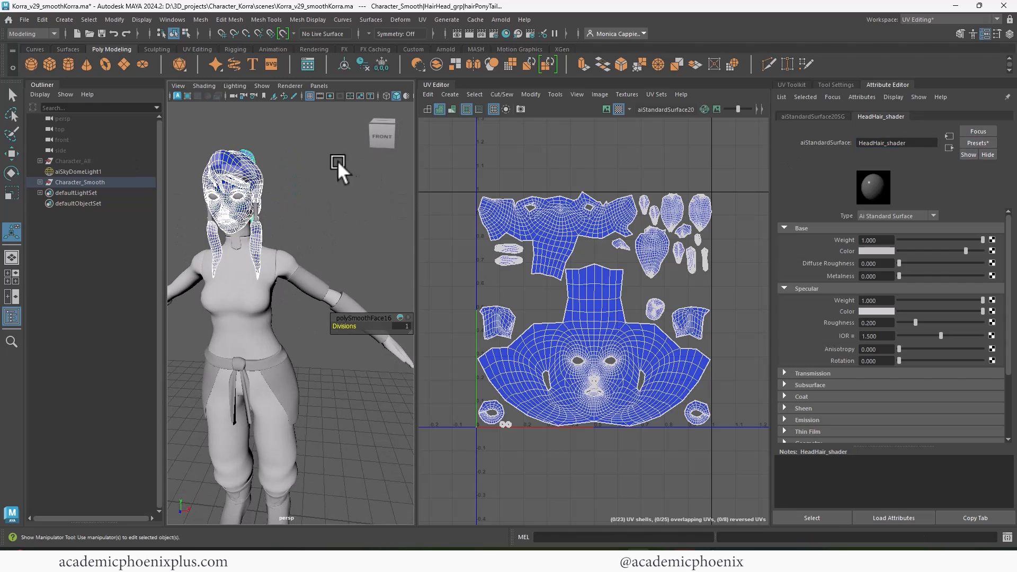
{"action": "scroll", "coordinate": [293, 223], "scroll_direction": "down", "scroll_amount": 1}
{"action": "scroll", "coordinate": [294, 224], "scroll_direction": "down", "scroll_amount": 2}
{"action": "middle_click_drag", "start_coordinate": [256, 228], "coordinate": [295, 223], "text": "alt"}
{"action": "left_click_drag", "start_coordinate": [172, 202], "coordinate": [421, 488]}
{"action": "scroll", "coordinate": [271, 319], "scroll_direction": "up", "scroll_amount": 5}
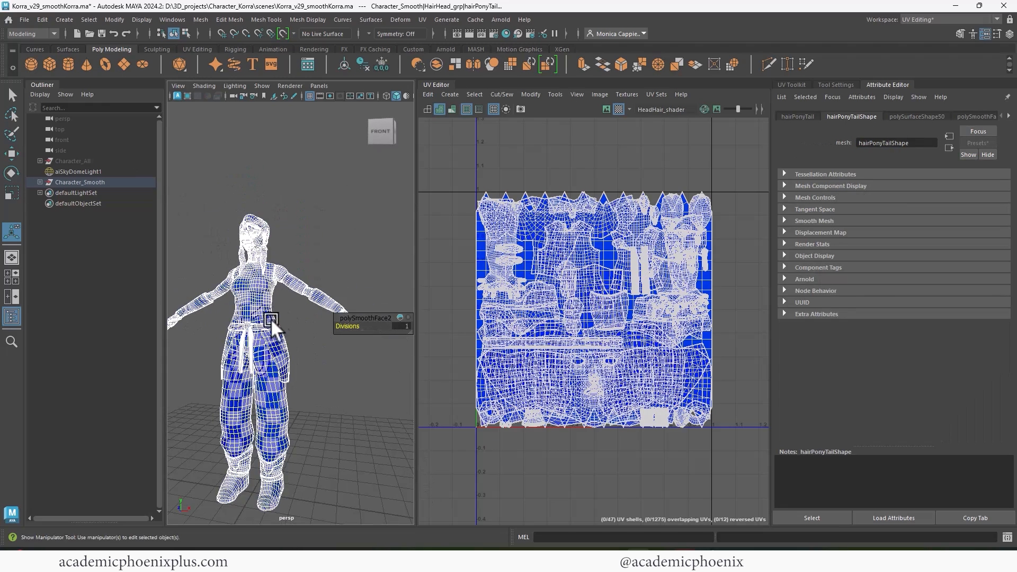
{"action": "middle_click_drag", "start_coordinate": [297, 311], "coordinate": [316, 286], "text": "alt"}
{"action": "left_click_drag", "start_coordinate": [316, 286], "coordinate": [281, 335], "text": "alt"}
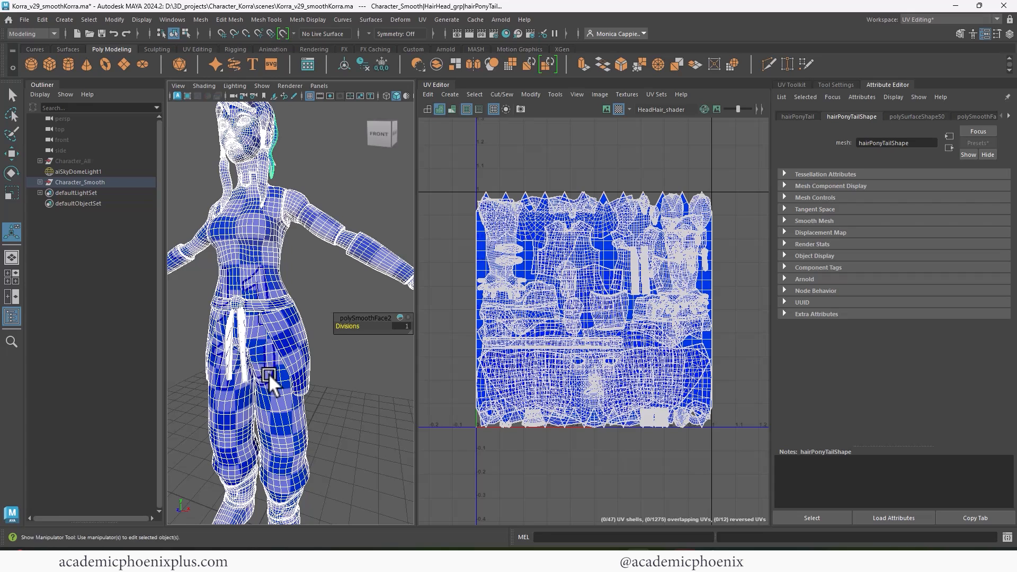
{"action": "left_click", "coordinate": [269, 374], "text": "shift"}
{"action": "left_click", "coordinate": [268, 286], "text": "shift"}
- Remove the head, one side hair lock and both eyes from the selection
{"action": "middle_click_drag", "start_coordinate": [307, 246], "coordinate": [334, 354], "text": "alt"}
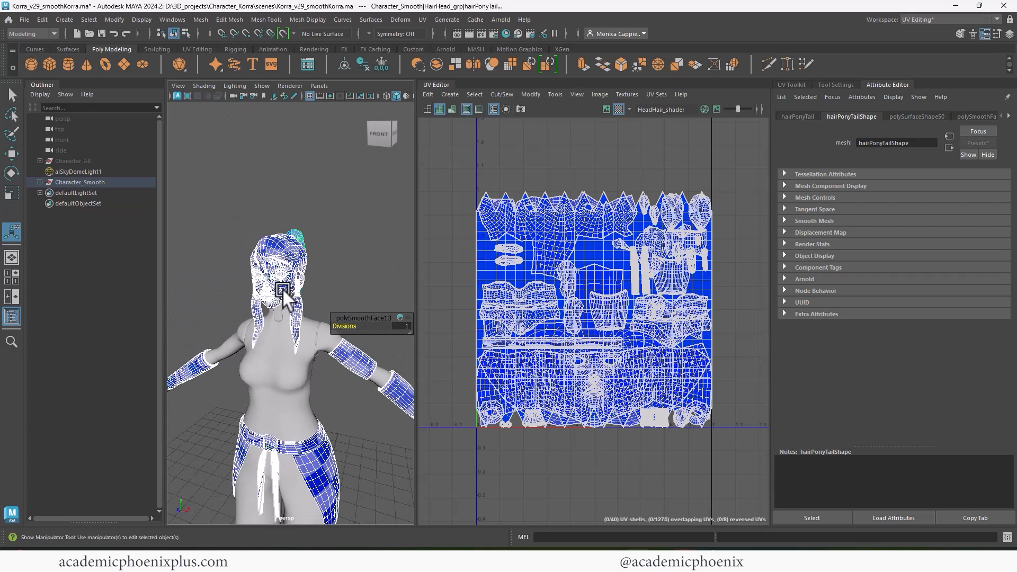
{"action": "left_click", "coordinate": [282, 290], "text": "shift"}
{"action": "right_click_drag", "start_coordinate": [288, 281], "coordinate": [303, 250], "text": "alt"}
{"action": "left_click", "coordinate": [301, 286], "text": "shift"}
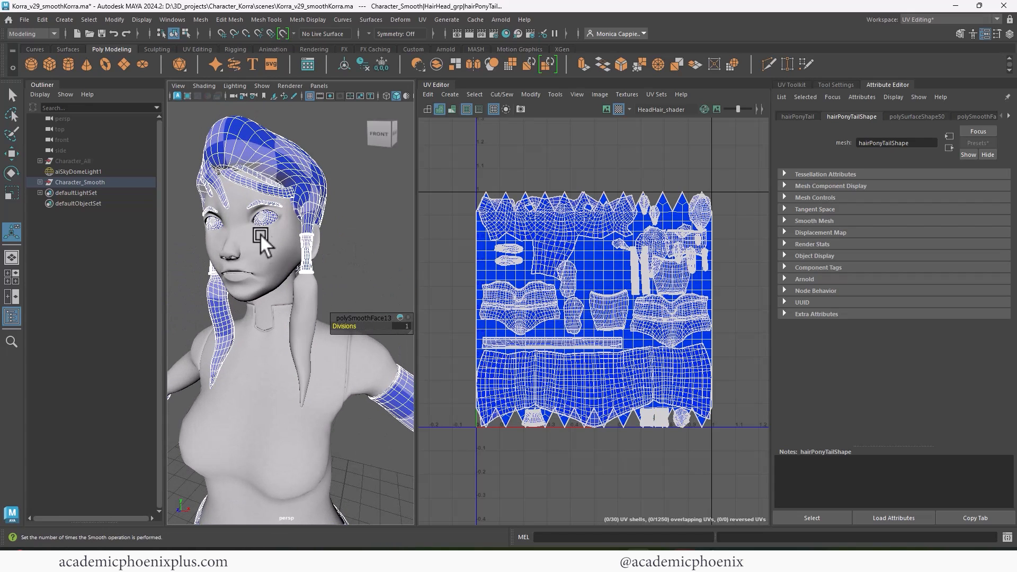
{"action": "left_click", "coordinate": [264, 219], "text": "shift"}
{"action": "left_click", "coordinate": [216, 222], "text": "shift"}
- Remove the ponytail, the remaining hair pieces and the other side lock from the selection, keeping the accessories selected
{"action": "left_click_drag", "start_coordinate": [370, 201], "coordinate": [255, 214], "text": "alt"}
{"action": "middle_click_drag", "start_coordinate": [255, 214], "coordinate": [217, 282], "text": "alt"}
{"action": "left_click", "coordinate": [370, 177], "text": "shift"}
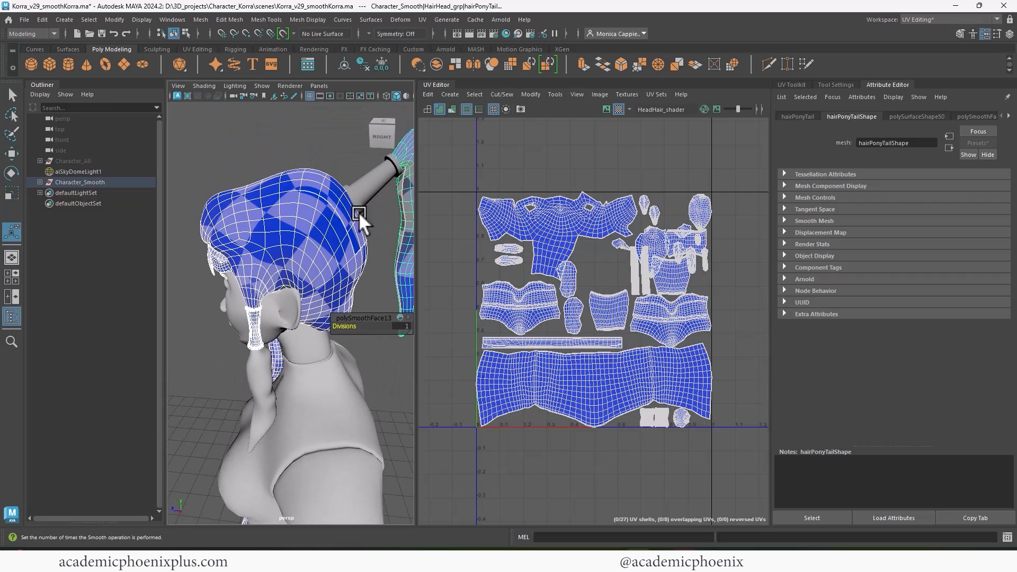
{"action": "left_click_drag", "start_coordinate": [358, 211], "coordinate": [324, 220], "text": "alt"}
{"action": "scroll", "coordinate": [266, 252], "scroll_direction": "down", "scroll_amount": 5}
{"action": "left_click", "coordinate": [271, 240], "text": "shift"}
{"action": "left_click", "coordinate": [307, 230], "text": "shift"}
{"action": "left_click_drag", "start_coordinate": [250, 215], "coordinate": [308, 237], "text": "ctrl"}
{"action": "left_click", "coordinate": [297, 244], "text": "ctrl"}
{"action": "left_click", "coordinate": [263, 243], "text": "ctrl"}
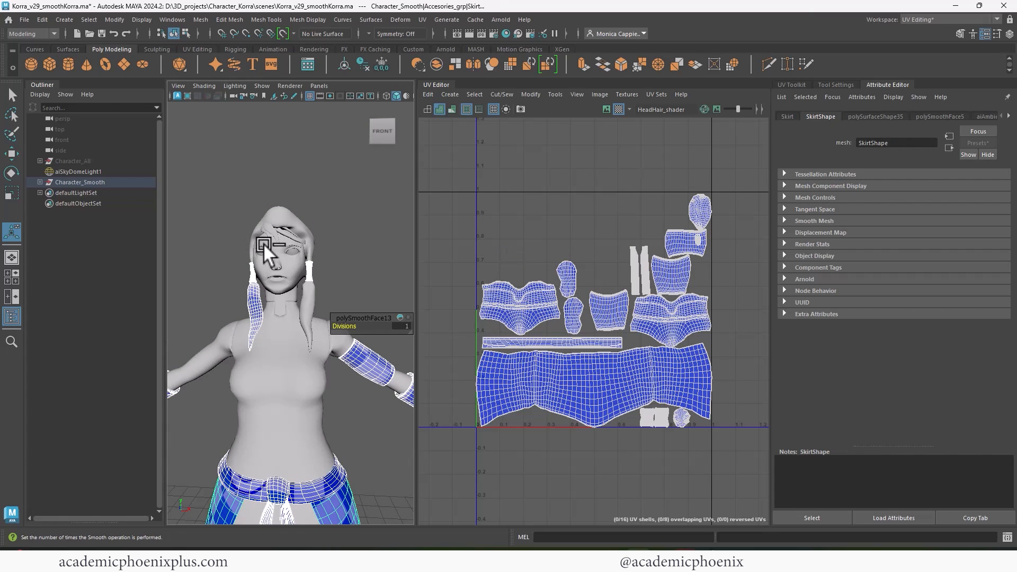
{"action": "left_click", "coordinate": [256, 303], "text": "ctrl"}
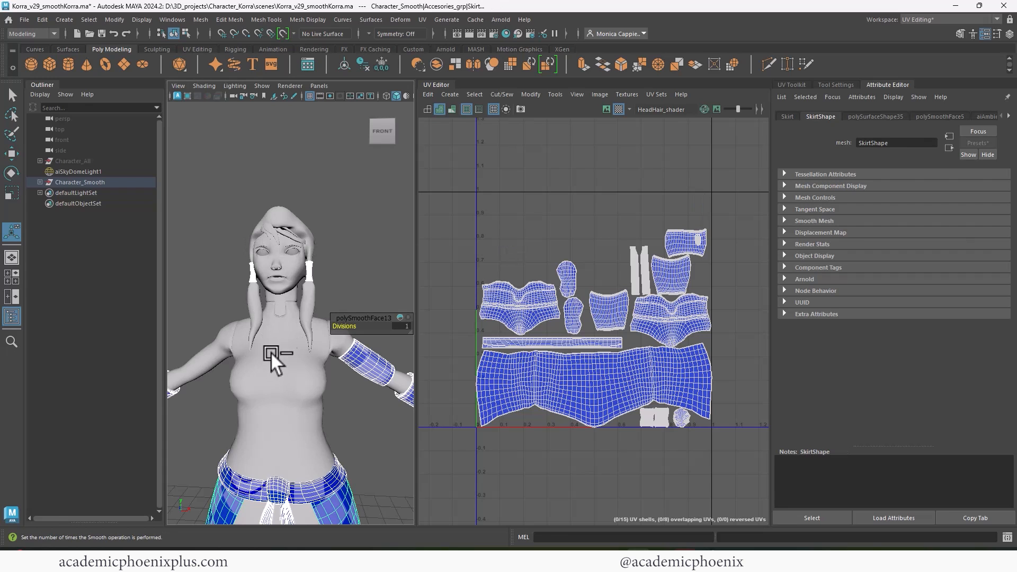
- Assign a new aiStandardSurface material to the selected accessories
{"action": "left_click_drag", "start_coordinate": [271, 352], "coordinate": [151, 339], "text": "alt"}
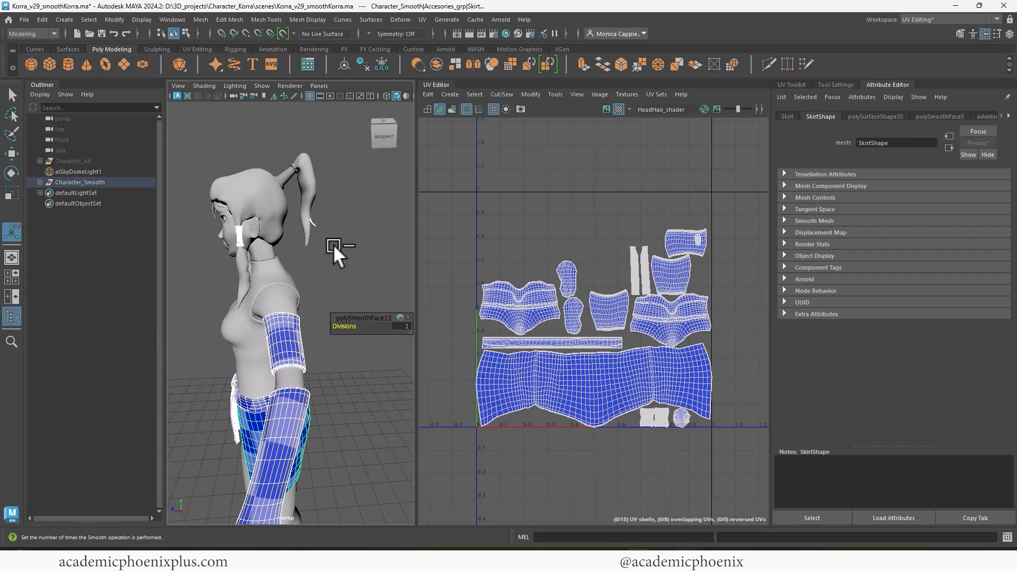
{"action": "right_click_drag", "start_coordinate": [307, 244], "coordinate": [332, 514]}
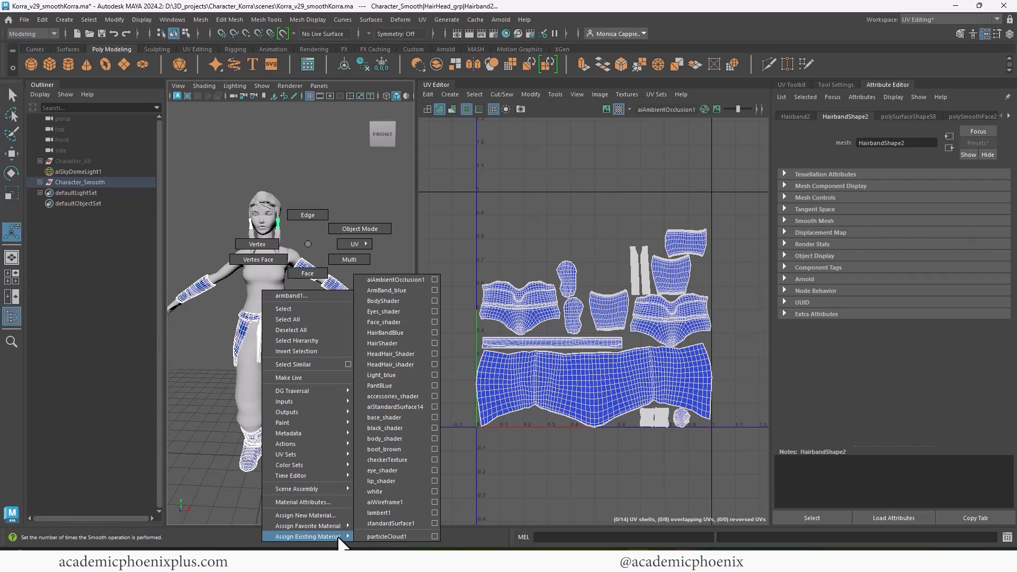
{"action": "left_click", "coordinate": [380, 269]}
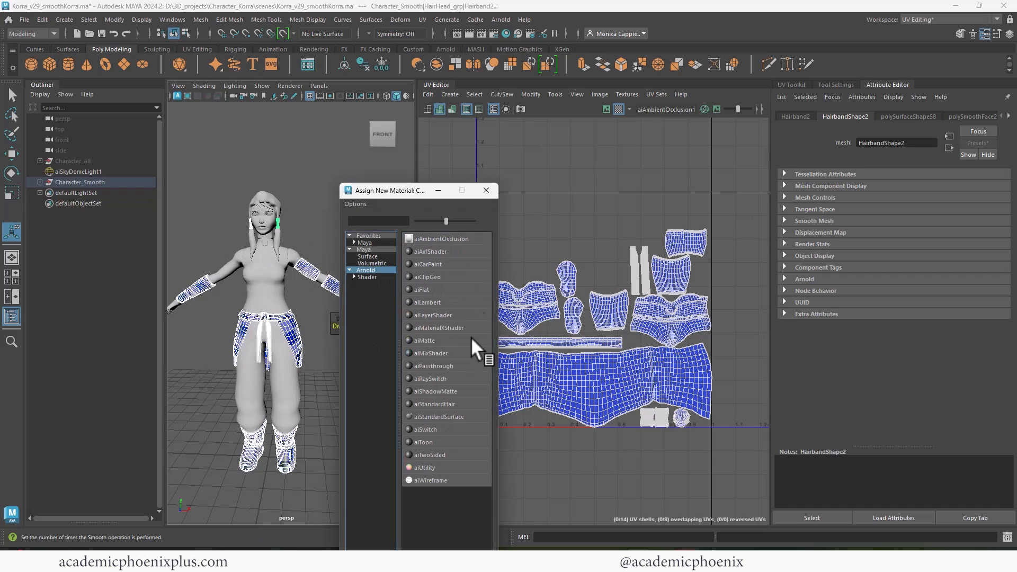
{"action": "left_click", "coordinate": [462, 414]}
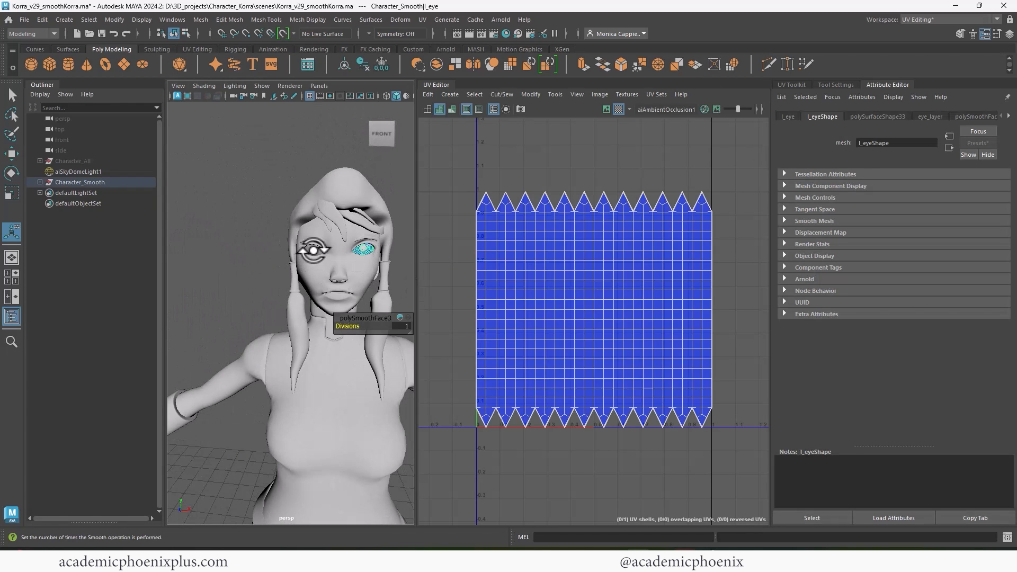
- Assign a new aiStandardSurface material to both eyes and name it Eye_Shader
{"action": "right_click_drag", "start_coordinate": [356, 245], "coordinate": [354, 516]}
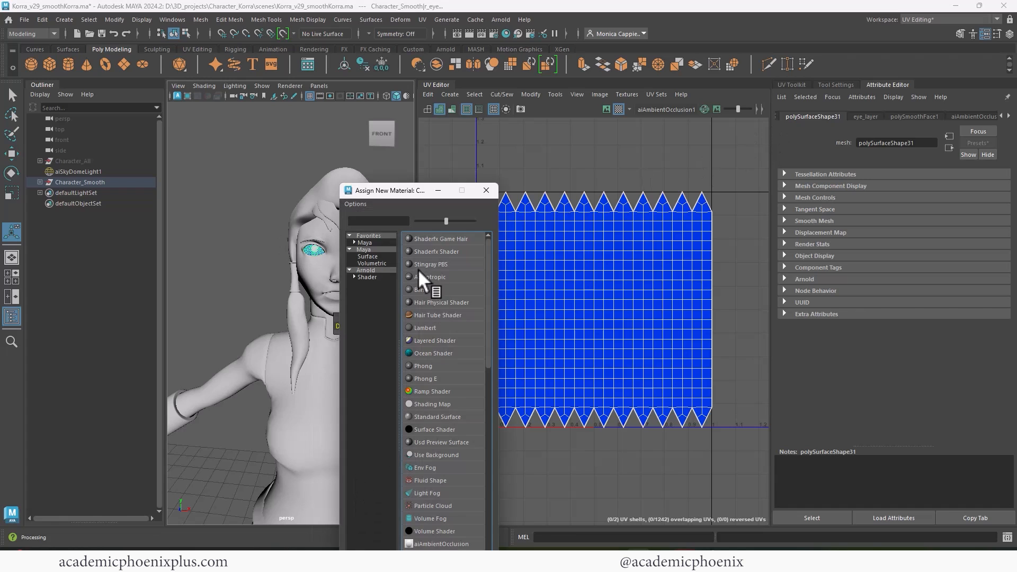
{"action": "left_click", "coordinate": [388, 274]}
{"action": "left_click", "coordinate": [389, 269]}
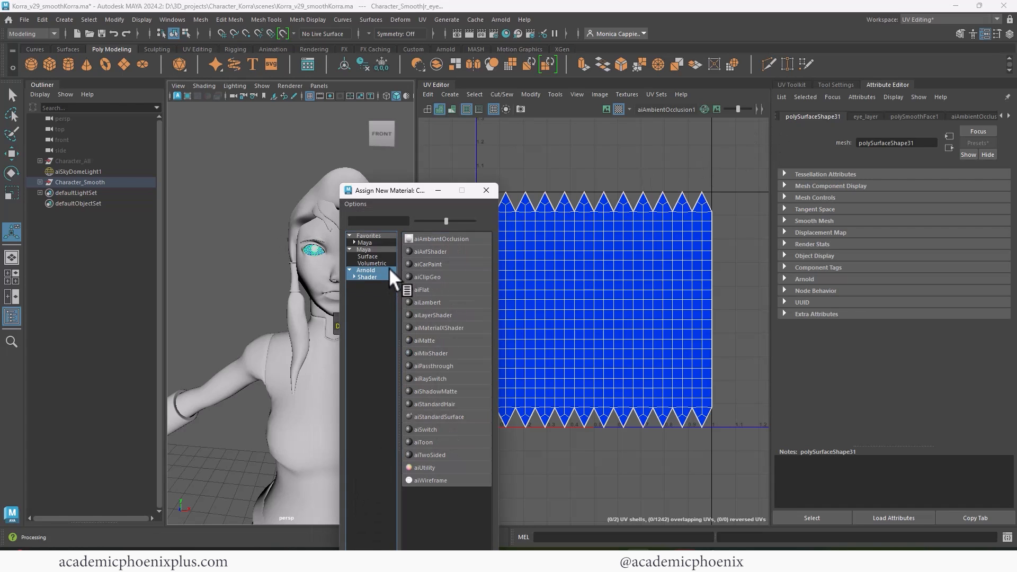
{"action": "left_click", "coordinate": [459, 416]}
{"action": "left_click_drag", "start_coordinate": [920, 144], "coordinate": [809, 145]}
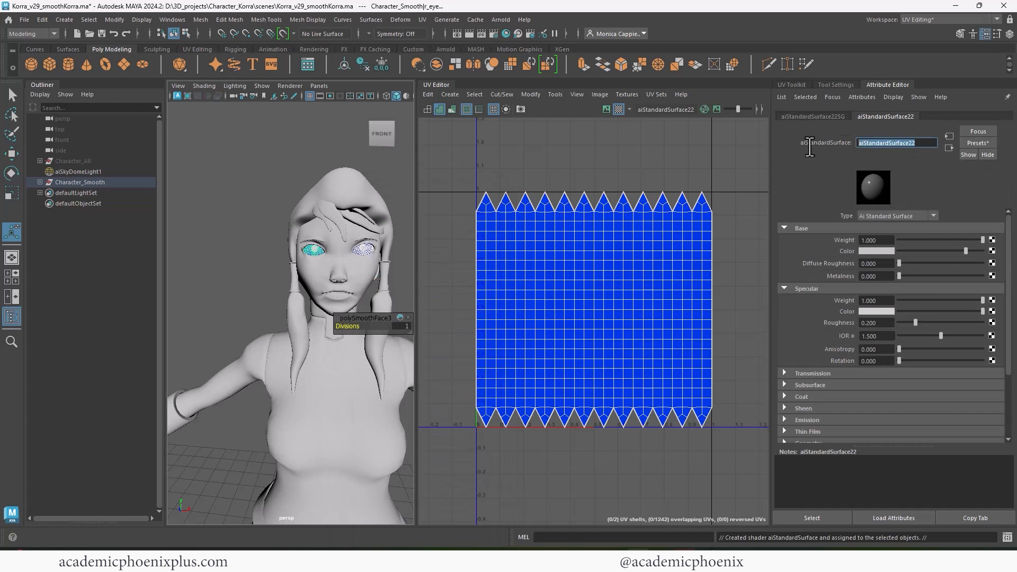
{"action": "type", "text": "Eye_Shader"}
{"action": "key", "text": "Return"}
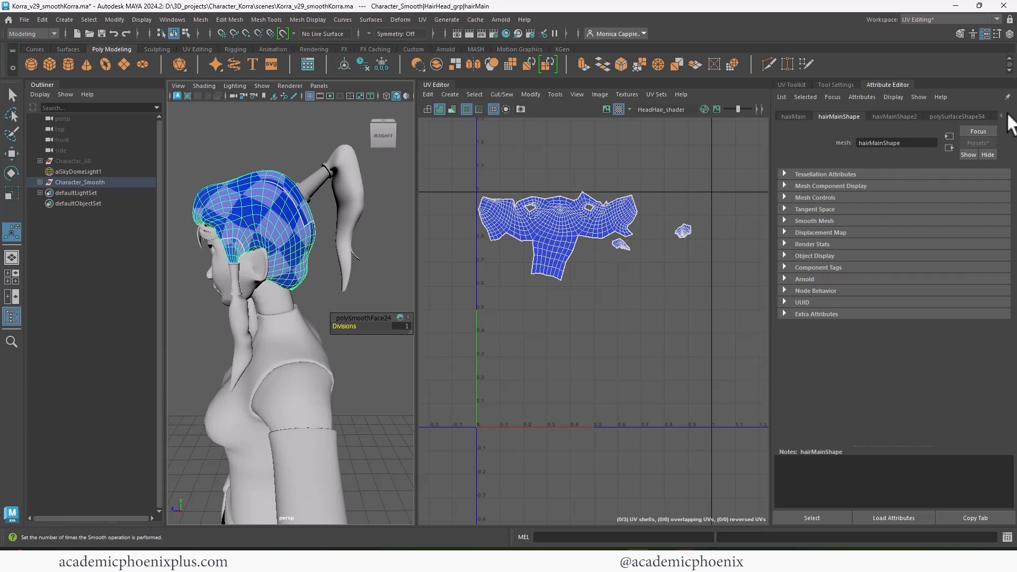
- Select the whole character, delete its construction history and freeze its transformations
{"action": "scroll", "coordinate": [190, 201], "scroll_direction": "down", "scroll_amount": 5}
{"action": "middle_click_drag", "start_coordinate": [214, 231], "coordinate": [221, 213], "text": "alt"}
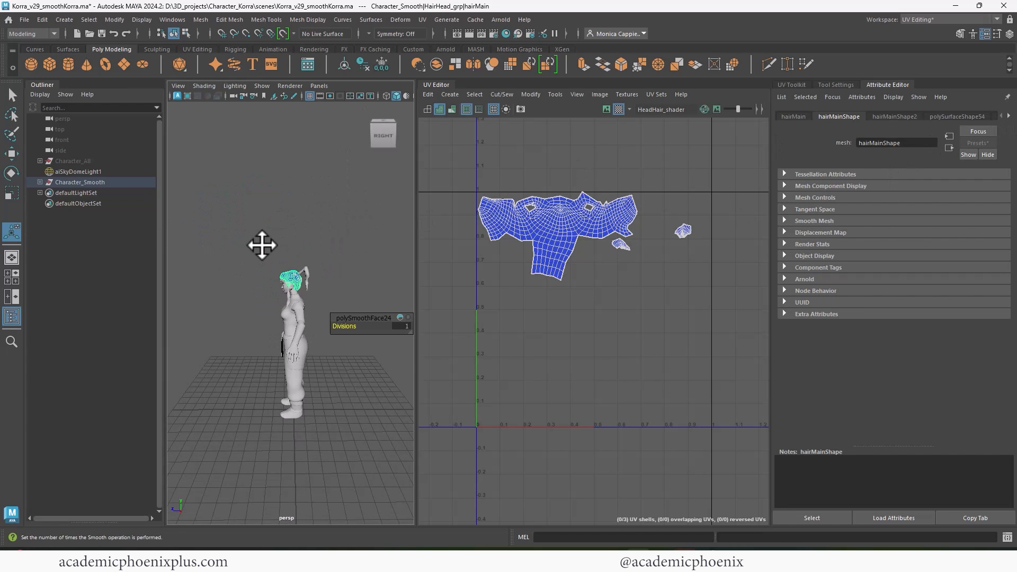
{"action": "left_click_drag", "start_coordinate": [261, 245], "coordinate": [319, 421]}
{"action": "left_click", "coordinate": [356, 63]}
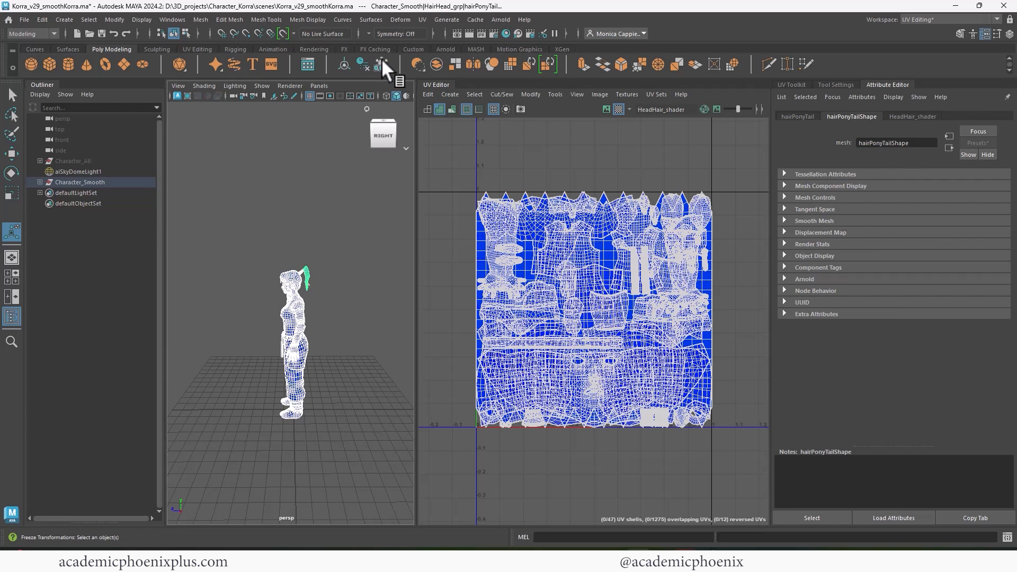
{"action": "left_click", "coordinate": [381, 59]}
- Set the HeadHair_shader base color to a pale pink with hue 360, saturation about 0.115 and value 0.800
{"action": "left_click", "coordinate": [911, 116]}
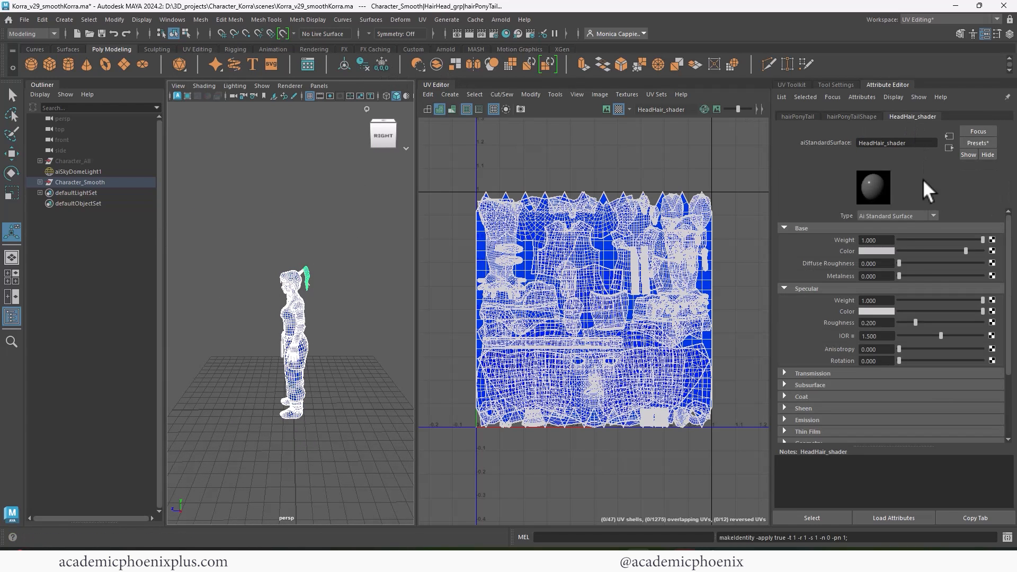
{"action": "left_click", "coordinate": [883, 250]}
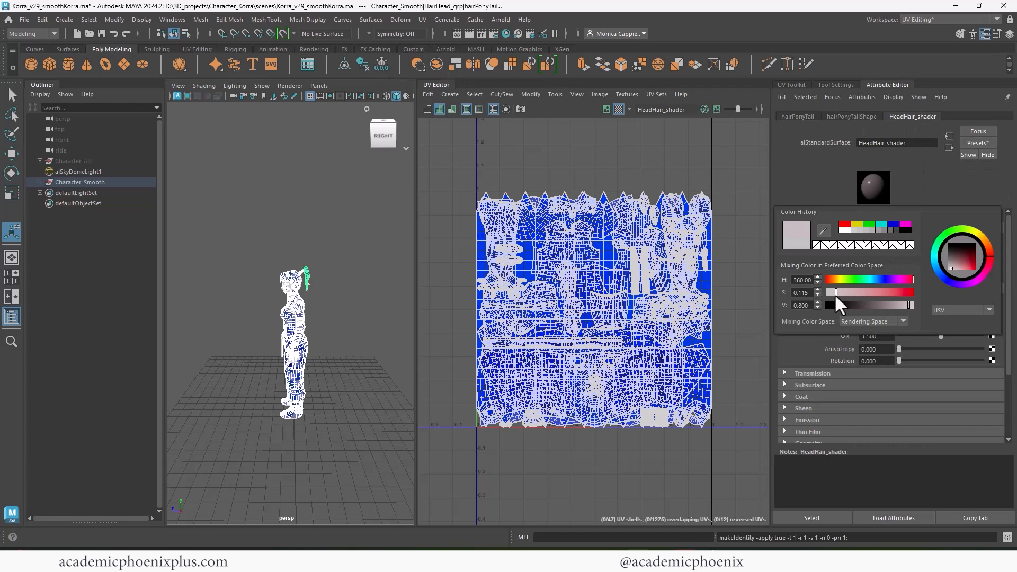
{"action": "left_click", "coordinate": [243, 304]}
{"action": "mouse_move", "coordinate": [321, 286]}
{"action": "right_mouse_down", "text": "alt"}
{"action": "mouse_move", "coordinate": [415, 252]}
{"action": "mouse_move", "coordinate": [369, 247]}
{"action": "right_mouse_up", "text": "alt"}
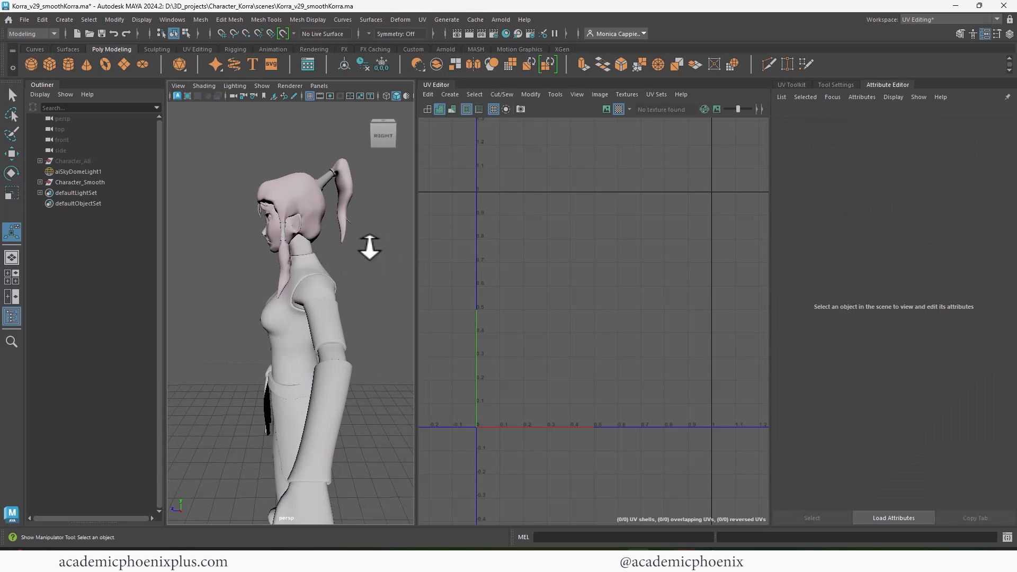
{"action": "left_click_drag", "start_coordinate": [369, 247], "coordinate": [363, 273], "text": "alt"}
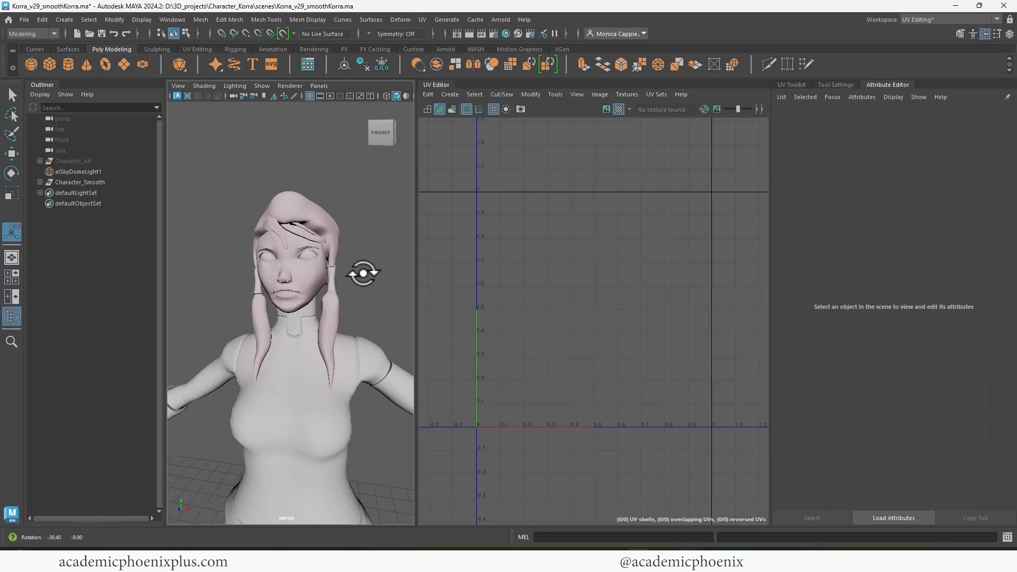
- Set the BodyShader base color to a pale cyan with hue 180, saturation about 0.256 and value 1.000
{"action": "left_click", "coordinate": [309, 324]}
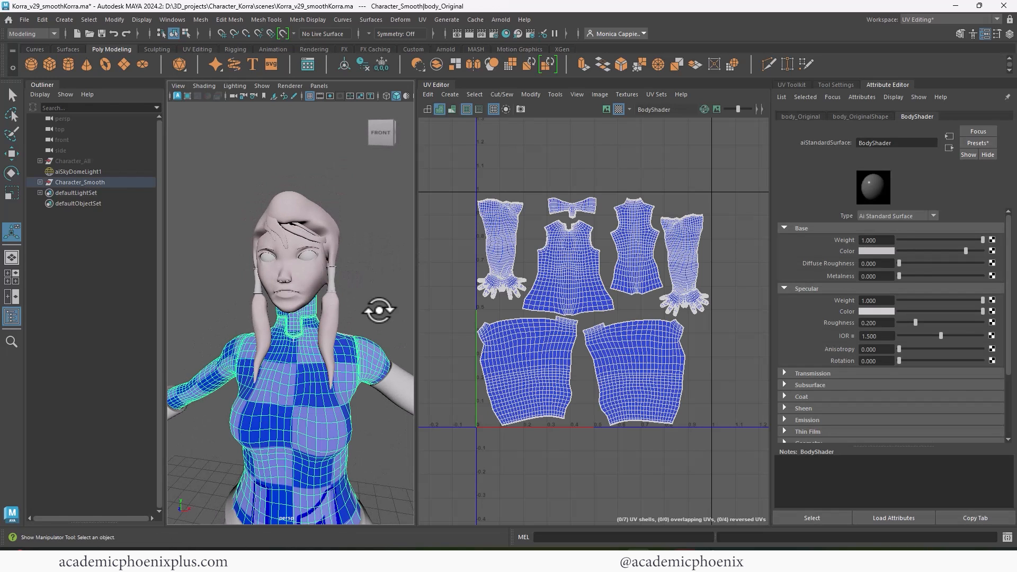
{"action": "left_click", "coordinate": [879, 250]}
{"action": "left_click", "coordinate": [875, 225]}
{"action": "left_click_drag", "start_coordinate": [847, 294], "coordinate": [841, 292]}
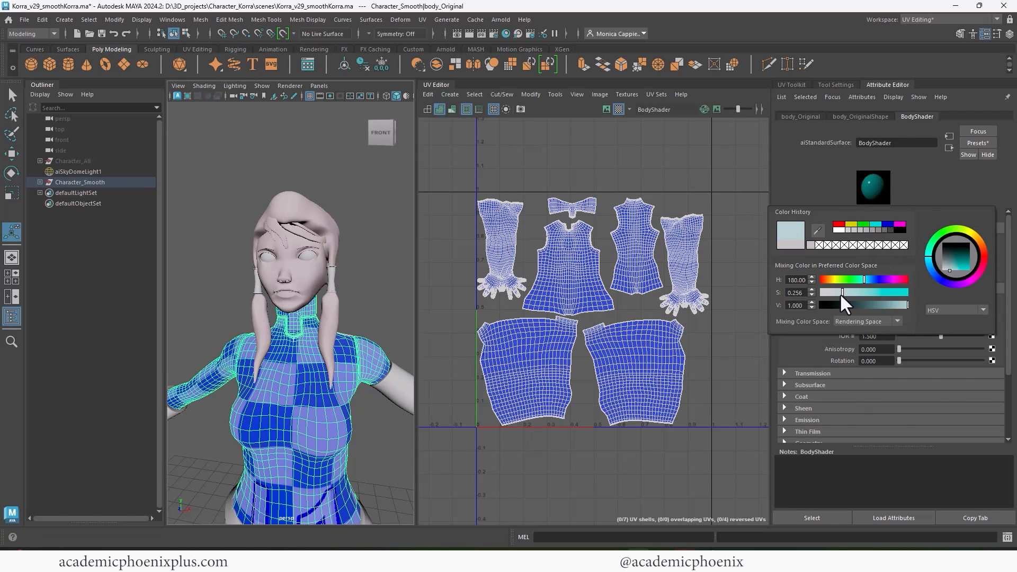
{"action": "left_click", "coordinate": [352, 284]}
- Set the base color of the armband's Accesories_Shader to a pale green with hue about 125, saturation 0.212 and value 0.800
{"action": "middle_click_drag", "start_coordinate": [351, 284], "coordinate": [307, 191], "text": "alt"}
{"action": "scroll", "coordinate": [292, 206], "scroll_direction": "down", "scroll_amount": 3}
{"action": "left_click_drag", "start_coordinate": [402, 270], "coordinate": [375, 293], "text": "alt"}
{"action": "left_click", "coordinate": [367, 303]}
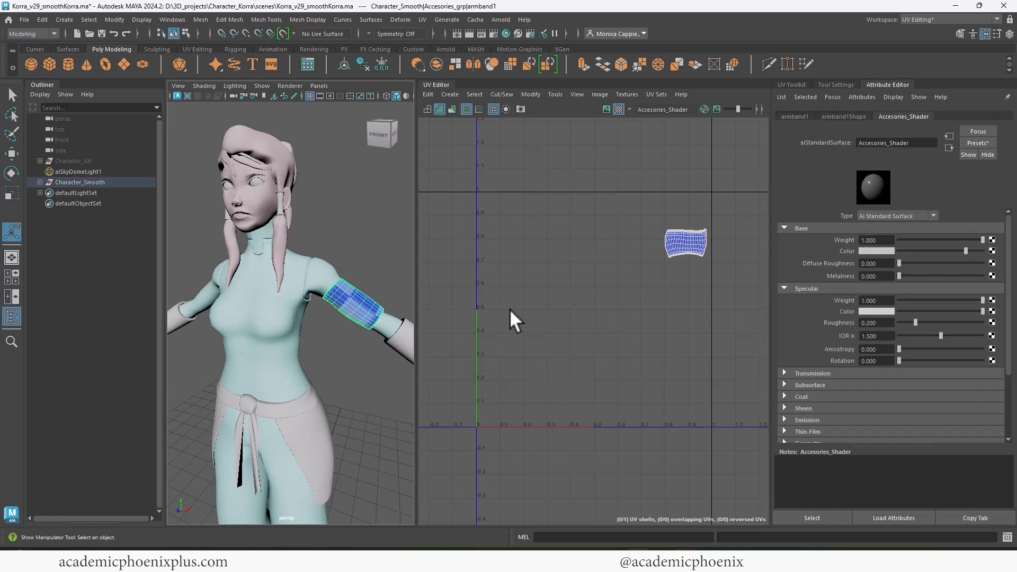
{"action": "left_click", "coordinate": [879, 251]}
{"action": "left_click", "coordinate": [897, 282]}
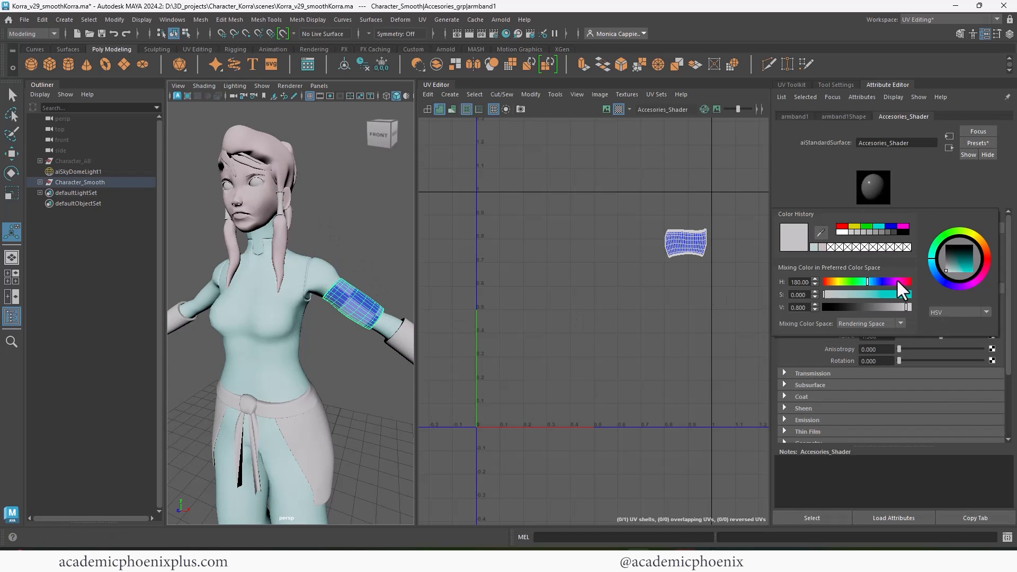
{"action": "left_click", "coordinate": [843, 294]}
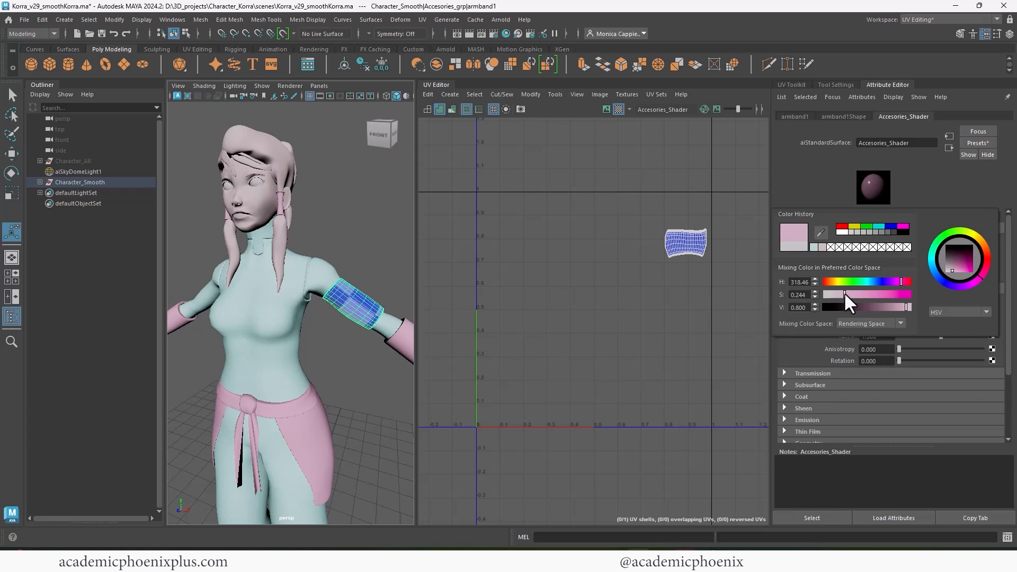
{"action": "left_click", "coordinate": [852, 281]}
{"action": "left_click_drag", "start_coordinate": [852, 281], "coordinate": [853, 281]}
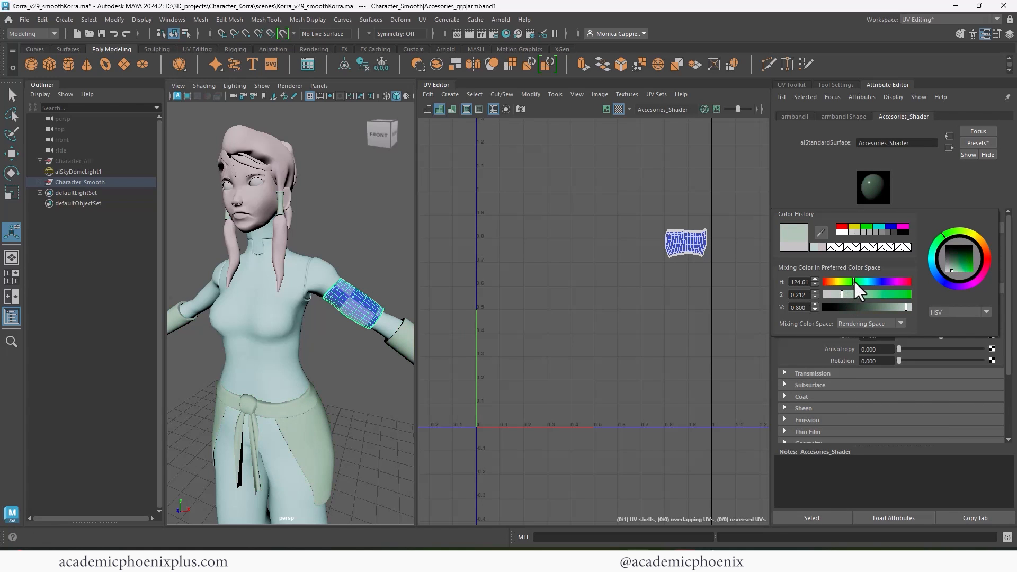
{"action": "left_click", "coordinate": [341, 234]}
- Try to assign an existing material to the hairband at the base of the ponytail
{"action": "right_click_drag", "start_coordinate": [341, 234], "coordinate": [316, 241], "text": "alt"}
{"action": "left_click_drag", "start_coordinate": [317, 241], "coordinate": [412, 213], "text": "alt"}
{"action": "left_click_drag", "start_coordinate": [392, 265], "coordinate": [288, 297], "text": "alt"}
{"action": "left_click", "coordinate": [277, 305]}
{"action": "key", "text": "f"}
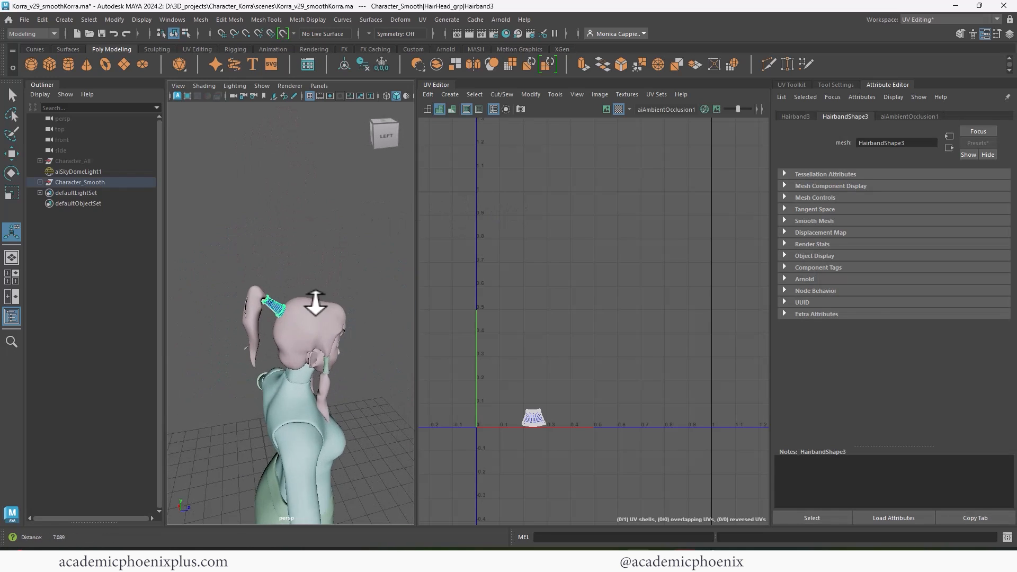
{"action": "right_click_drag", "start_coordinate": [265, 244], "coordinate": [359, 529]}
- Delete the scene's unused shading nodes through the Hypershade and close the Hypershade
{"action": "left_click", "coordinate": [295, 140]}
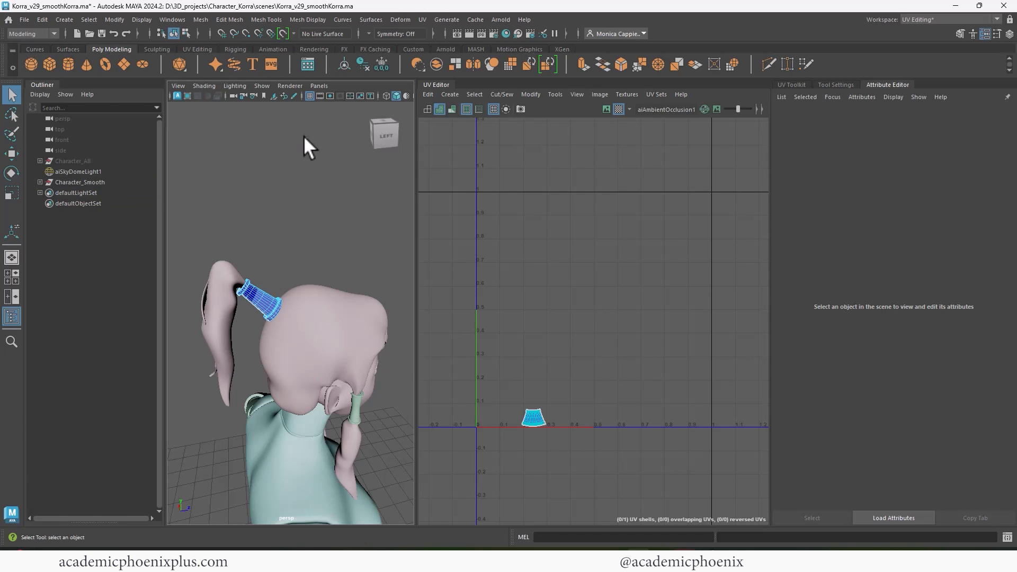
{"action": "left_click", "coordinate": [507, 33]}
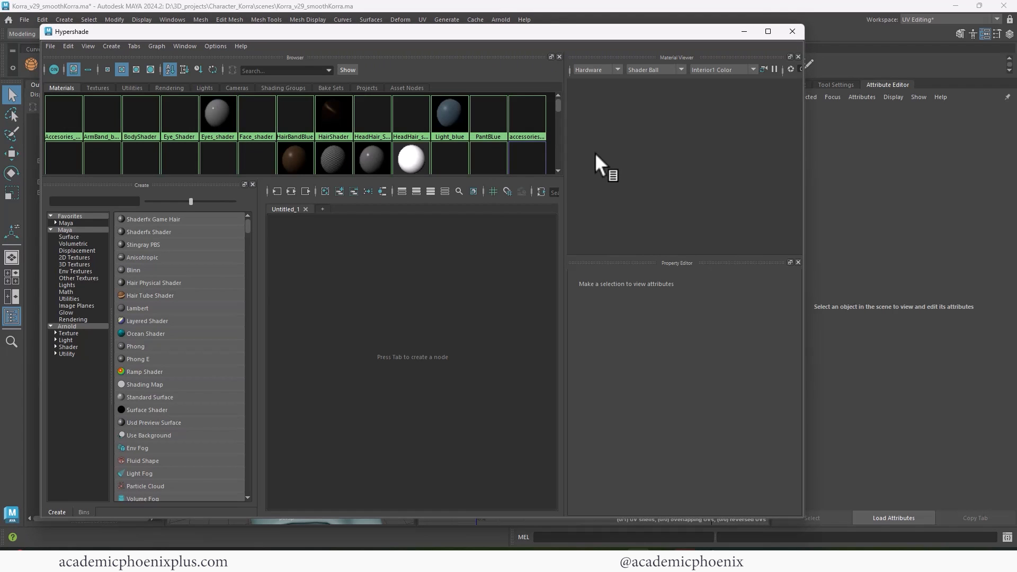
{"action": "left_click_drag", "start_coordinate": [443, 33], "coordinate": [491, 83]}
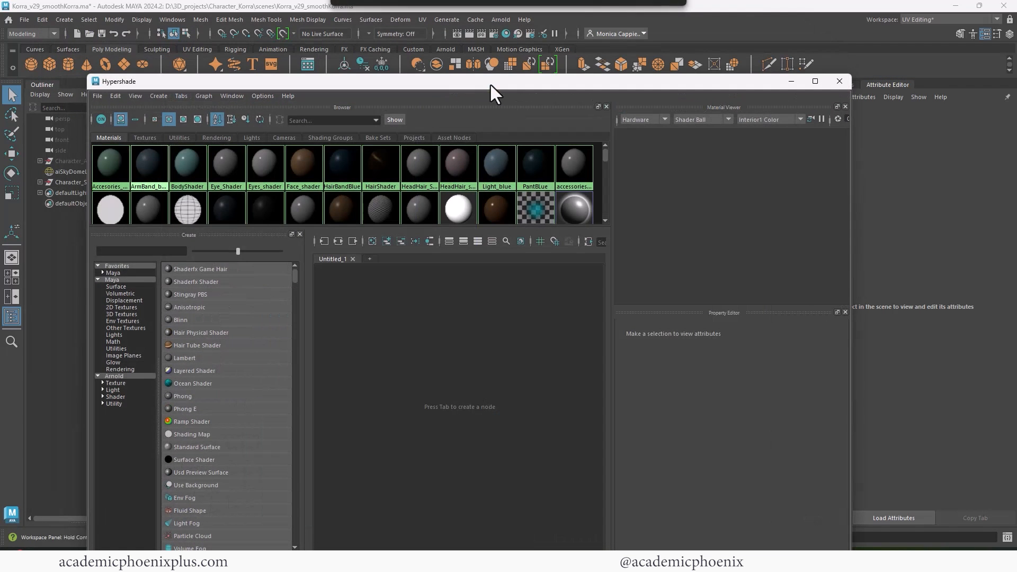
{"action": "left_click", "coordinate": [118, 96]}
{"action": "left_click", "coordinate": [134, 123]}
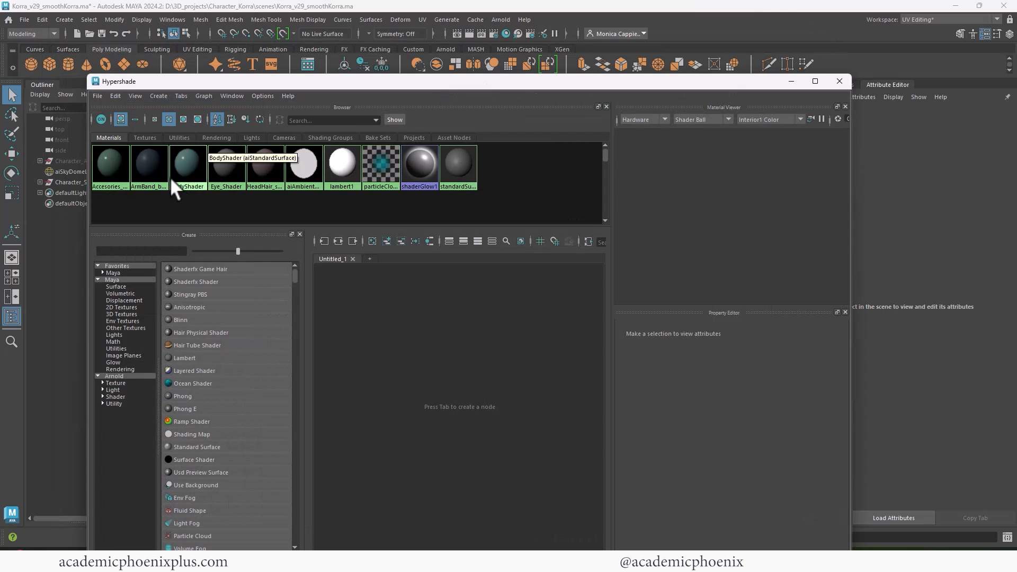
{"action": "left_click", "coordinate": [840, 81]}
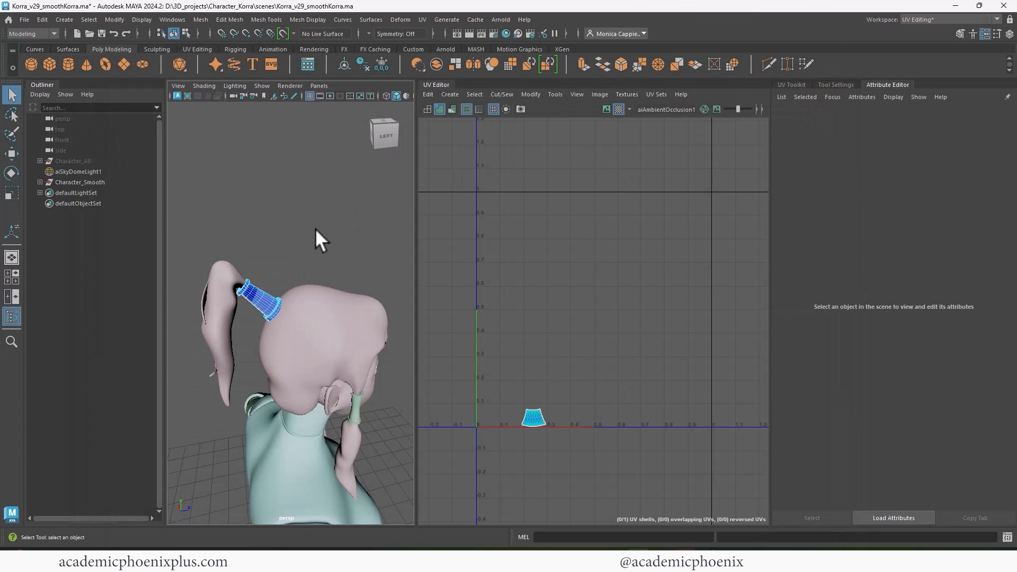
- Assign the existing Accesories_Shader material to the hairband at the base of the ponytail
{"action": "scroll", "coordinate": [324, 237], "scroll_direction": "up", "scroll_amount": 4}
{"action": "left_click_drag", "start_coordinate": [328, 240], "coordinate": [280, 264], "text": "alt"}
{"action": "right_click_drag", "start_coordinate": [186, 299], "coordinate": [241, 228]}
{"action": "left_click_drag", "start_coordinate": [241, 228], "coordinate": [308, 243], "text": "alt"}
{"action": "right_click_drag", "start_coordinate": [284, 244], "coordinate": [304, 540]}
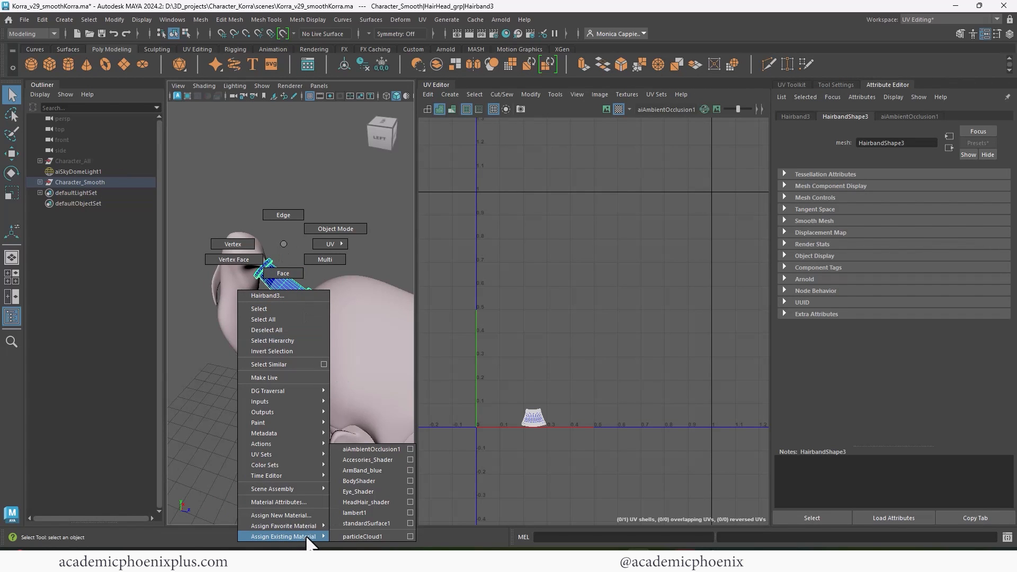
{"action": "right_click_drag", "start_coordinate": [361, 523], "coordinate": [387, 463]}
{"action": "left_click", "coordinate": [380, 257]}
- Select all of the smooth character's meshes together, with the whole figure in view
{"action": "left_click_drag", "start_coordinate": [379, 257], "coordinate": [347, 217], "text": "alt"}
{"action": "left_click", "coordinate": [324, 261]}
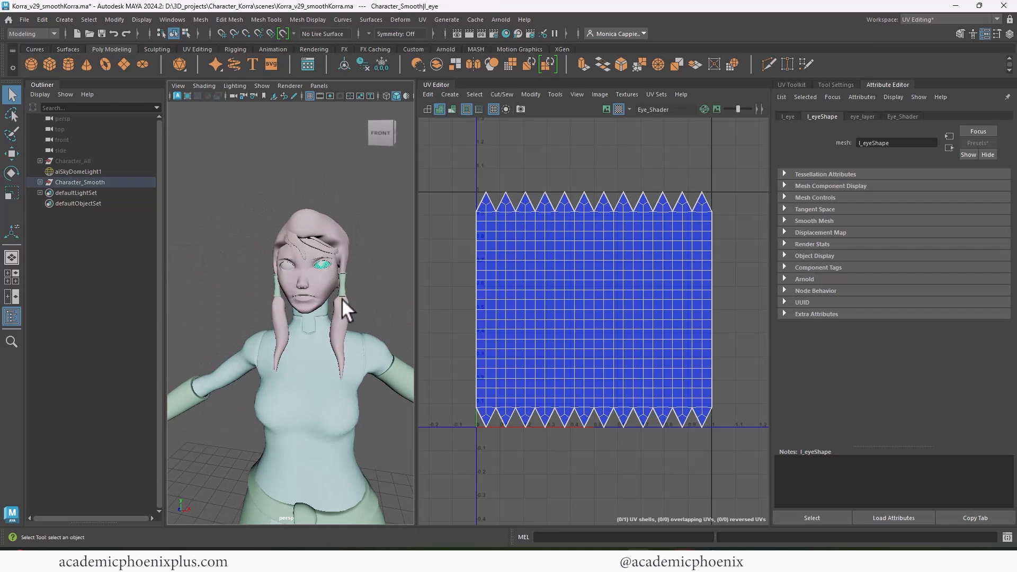
{"action": "middle_click_drag", "start_coordinate": [341, 298], "coordinate": [337, 202], "text": "alt"}
{"action": "right_click_drag", "start_coordinate": [337, 202], "coordinate": [289, 247], "text": "alt"}
{"action": "middle_click_drag", "start_coordinate": [289, 247], "coordinate": [285, 184], "text": "alt"}
{"action": "mouse_move", "coordinate": [354, 275]}
{"action": "left_mouse_down", "text": "alt"}
{"action": "mouse_move", "coordinate": [208, 290]}
{"action": "mouse_move", "coordinate": [456, 293]}
{"action": "mouse_move", "coordinate": [177, 297]}
{"action": "mouse_move", "coordinate": [344, 286]}
{"action": "left_mouse_up", "text": "alt"}
{"action": "scroll", "coordinate": [344, 286], "scroll_direction": "down", "scroll_amount": 4}
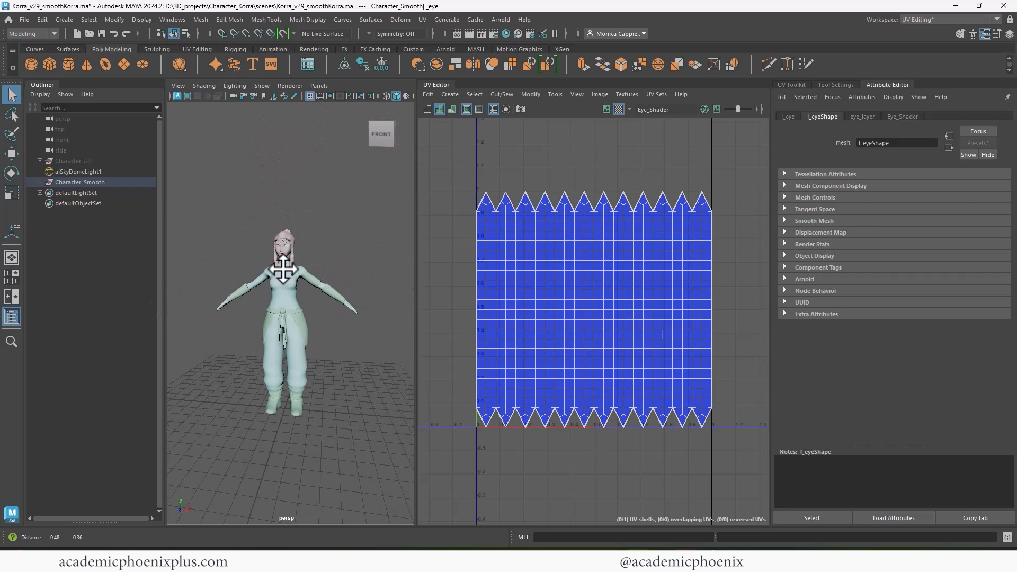
{"action": "left_click", "coordinate": [352, 234]}
{"action": "left_click_drag", "start_coordinate": [180, 172], "coordinate": [413, 439]}
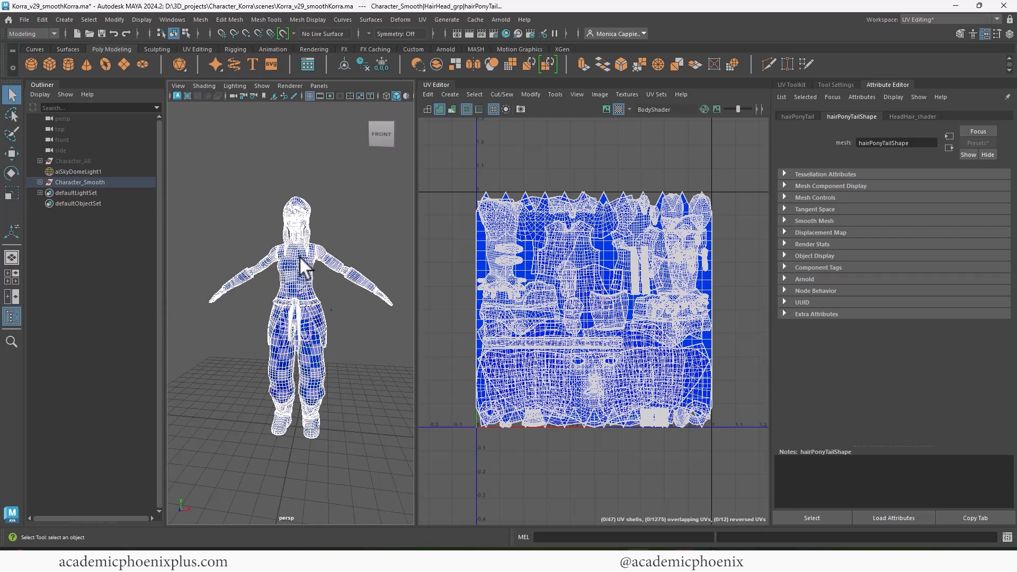
- Begin an OBJexport of the selection and create a folder named OBJ inside the project's assets folder
{"action": "left_click", "coordinate": [25, 19]}
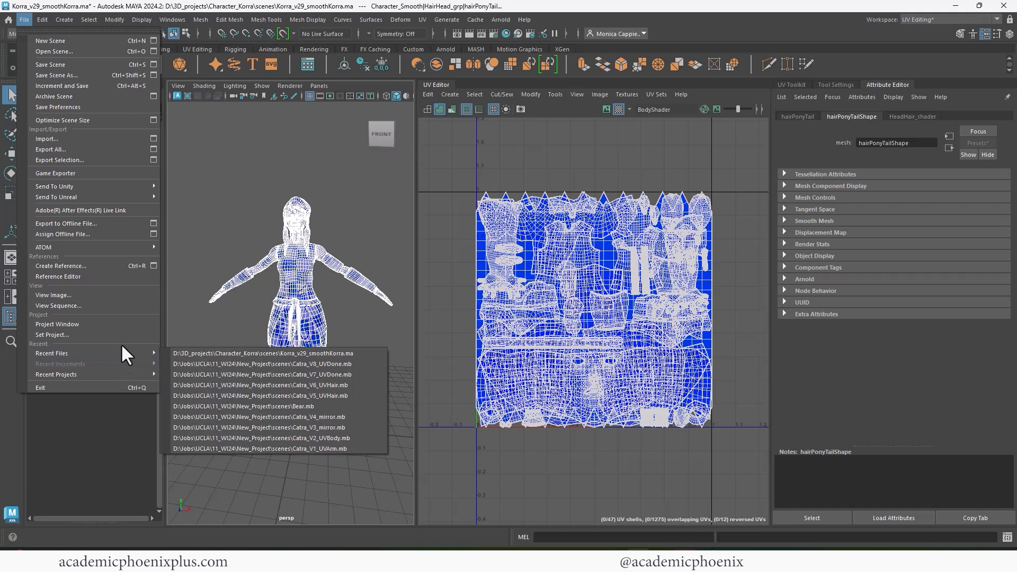
{"action": "left_click", "coordinate": [122, 161]}
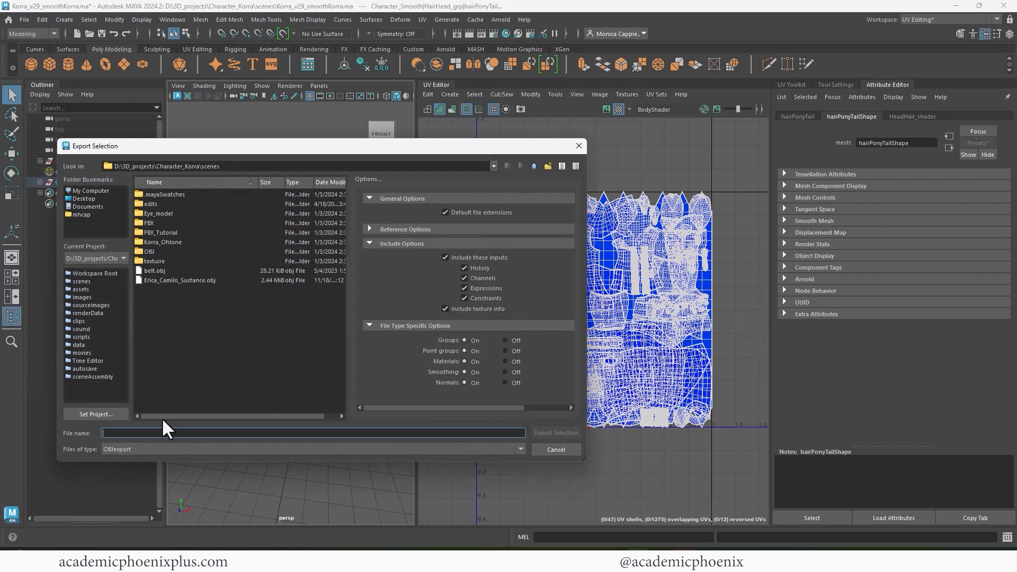
{"action": "left_click", "coordinate": [548, 164]}
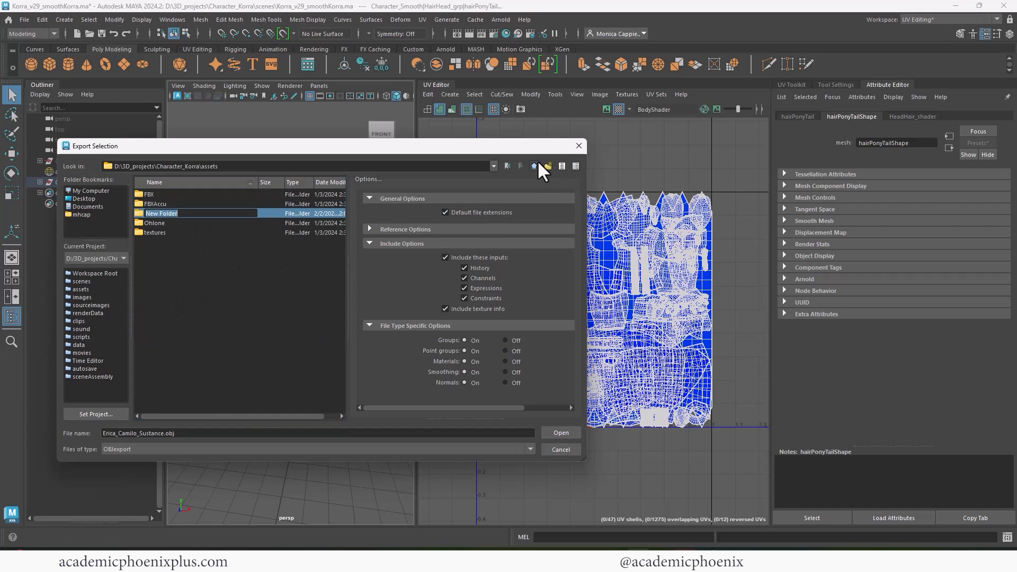
{"action": "type", "text": "OBJ"}
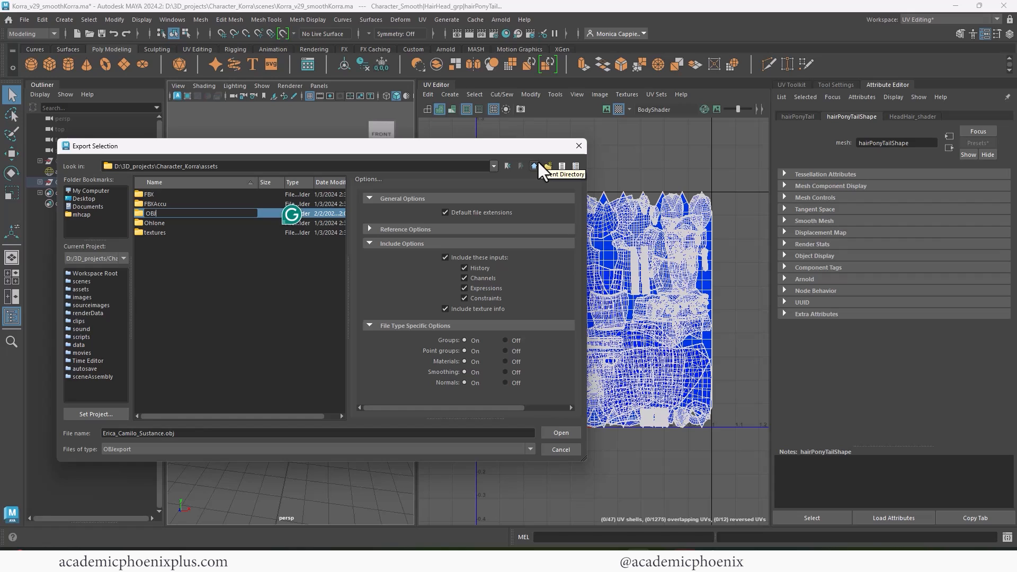
{"action": "key", "text": "Return"}
- Export the selected character as Korra_UV into the assets/OBJ folder and clear the selection
{"action": "double_click", "coordinate": [222, 218]}
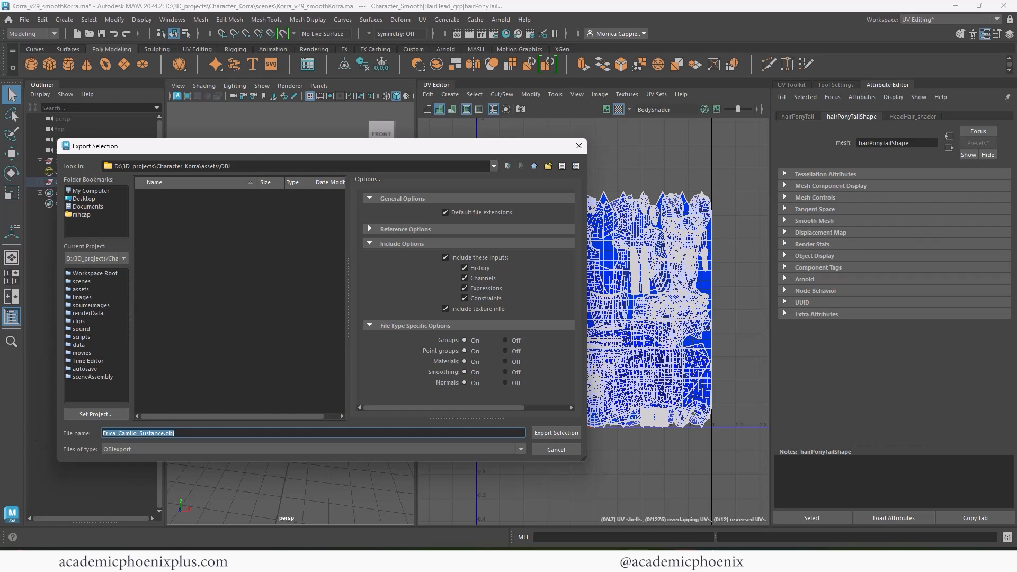
{"action": "type", "text": "Korra_UV"}
{"action": "key", "text": "Return"}
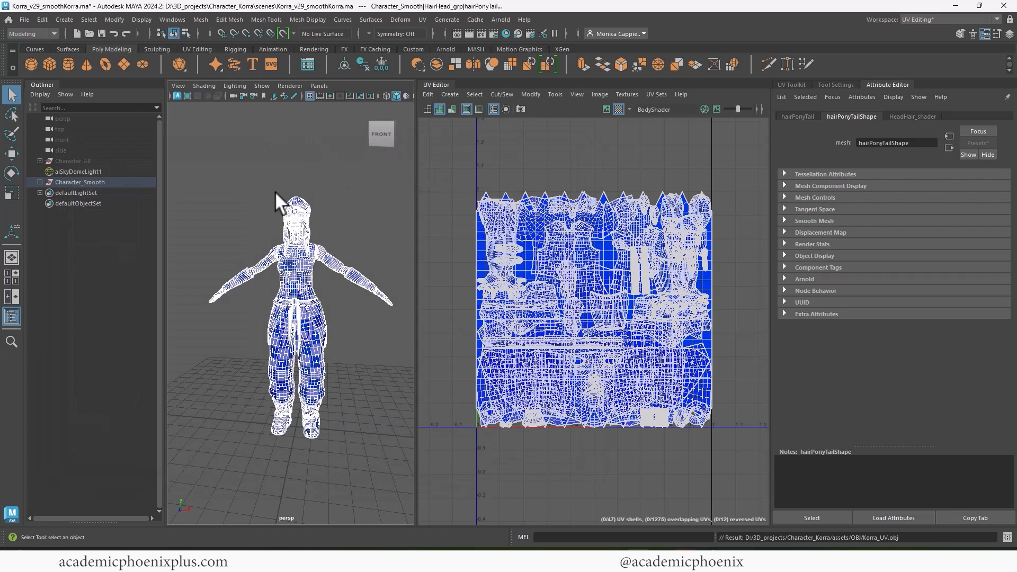
{"action": "left_click", "coordinate": [277, 194]}
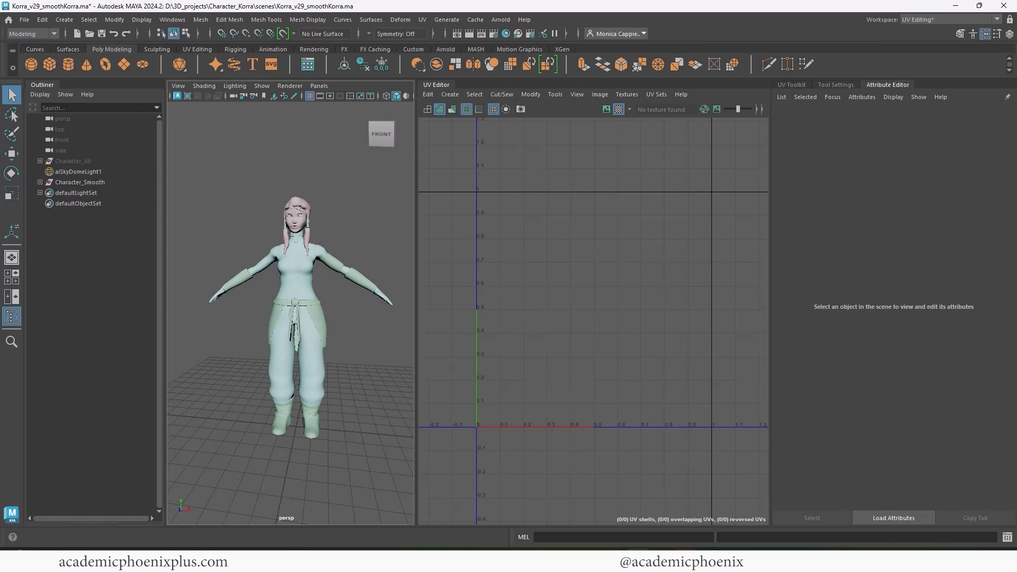
- Switch to Adobe Substance 3D Painter and dismiss its home screen
{"action": "key", "text": "super"}
{"action": "type", "text": "subs"}
{"action": "key", "text": "Return"}
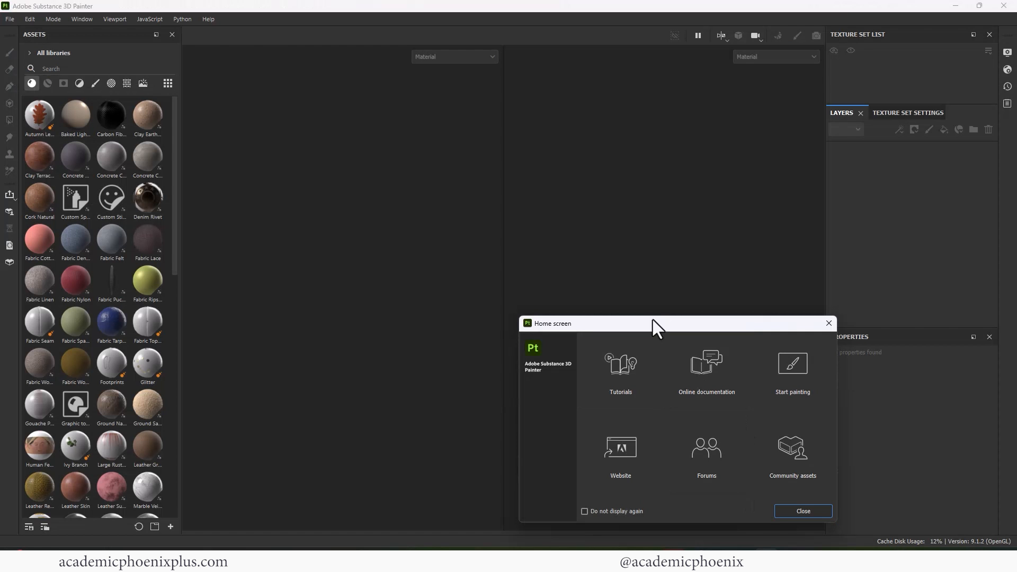
{"action": "left_click_drag", "start_coordinate": [653, 325], "coordinate": [395, 161]}
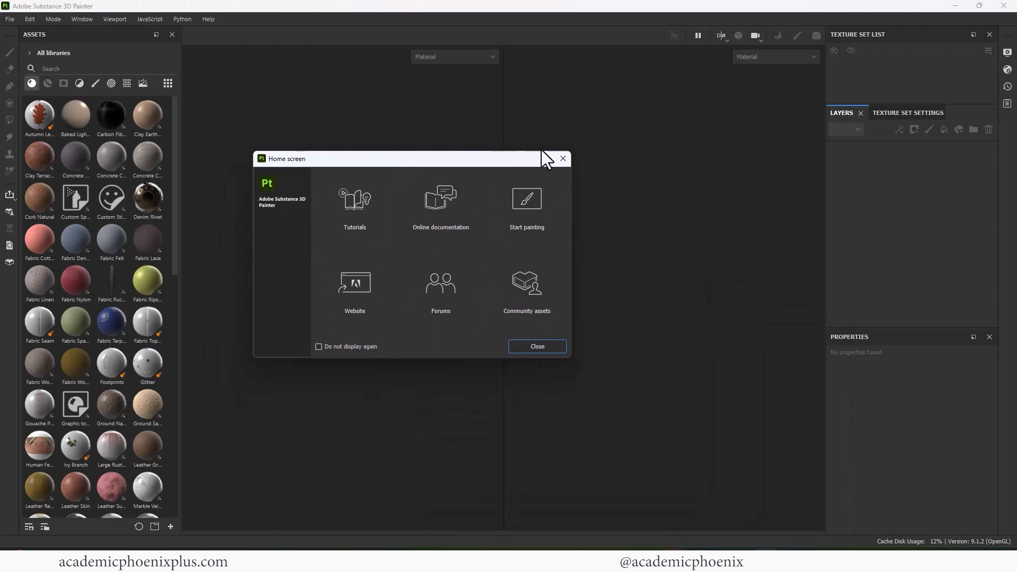
{"action": "left_click", "coordinate": [563, 158]}
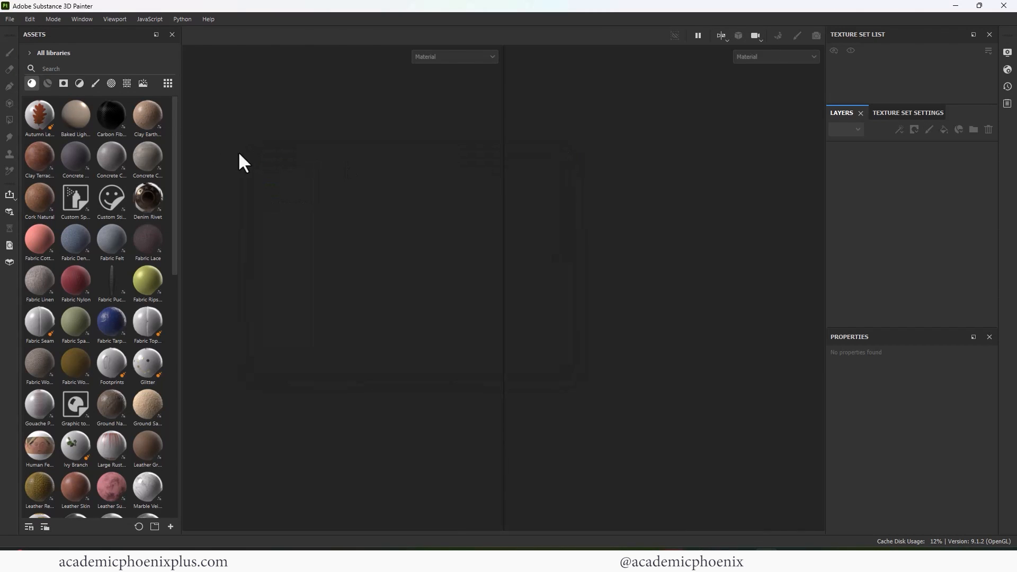
- Start a new project based on the PBR - Metallic Roughness Alpha-blend template
{"action": "left_click", "coordinate": [10, 19]}
{"action": "left_click", "coordinate": [31, 32]}
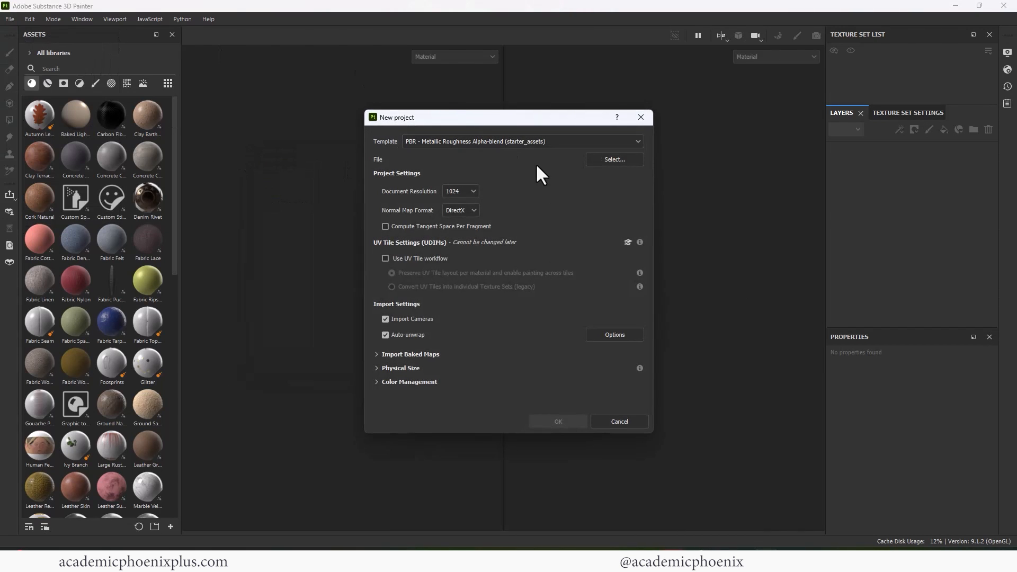
{"action": "left_click", "coordinate": [536, 141]}
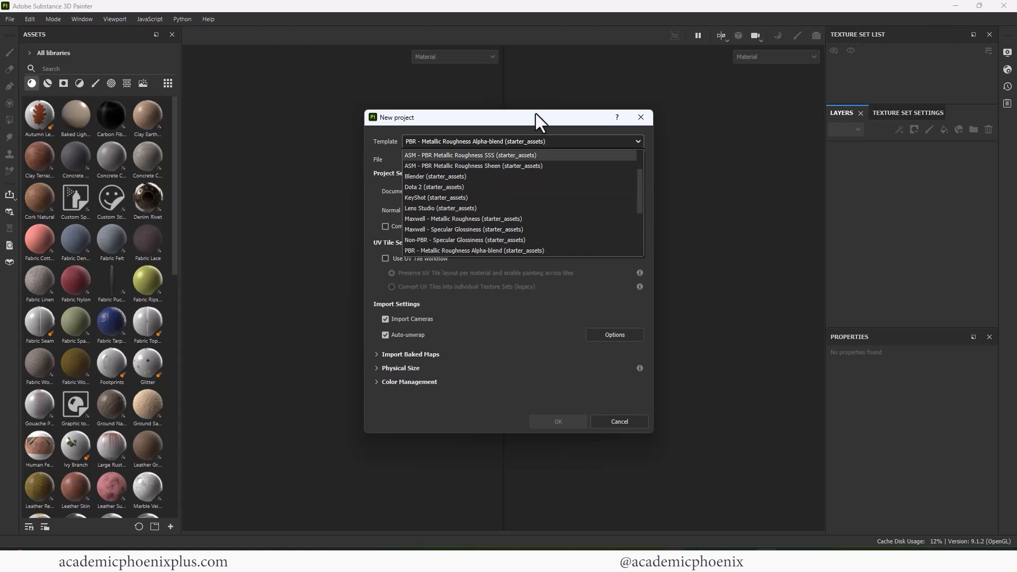
{"action": "left_click", "coordinate": [537, 116]}
- Load Korra_UV.obj from the Character_Korra/assets/OBJ folder as the mesh and create the project with a document resolution of 2048
{"action": "left_click", "coordinate": [614, 160]}
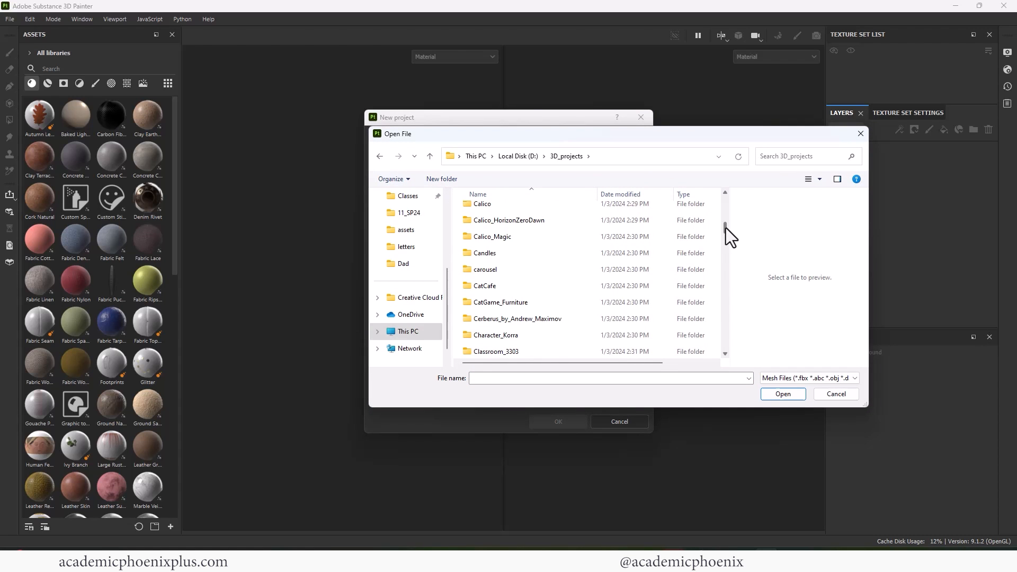
{"action": "left_click_drag", "start_coordinate": [726, 228], "coordinate": [726, 236]}
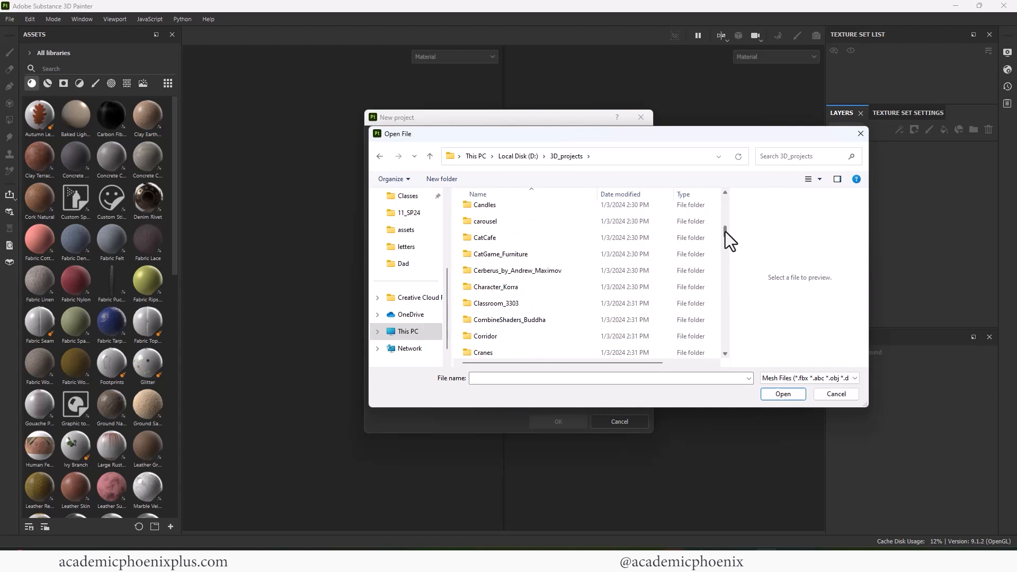
{"action": "double_click", "coordinate": [509, 282]}
{"action": "double_click", "coordinate": [497, 212]}
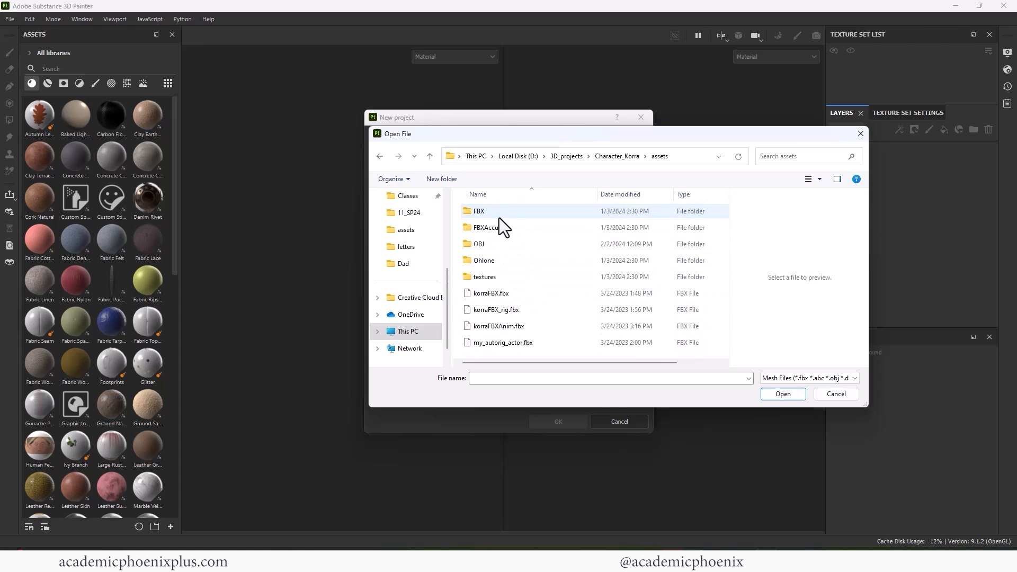
{"action": "double_click", "coordinate": [494, 243]}
{"action": "left_click", "coordinate": [503, 214]}
{"action": "double_click", "coordinate": [504, 218]}
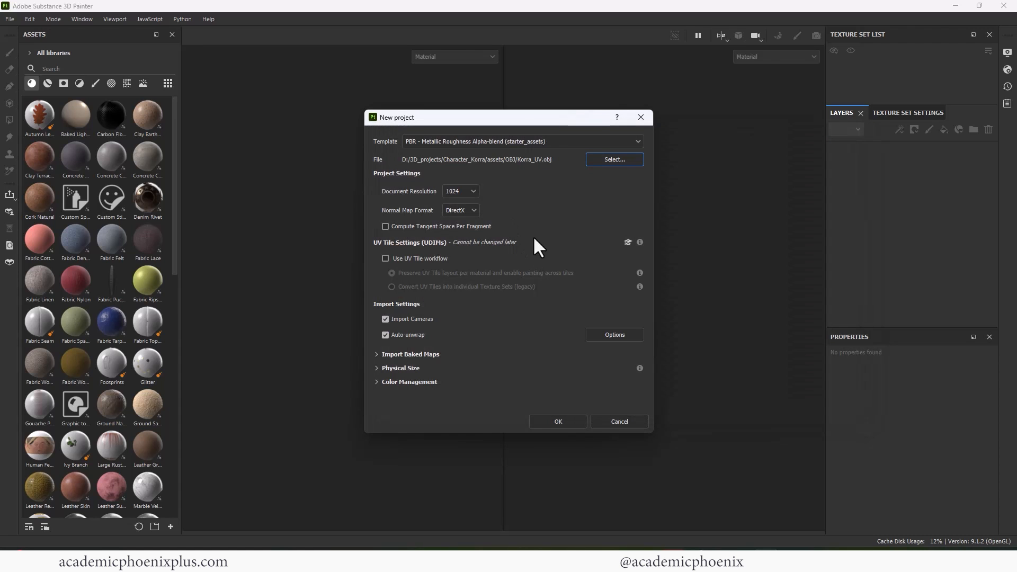
{"action": "left_click", "coordinate": [466, 192]}
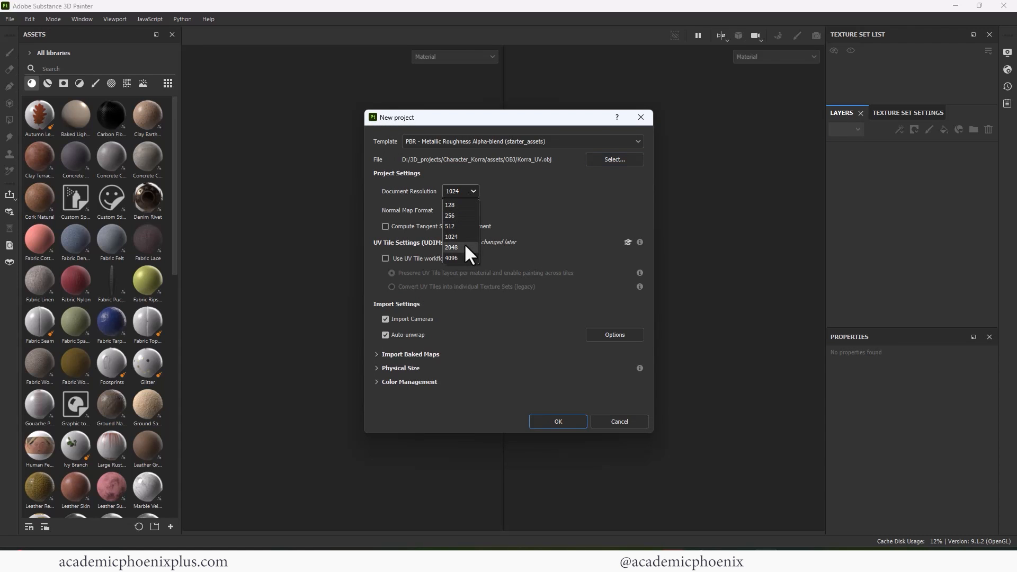
{"action": "left_click", "coordinate": [553, 421]}
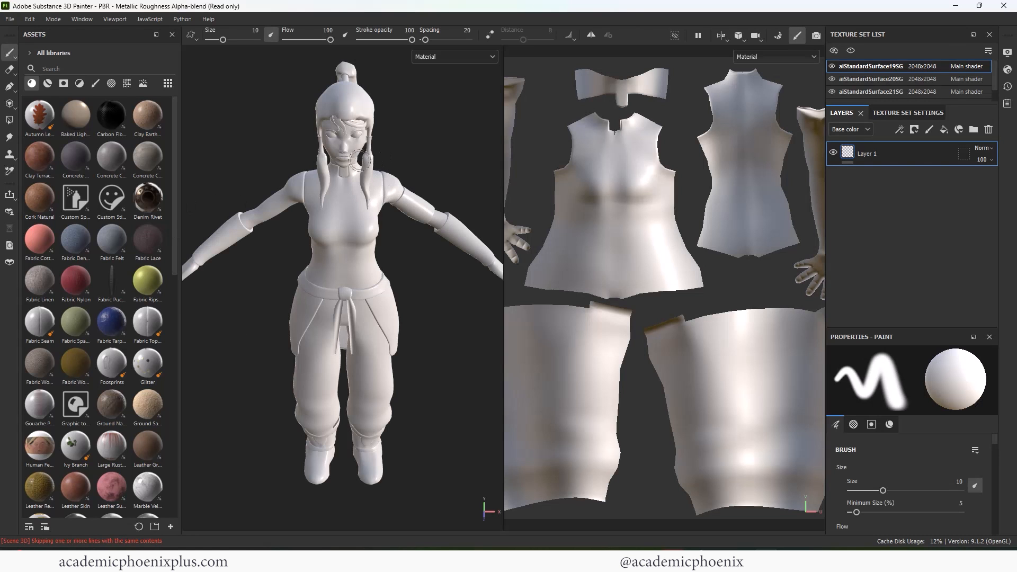
- Examine the imported character in the 3D view and its full UV layout in the 2D view
{"action": "left_click_drag", "start_coordinate": [425, 153], "coordinate": [411, 129], "text": "alt"}
{"action": "right_click_drag", "start_coordinate": [411, 129], "coordinate": [393, 138], "text": "alt"}
{"action": "middle_click_drag", "start_coordinate": [392, 139], "coordinate": [396, 156], "text": "alt"}
{"action": "left_click_drag", "start_coordinate": [396, 155], "coordinate": [393, 161], "text": "alt"}
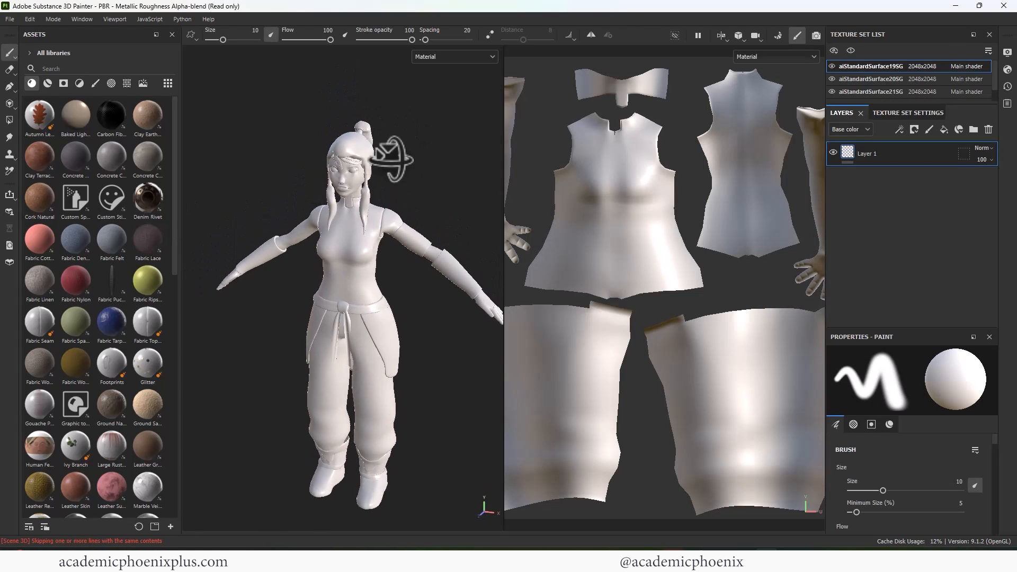
{"action": "right_click_drag", "start_coordinate": [393, 161], "coordinate": [411, 145], "text": "alt"}
{"action": "right_click_drag", "start_coordinate": [700, 144], "coordinate": [595, 121], "text": "alt"}
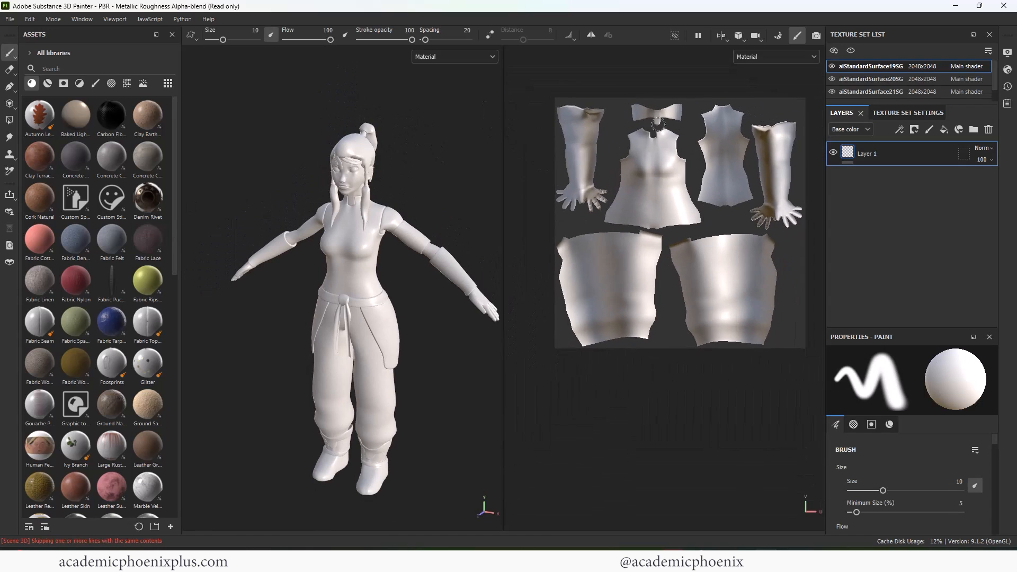
{"action": "middle_click_drag", "start_coordinate": [681, 107], "coordinate": [665, 162], "text": "alt"}
{"action": "scroll", "coordinate": [666, 162], "scroll_direction": "up", "scroll_amount": 1}
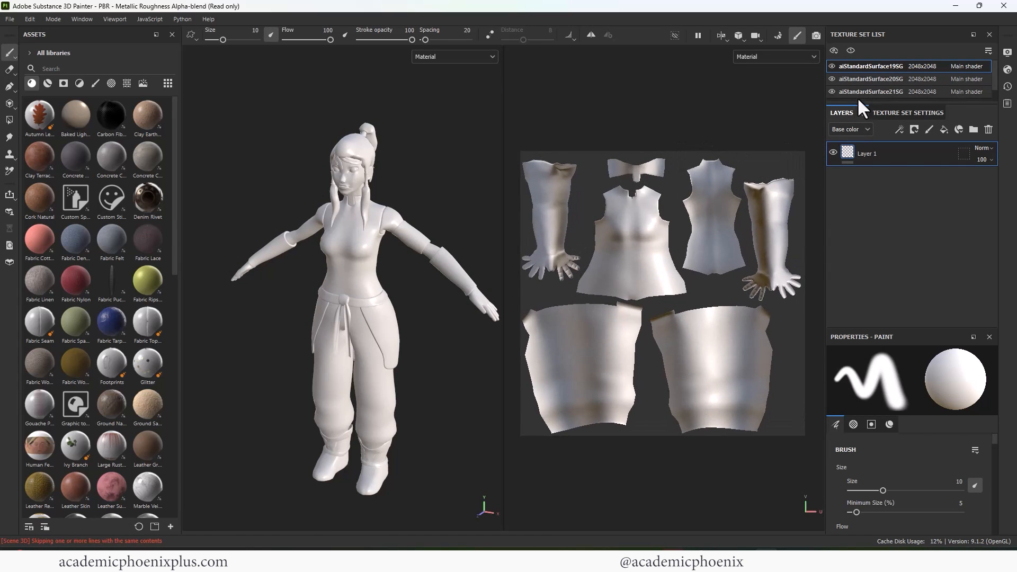
- Enlarge the texture set list to show every entry and check the UV layout of each texture set
{"action": "left_click_drag", "start_coordinate": [854, 103], "coordinate": [854, 123]}
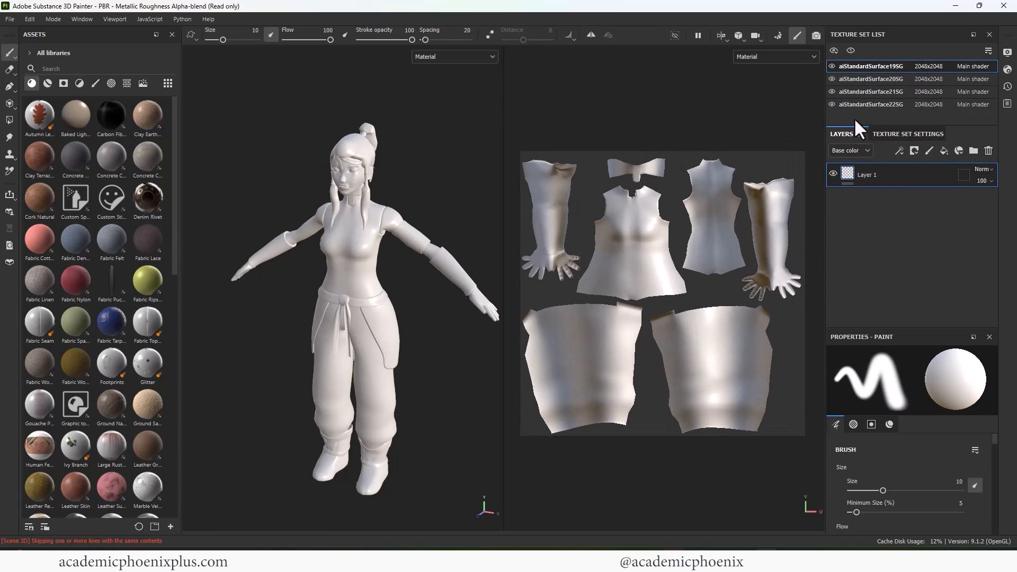
{"action": "left_click", "coordinate": [881, 78]}
{"action": "left_click", "coordinate": [881, 90]}
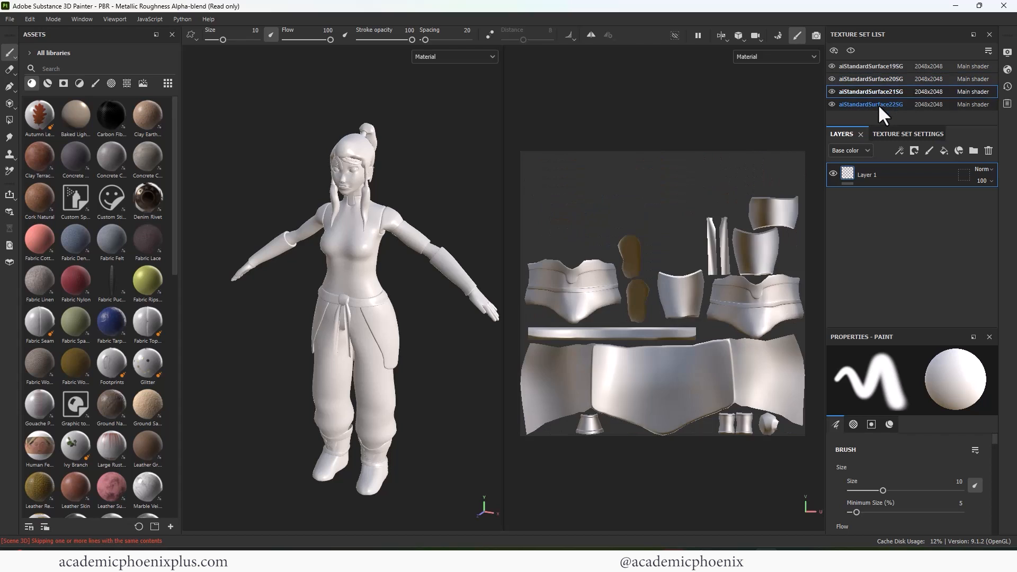
{"action": "left_click", "coordinate": [878, 104]}
- Rename the texture set aiStandardSurface19SG as Body and aiStandardSurface20SG as headHair
{"action": "left_click", "coordinate": [870, 67]}
{"action": "double_click", "coordinate": [866, 66]}
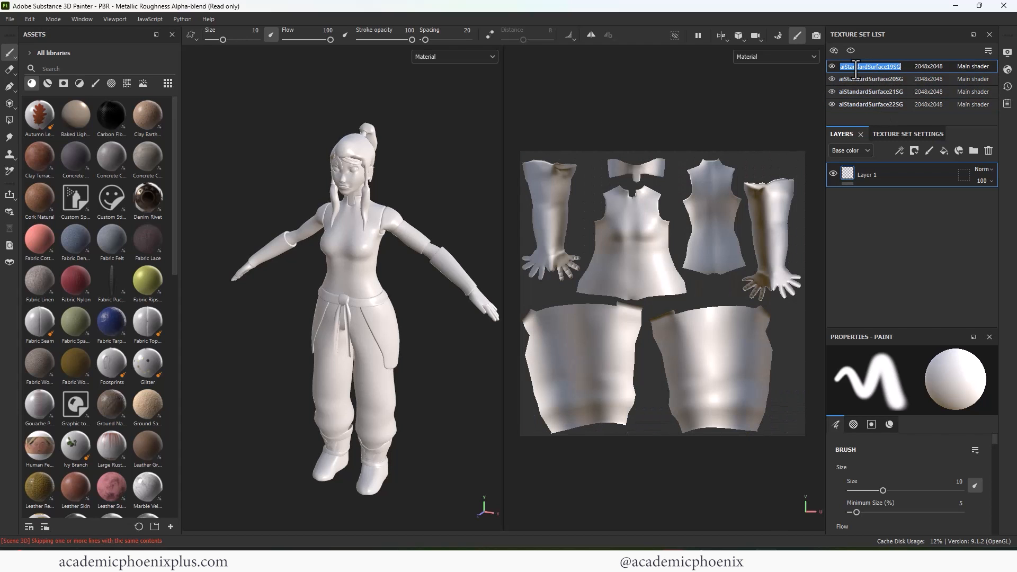
{"action": "type", "text": "Body"}
{"action": "double_click", "coordinate": [866, 78]}
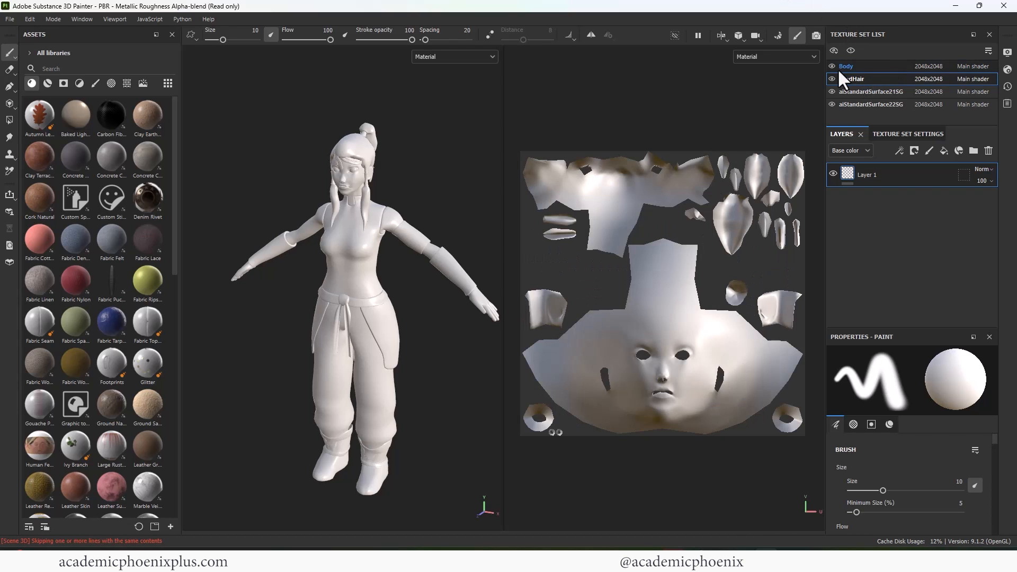
{"action": "key", "text": "Return"}
- Rename the texture set aiStandardSurface21SG as accessories and aiStandardSurface22SG as Eyes
{"action": "double_click", "coordinate": [867, 91]}
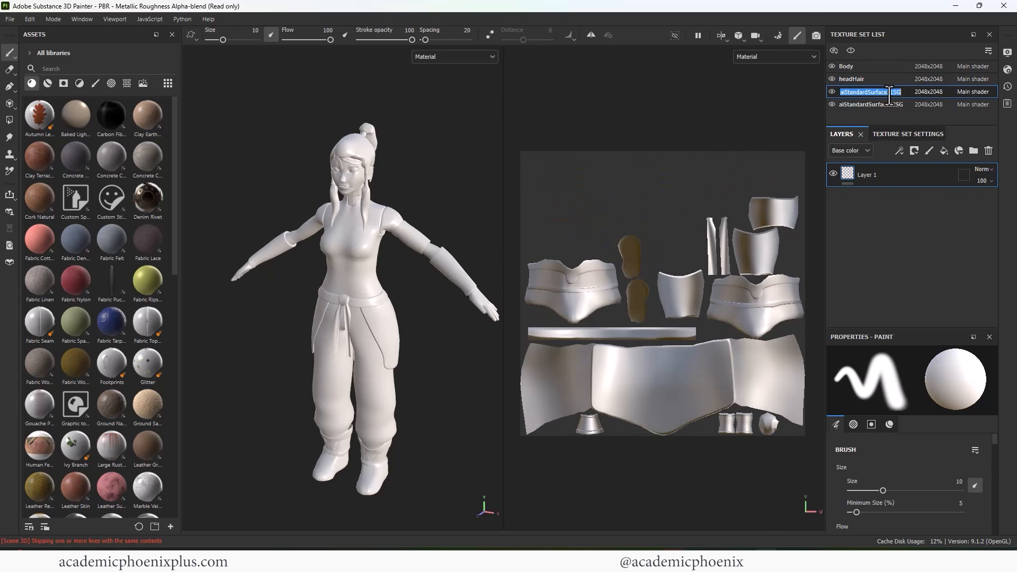
{"action": "key", "text": "BackSpace"}
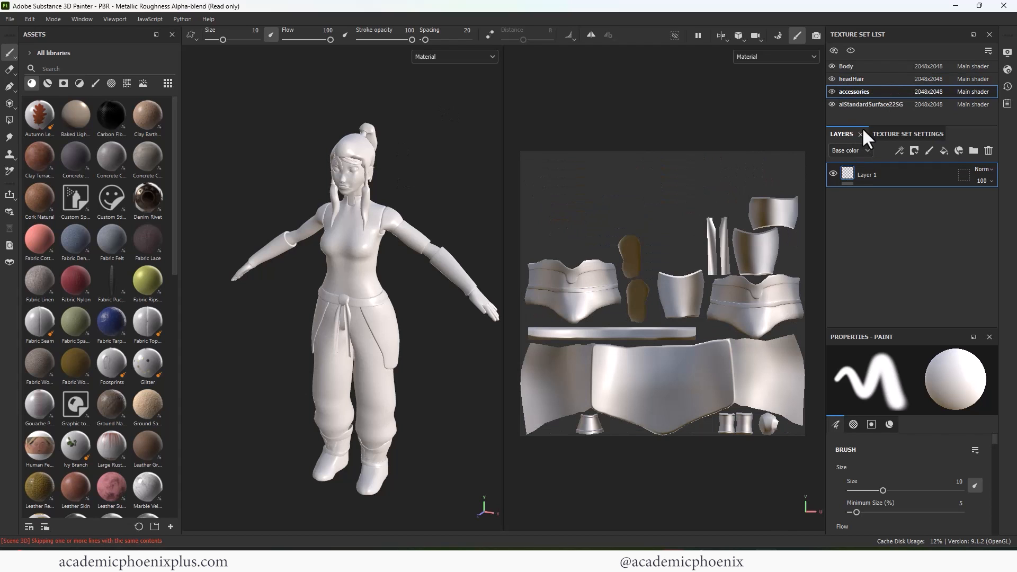
{"action": "double_click", "coordinate": [871, 103]}
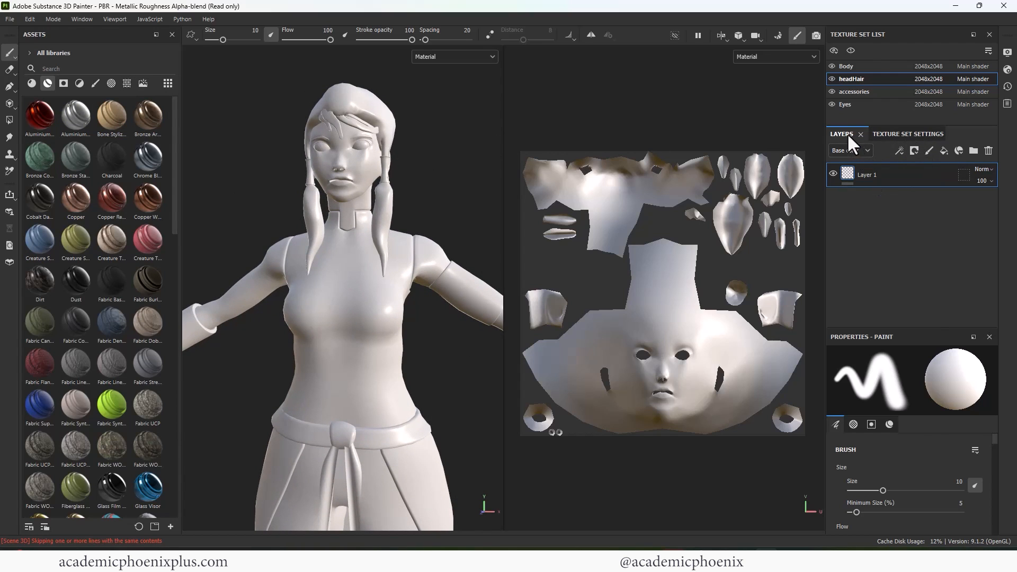
- Open mesh map baking for the headHair texture set and set the common output size to 2048
{"action": "left_click", "coordinate": [905, 137]}
{"action": "left_click_drag", "start_coordinate": [994, 189], "coordinate": [1004, 272]}
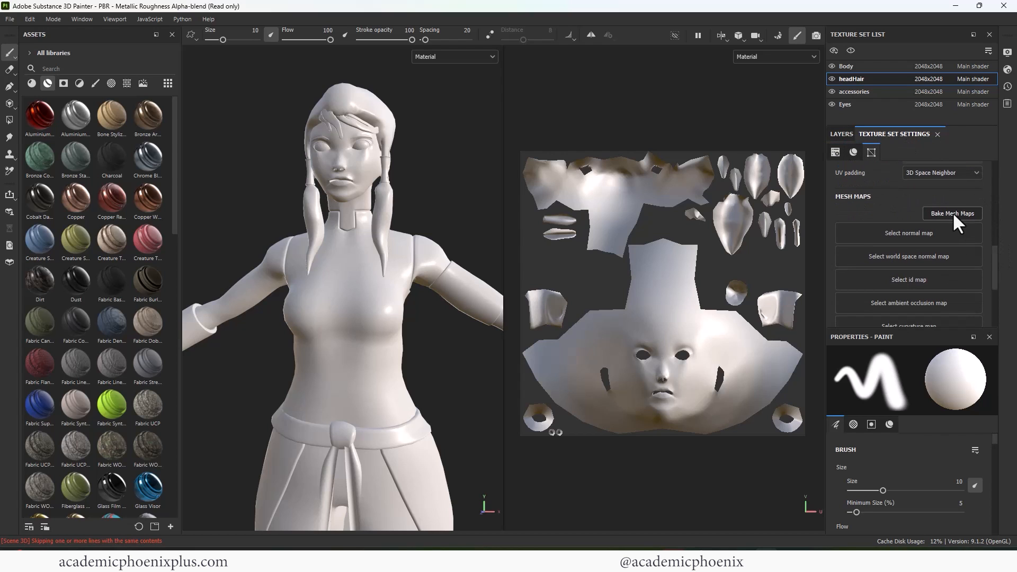
{"action": "left_click", "coordinate": [961, 214]}
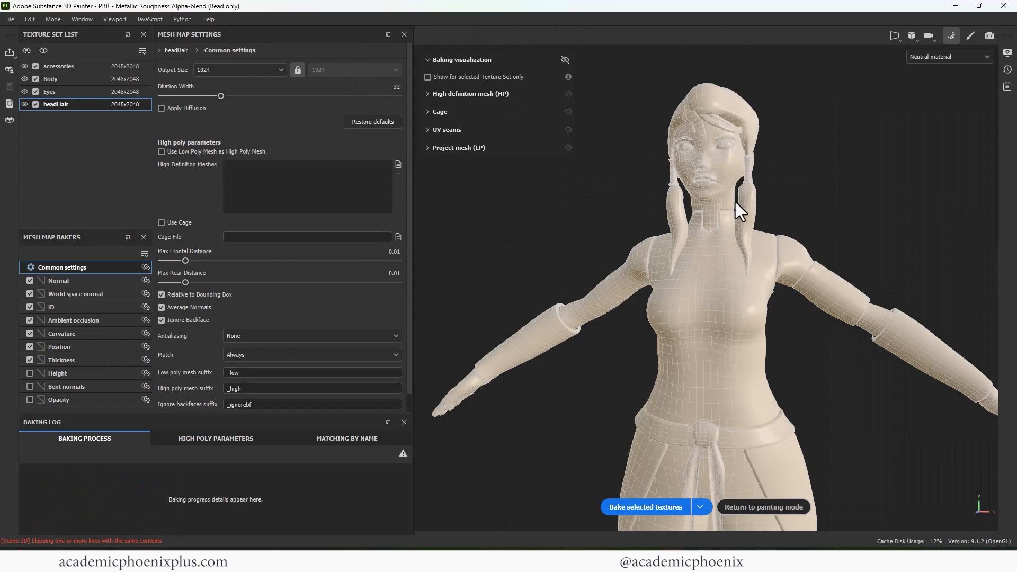
{"action": "left_click", "coordinate": [241, 69]}
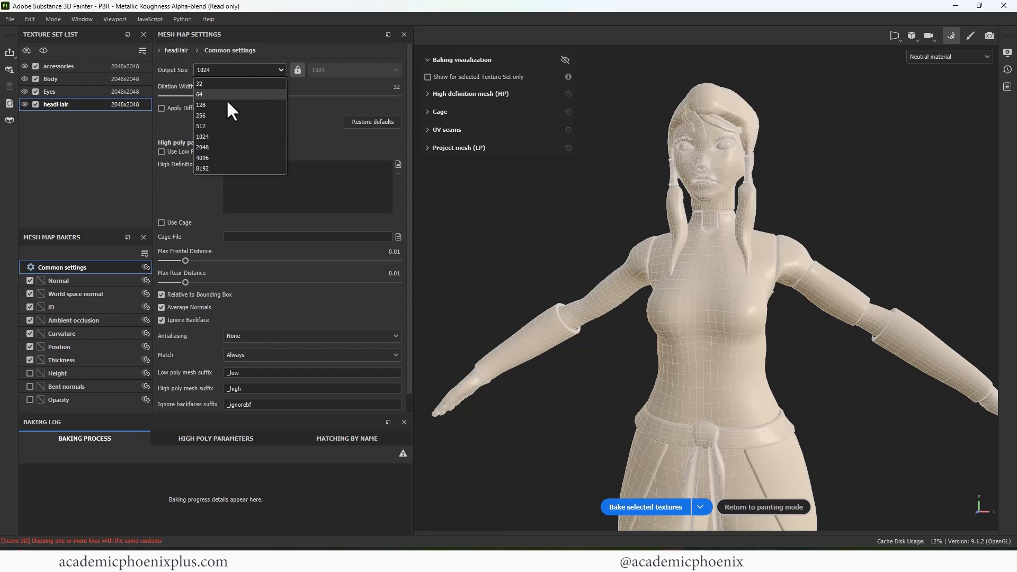
{"action": "left_click", "coordinate": [219, 147]}
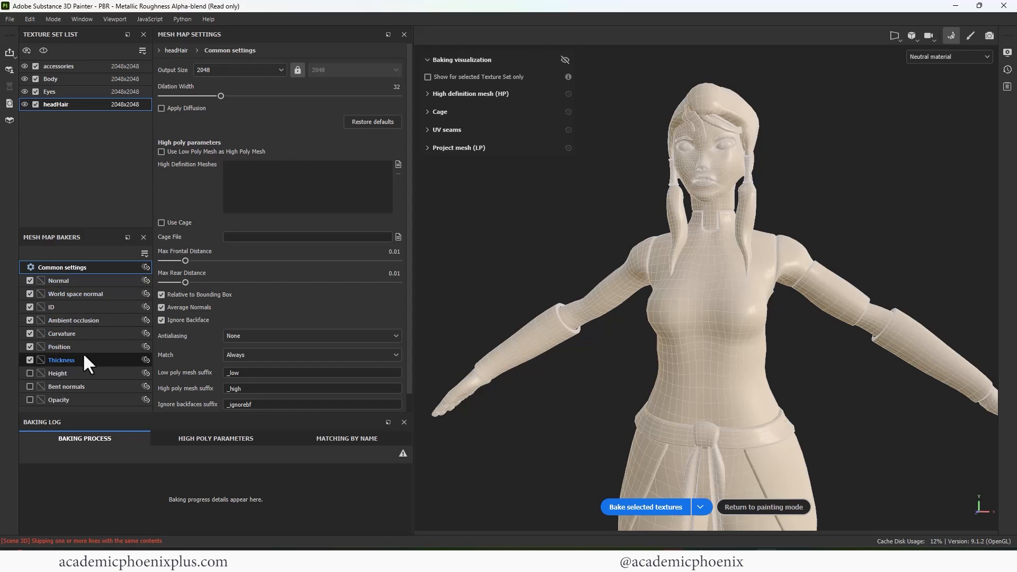
- Check the normal and world space normal bakers, and exclude the ID map from the headHair bake
{"action": "left_click", "coordinate": [101, 280]}
{"action": "left_click", "coordinate": [105, 294]}
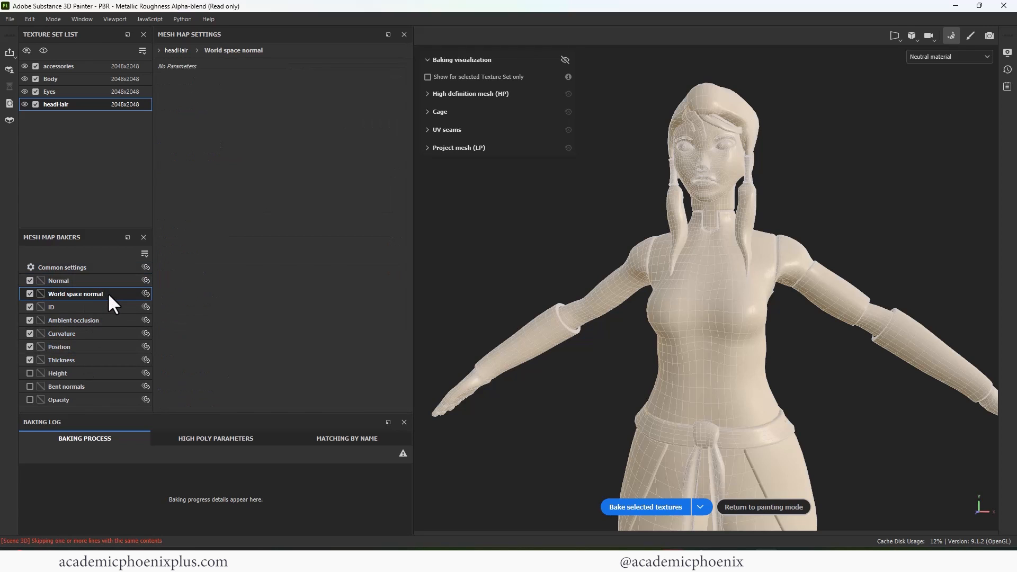
{"action": "left_click", "coordinate": [105, 307]}
{"action": "left_click", "coordinate": [30, 307]}
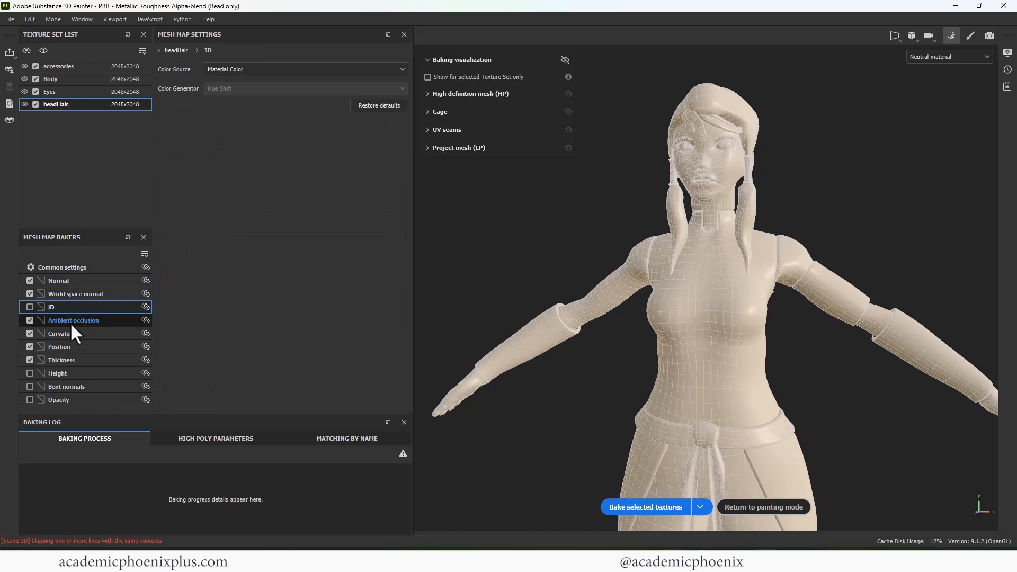
- Raise the secondary rays of the ambient occlusion and curvature bakers, and set the thickness baker's secondary rays to 256
{"action": "left_click", "coordinate": [70, 321]}
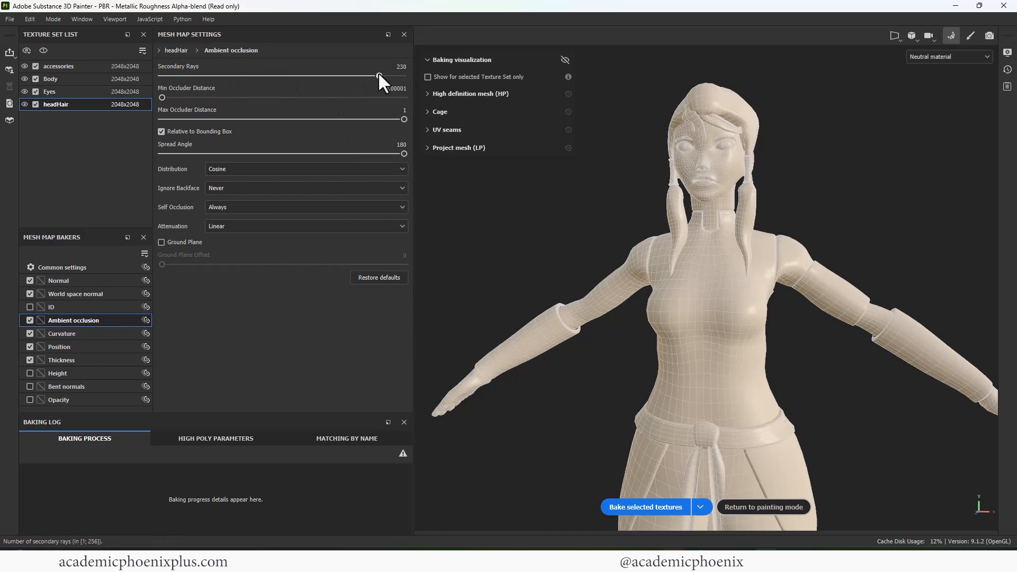
{"action": "left_click", "coordinate": [81, 333]}
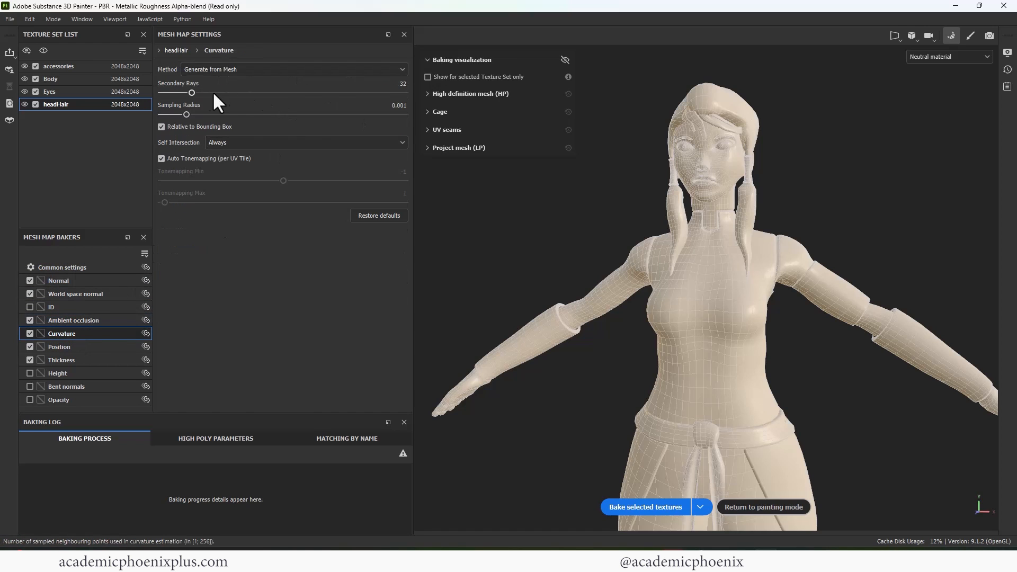
{"action": "left_click_drag", "start_coordinate": [316, 93], "coordinate": [438, 92]}
{"action": "left_click", "coordinate": [72, 346]}
{"action": "left_click", "coordinate": [76, 360]}
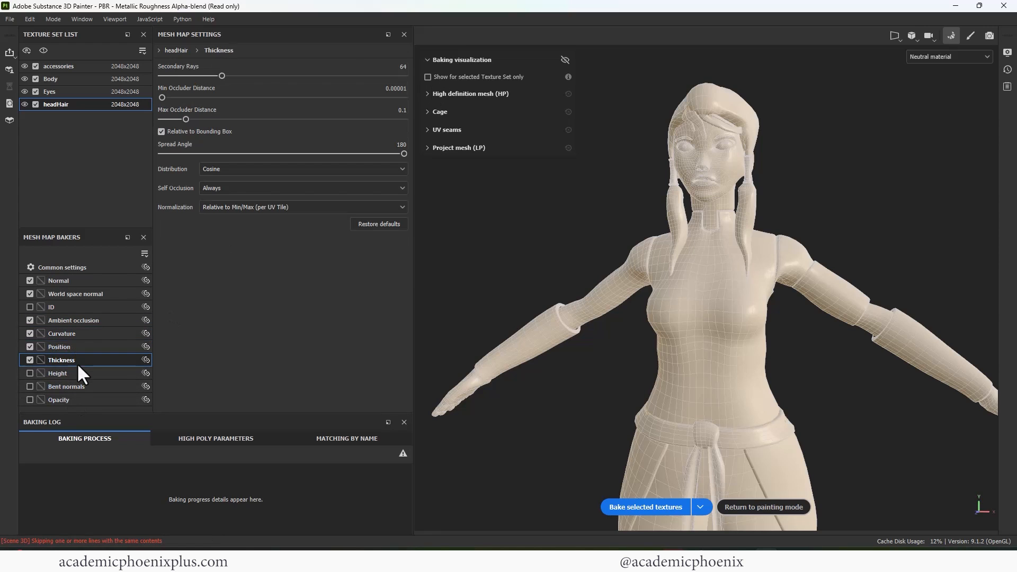
{"action": "left_click", "coordinate": [248, 77]}
- Bake the mesh maps for all selected texture sets and return to painting mode
{"action": "left_click", "coordinate": [646, 507]}
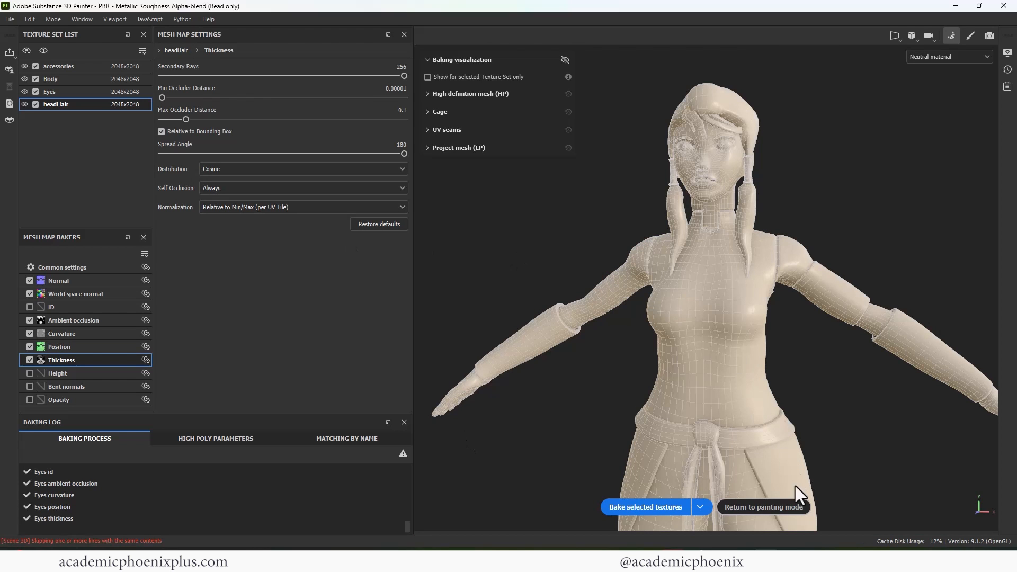
{"action": "left_click", "coordinate": [768, 507]}
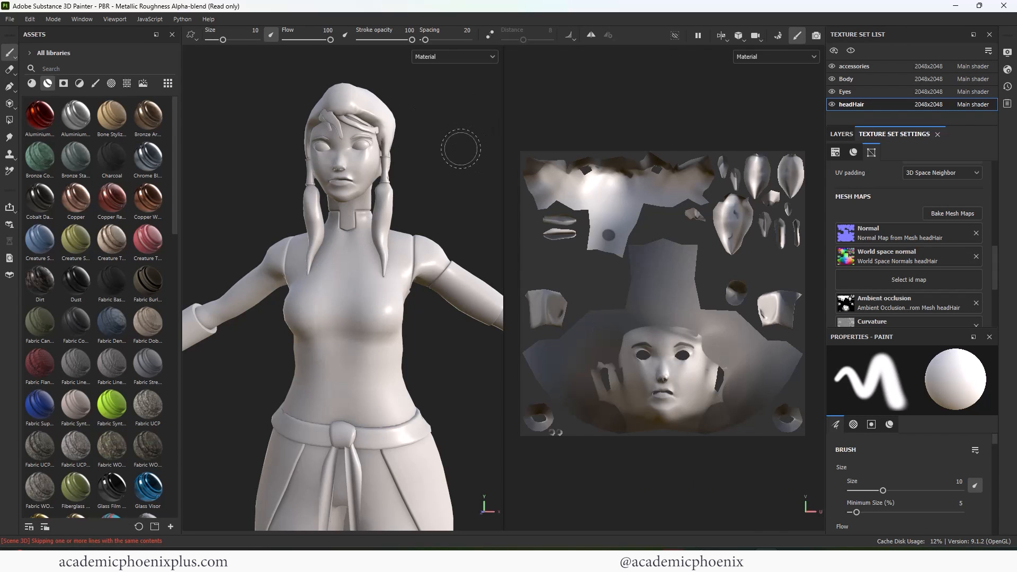
- Examine the baked shading on the character's head, hair and torso from several angles
{"action": "left_click_drag", "start_coordinate": [454, 143], "coordinate": [358, 180], "text": "alt"}
{"action": "right_click_drag", "start_coordinate": [358, 174], "coordinate": [479, 149], "text": "alt"}
{"action": "middle_click_drag", "start_coordinate": [479, 150], "coordinate": [400, 260], "text": "alt"}
{"action": "left_click_drag", "start_coordinate": [400, 261], "coordinate": [400, 215], "text": "alt"}
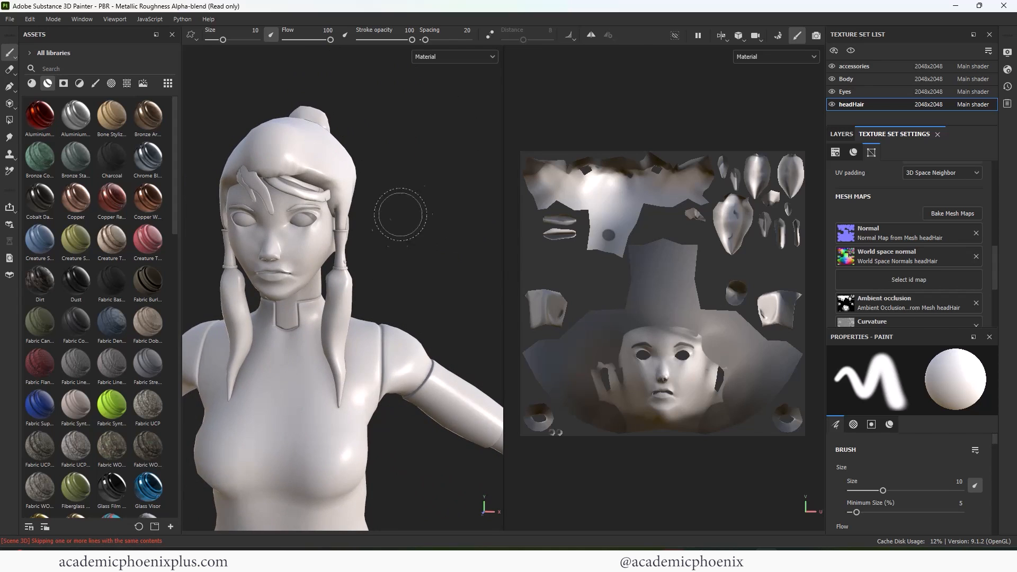
{"action": "right_click_drag", "start_coordinate": [399, 216], "coordinate": [321, 167], "text": "alt"}
{"action": "middle_click_drag", "start_coordinate": [321, 167], "coordinate": [415, 170], "text": "alt"}
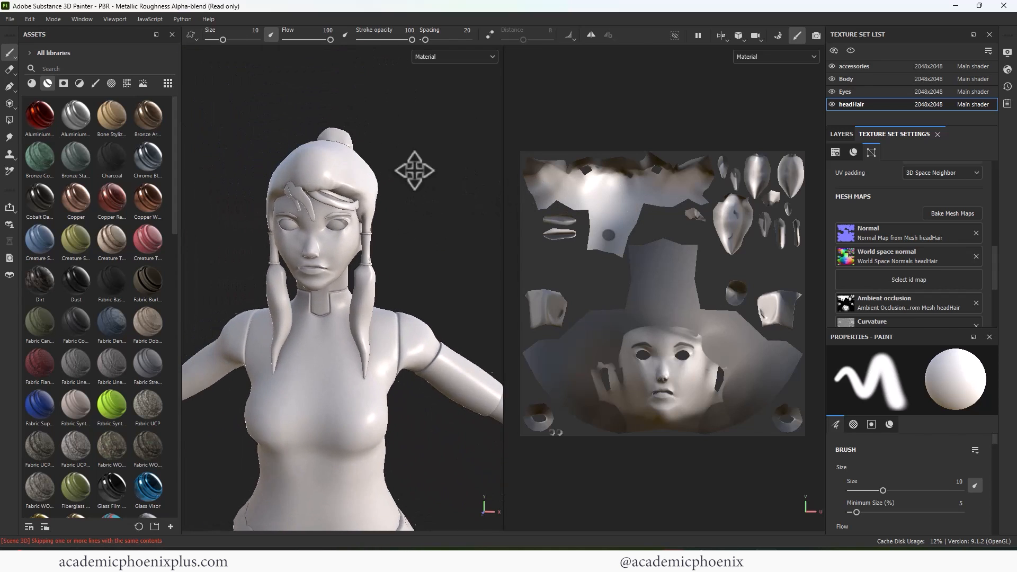
{"action": "mouse_move", "coordinate": [415, 170]}
{"action": "left_mouse_down", "text": "alt"}
{"action": "mouse_move", "coordinate": [404, 186]}
{"action": "mouse_move", "coordinate": [419, 219]}
{"action": "mouse_move", "coordinate": [371, 197]}
{"action": "mouse_move", "coordinate": [395, 199]}
{"action": "left_mouse_up", "text": "alt"}
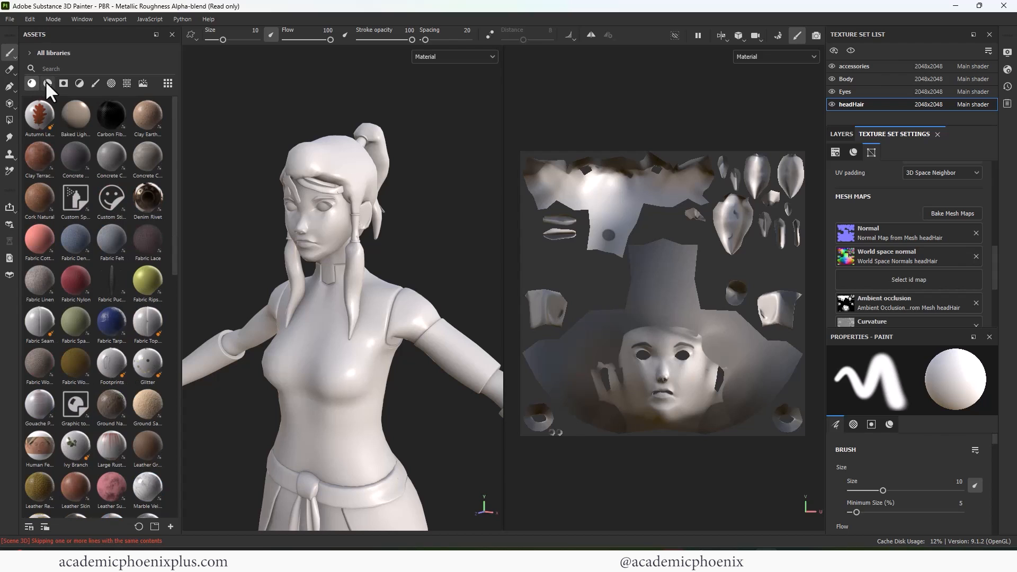
- Search the smart materials for "skin" and apply Skin Face to the character's headHair texture set
{"action": "left_click", "coordinate": [56, 68]}
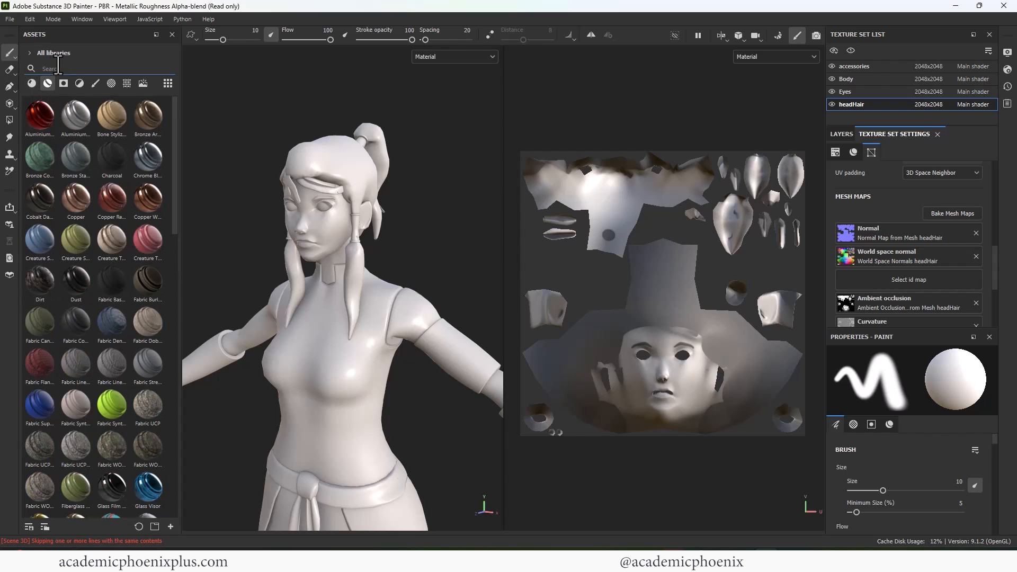
{"action": "type", "text": "skin"}
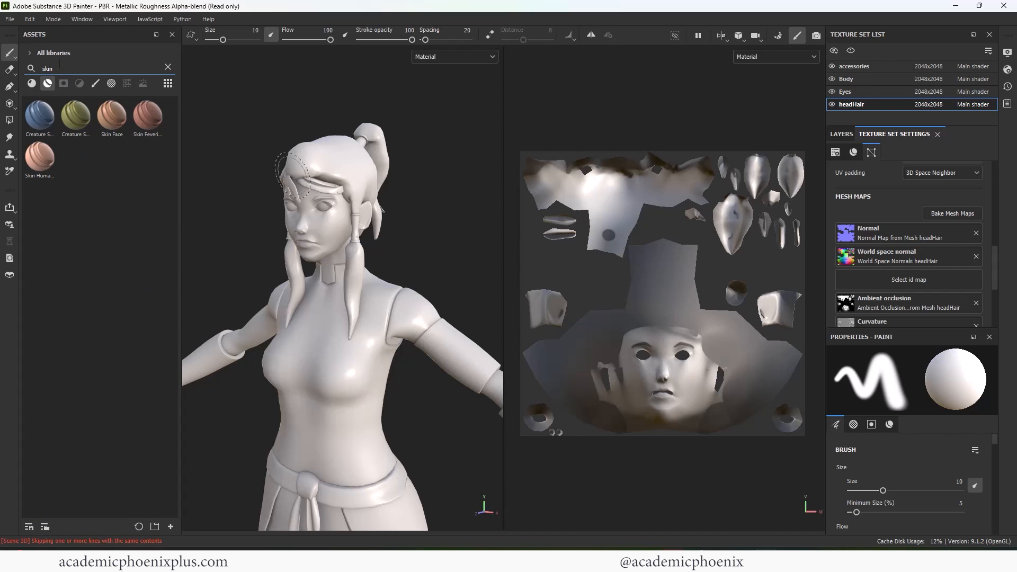
{"action": "left_click_drag", "start_coordinate": [113, 113], "coordinate": [339, 225]}
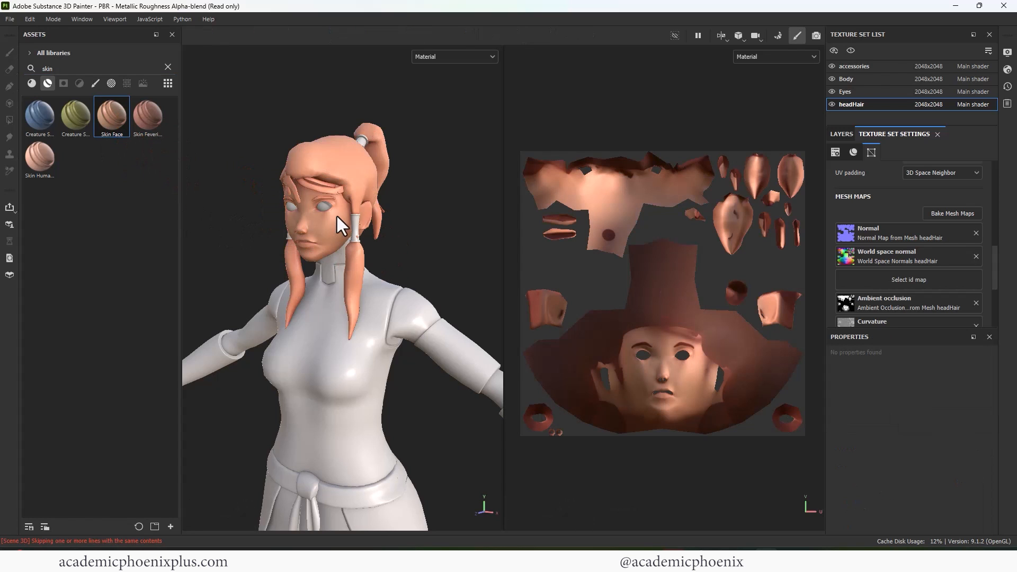
- Examine the Skin Face material up close on the face, ear and hair from several angles
{"action": "right_click_drag", "start_coordinate": [313, 153], "coordinate": [577, 209], "text": "alt"}
{"action": "middle_click_drag", "start_coordinate": [381, 219], "coordinate": [348, 209], "text": "alt"}
{"action": "right_click_drag", "start_coordinate": [358, 151], "coordinate": [457, 181], "text": "alt"}
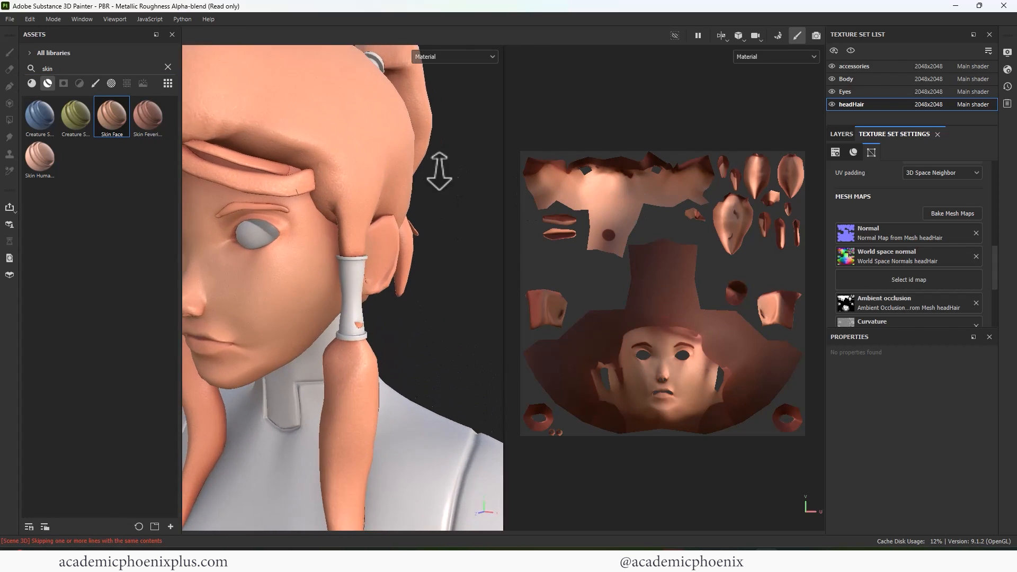
{"action": "left_click_drag", "start_coordinate": [409, 199], "coordinate": [354, 202], "text": "alt"}
{"action": "right_click_drag", "start_coordinate": [354, 203], "coordinate": [562, 271], "text": "alt"}
{"action": "right_click_drag", "start_coordinate": [456, 279], "coordinate": [270, 253], "text": "alt"}
{"action": "left_click_drag", "start_coordinate": [302, 221], "coordinate": [405, 203], "text": "alt"}
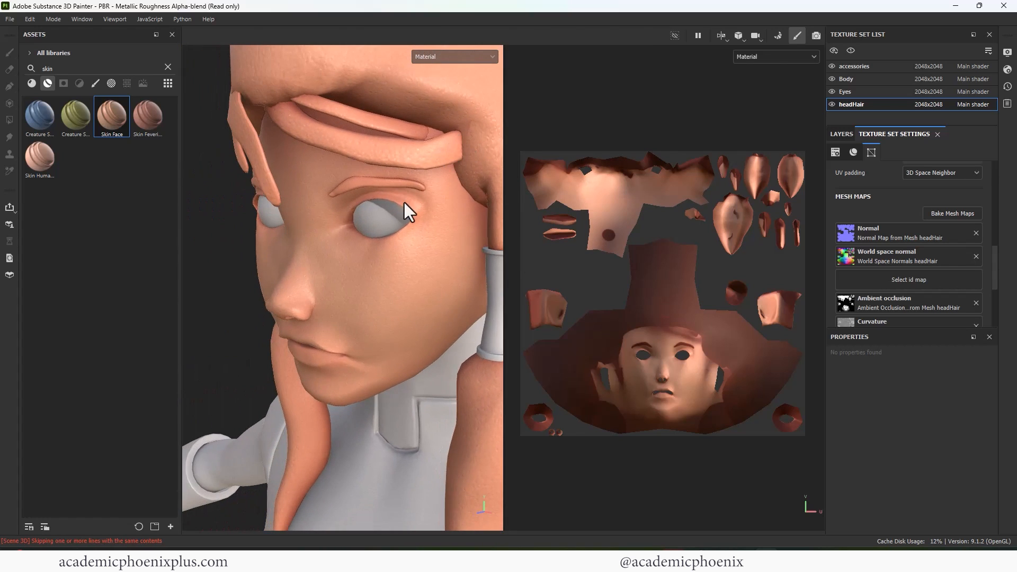
{"action": "middle_click_drag", "start_coordinate": [316, 354], "coordinate": [394, 312], "text": "alt"}
{"action": "left_click_drag", "start_coordinate": [373, 292], "coordinate": [412, 263], "text": "alt"}
{"action": "right_click_drag", "start_coordinate": [412, 263], "coordinate": [356, 236], "text": "alt"}
{"action": "middle_click_drag", "start_coordinate": [356, 236], "coordinate": [299, 258], "text": "alt"}
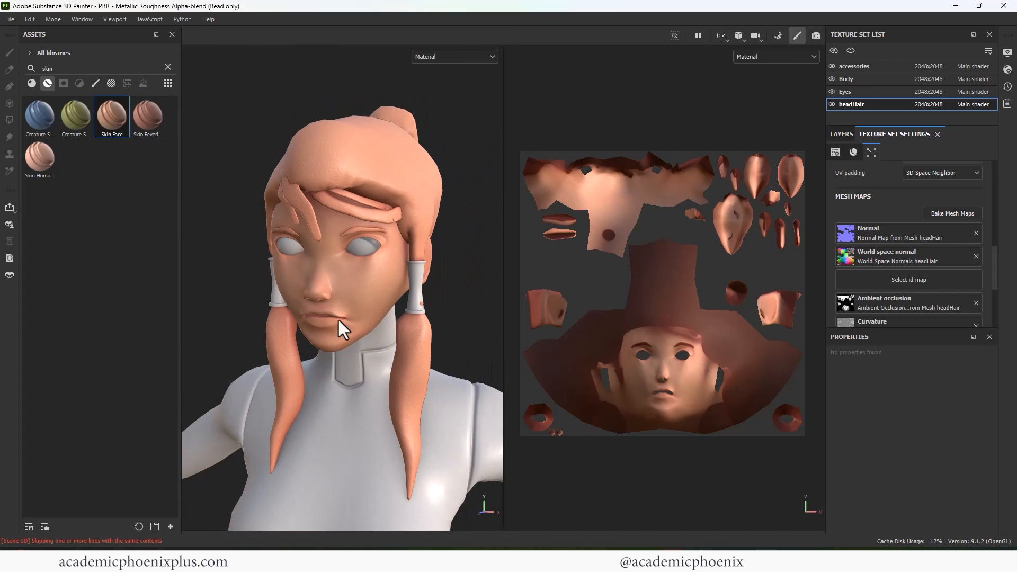
{"action": "left_click_drag", "start_coordinate": [491, 203], "coordinate": [438, 247], "text": "alt"}
{"action": "middle_click_drag", "start_coordinate": [437, 247], "coordinate": [432, 243], "text": "alt"}
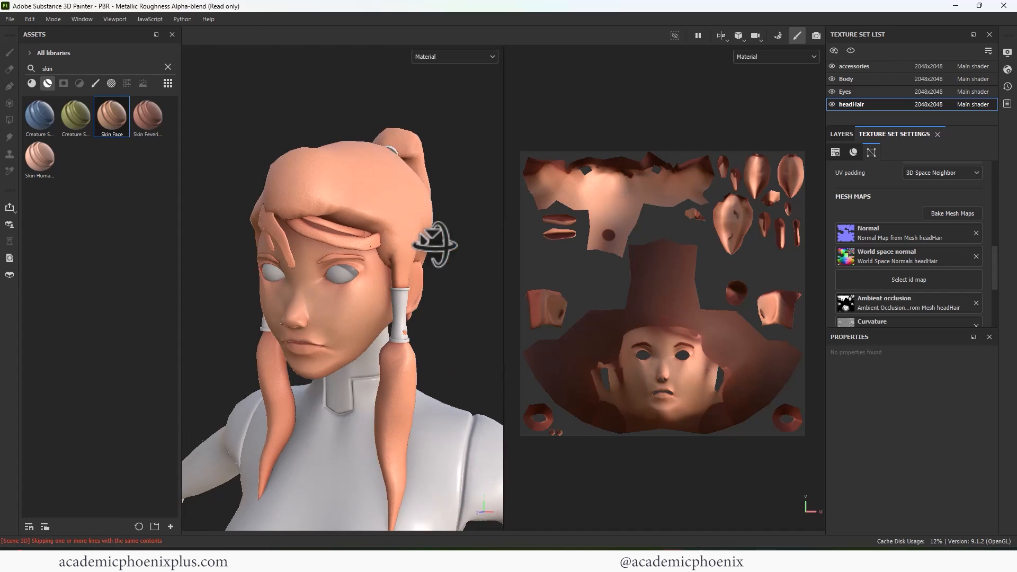
{"action": "right_click_drag", "start_coordinate": [432, 242], "coordinate": [439, 221], "text": "alt"}
{"action": "middle_click_drag", "start_coordinate": [439, 221], "coordinate": [418, 221], "text": "alt"}
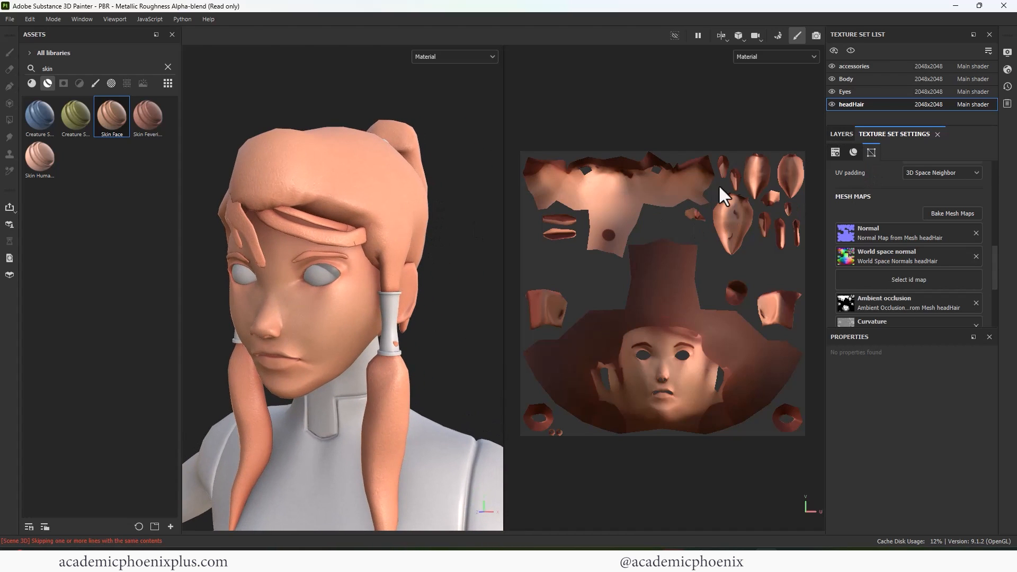
- Add a black mask to the Skin Face layer of the headHair texture set
{"action": "left_click", "coordinate": [842, 134]}
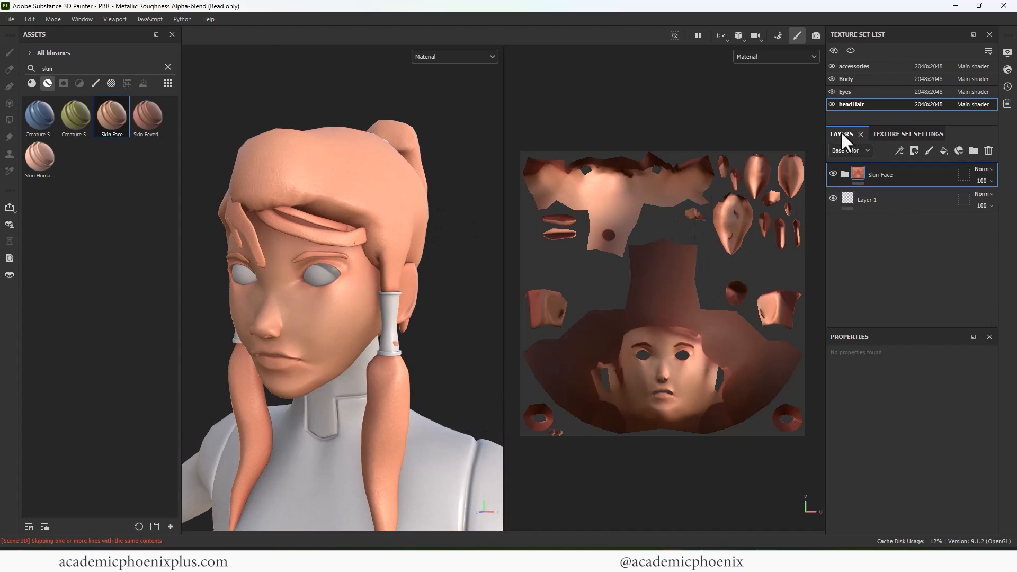
{"action": "right_click", "coordinate": [858, 173]}
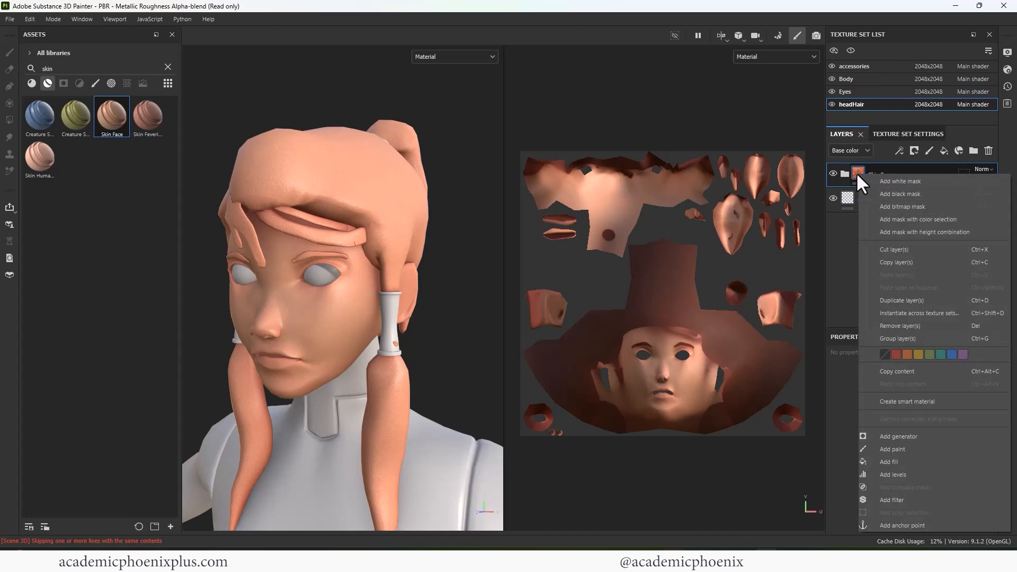
{"action": "left_click", "coordinate": [899, 194]}
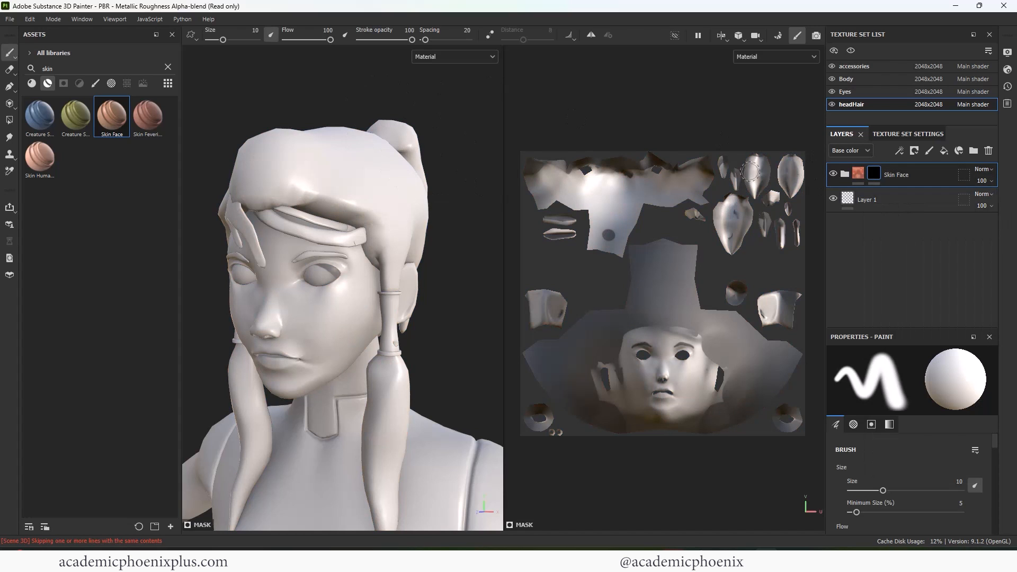
- Try revealing the skin by brushing the Skin Face mask over the face in the UV layout, and undo the painting
{"action": "mouse_move", "coordinate": [664, 361]}
{"action": "left_mouse_down"}
{"action": "mouse_move", "coordinate": [644, 357]}
{"action": "mouse_move", "coordinate": [670, 345]}
{"action": "left_mouse_up"}
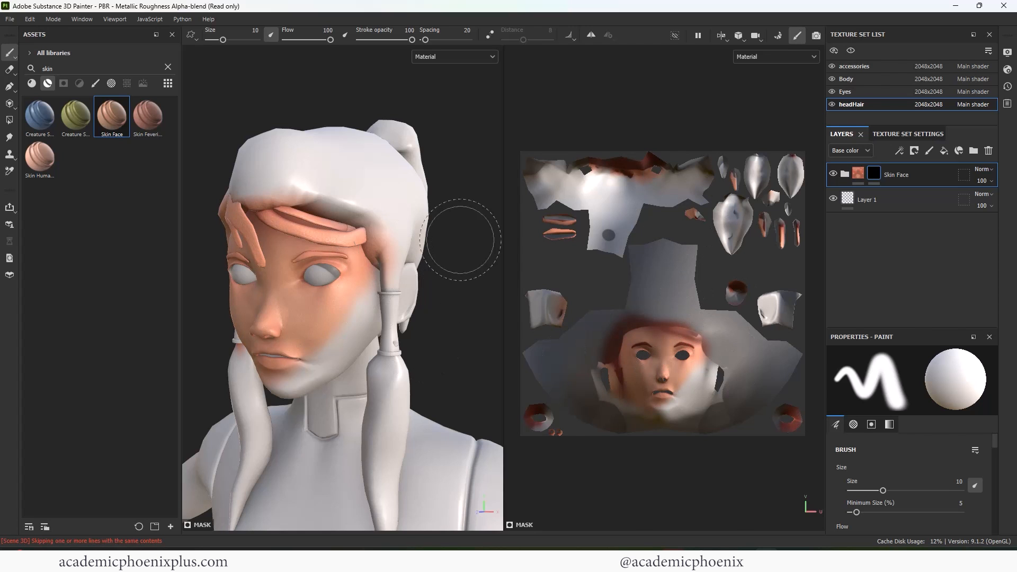
{"action": "mouse_move", "coordinate": [460, 237]}
{"action": "left_mouse_down", "text": "alt"}
{"action": "mouse_move", "coordinate": [321, 263]}
{"action": "mouse_move", "coordinate": [526, 250]}
{"action": "mouse_move", "coordinate": [552, 227]}
{"action": "mouse_move", "coordinate": [476, 249]}
{"action": "left_mouse_up", "text": "alt"}
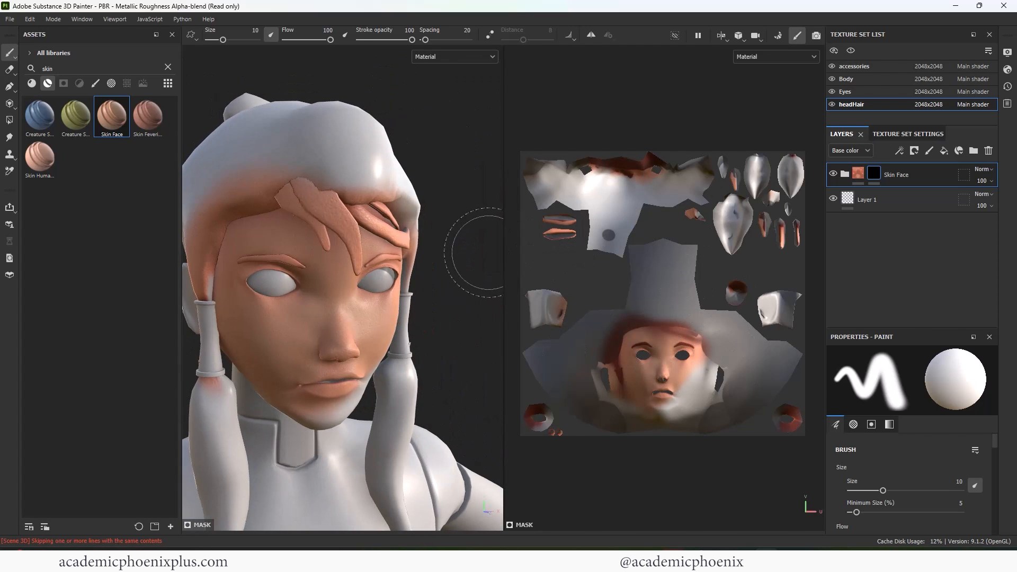
{"action": "key", "text": "ctrl+z"}
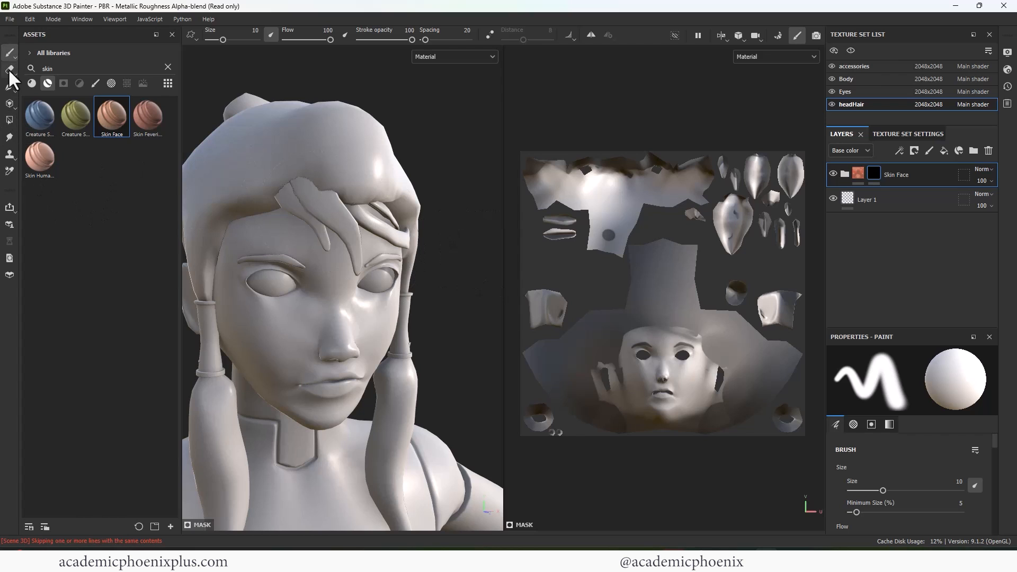
- Reveal Skin Face on the face and ear UV shells in the mask using Polygon Fill in UV chunk mode
{"action": "left_click", "coordinate": [9, 119]}
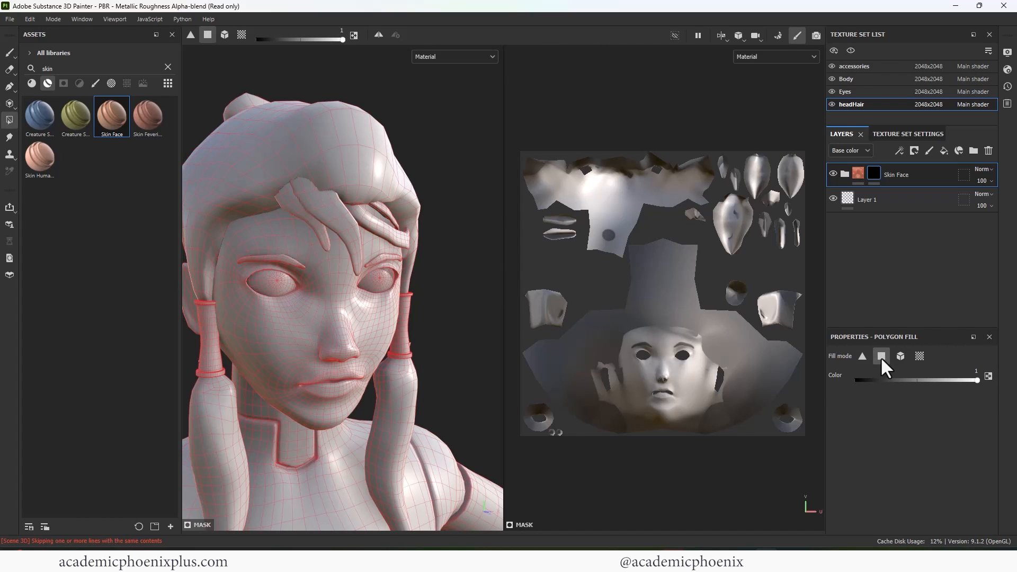
{"action": "left_click", "coordinate": [916, 357]}
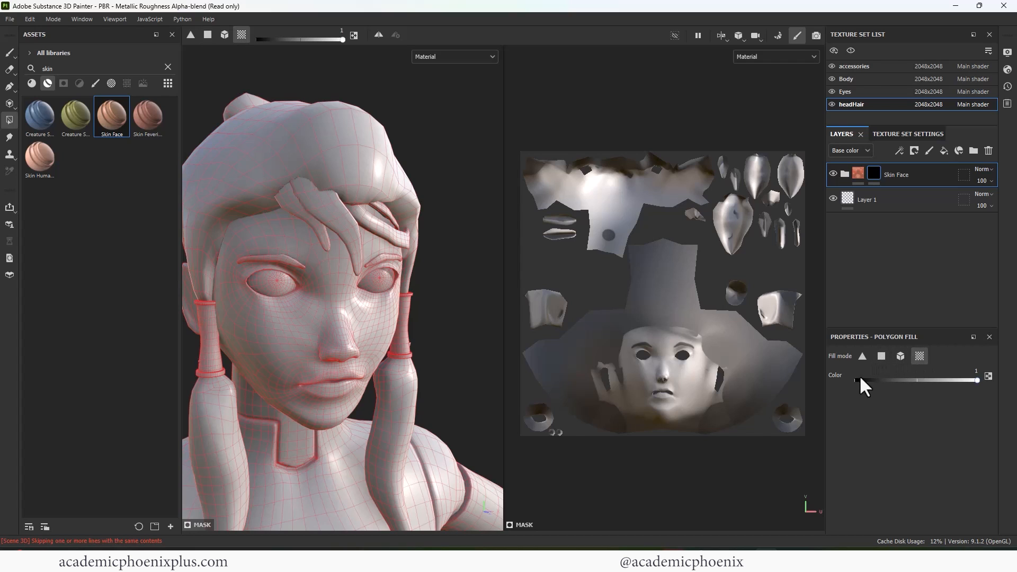
{"action": "left_click", "coordinate": [666, 379]}
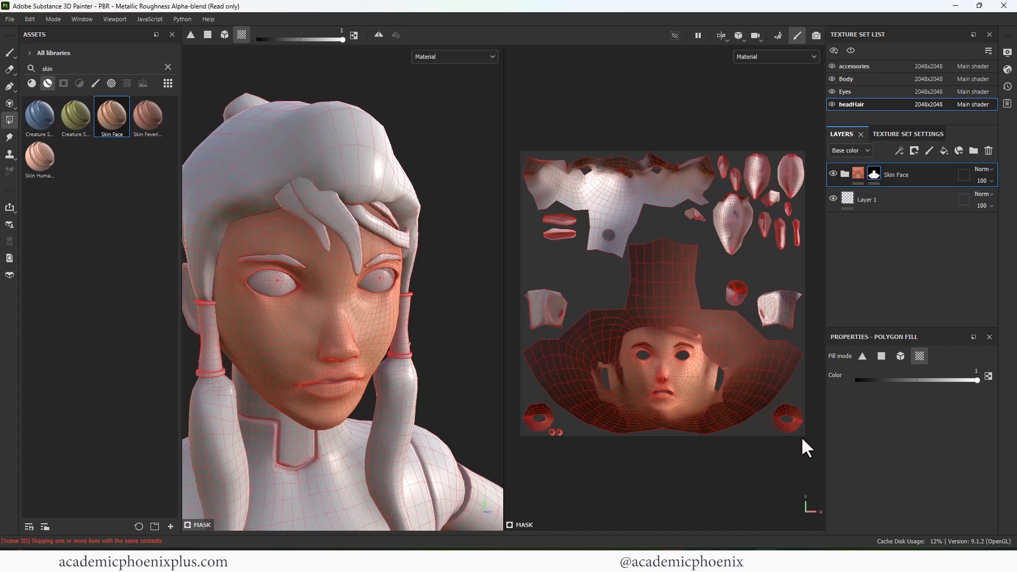
{"action": "left_click", "coordinate": [539, 291]}
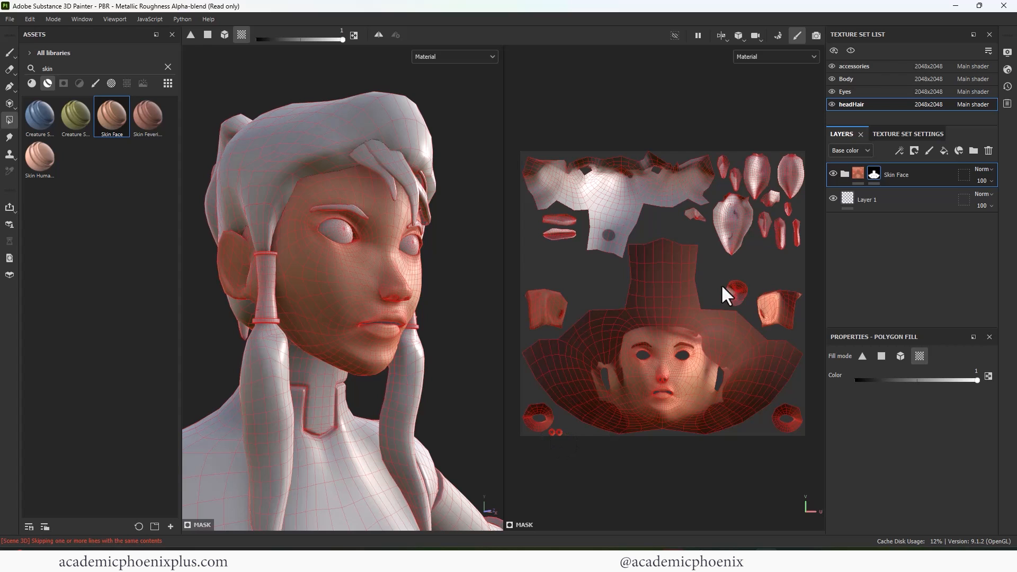
- Reveal Skin Face on the small round UV shell beside the neck shell in the headHair mask
{"action": "left_click_drag", "start_coordinate": [716, 279], "coordinate": [767, 313]}
{"action": "left_click_drag", "start_coordinate": [361, 383], "coordinate": [342, 365], "text": "alt"}
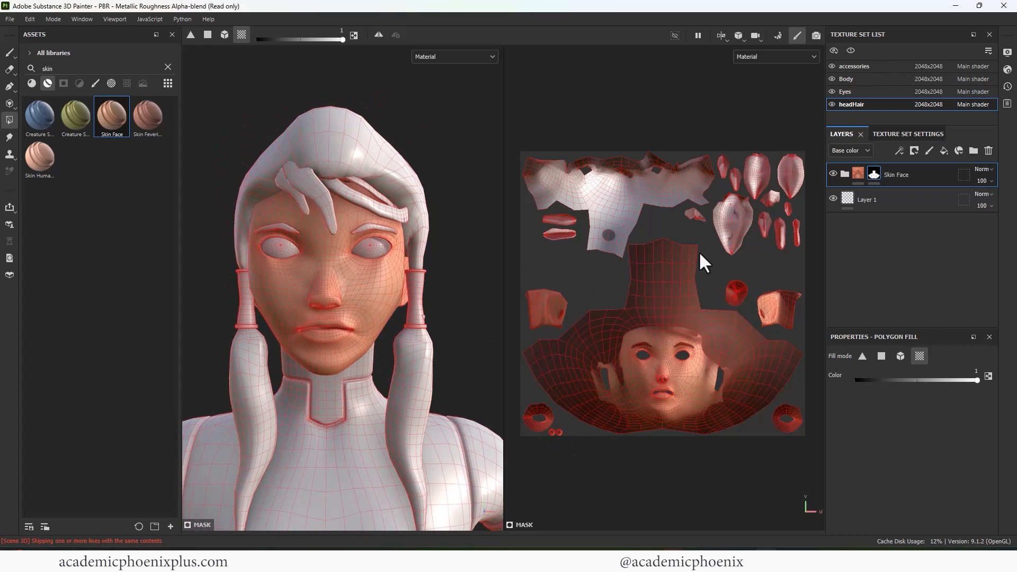
- Apply the Skin Face smart material to the Body texture set and check the neck up close
{"action": "left_click", "coordinate": [846, 78]}
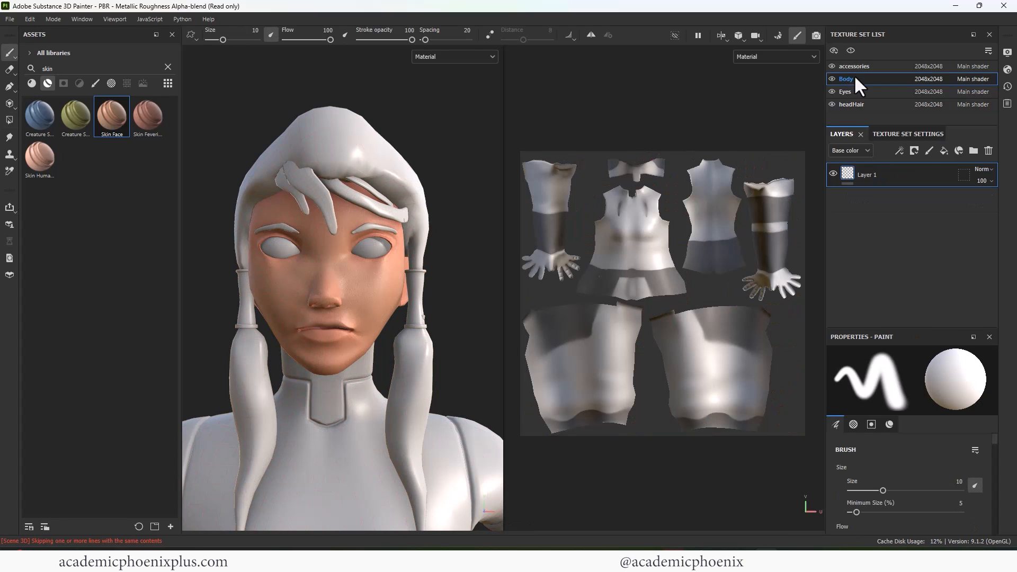
{"action": "left_click_drag", "start_coordinate": [112, 117], "coordinate": [324, 395]}
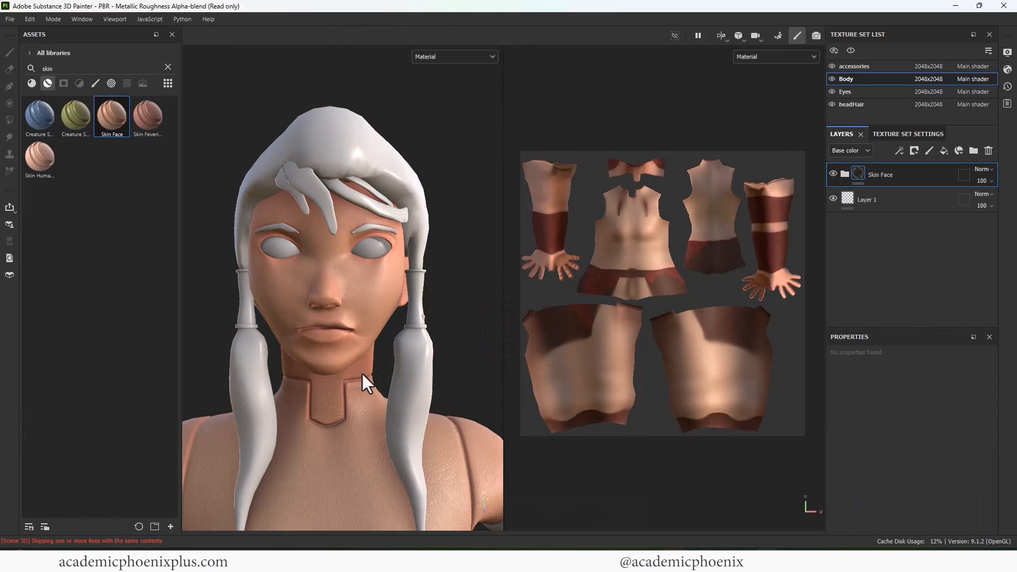
{"action": "right_click_drag", "start_coordinate": [398, 321], "coordinate": [567, 302], "text": "alt"}
{"action": "middle_click_drag", "start_coordinate": [375, 392], "coordinate": [418, 285], "text": "alt"}
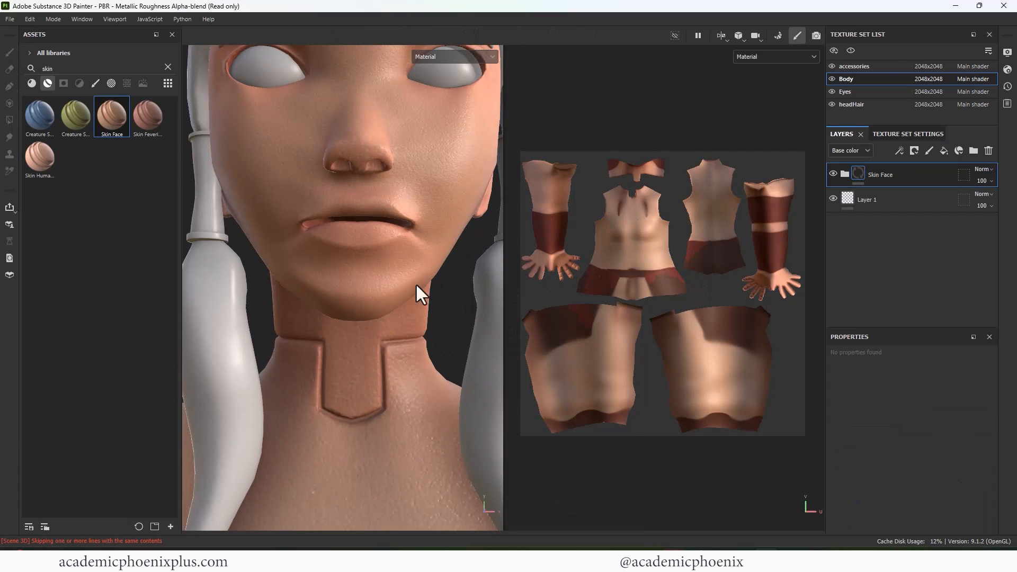
{"action": "left_click_drag", "start_coordinate": [417, 285], "coordinate": [399, 301], "text": "alt"}
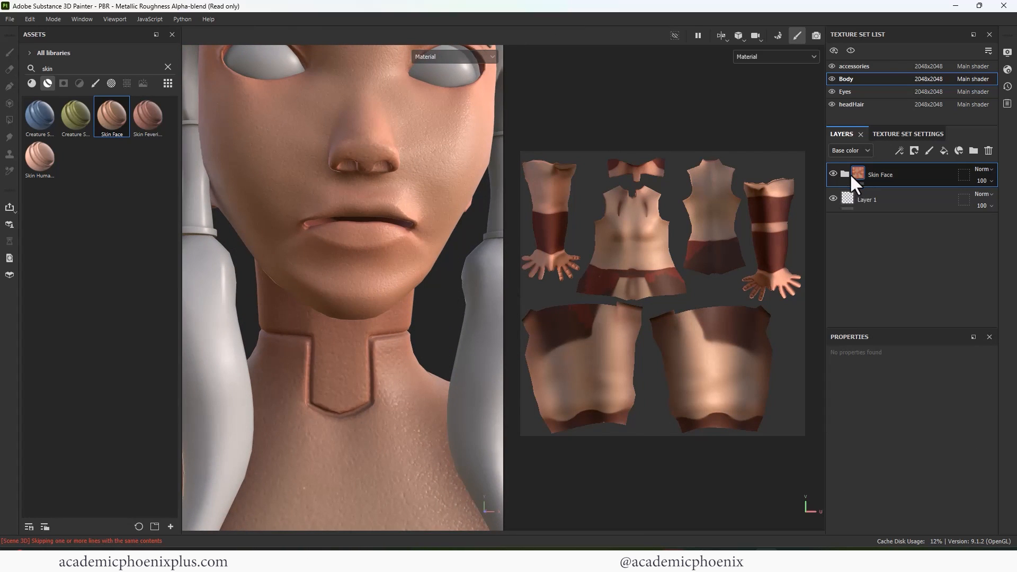
- Add a black mask to the Body's Skin Face layer and reveal it on the neck UV shell with Polygon Fill
{"action": "right_click", "coordinate": [855, 171]}
{"action": "left_click", "coordinate": [888, 191]}
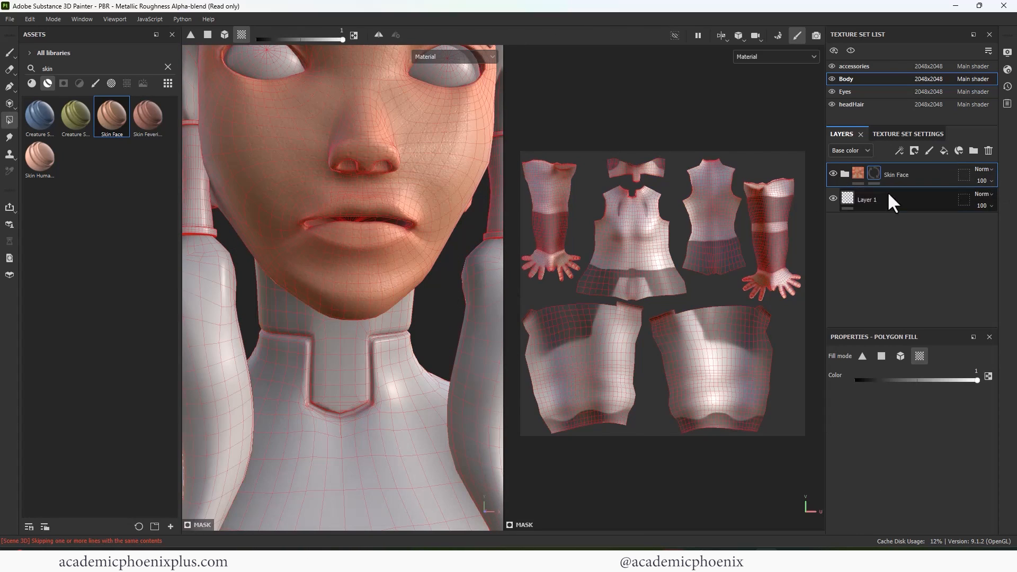
{"action": "left_click", "coordinate": [649, 167]}
{"action": "right_click_drag", "start_coordinate": [610, 182], "coordinate": [631, 200], "text": "alt"}
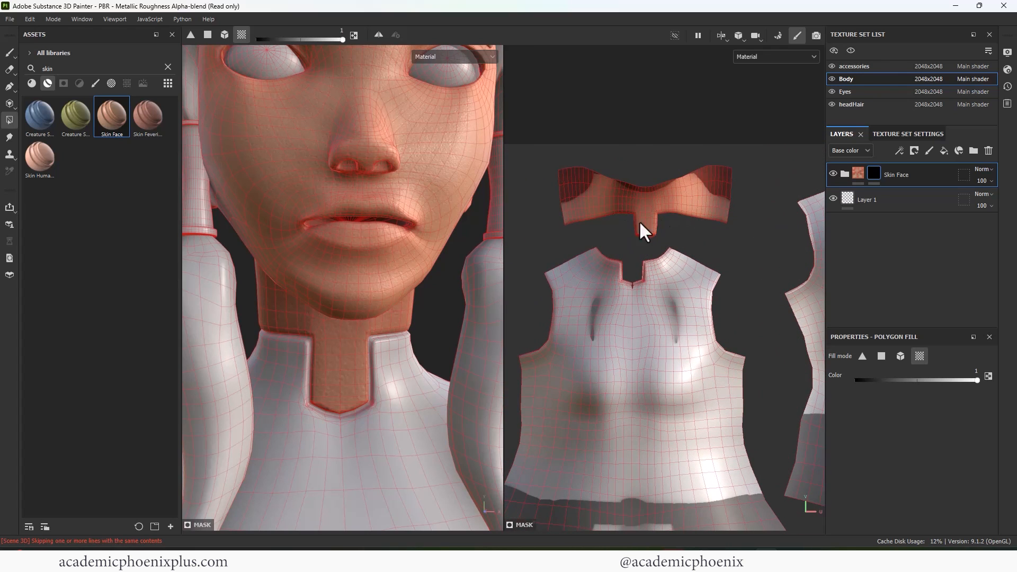
{"action": "mouse_move", "coordinate": [687, 213]}
{"action": "right_mouse_down", "text": "alt"}
{"action": "mouse_move", "coordinate": [675, 205]}
{"action": "mouse_move", "coordinate": [692, 208]}
{"action": "right_mouse_up", "text": "alt"}
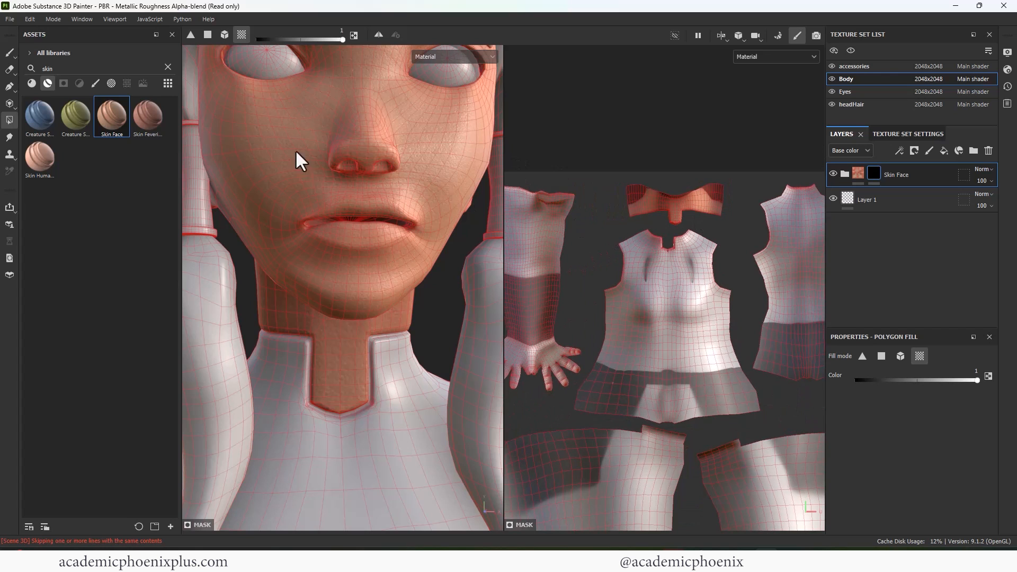
- Switch to the Paint tool and examine the whole character from head to legs without the wireframe overlay
{"action": "left_click", "coordinate": [11, 53]}
{"action": "right_click_drag", "start_coordinate": [435, 197], "coordinate": [132, 153], "text": "alt"}
{"action": "mouse_move", "coordinate": [473, 207]}
{"action": "left_mouse_down", "text": "alt"}
{"action": "mouse_move", "coordinate": [323, 237]}
{"action": "mouse_move", "coordinate": [352, 249]}
{"action": "mouse_move", "coordinate": [290, 291]}
{"action": "mouse_move", "coordinate": [569, 274]}
{"action": "left_mouse_up", "text": "alt"}
{"action": "middle_click_drag", "start_coordinate": [341, 252], "coordinate": [476, 210], "text": "alt"}
{"action": "right_click_drag", "start_coordinate": [392, 217], "coordinate": [313, 248], "text": "alt"}
{"action": "middle_click_drag", "start_coordinate": [313, 248], "coordinate": [279, 179], "text": "alt"}
{"action": "right_click_drag", "start_coordinate": [279, 179], "coordinate": [255, 199], "text": "alt"}
{"action": "left_click_drag", "start_coordinate": [453, 251], "coordinate": [418, 257], "text": "alt"}
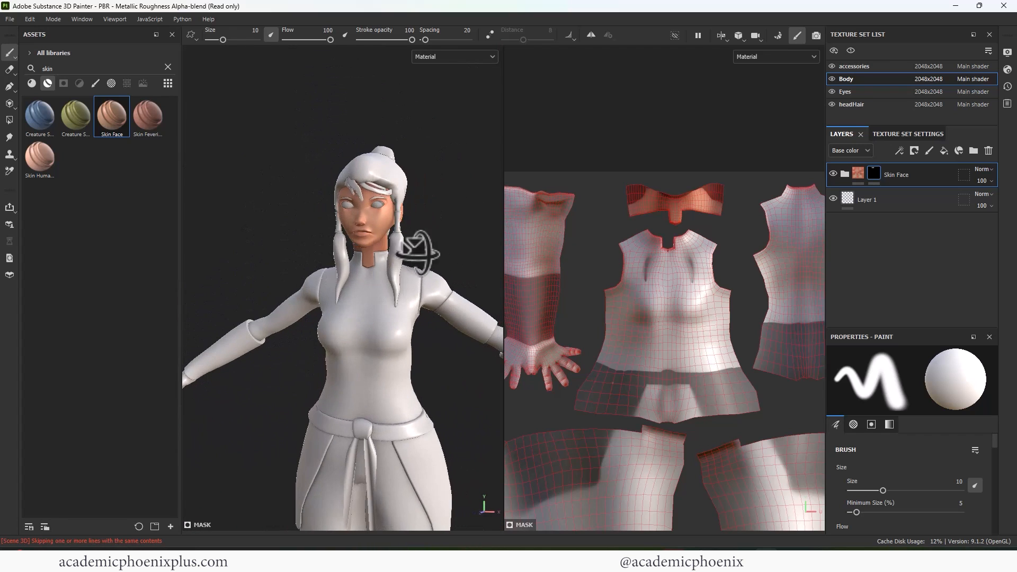
{"action": "middle_click_drag", "start_coordinate": [388, 285], "coordinate": [353, 187], "text": "alt"}
{"action": "scroll", "coordinate": [404, 210], "scroll_direction": "down", "scroll_amount": 1}
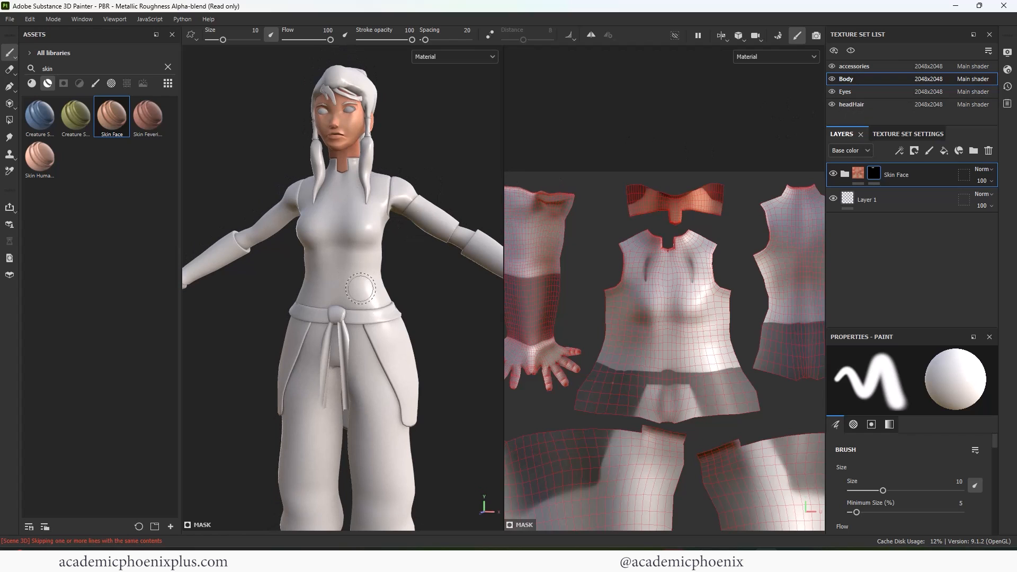
- Search the smart materials for "fabri"
{"action": "left_click", "coordinate": [167, 66]}
{"action": "type", "text": "fabr"}
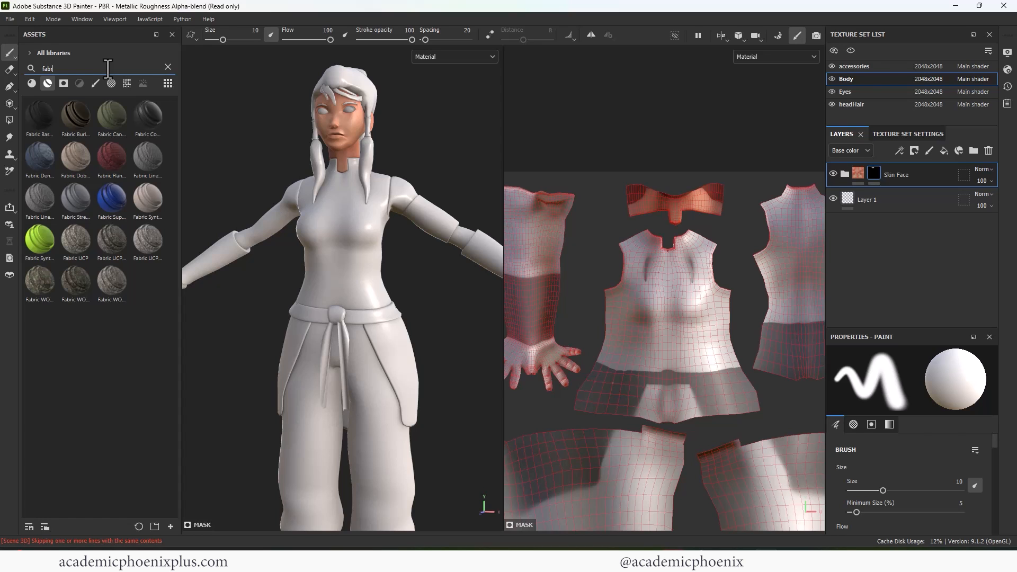
{"action": "type", "text": "i"}
- Try the Fabric Linen Creased smart material on the body, inspect the torso, and undo it
{"action": "left_click_drag", "start_coordinate": [144, 165], "coordinate": [328, 204]}
{"action": "right_click_drag", "start_coordinate": [286, 152], "coordinate": [461, 130], "text": "alt"}
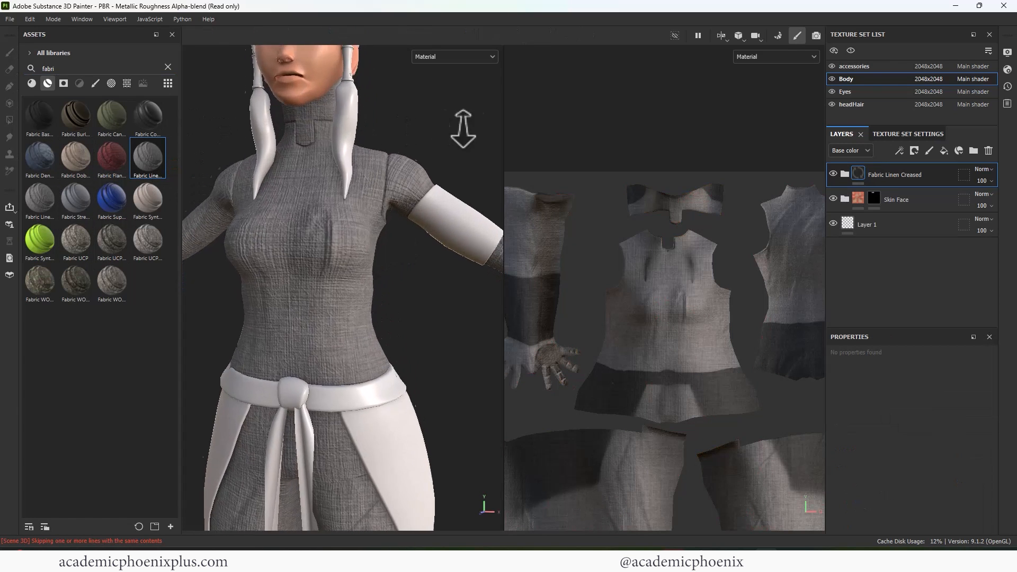
{"action": "left_click_drag", "start_coordinate": [461, 130], "coordinate": [379, 153], "text": "alt"}
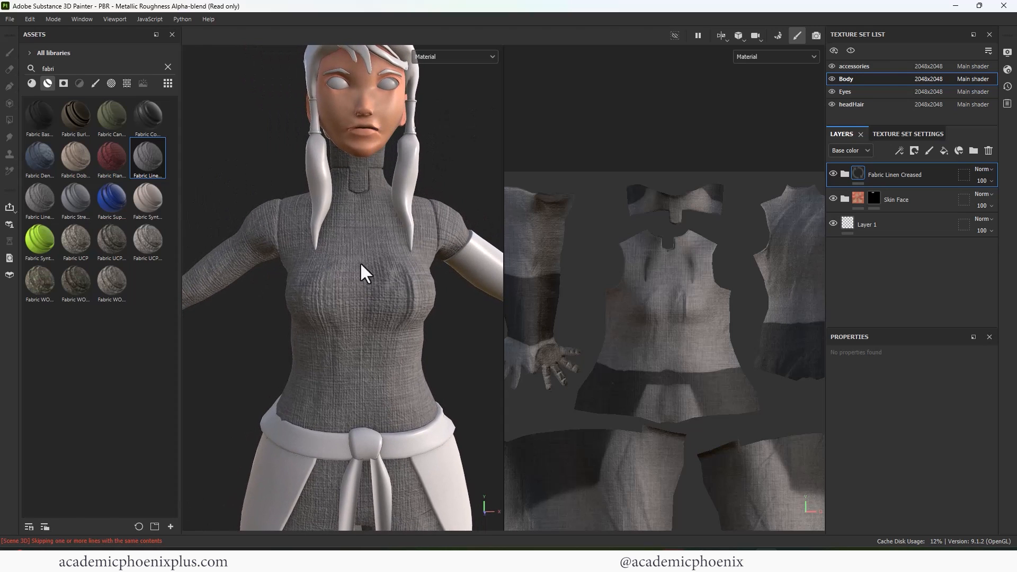
{"action": "key", "text": "ctrl+z"}
- Try the red flannel fabric and Fabric Dobby Aged on the body, undoing each one
{"action": "left_click_drag", "start_coordinate": [112, 158], "coordinate": [357, 249]}
{"action": "key", "text": "ctrl+z"}
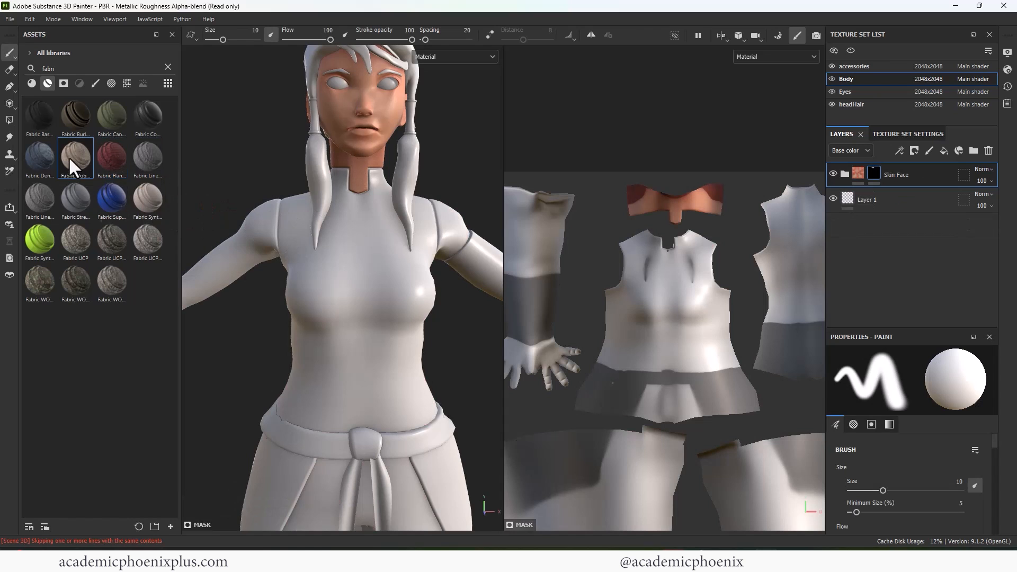
{"action": "left_click_drag", "start_coordinate": [68, 157], "coordinate": [362, 259]}
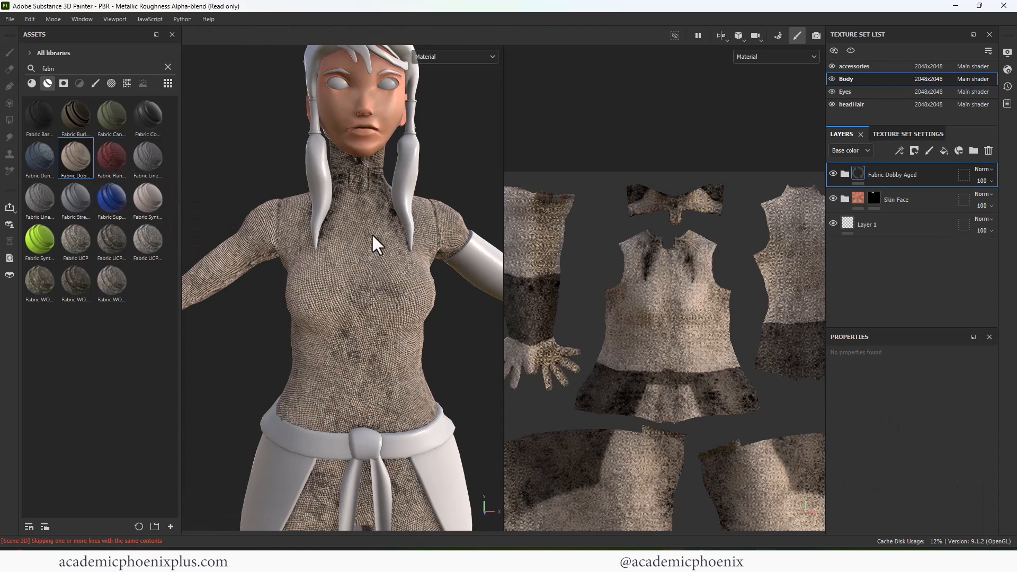
{"action": "key", "text": "ctrl+z"}
- Try Fabric Denim Washed Out and Fabric Linen Worn on the body, undoing each one
{"action": "left_click_drag", "start_coordinate": [29, 164], "coordinate": [376, 224]}
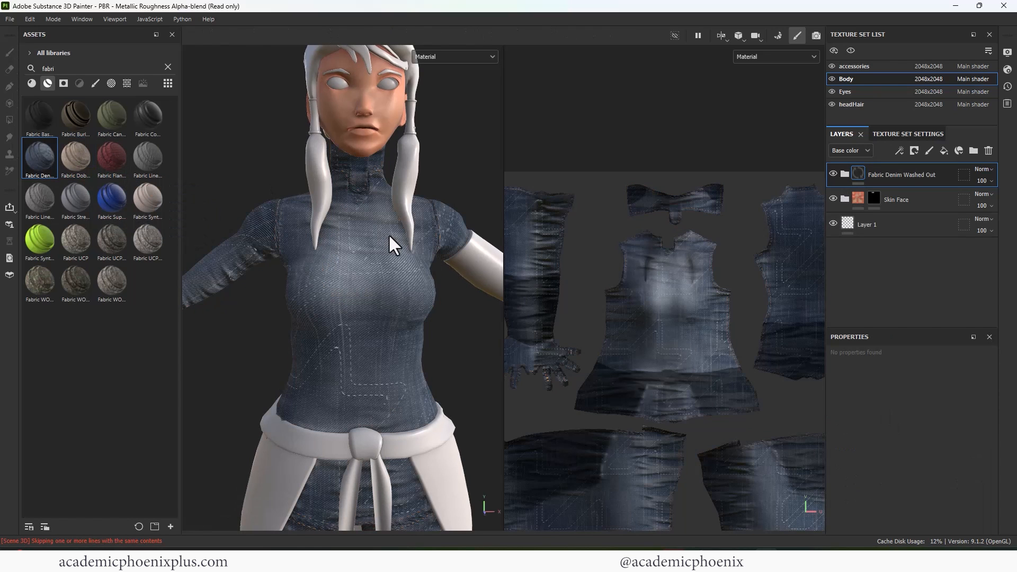
{"action": "key", "text": "ctrl+z"}
{"action": "left_click_drag", "start_coordinate": [39, 197], "coordinate": [373, 225]}
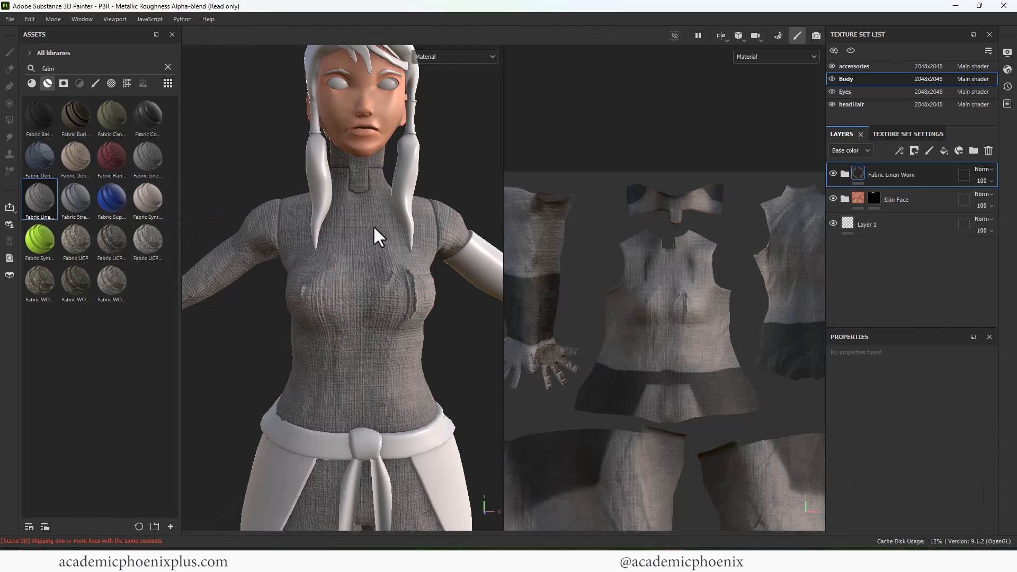
{"action": "key", "text": "ctrl+z"}
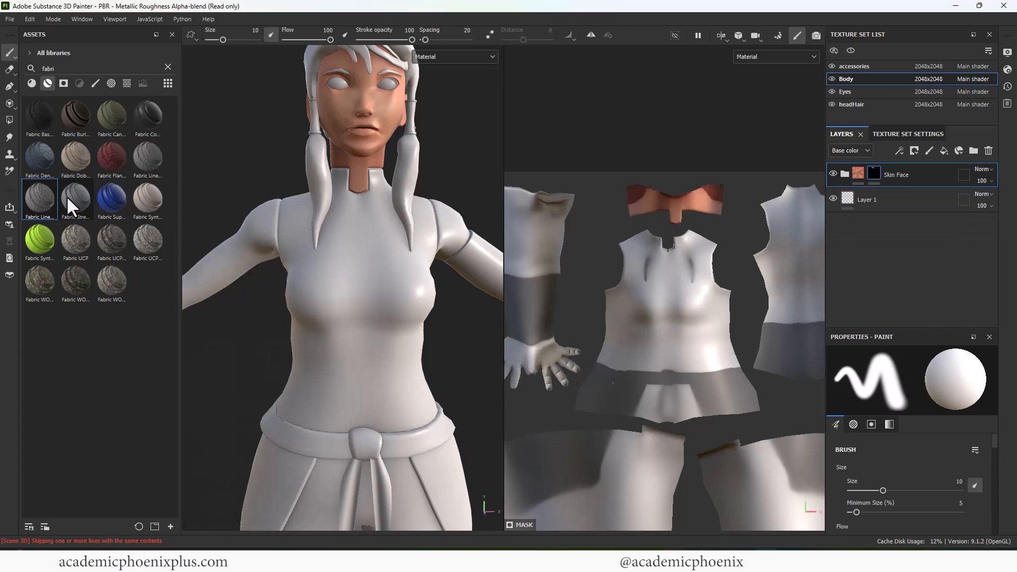
- Try the grey "Fabric Stre...", the blue "Fabric Sup..." and Fabric Synthetic Dots materials on the body, undoing each one
{"action": "left_click_drag", "start_coordinate": [66, 196], "coordinate": [353, 230]}
{"action": "key", "text": "ctrl+z"}
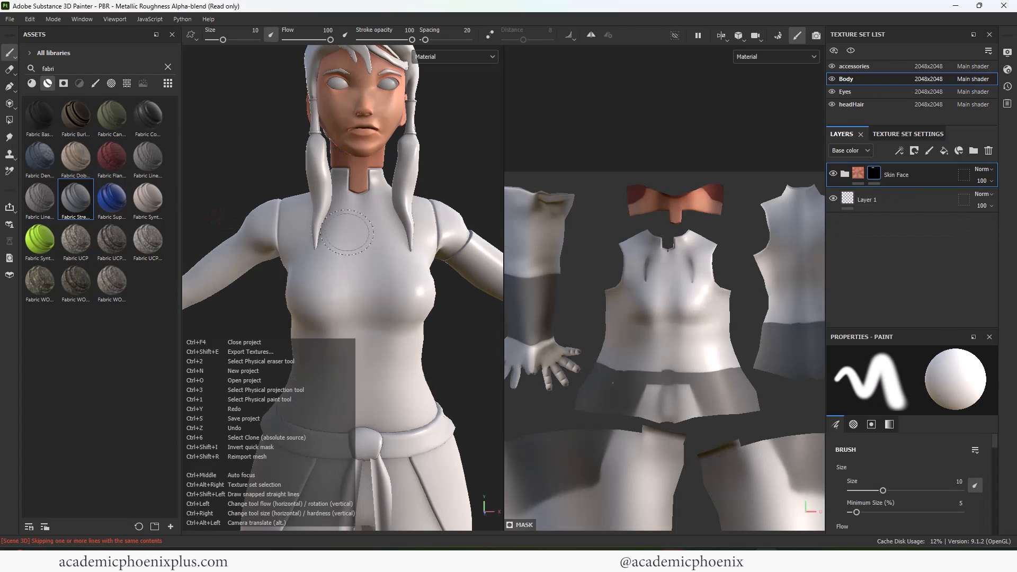
{"action": "left_click_drag", "start_coordinate": [111, 197], "coordinate": [320, 234]}
{"action": "key", "text": "ctrl+z"}
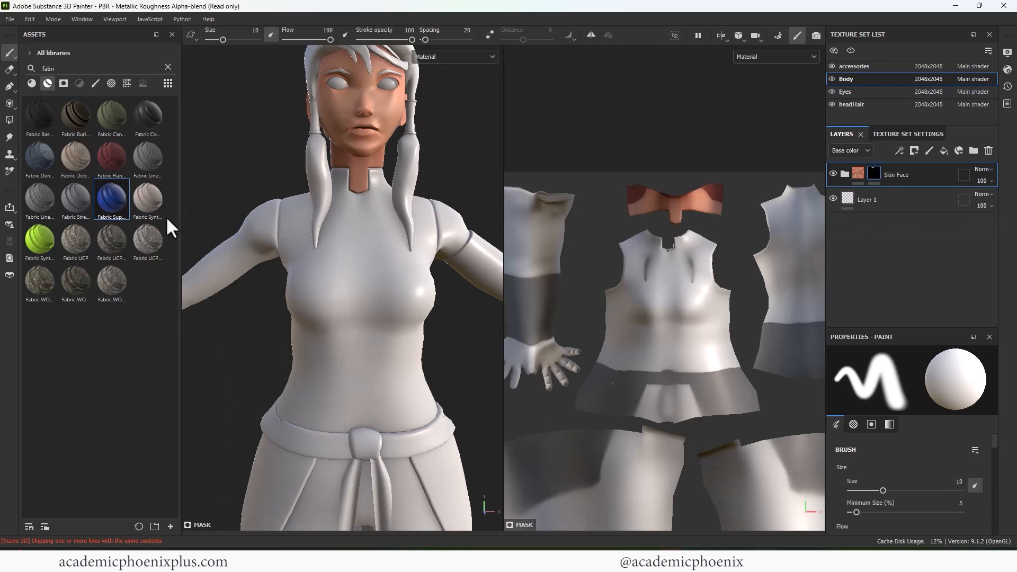
{"action": "left_click_drag", "start_coordinate": [148, 200], "coordinate": [360, 240]}
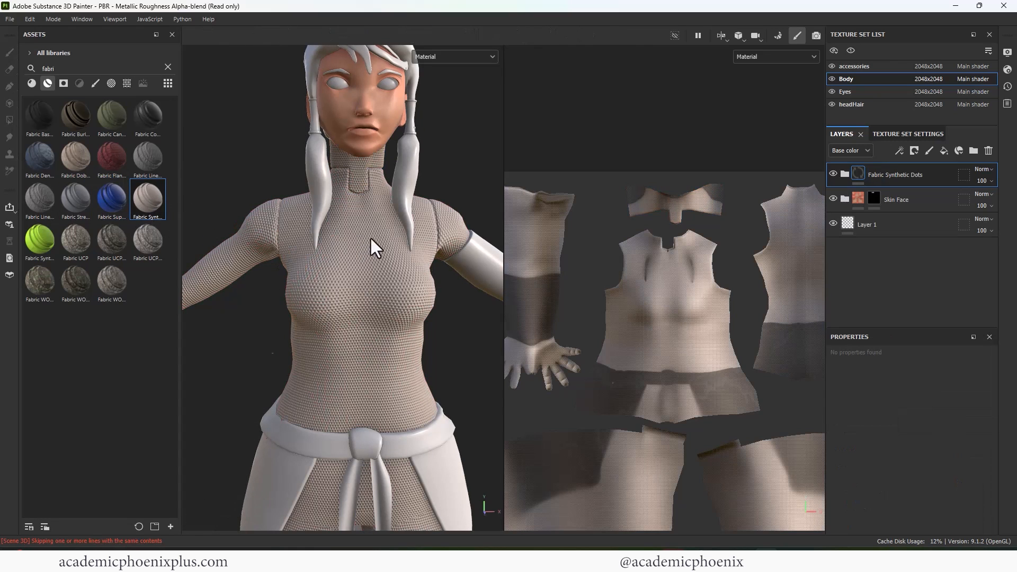
{"action": "key", "text": "ctrl+z"}
- Try Fabric Synthetic Sport Used and the camouflage Fabric UCP on the body, undoing each one
{"action": "left_click_drag", "start_coordinate": [40, 240], "coordinate": [336, 243]}
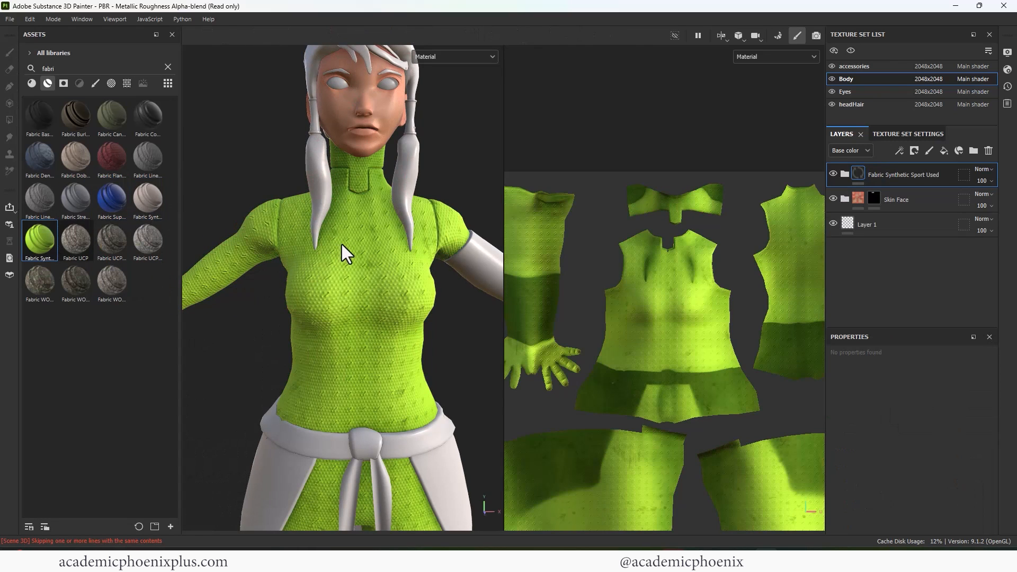
{"action": "key", "text": "ctrl+z"}
{"action": "left_click_drag", "start_coordinate": [74, 242], "coordinate": [326, 244]}
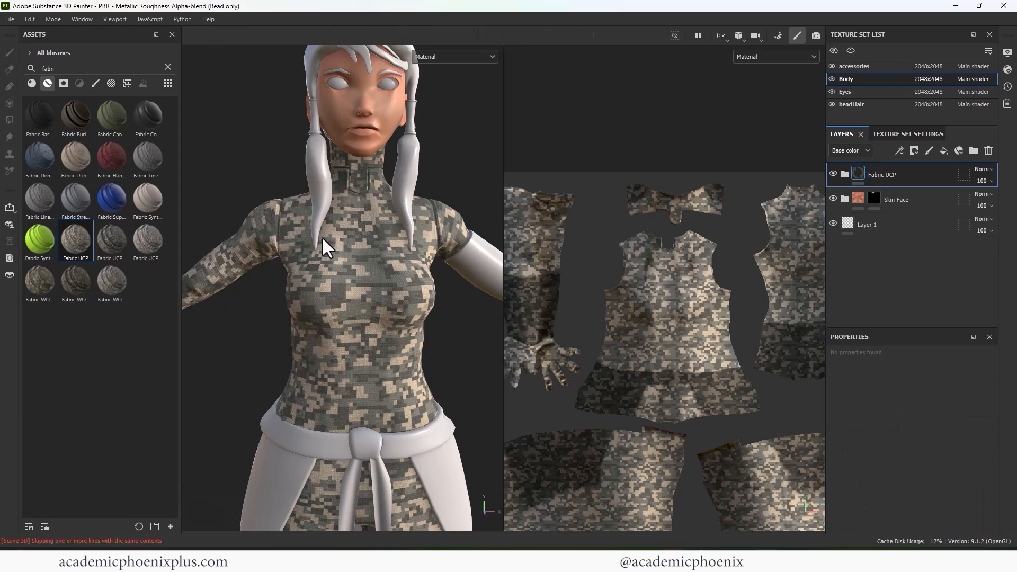
{"action": "key", "text": "ctrl+z"}
- Try Fabric Baseball Hat and Fabric Burlap on the body, checking the torso and undoing each one
{"action": "left_click_drag", "start_coordinate": [39, 113], "coordinate": [366, 243]}
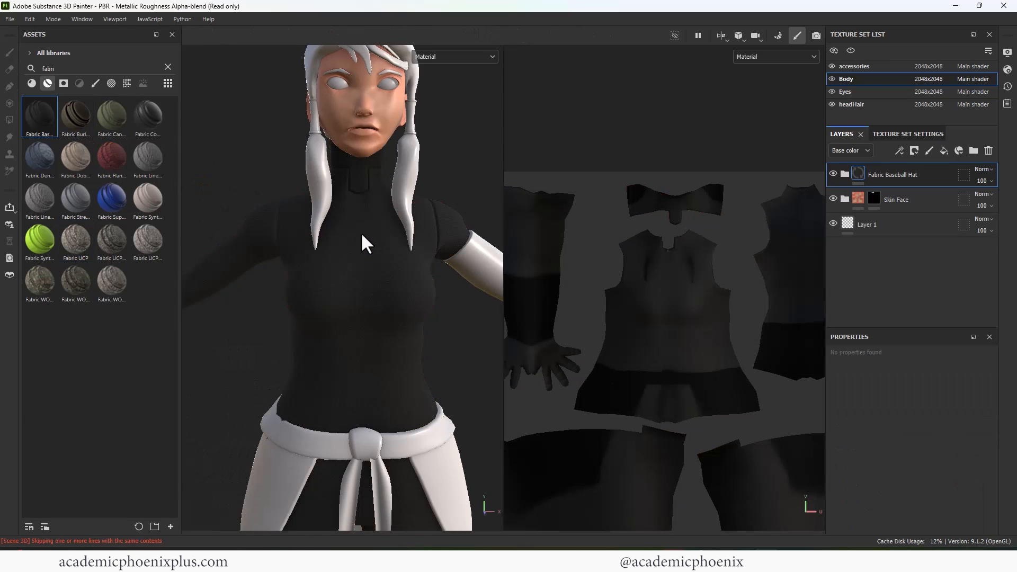
{"action": "right_click_drag", "start_coordinate": [353, 210], "coordinate": [415, 212], "text": "alt"}
{"action": "key", "text": "ctrl+z"}
{"action": "left_click_drag", "start_coordinate": [79, 125], "coordinate": [390, 238]}
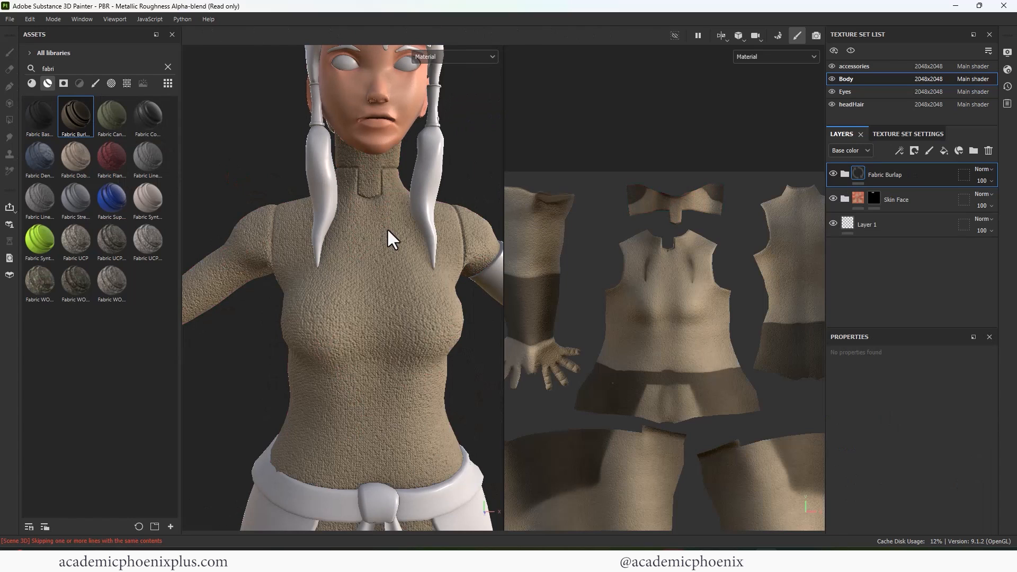
{"action": "right_click_drag", "start_coordinate": [381, 231], "coordinate": [207, 162], "text": "alt"}
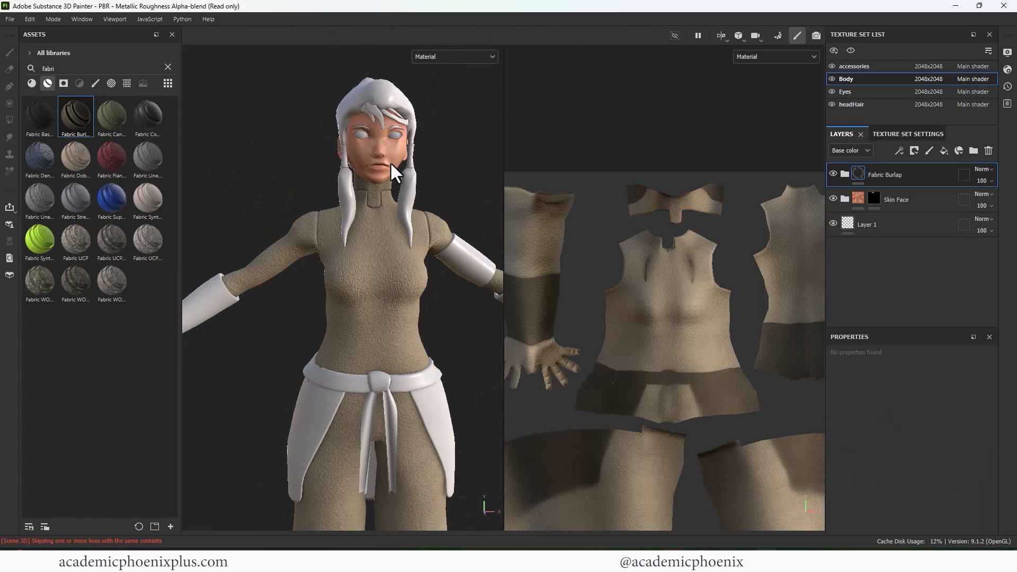
{"action": "key", "text": "ctrl+z"}
- Apply the Fabric Canvas Creased smart material to the body and inspect its weave from several angles
{"action": "left_click_drag", "start_coordinate": [117, 112], "coordinate": [403, 244]}
{"action": "right_click_drag", "start_coordinate": [360, 193], "coordinate": [495, 200], "text": "alt"}
{"action": "middle_click_drag", "start_coordinate": [417, 190], "coordinate": [303, 139], "text": "alt"}
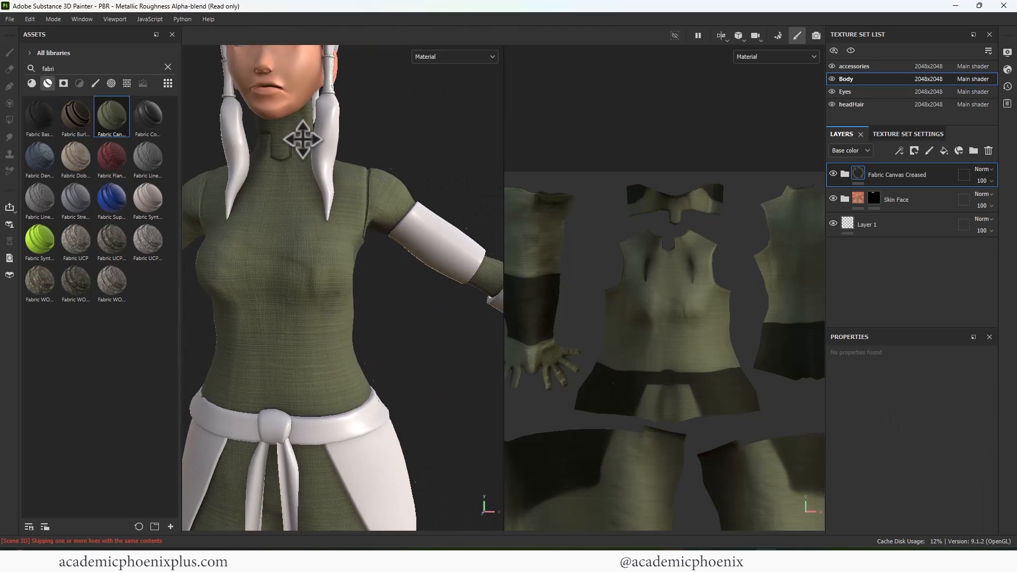
{"action": "right_click_drag", "start_coordinate": [305, 140], "coordinate": [202, 130], "text": "alt"}
{"action": "middle_click_drag", "start_coordinate": [291, 151], "coordinate": [429, 180], "text": "alt"}
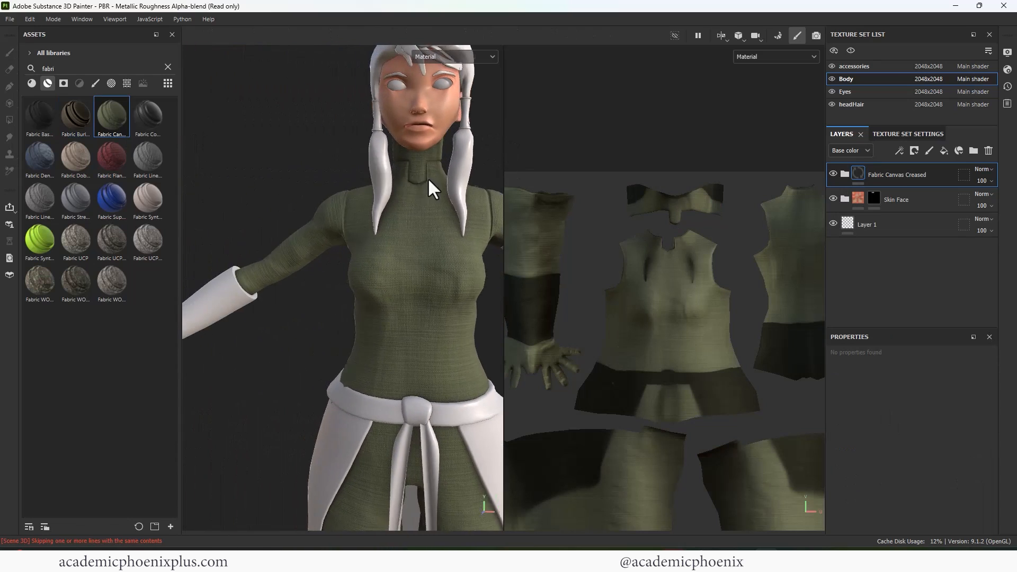
{"action": "left_click_drag", "start_coordinate": [428, 177], "coordinate": [400, 172], "text": "alt"}
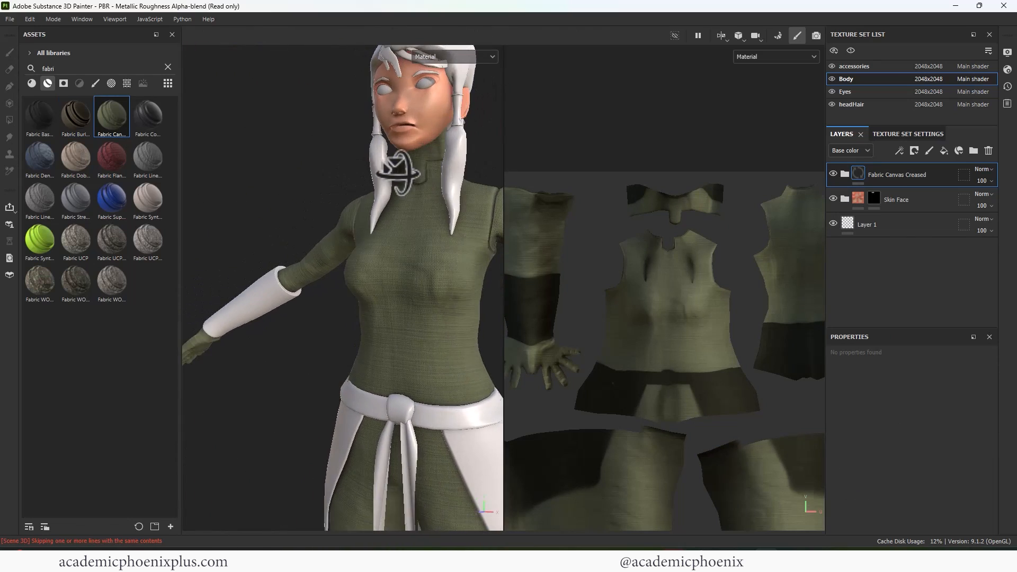
{"action": "middle_click_drag", "start_coordinate": [397, 172], "coordinate": [336, 208], "text": "alt"}
{"action": "right_click_drag", "start_coordinate": [336, 209], "coordinate": [490, 177], "text": "alt"}
{"action": "middle_click_drag", "start_coordinate": [491, 176], "coordinate": [337, 166], "text": "alt"}
{"action": "left_click_drag", "start_coordinate": [337, 165], "coordinate": [396, 198], "text": "alt"}
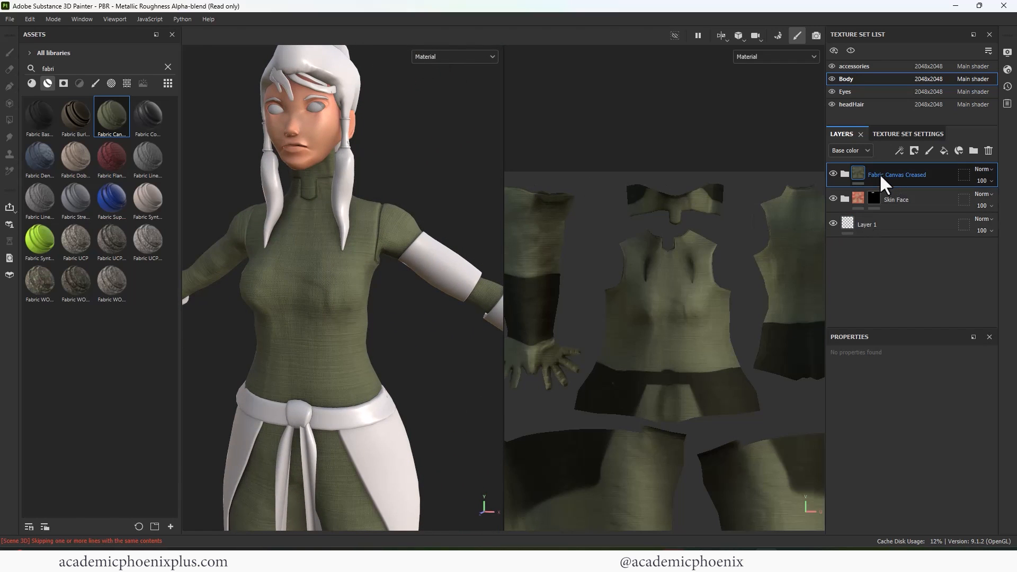
- Move the Fabric Canvas Creased layer below Skin Face in the Body layer stack
{"action": "left_click_drag", "start_coordinate": [876, 173], "coordinate": [888, 209]}
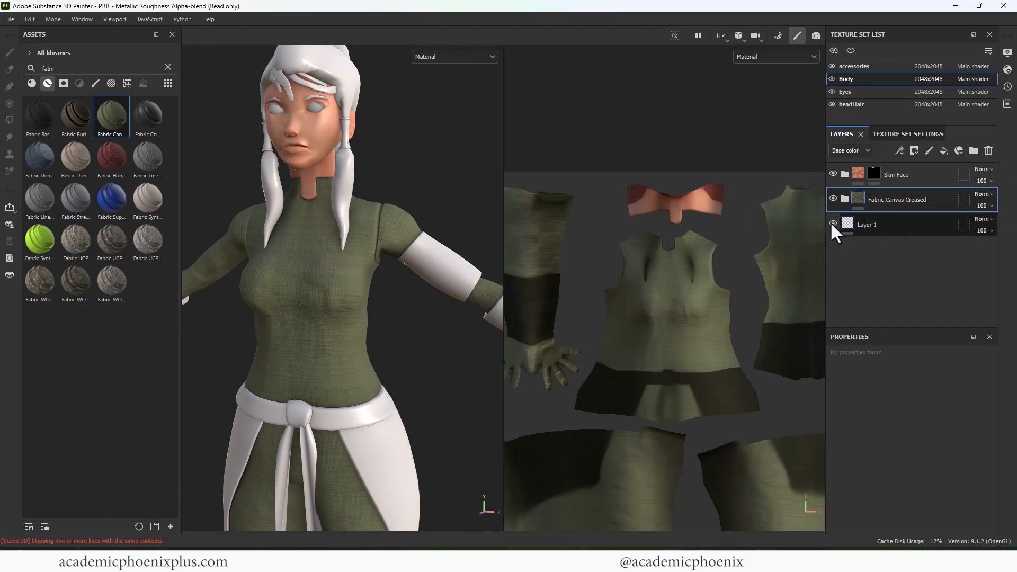
{"action": "right_click_drag", "start_coordinate": [383, 169], "coordinate": [453, 179], "text": "alt"}
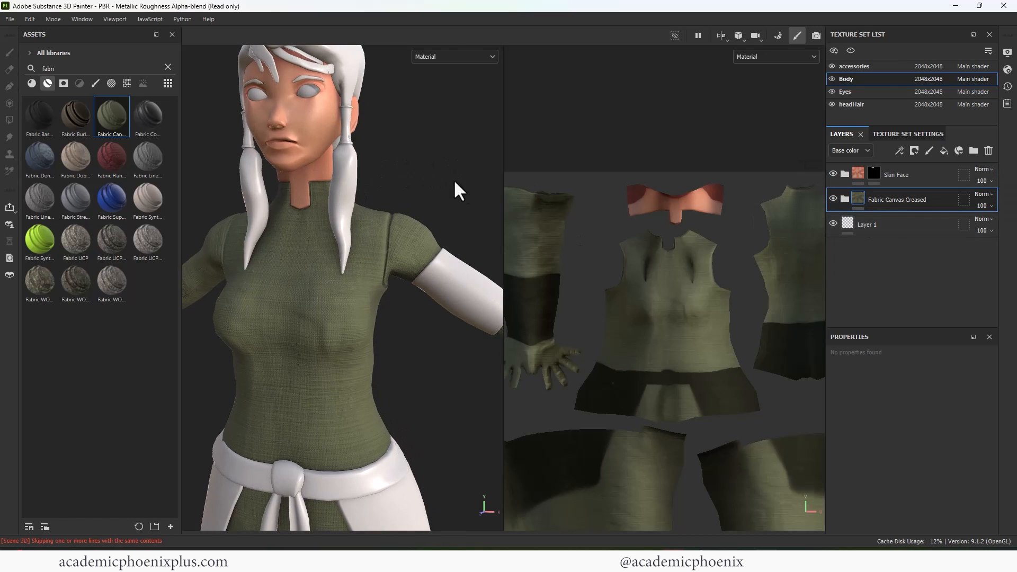
- Expand the Fabric Canvas Creased group and change its Base layer's base colour to bright blue 0E85D4
{"action": "left_click", "coordinate": [845, 199]}
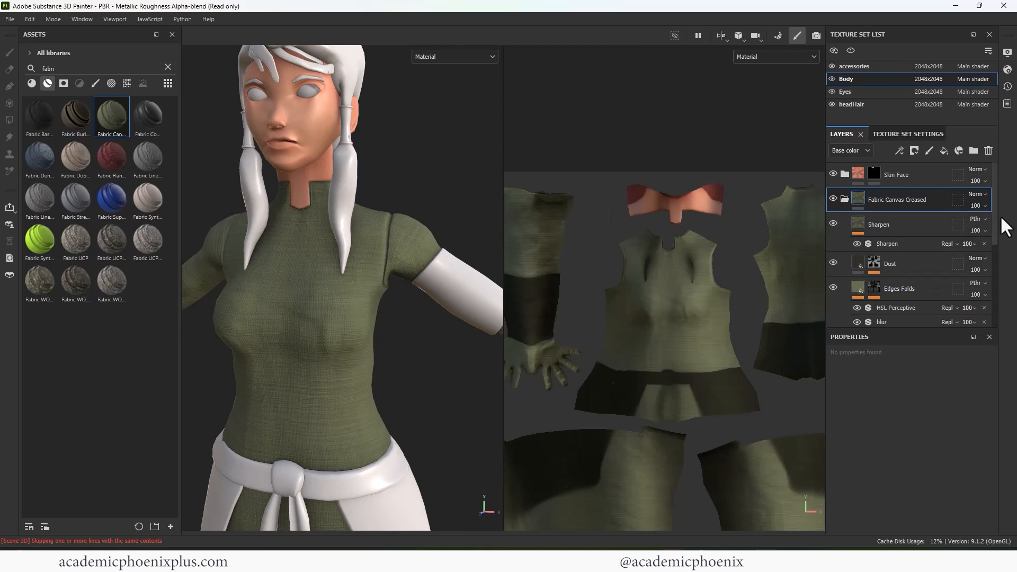
{"action": "left_click_drag", "start_coordinate": [993, 199], "coordinate": [993, 271]}
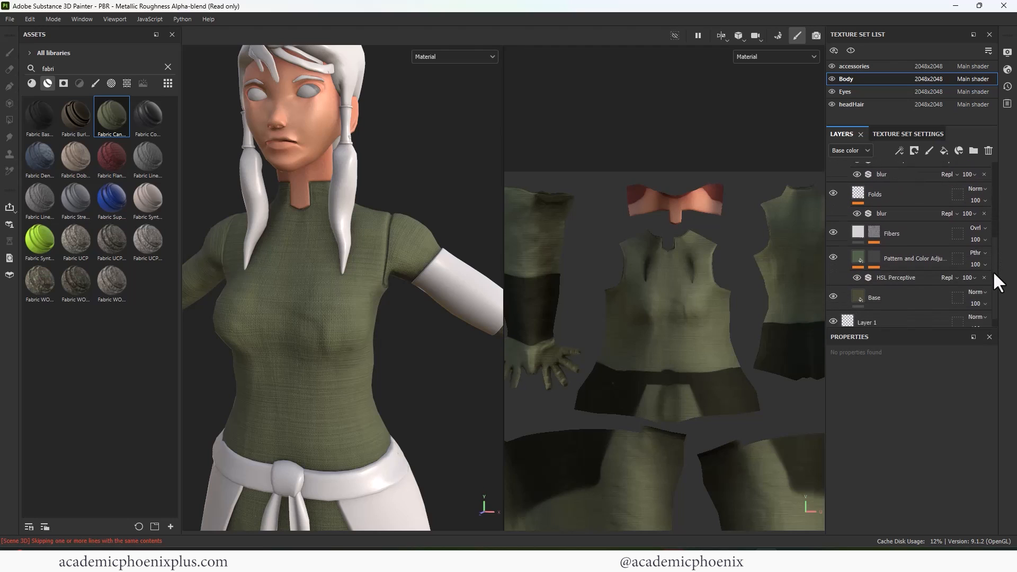
{"action": "left_click", "coordinate": [871, 283]}
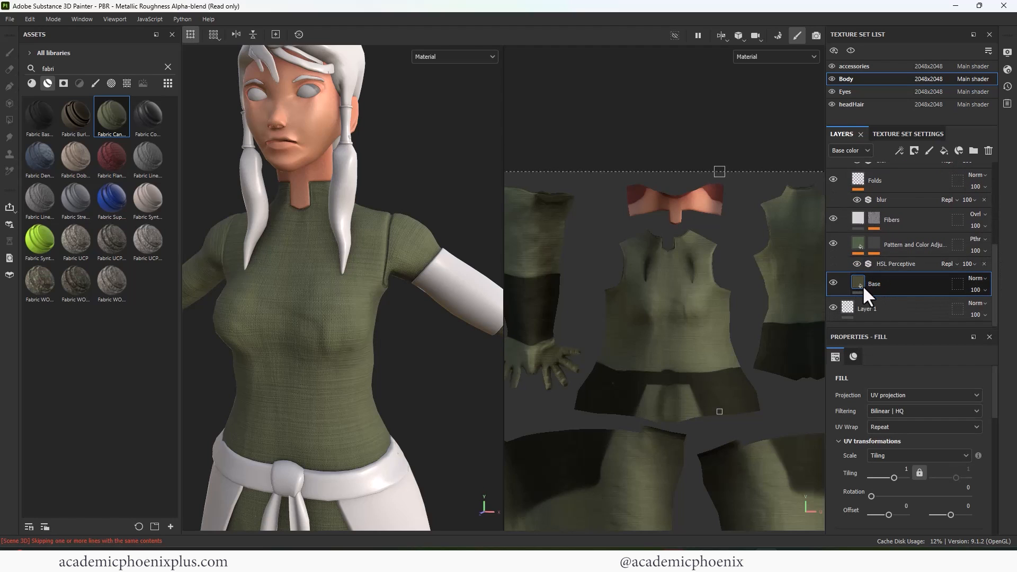
{"action": "left_click_drag", "start_coordinate": [994, 377], "coordinate": [992, 456]}
{"action": "left_click", "coordinate": [923, 405]}
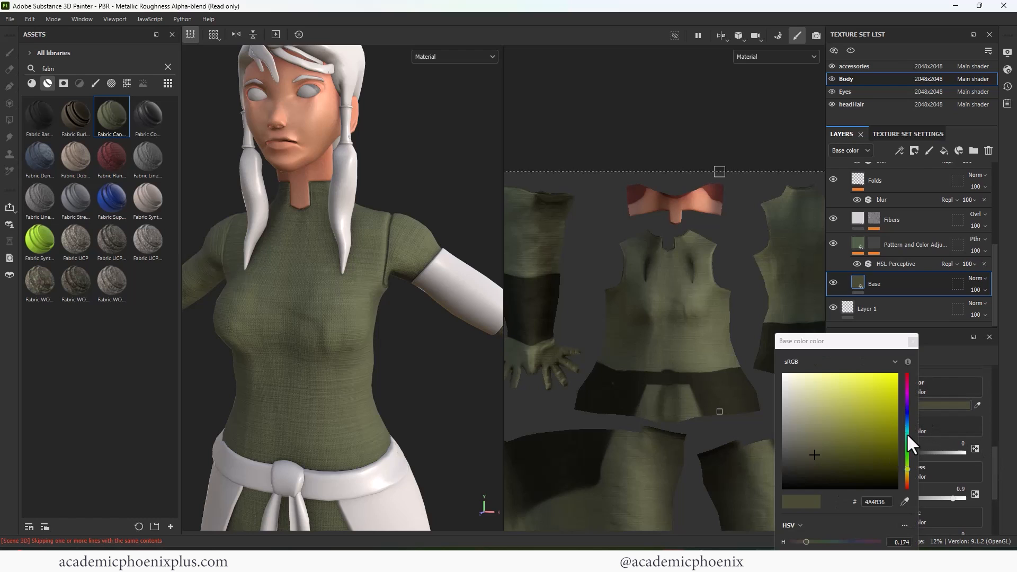
{"action": "left_click_drag", "start_coordinate": [907, 435], "coordinate": [888, 393]}
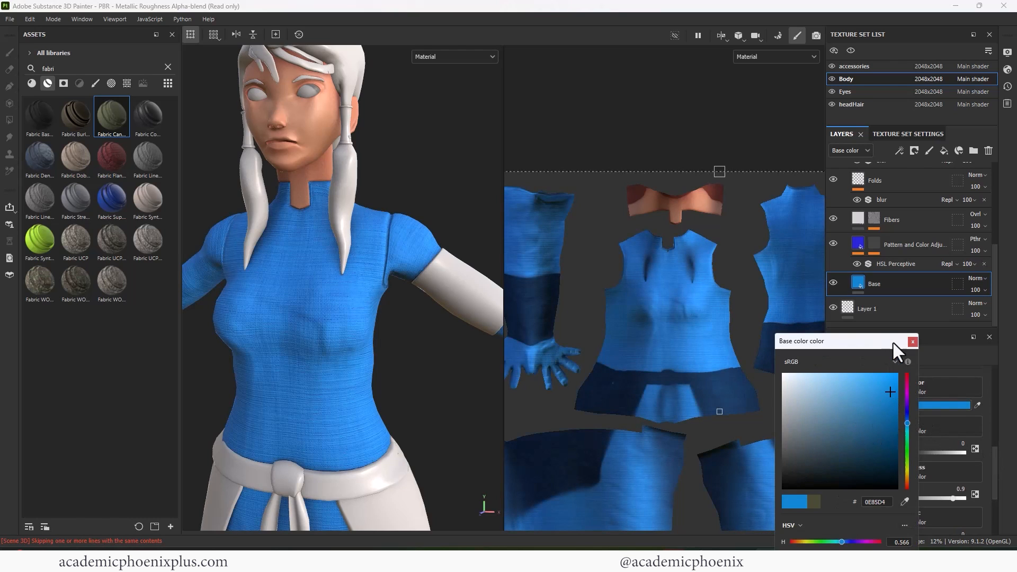
- Bring up Korra Character Sheet.png, move it aside and sample its light blue clothing colour for the Base layer
{"action": "key", "text": "alt+Tab"}
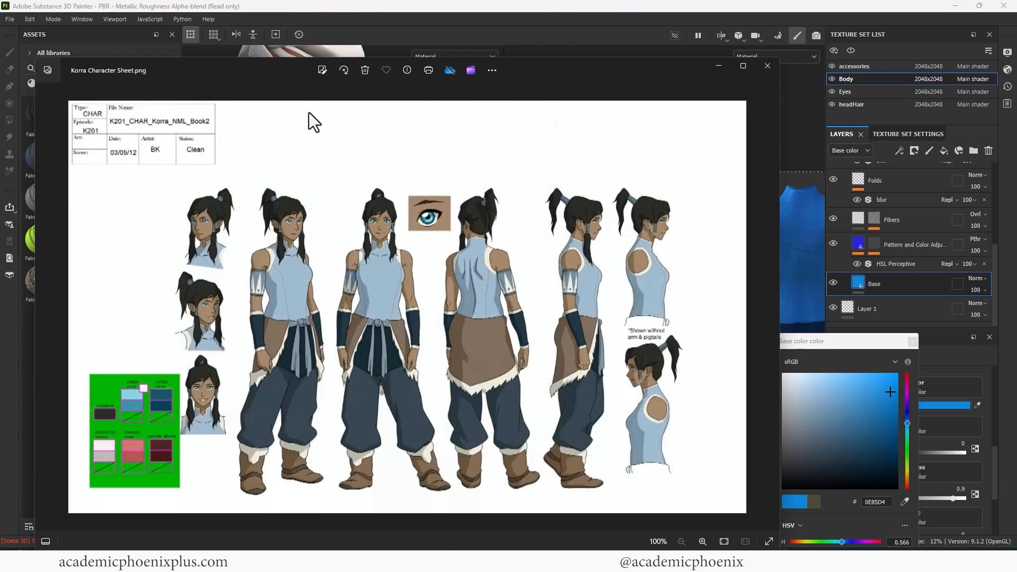
{"action": "left_click_drag", "start_coordinate": [293, 63], "coordinate": [0, 146]}
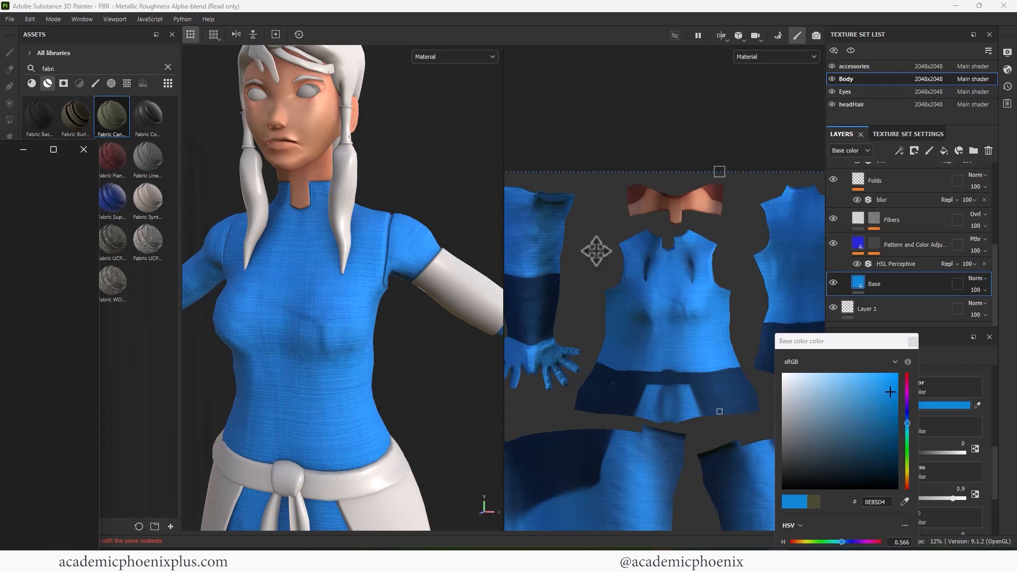
{"action": "left_click", "coordinate": [903, 501]}
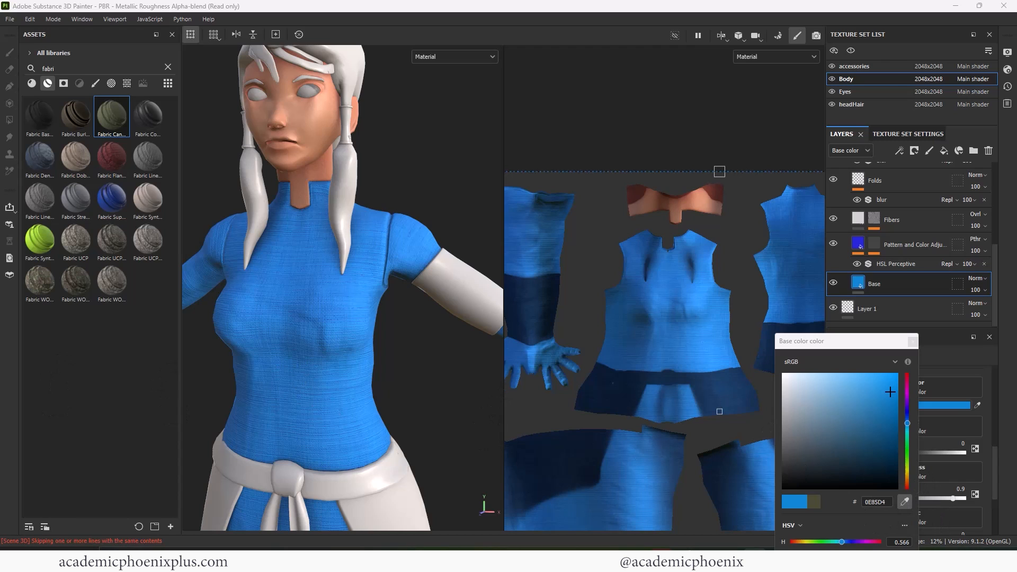
{"action": "left_click", "coordinate": [0, 370]}
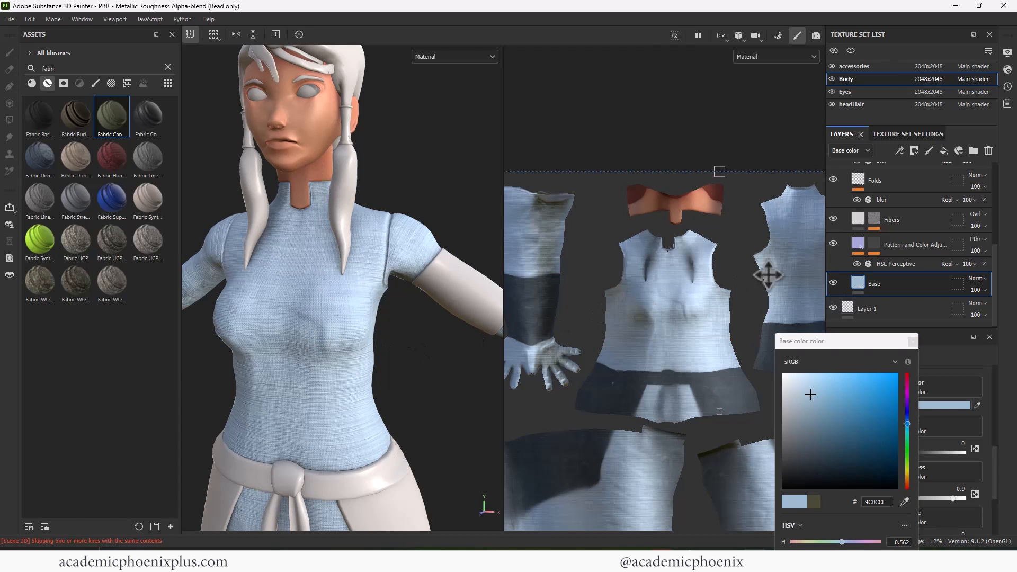
- Toggle the visibility of the pattern adjustment and Fibers layers to compare their effect on the fabric
{"action": "left_click", "coordinate": [833, 243]}
{"action": "left_click", "coordinate": [833, 243]}
{"action": "left_click", "coordinate": [832, 218]}
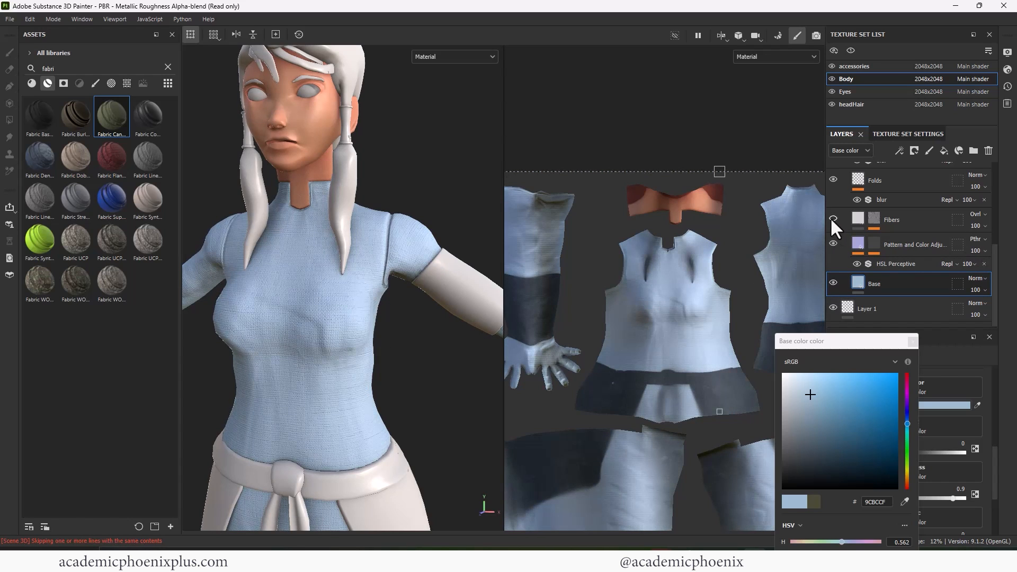
{"action": "left_click", "coordinate": [834, 242]}
{"action": "left_click", "coordinate": [833, 243]}
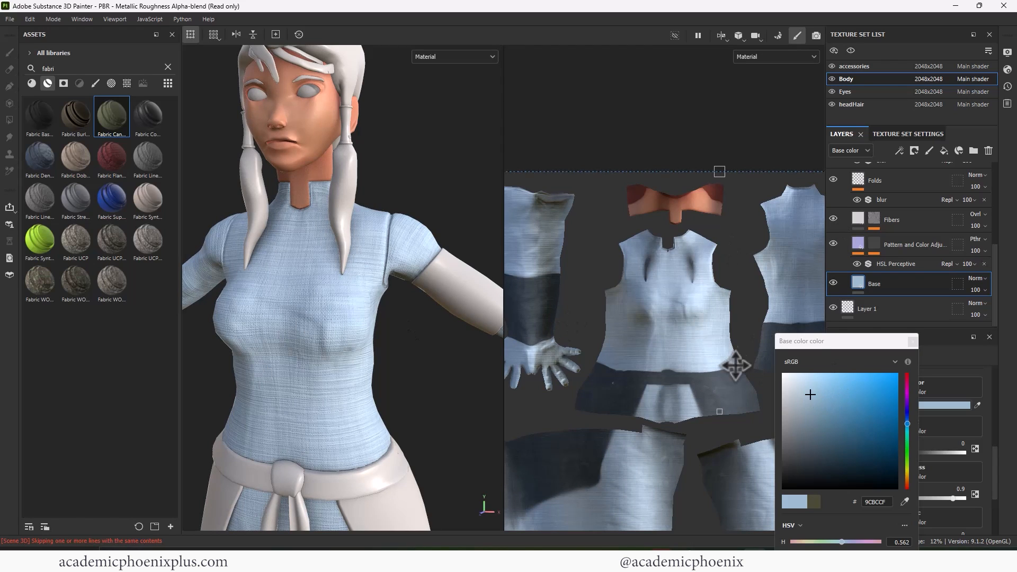
- Darken the Base layer's light blue slightly to 88AFC6
{"action": "left_click", "coordinate": [810, 396]}
{"action": "left_click_drag", "start_coordinate": [810, 396], "coordinate": [818, 399]}
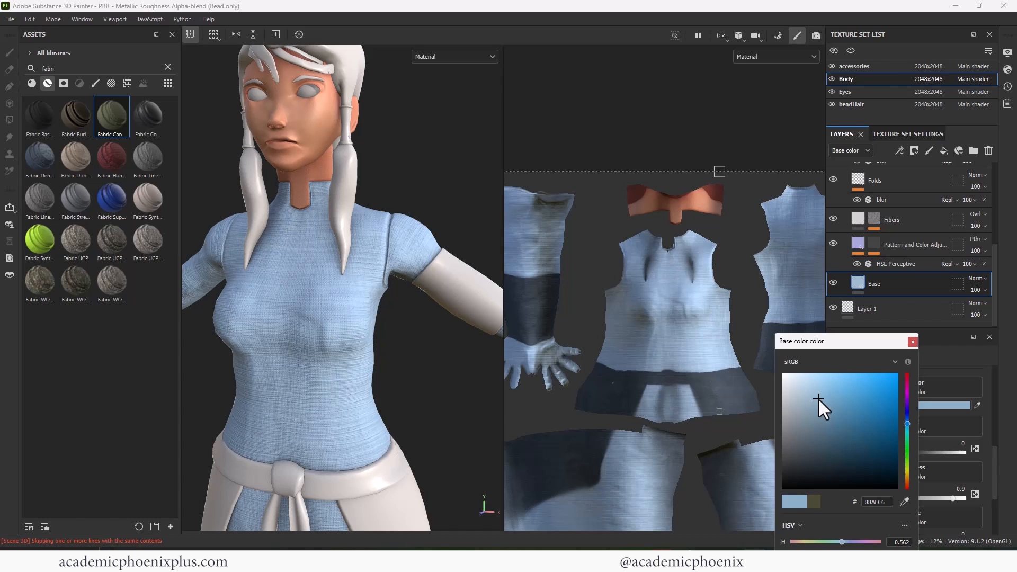
{"action": "left_click", "coordinate": [914, 342]}
- Check the material settings of the pattern adjustment and Fibers layers and compare the fabric with Fibers hidden and shown
{"action": "left_click", "coordinate": [855, 244]}
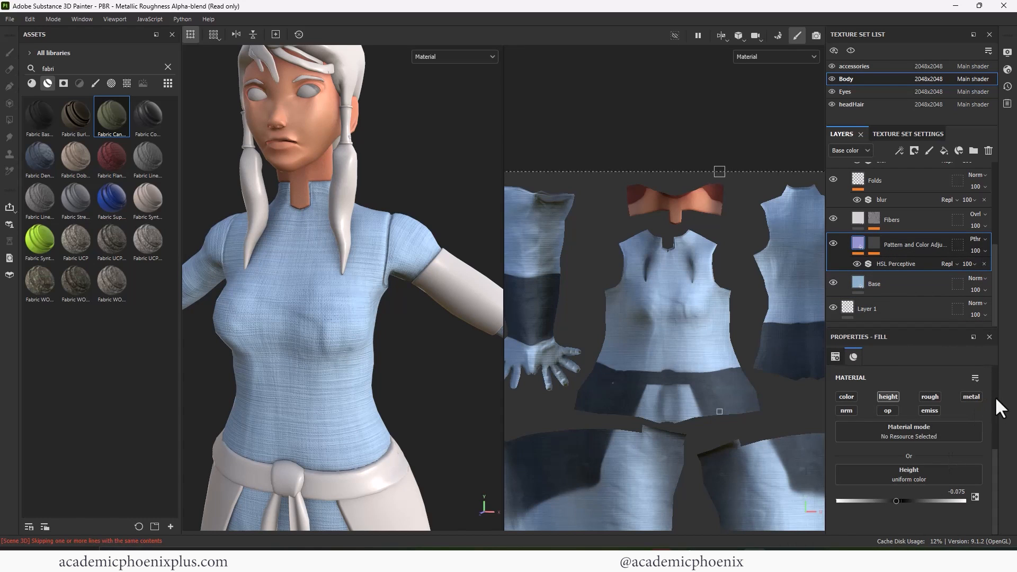
{"action": "left_click_drag", "start_coordinate": [996, 458], "coordinate": [985, 480]}
{"action": "left_click", "coordinate": [854, 218]}
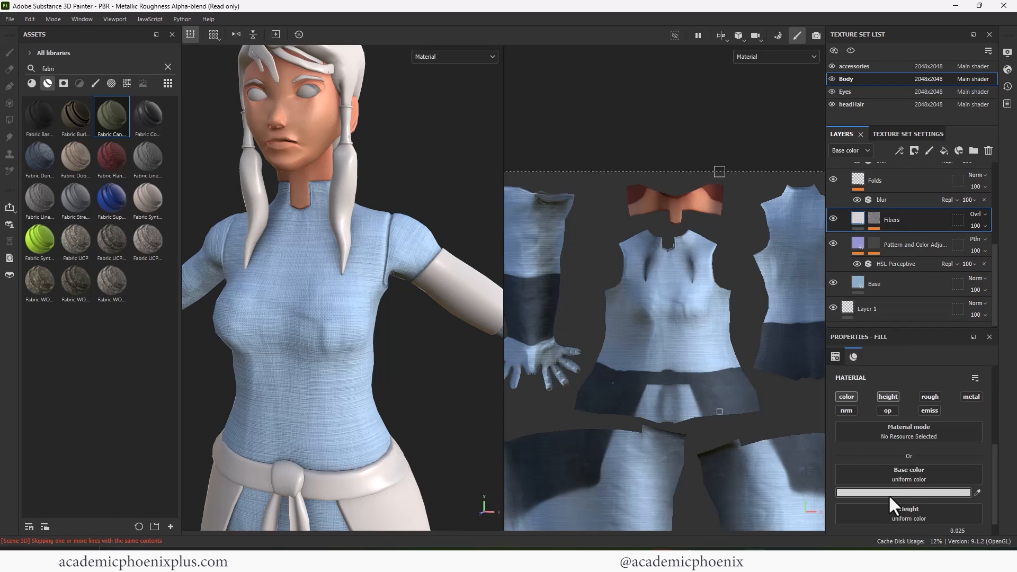
{"action": "left_click", "coordinate": [830, 218]}
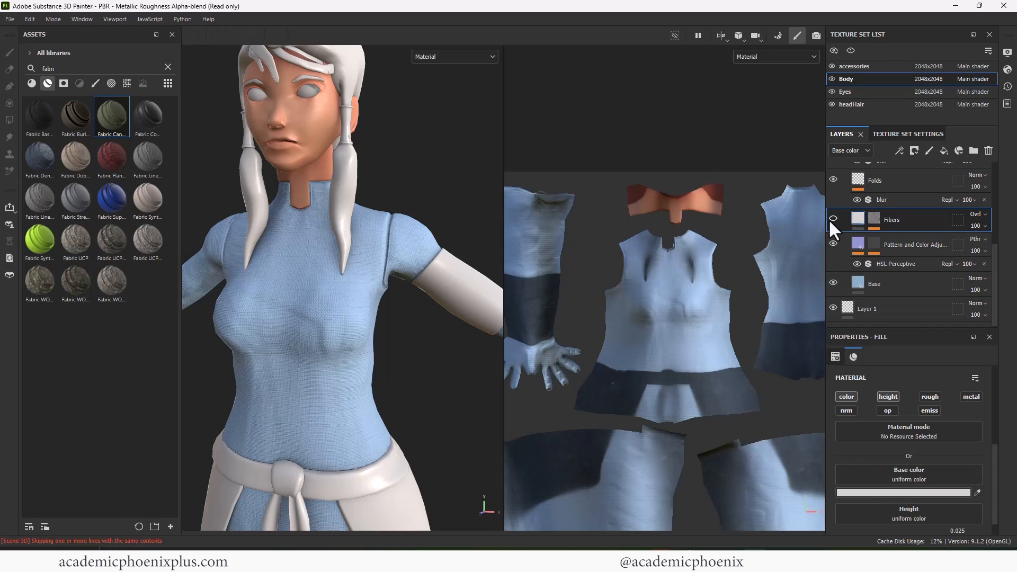
{"action": "left_click", "coordinate": [829, 219]}
- Recolour the Fibers layer with the light blue sampled from the Base layer's thumbnail, and fine-tune its shade slightly darker
{"action": "left_click", "coordinate": [888, 492]}
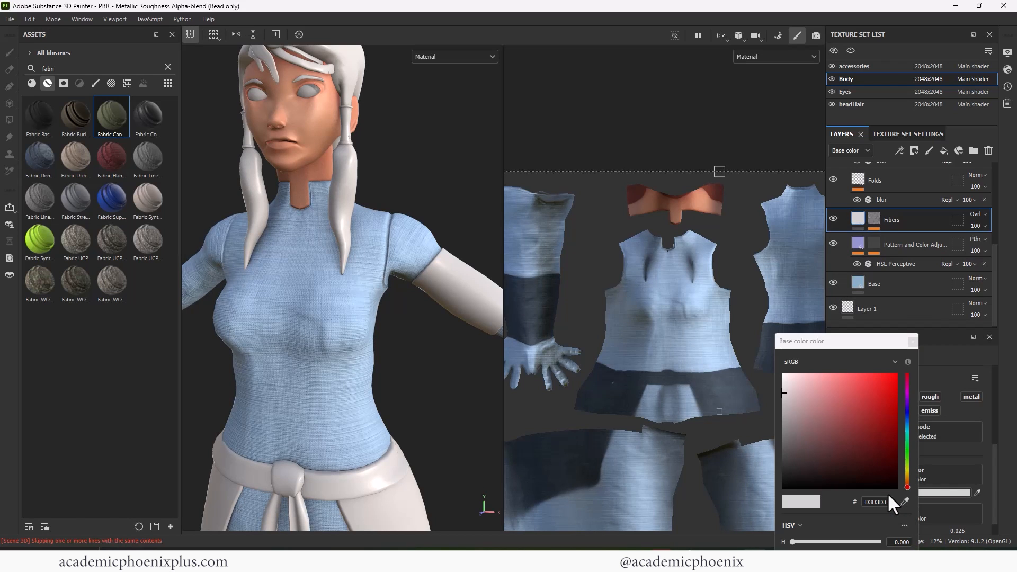
{"action": "left_click", "coordinate": [905, 502]}
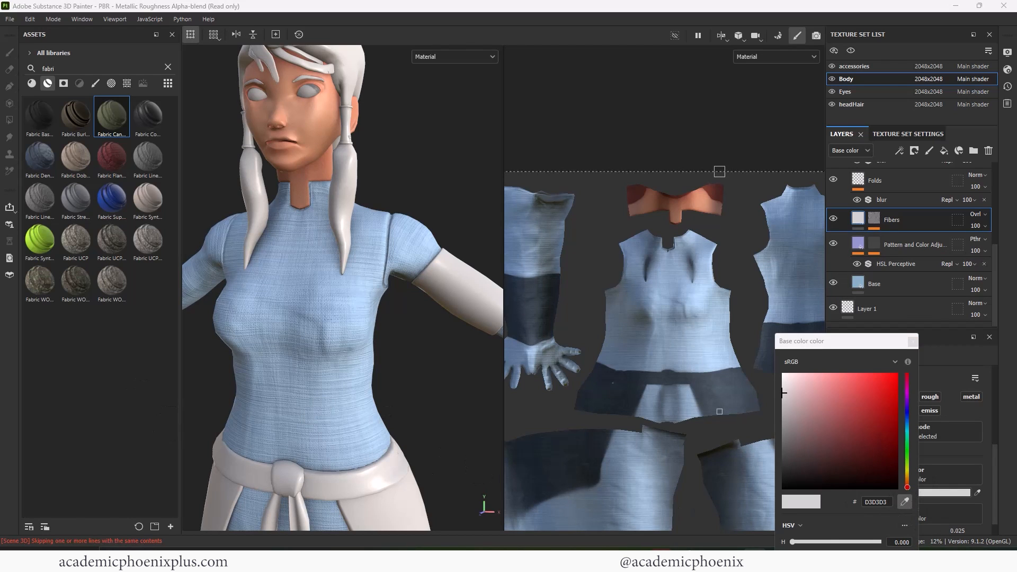
{"action": "left_click", "coordinate": [857, 283]}
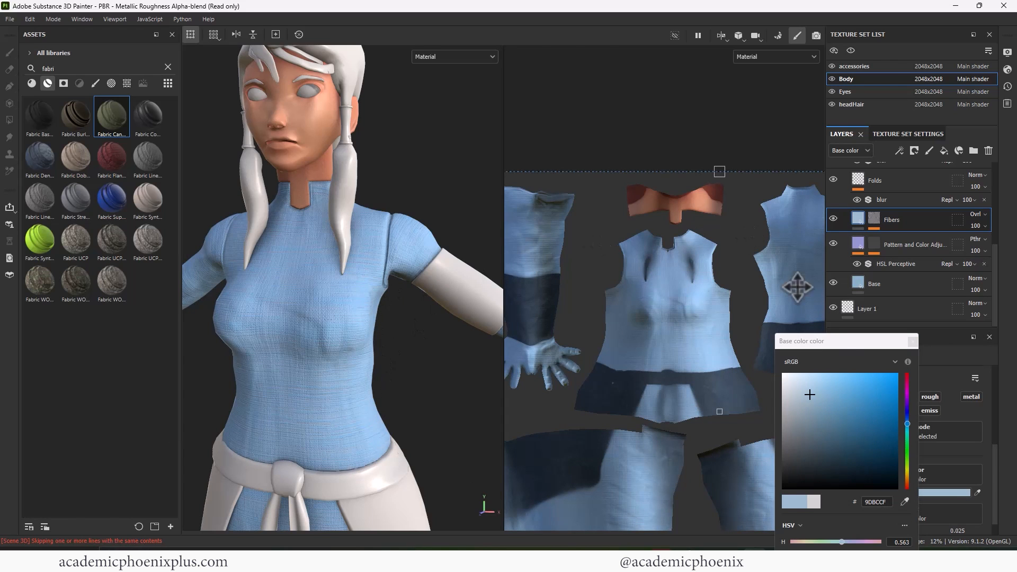
{"action": "left_click", "coordinate": [816, 389]}
{"action": "left_click_drag", "start_coordinate": [815, 389], "coordinate": [809, 400]}
{"action": "left_click", "coordinate": [913, 341]}
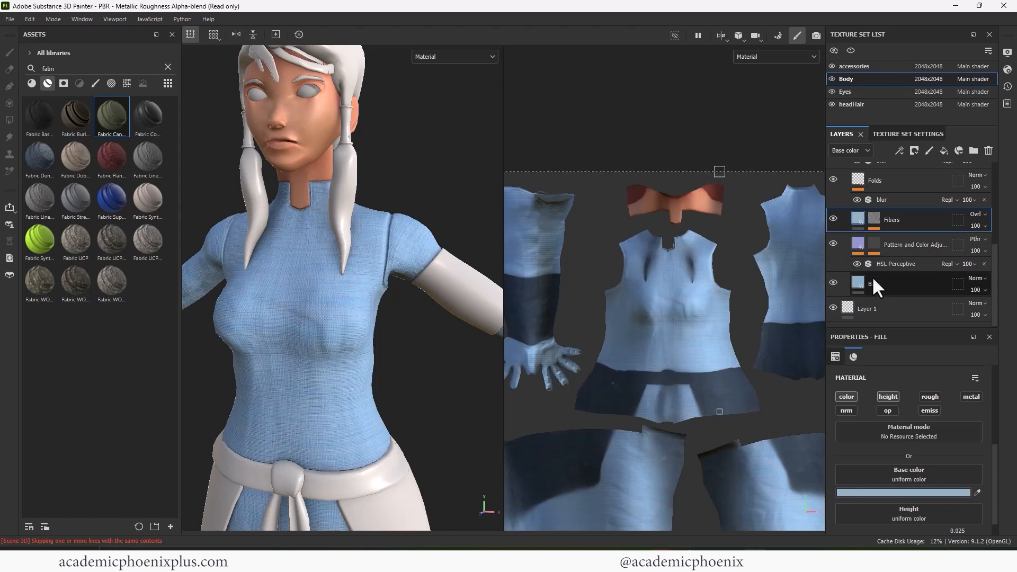
- Sample the Fibers layer's thumbnail as the Base layer's base colour and fine-tune it to a clearer light blue
{"action": "left_click", "coordinate": [854, 282]}
{"action": "left_click", "coordinate": [873, 491]}
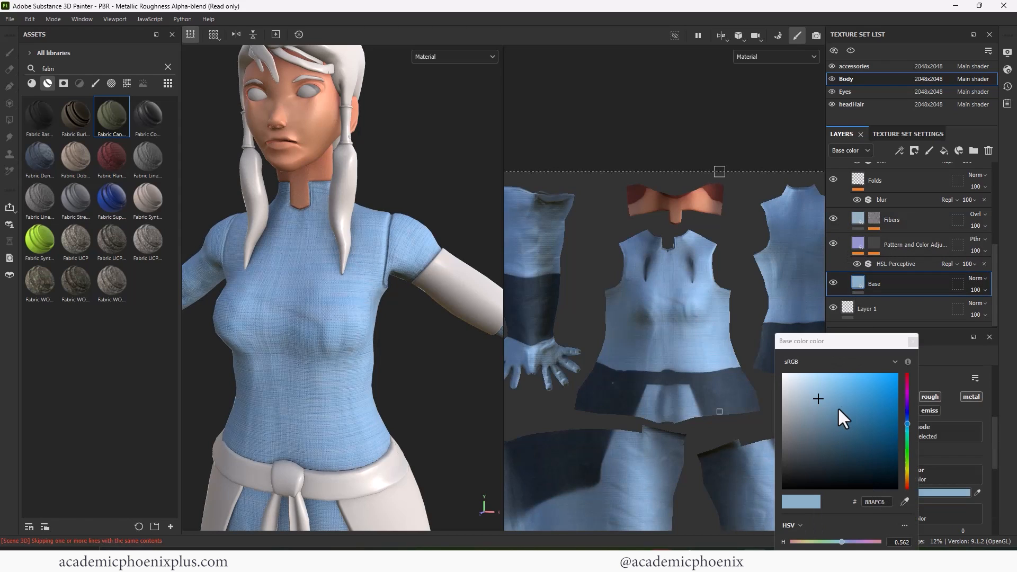
{"action": "left_click", "coordinate": [904, 501]}
{"action": "left_click", "coordinate": [854, 216]}
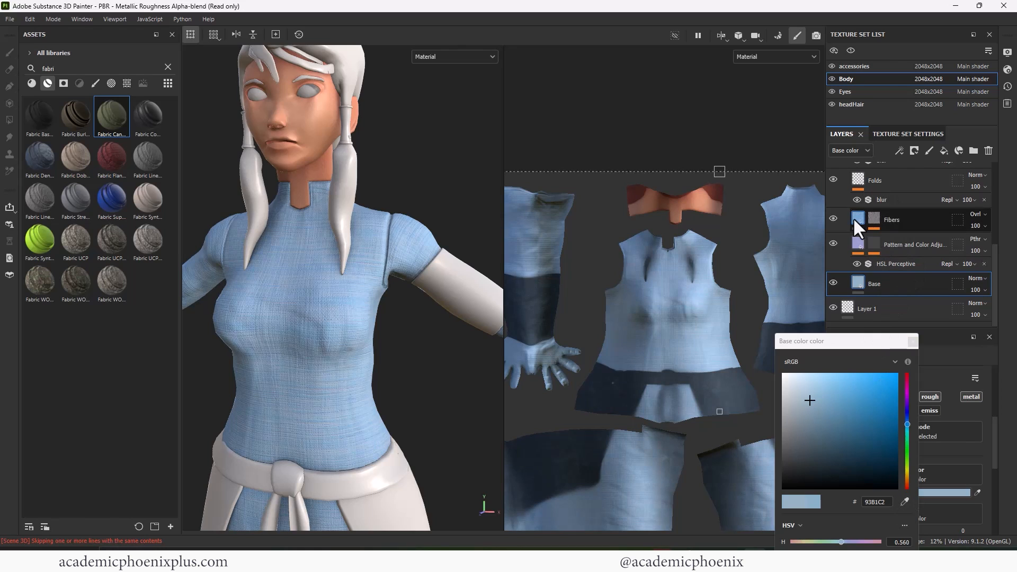
{"action": "left_click", "coordinate": [819, 412]}
{"action": "mouse_move", "coordinate": [819, 412]}
{"action": "left_mouse_down"}
{"action": "mouse_move", "coordinate": [830, 401]}
{"action": "mouse_move", "coordinate": [820, 395]}
{"action": "left_mouse_up"}
{"action": "left_click_drag", "start_coordinate": [994, 439], "coordinate": [983, 458]}
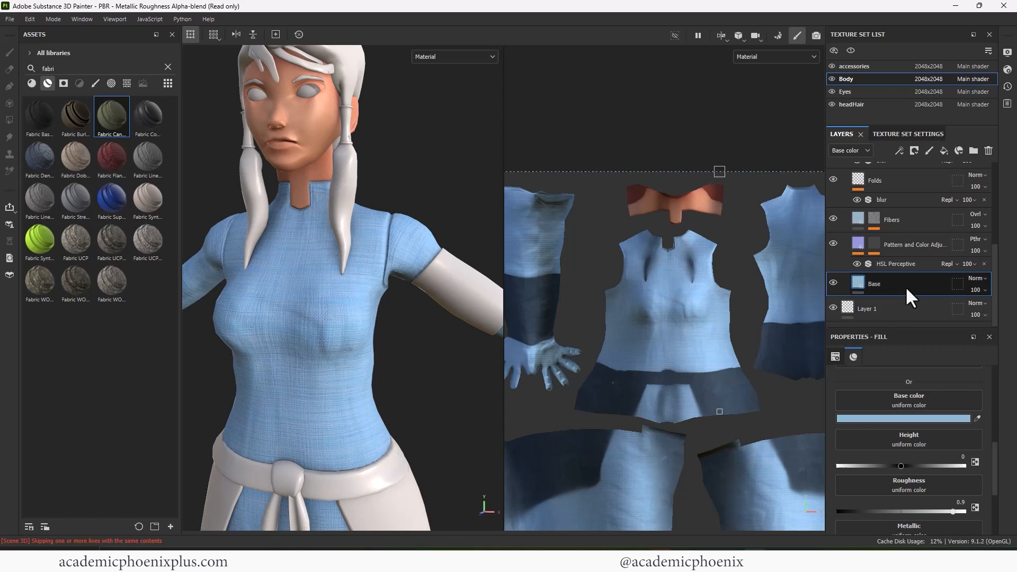
- Examine the pattern adjustment layer's height setting and its mask, including the Levels effect and the Fabric Pattern fill
{"action": "left_click", "coordinate": [907, 244]}
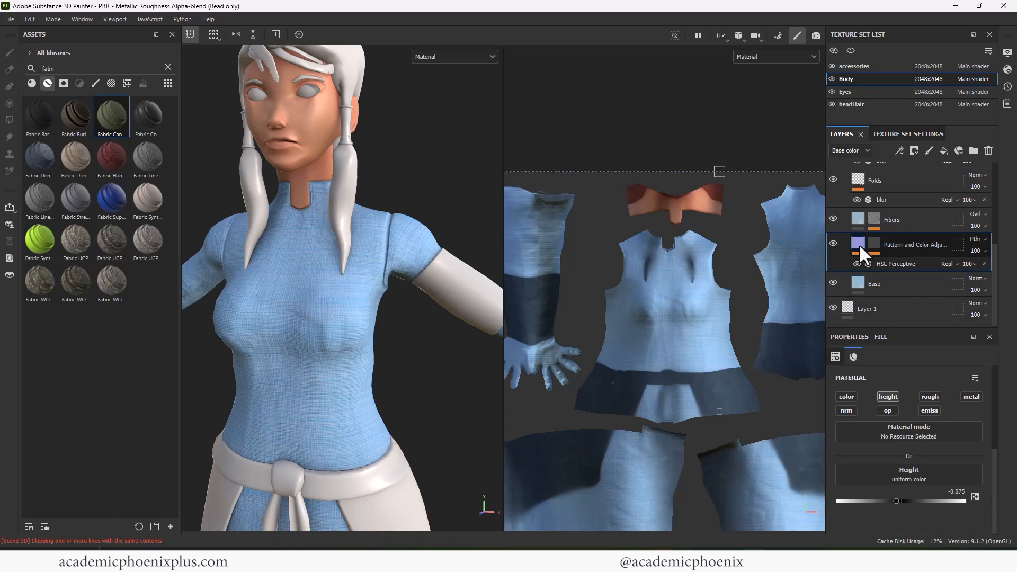
{"action": "left_click", "coordinate": [874, 243]}
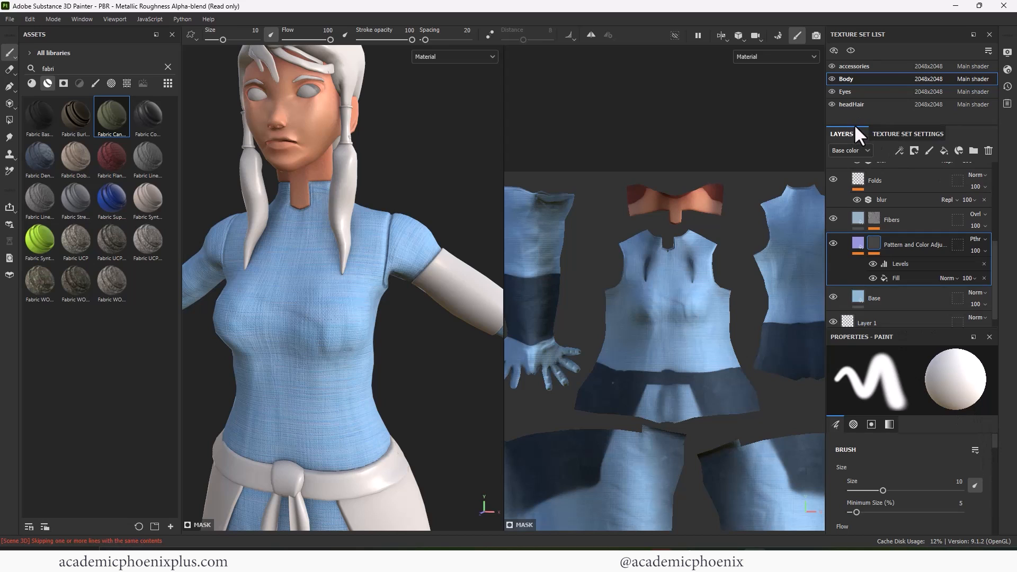
{"action": "left_click_drag", "start_coordinate": [855, 125], "coordinate": [854, 112]}
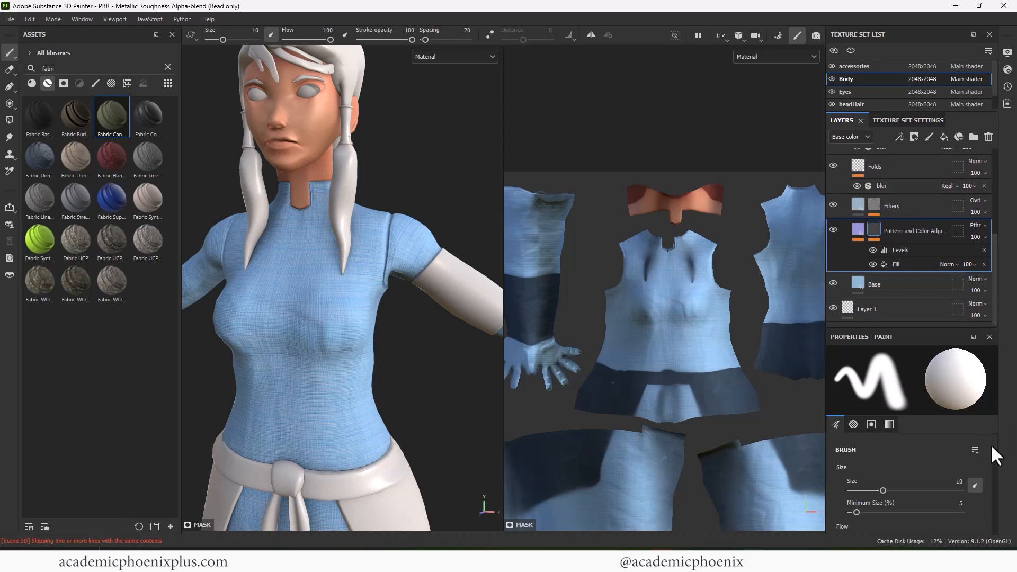
{"action": "mouse_move", "coordinate": [990, 444]}
{"action": "left_mouse_down"}
{"action": "mouse_move", "coordinate": [990, 521]}
{"action": "mouse_move", "coordinate": [990, 495]}
{"action": "left_mouse_up"}
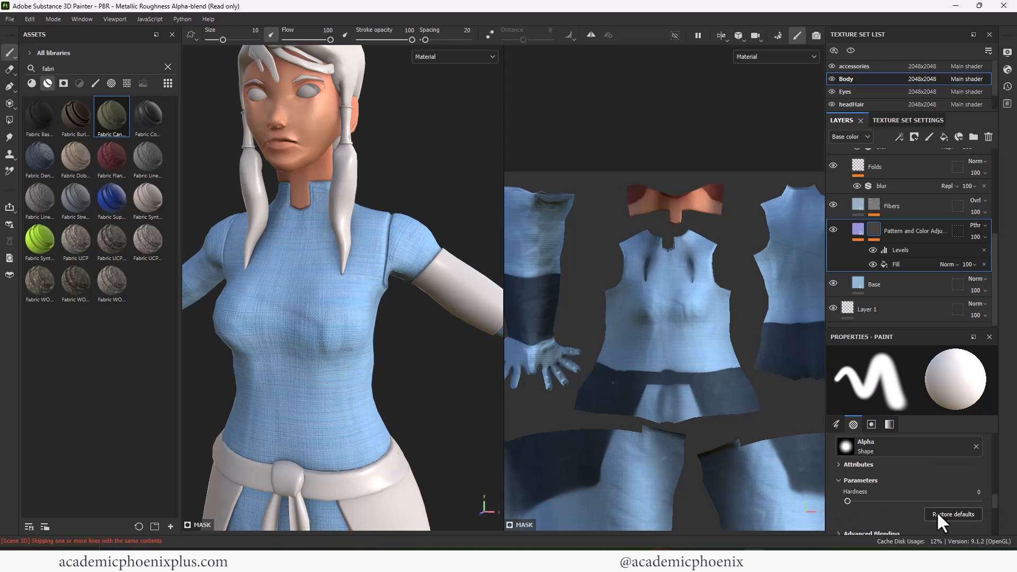
{"action": "left_click", "coordinate": [913, 249]}
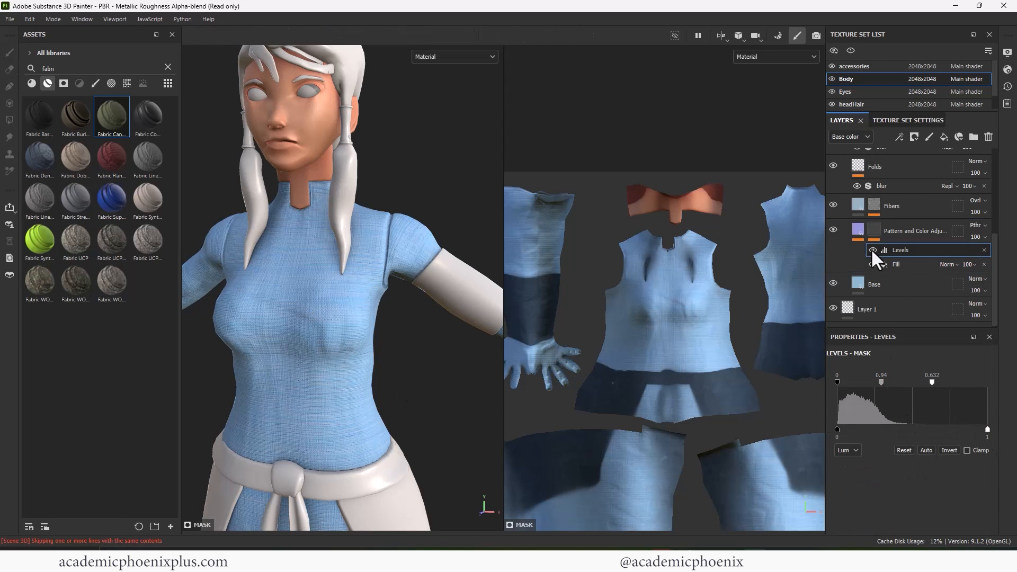
{"action": "left_click", "coordinate": [905, 263]}
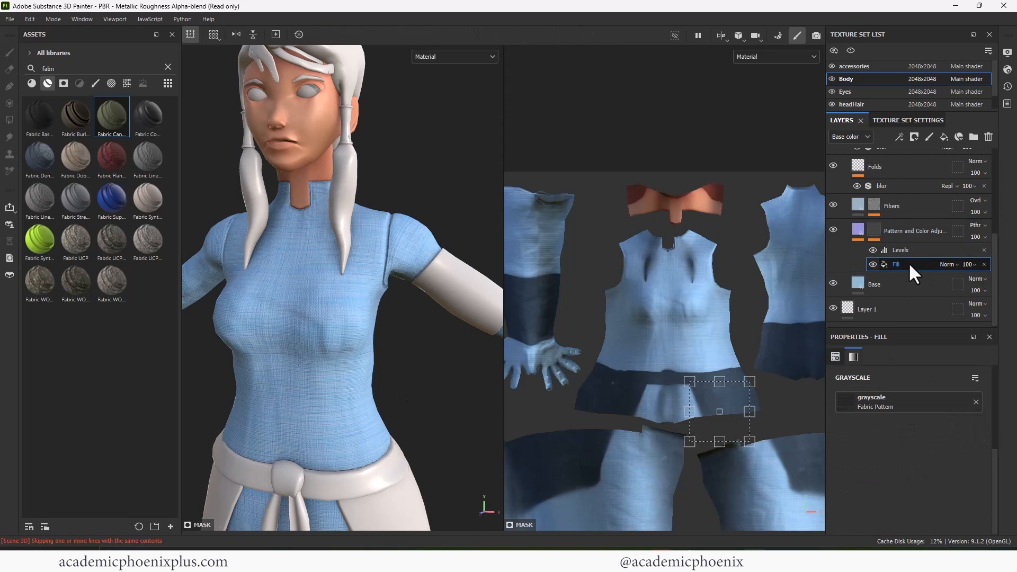
{"action": "left_click_drag", "start_coordinate": [749, 381], "coordinate": [721, 421]}
- Show the Fibers layer's mask effects and raise the Warp filter's intensity to 11.11
{"action": "left_click", "coordinate": [828, 204]}
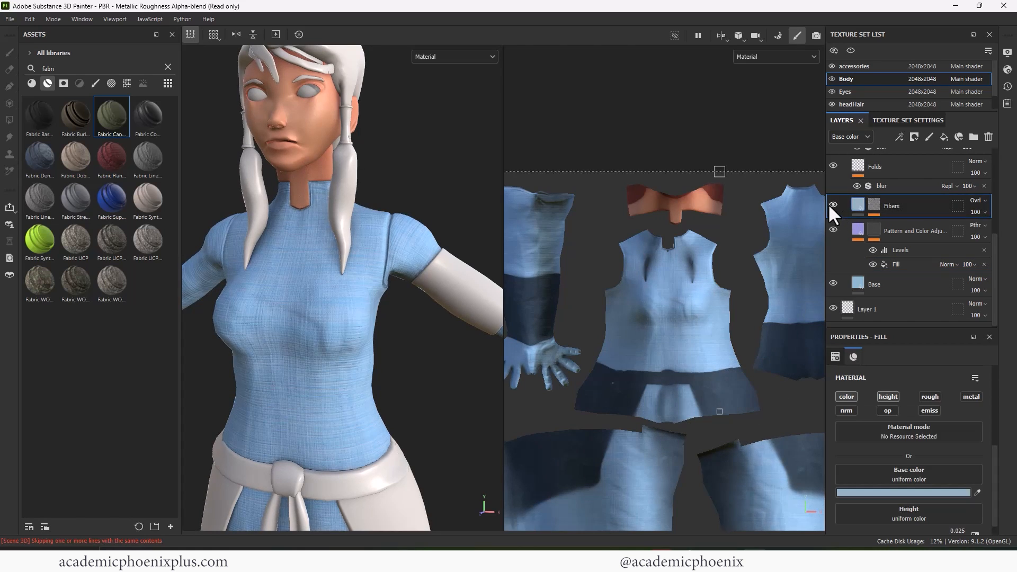
{"action": "left_click", "coordinate": [872, 204]}
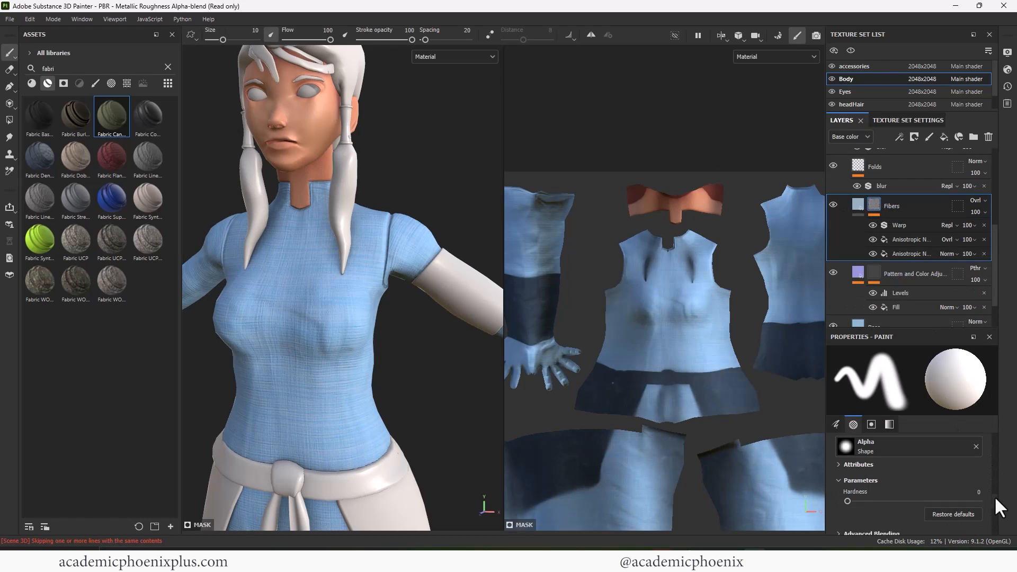
{"action": "scroll", "coordinate": [993, 509], "scroll_direction": "down", "scroll_amount": 5}
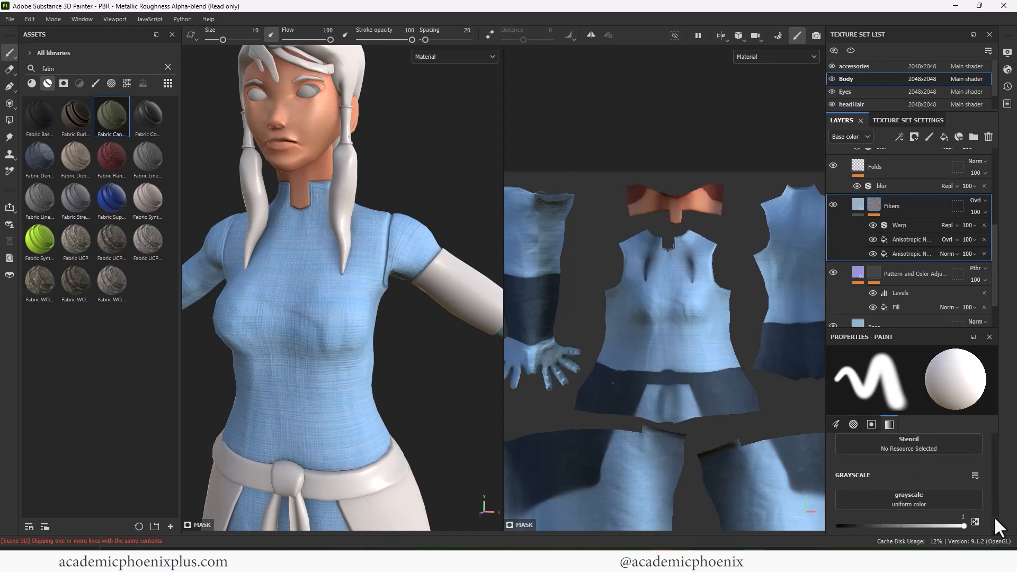
{"action": "left_click_drag", "start_coordinate": [990, 515], "coordinate": [986, 438]}
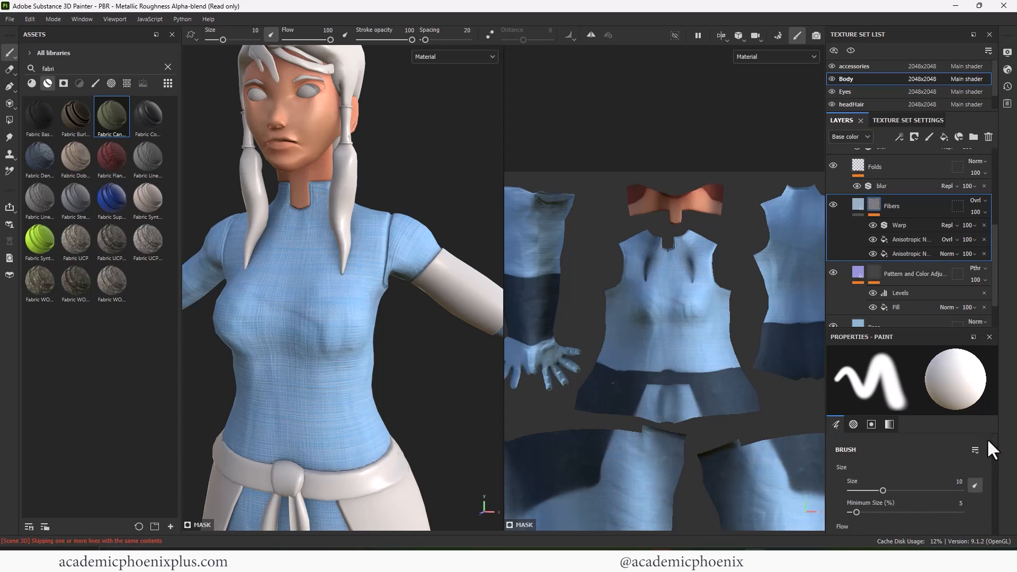
{"action": "left_click", "coordinate": [910, 222]}
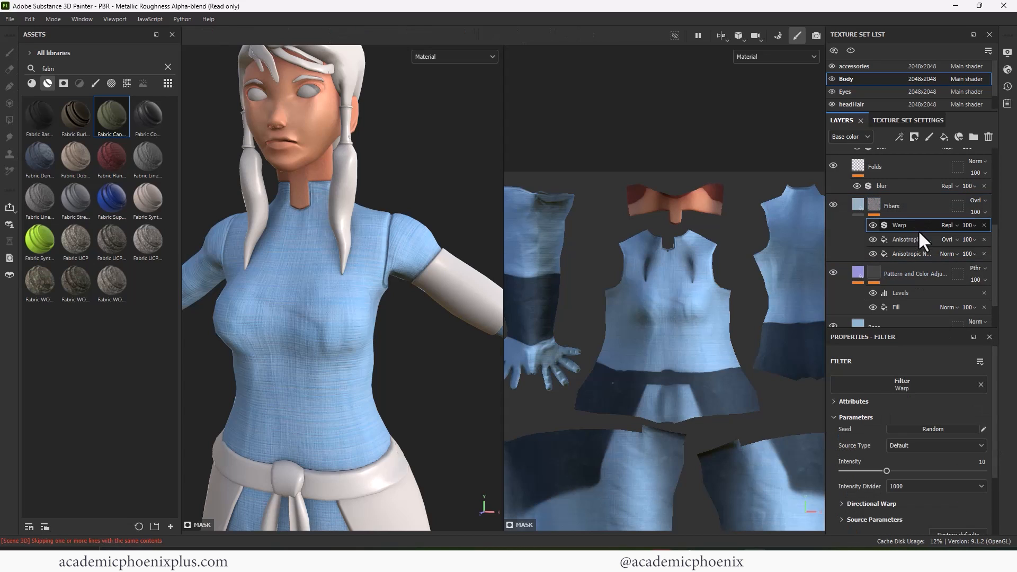
{"action": "left_click_drag", "start_coordinate": [883, 470], "coordinate": [922, 472]}
- Try a different Directional Warp angle in the Fibers mask's Warp filter and undo it
{"action": "left_click_drag", "start_coordinate": [996, 449], "coordinate": [990, 505]}
{"action": "left_click", "coordinate": [852, 429]}
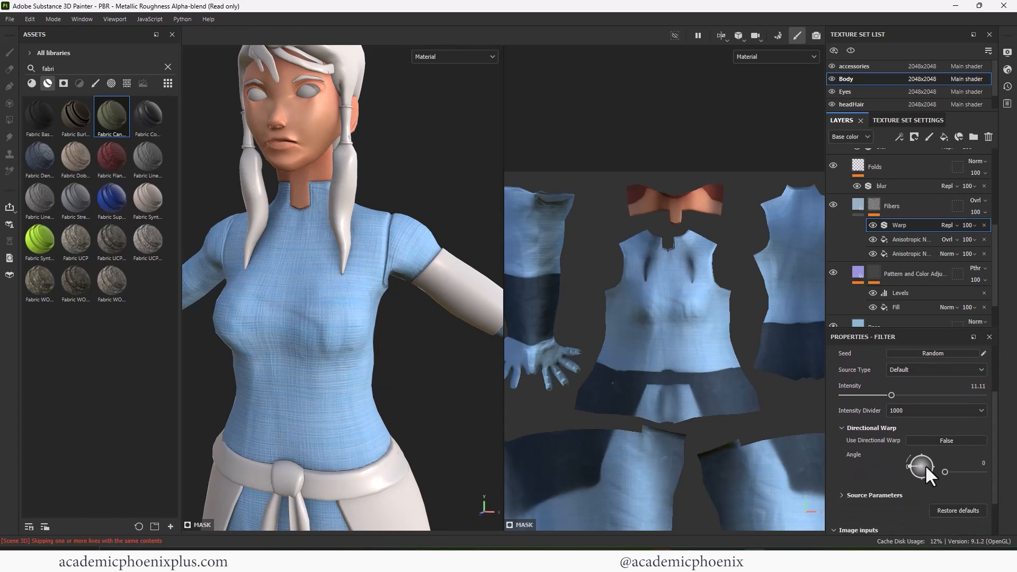
{"action": "mouse_move", "coordinate": [913, 461]}
{"action": "left_mouse_down"}
{"action": "mouse_move", "coordinate": [925, 459]}
{"action": "mouse_move", "coordinate": [911, 470]}
{"action": "left_mouse_up"}
{"action": "key", "text": "ctrl+z"}
{"action": "left_click_drag", "start_coordinate": [996, 476], "coordinate": [984, 408]}
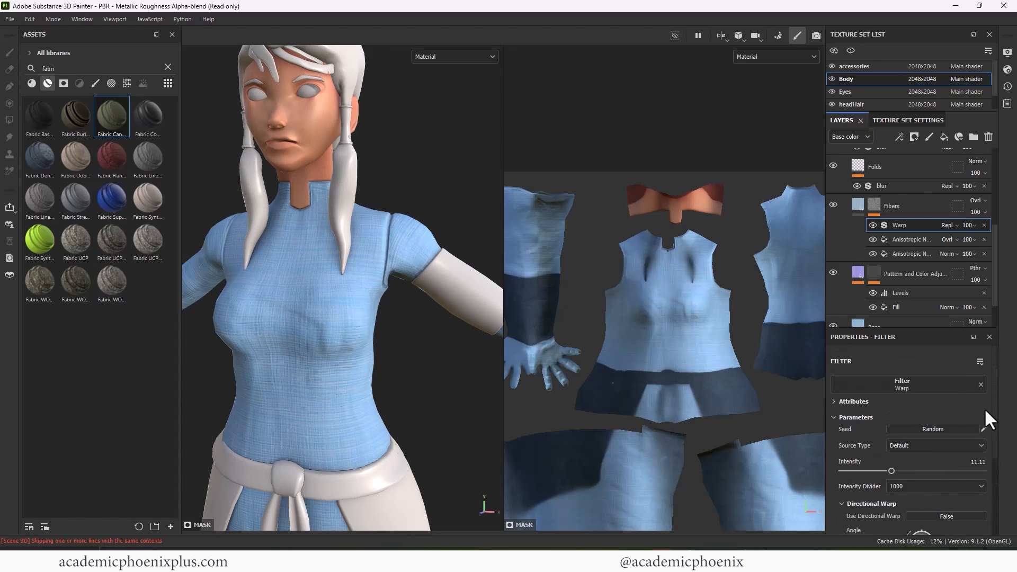
- Scale down the UV projection of both Anisotropic Noise fills in the Fibers mask so the weave looks finer
{"action": "left_click", "coordinate": [855, 401]}
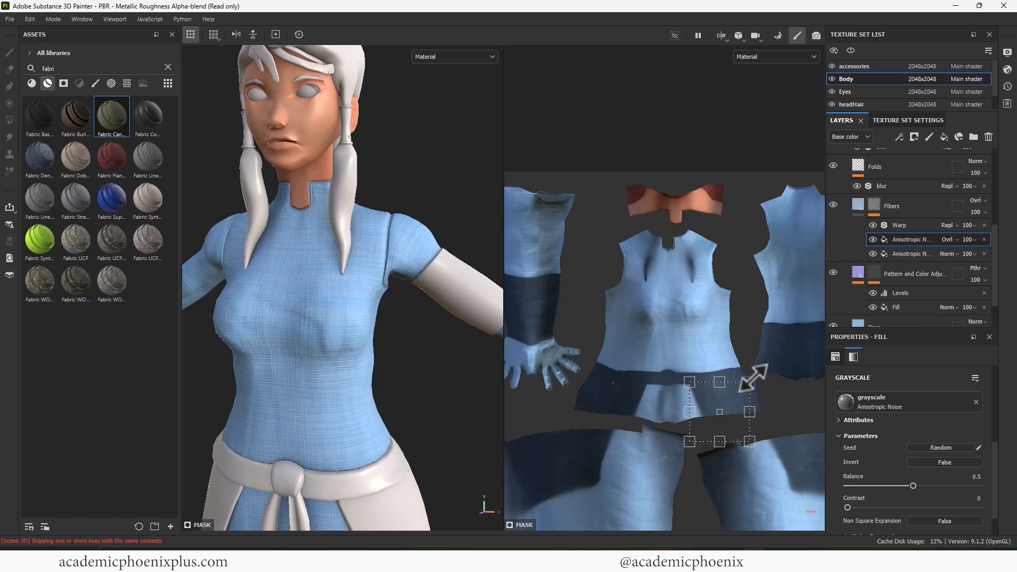
{"action": "left_click_drag", "start_coordinate": [742, 390], "coordinate": [718, 405]}
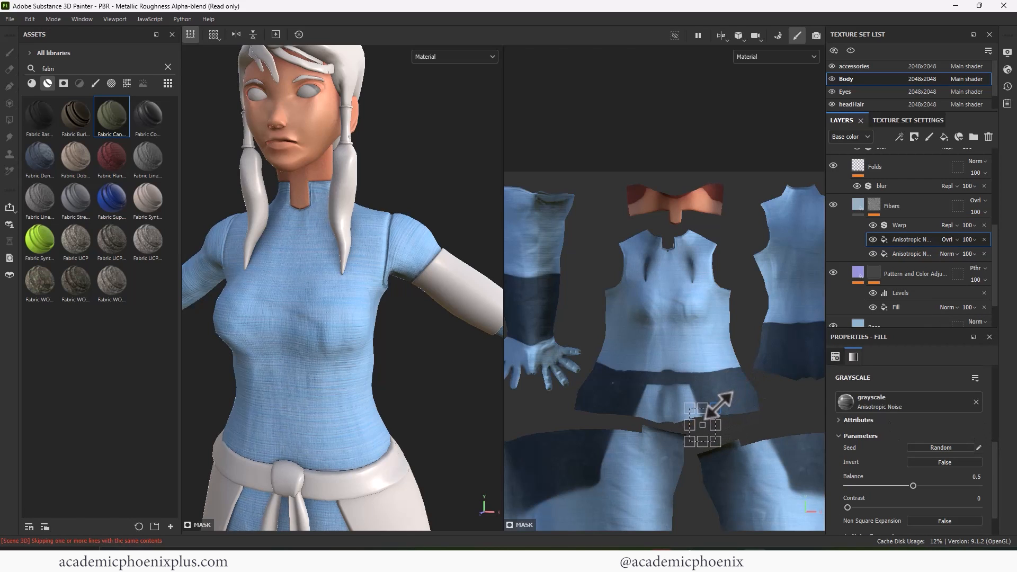
{"action": "left_click", "coordinate": [906, 254]}
{"action": "left_click_drag", "start_coordinate": [759, 372], "coordinate": [732, 396]}
{"action": "right_click_drag", "start_coordinate": [381, 286], "coordinate": [306, 262], "text": "alt"}
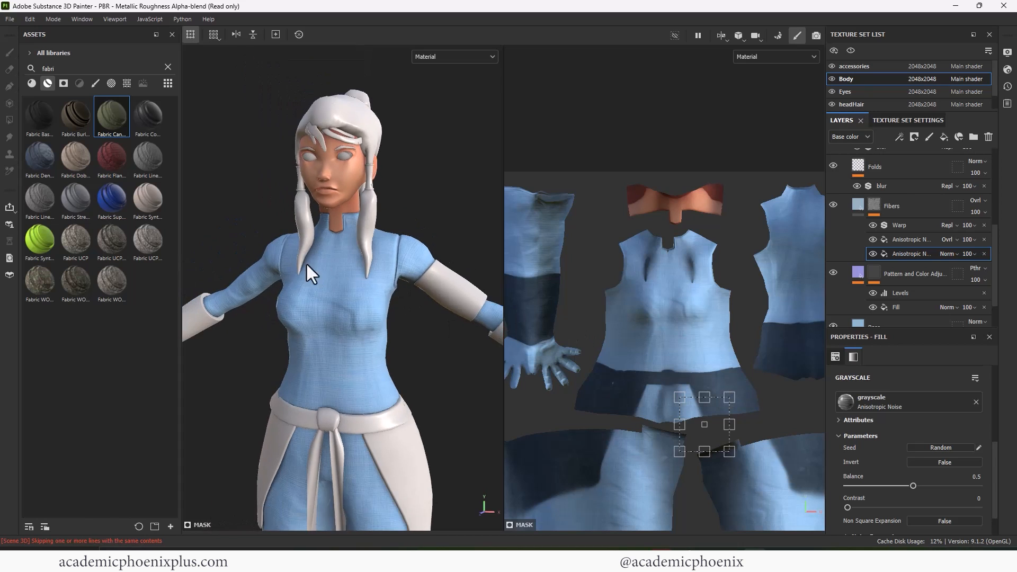
{"action": "middle_click_drag", "start_coordinate": [306, 262], "coordinate": [452, 205], "text": "alt"}
{"action": "left_click_drag", "start_coordinate": [453, 205], "coordinate": [459, 236], "text": "alt"}
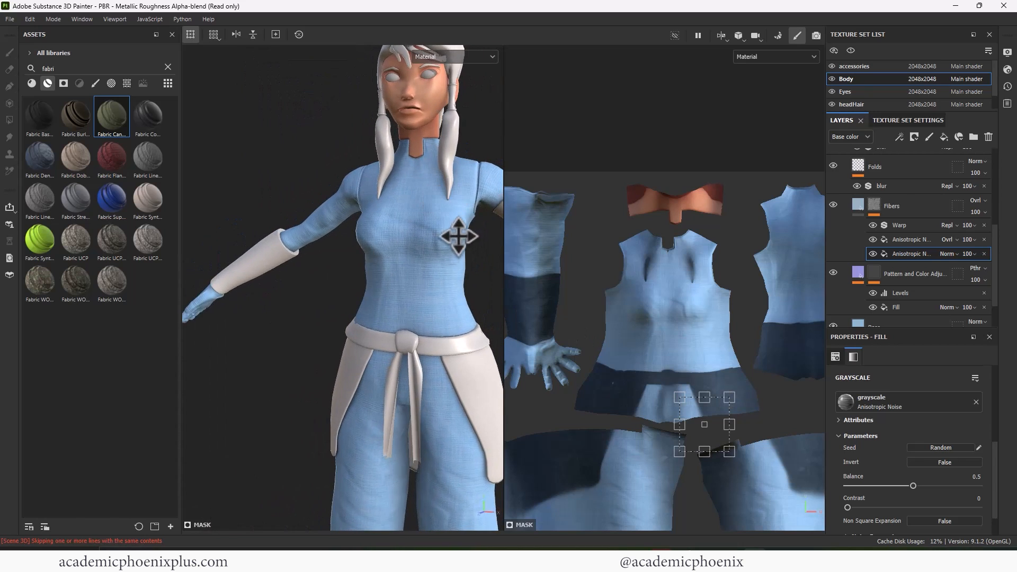
{"action": "middle_click_drag", "start_coordinate": [459, 236], "coordinate": [418, 300], "text": "alt"}
- Toggle the Folds layer to check its effect, and set its height noise to balance 0.4 and contrast 0.09
{"action": "left_click_drag", "start_coordinate": [996, 238], "coordinate": [983, 194]}
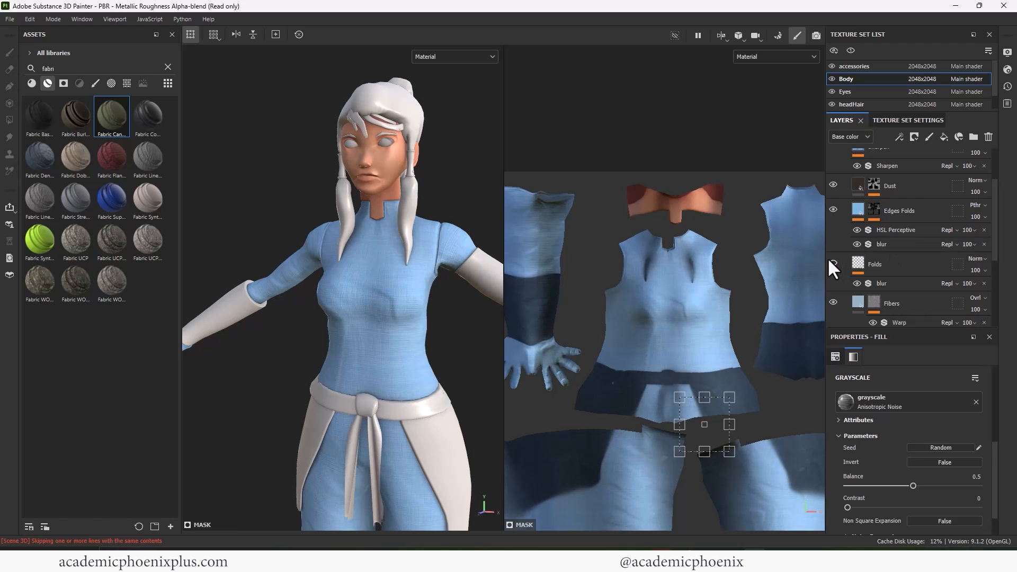
{"action": "left_click", "coordinate": [833, 261]}
{"action": "left_click", "coordinate": [833, 262]}
{"action": "left_click", "coordinate": [885, 263]}
{"action": "left_click", "coordinate": [885, 264]}
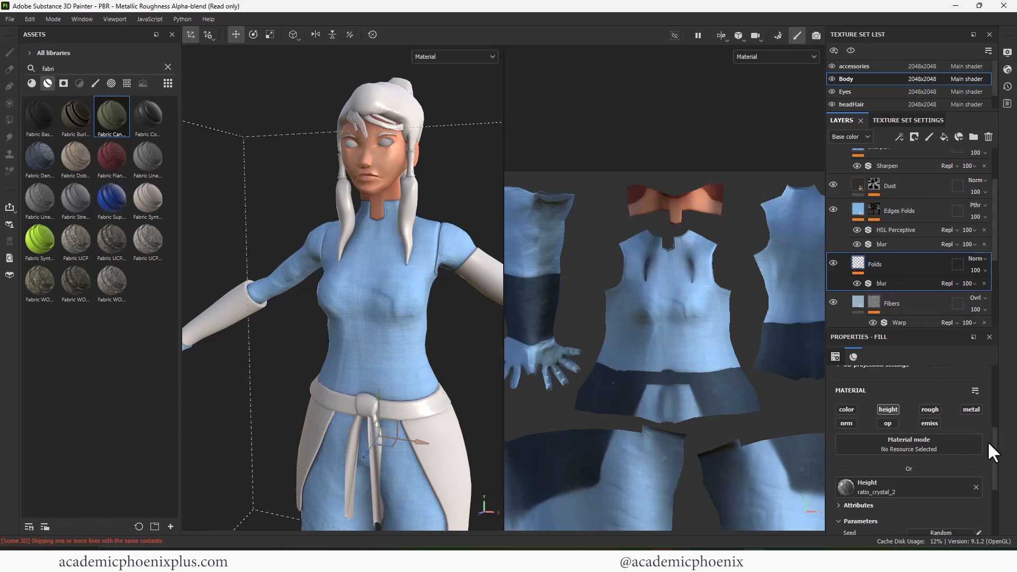
{"action": "scroll", "coordinate": [988, 445], "scroll_direction": "down", "scroll_amount": 5}
{"action": "left_click_drag", "start_coordinate": [845, 473], "coordinate": [900, 451]}
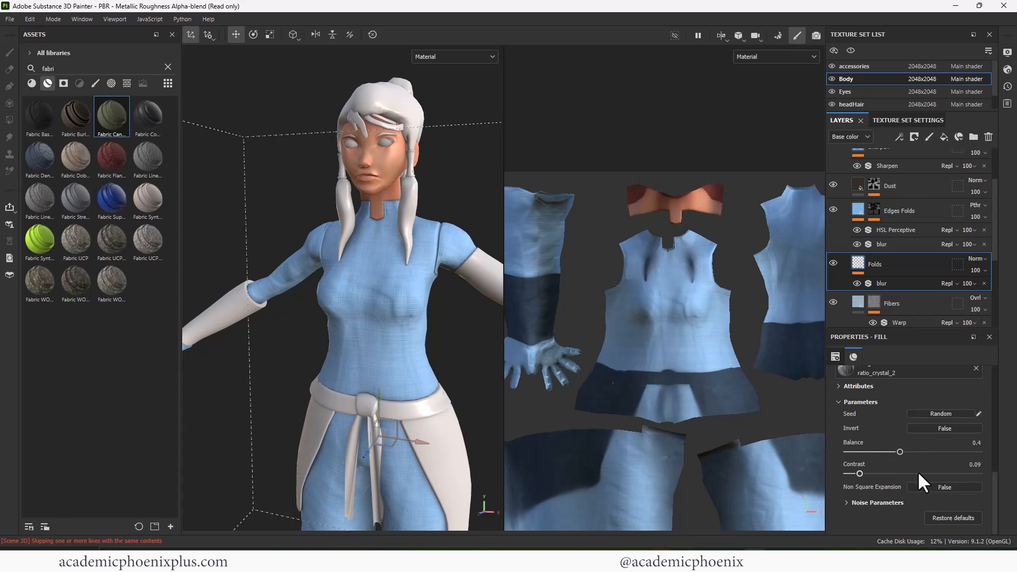
- Set the Folds height noise to scale 2 and disorder 0.11, and soften it with contrast 0.03 and balance 0.24
{"action": "left_click", "coordinate": [879, 502]}
{"action": "scroll", "coordinate": [993, 503], "scroll_direction": "down", "scroll_amount": 2}
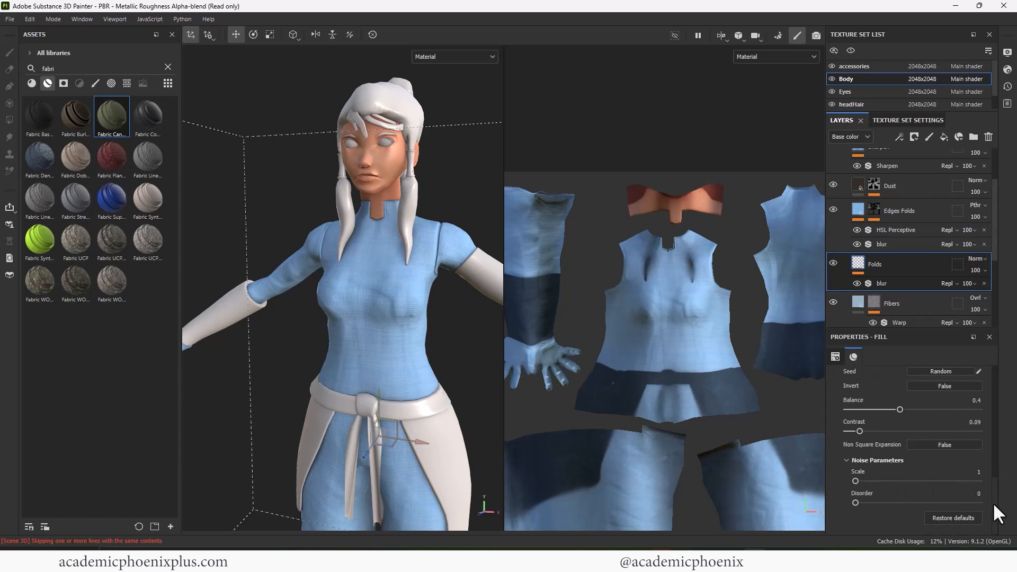
{"action": "left_click_drag", "start_coordinate": [855, 481], "coordinate": [868, 503]}
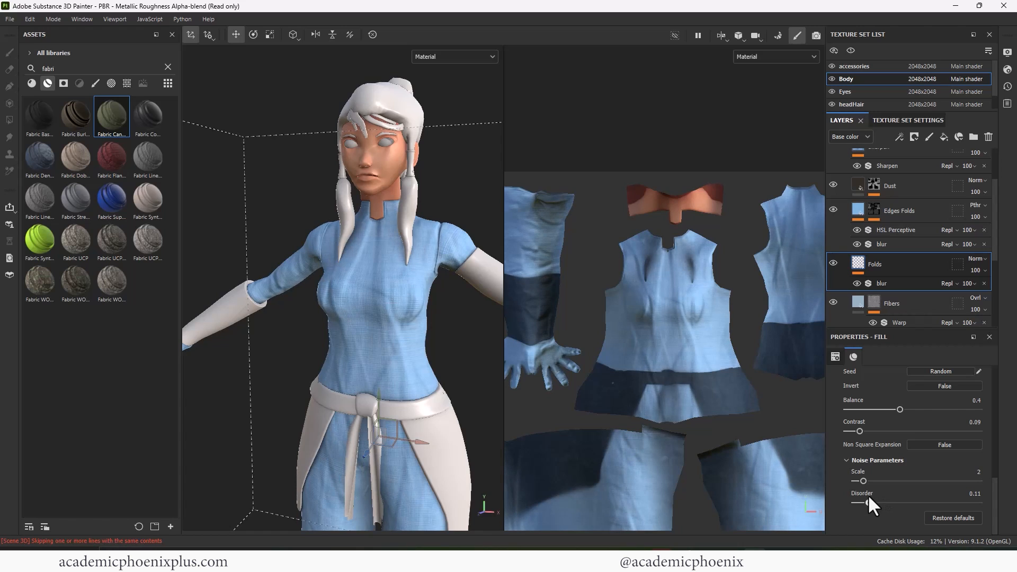
{"action": "left_click_drag", "start_coordinate": [859, 431], "coordinate": [872, 410]}
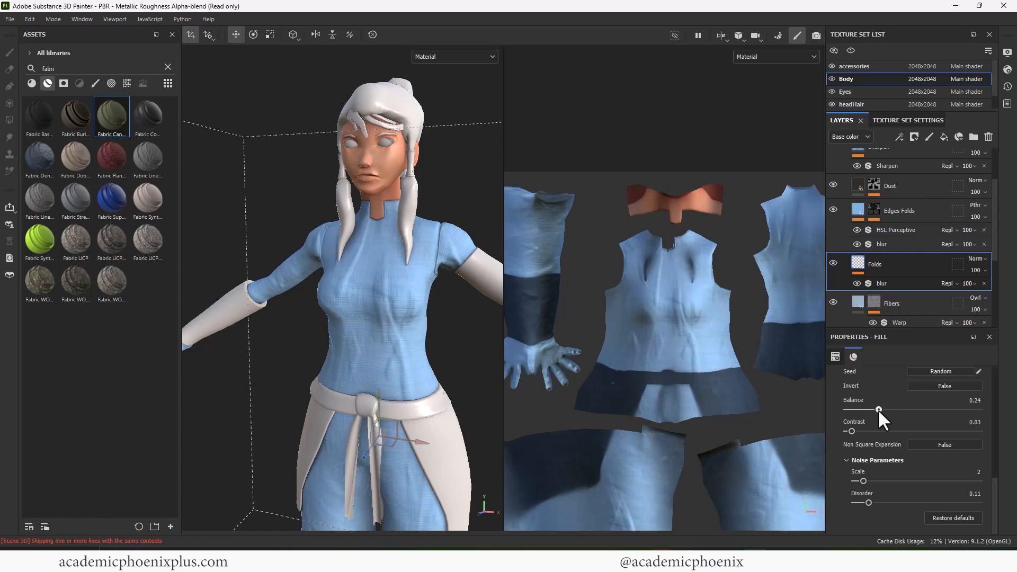
- Set the blur intensity of the Folds layer's blur filter to 2.05
{"action": "left_click", "coordinate": [908, 282]}
{"action": "left_click_drag", "start_coordinate": [995, 437], "coordinate": [989, 500]}
{"action": "left_click_drag", "start_coordinate": [848, 488], "coordinate": [857, 488]}
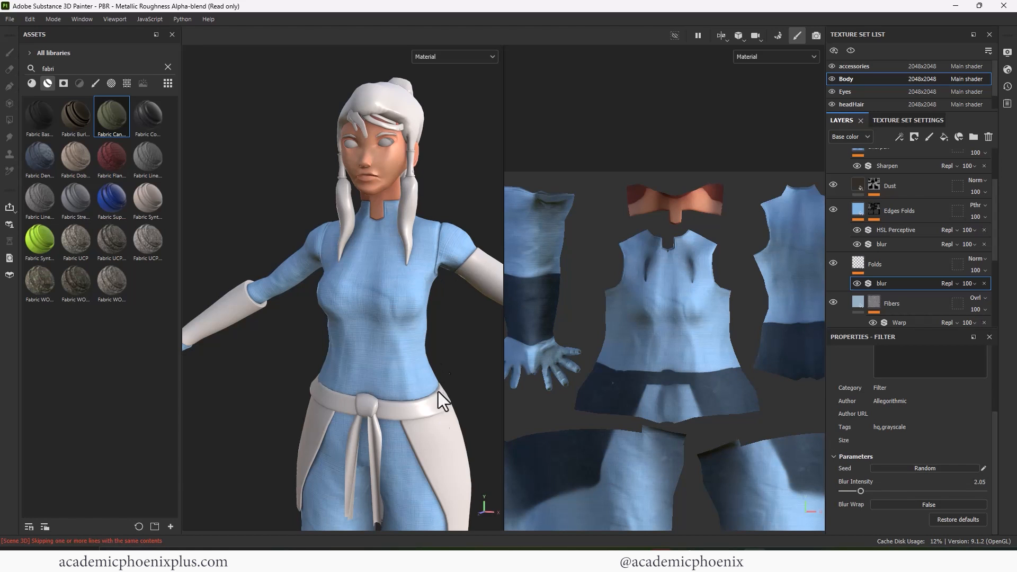
{"action": "middle_click_drag", "start_coordinate": [438, 340], "coordinate": [453, 254], "text": "alt"}
{"action": "right_click_drag", "start_coordinate": [452, 255], "coordinate": [387, 268], "text": "alt"}
{"action": "left_click_drag", "start_coordinate": [386, 268], "coordinate": [430, 327], "text": "alt"}
{"action": "right_click_drag", "start_coordinate": [427, 318], "coordinate": [413, 304], "text": "alt"}
{"action": "middle_click_drag", "start_coordinate": [402, 217], "coordinate": [431, 373], "text": "alt"}
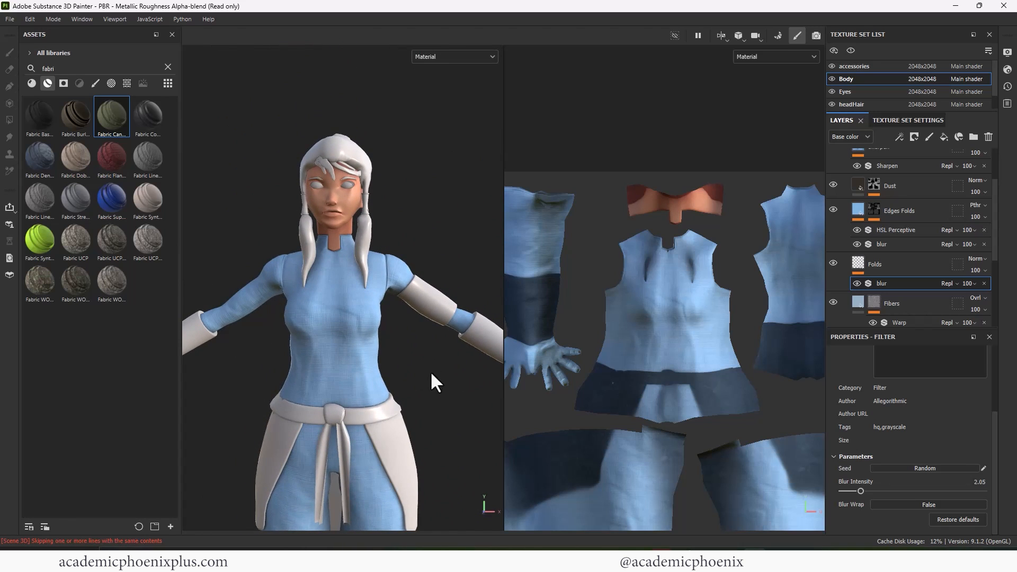
- Toggle the visibility of the Dust layer, the Fabric Canvas Creased folder and the Folds layer to compare their effect on the fabric
{"action": "left_click", "coordinate": [833, 185]}
{"action": "left_click", "coordinate": [832, 184]}
{"action": "left_click", "coordinate": [832, 184]}
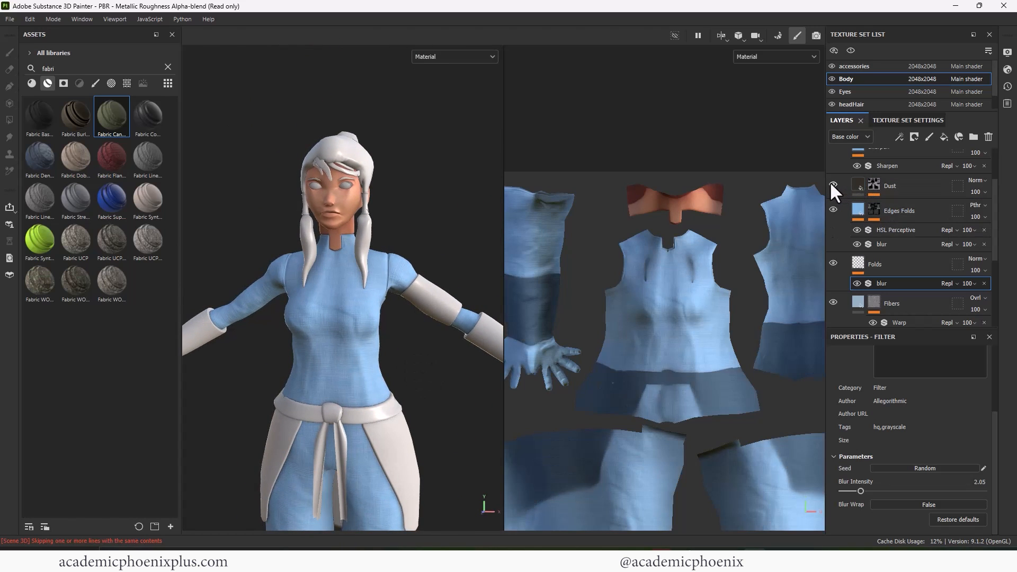
{"action": "left_click", "coordinate": [832, 185]}
{"action": "scroll", "coordinate": [994, 212], "scroll_direction": "up", "scroll_amount": 3}
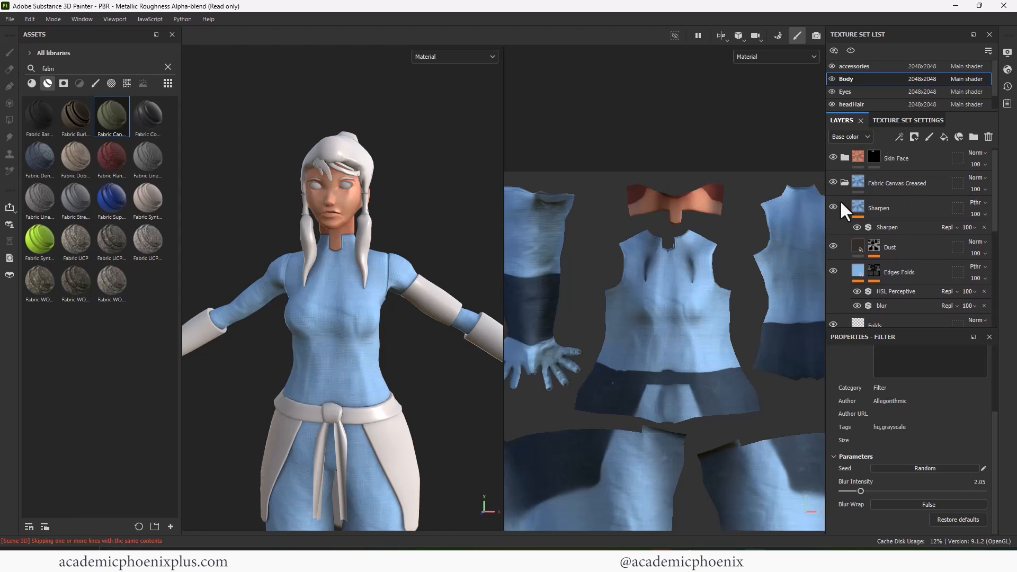
{"action": "left_click", "coordinate": [834, 184]}
{"action": "left_click", "coordinate": [833, 183]}
{"action": "left_click", "coordinate": [844, 183]}
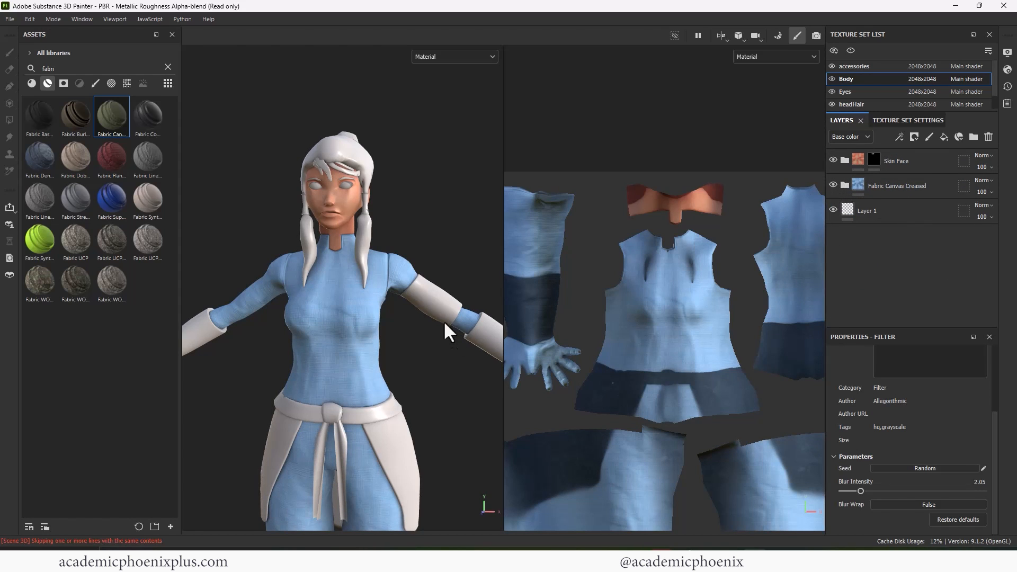
{"action": "left_click", "coordinate": [844, 185]}
{"action": "scroll", "coordinate": [853, 201], "scroll_direction": "down", "scroll_amount": 2}
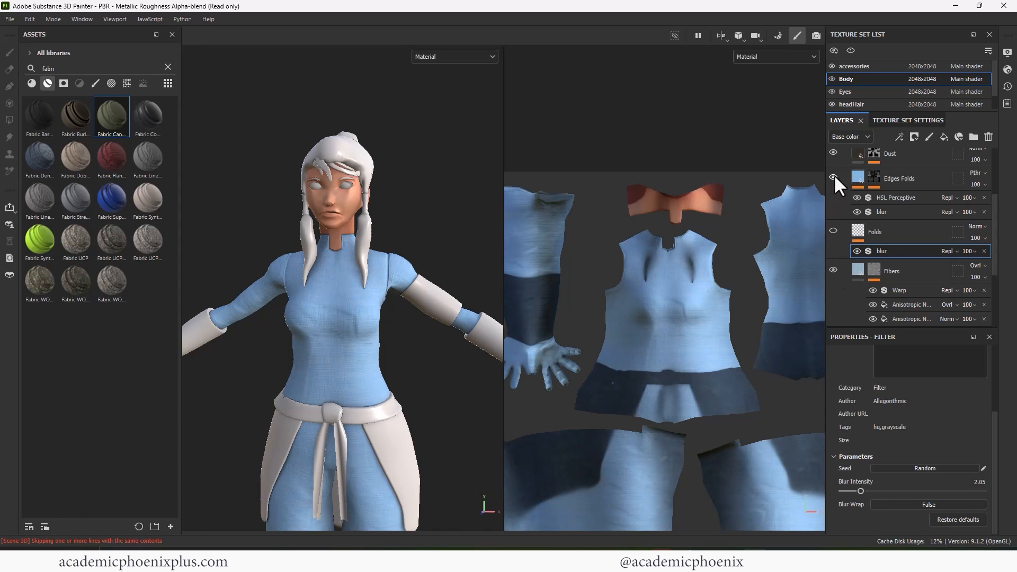
{"action": "left_click", "coordinate": [833, 231]}
- Adjust the Balance parameter of the Edges Folds layer
{"action": "left_click", "coordinate": [907, 178]}
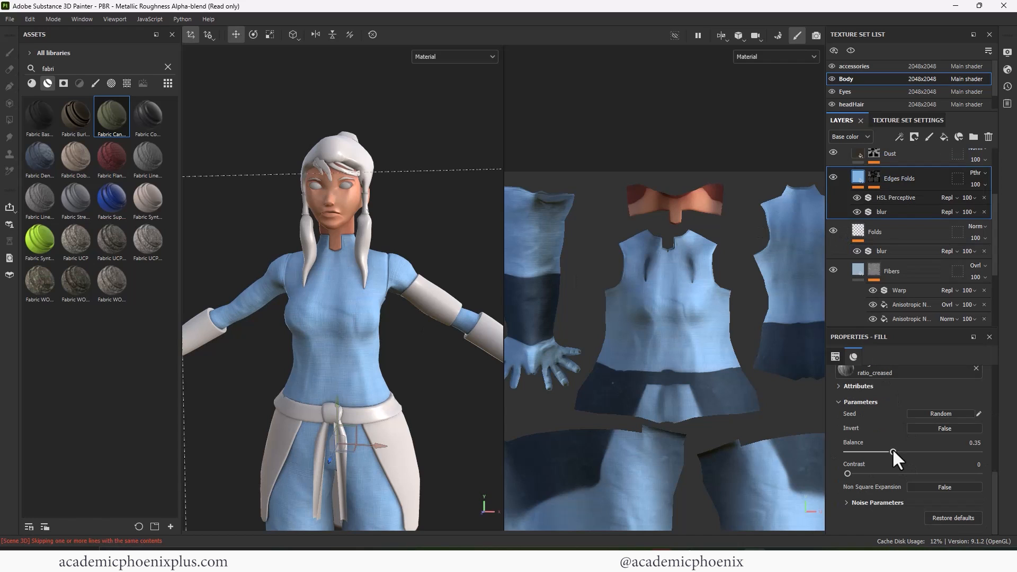
{"action": "left_click_drag", "start_coordinate": [887, 454], "coordinate": [872, 455]}
{"action": "left_click_drag", "start_coordinate": [892, 456], "coordinate": [889, 456]}
- Set the blur intensity of the Edges Folds layer's blur filter to 0.97
{"action": "left_click", "coordinate": [911, 211]}
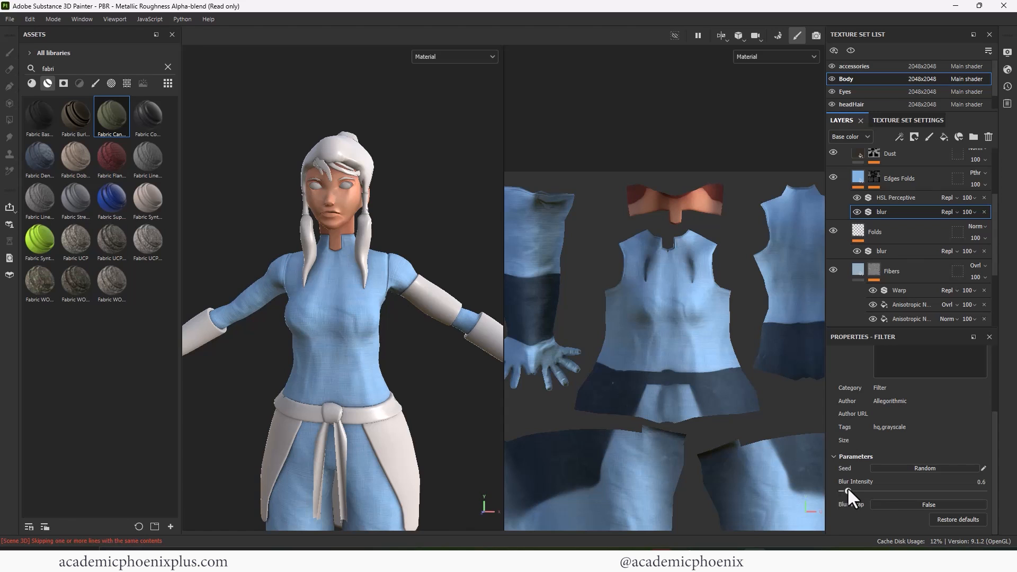
{"action": "left_click_drag", "start_coordinate": [849, 489], "coordinate": [851, 489]}
{"action": "middle_click_drag", "start_coordinate": [390, 302], "coordinate": [435, 172]}
{"action": "right_click_drag", "start_coordinate": [436, 173], "coordinate": [358, 234], "text": "alt"}
{"action": "left_click_drag", "start_coordinate": [359, 233], "coordinate": [339, 251], "text": "alt"}
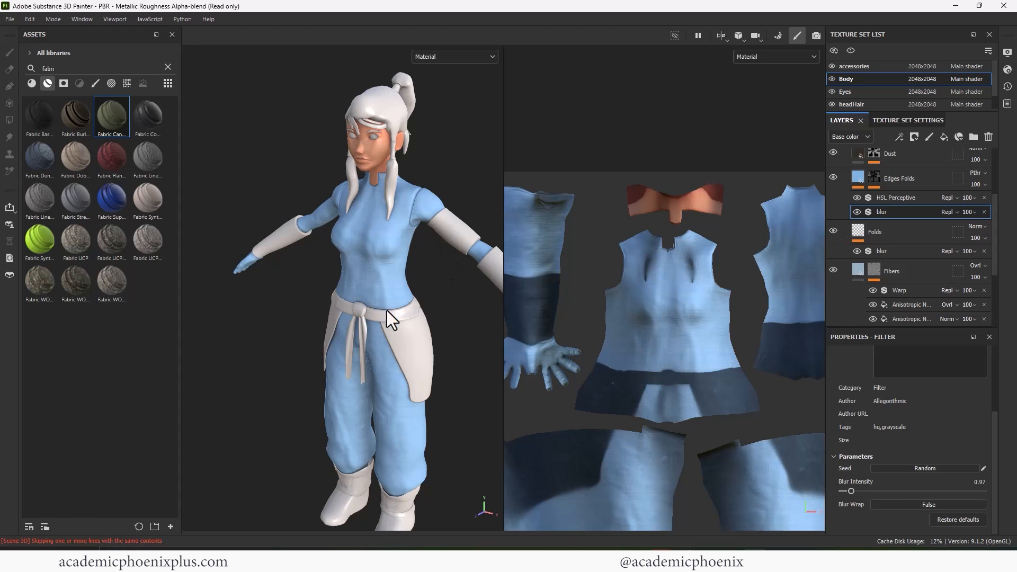
- Set the Folds layer's Balance to 0.27 and its noise Scale to 4
{"action": "left_click", "coordinate": [886, 231]}
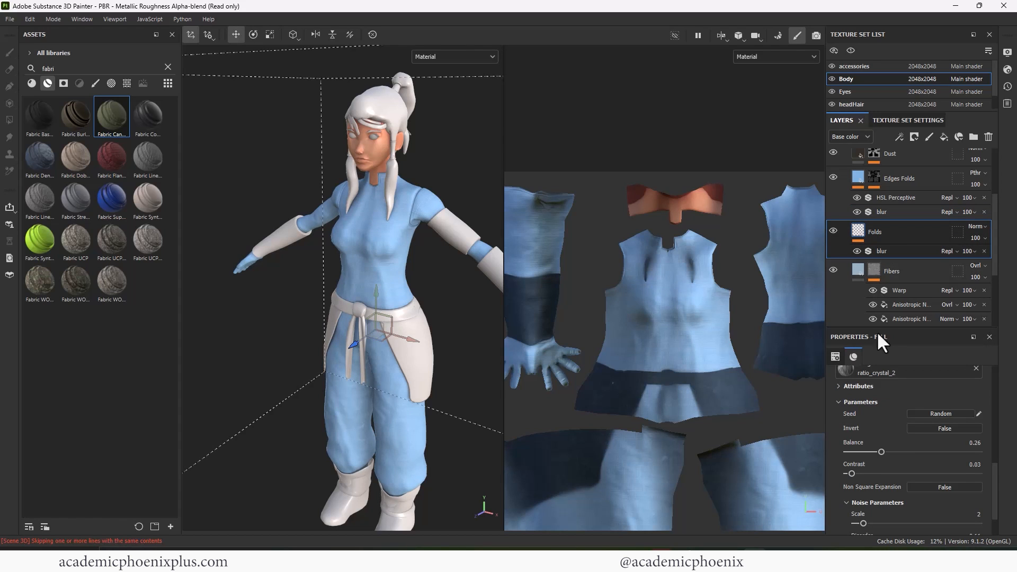
{"action": "left_click_drag", "start_coordinate": [883, 449], "coordinate": [885, 450]}
{"action": "left_click_drag", "start_coordinate": [864, 523], "coordinate": [873, 522]}
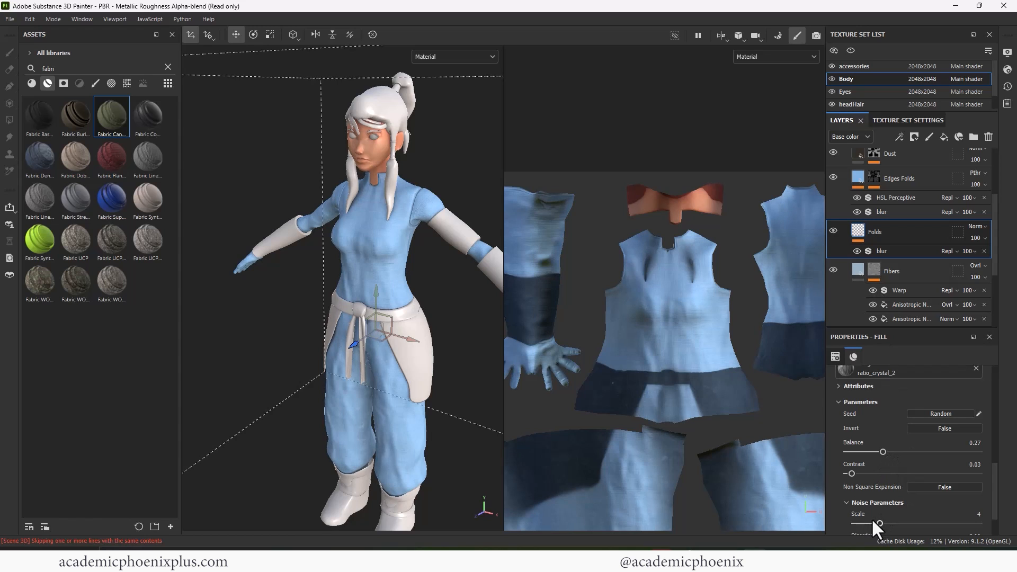
{"action": "left_click_drag", "start_coordinate": [497, 332], "coordinate": [503, 276], "text": "alt"}
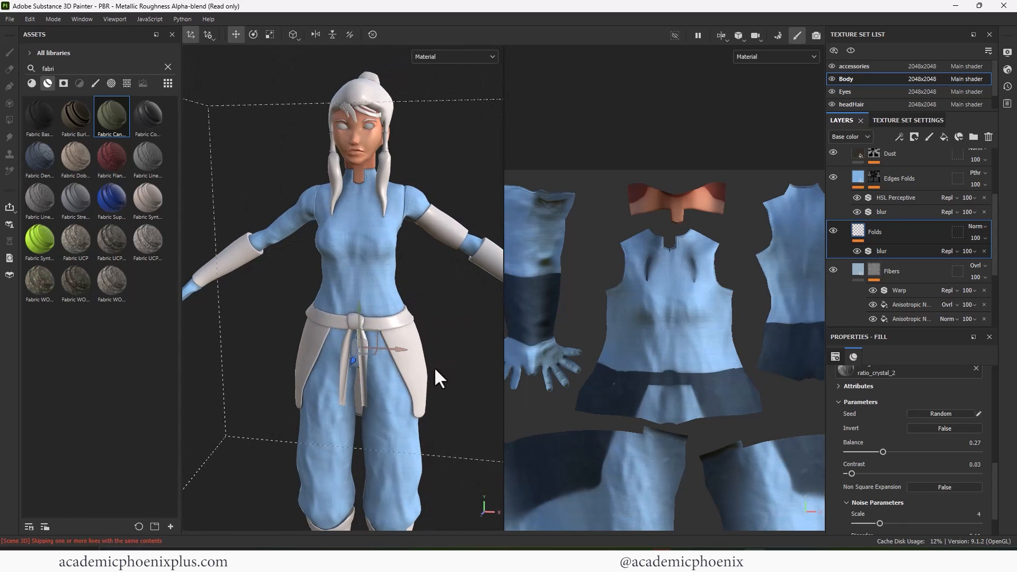
{"action": "scroll", "coordinate": [436, 370], "scroll_direction": "down", "scroll_amount": 2}
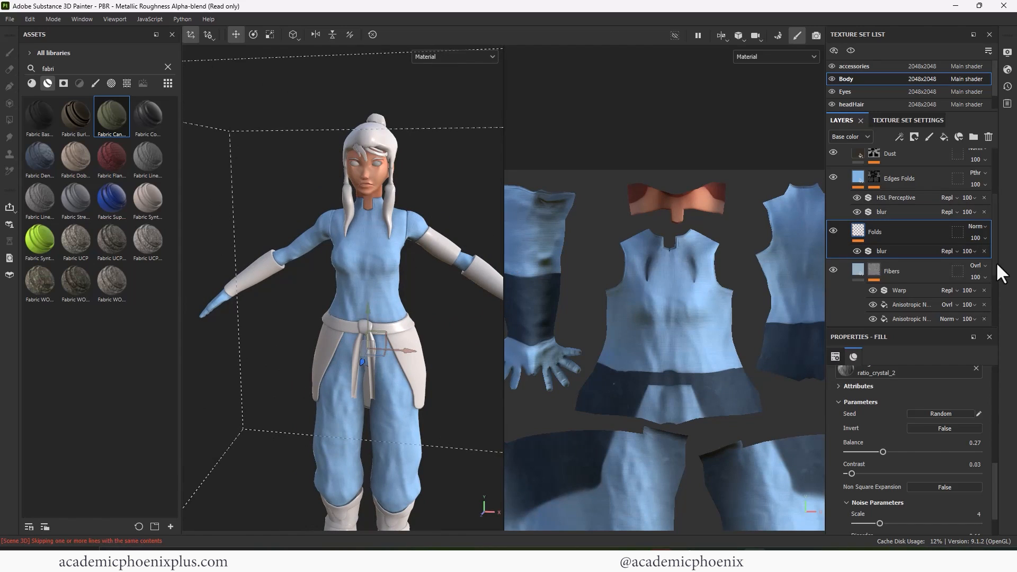
- Collapse the Fabric Canvas Creased folder and rename it "TOP Fabric Canvas Creased"
{"action": "left_click_drag", "start_coordinate": [995, 262], "coordinate": [906, 225]}
{"action": "scroll", "coordinate": [995, 215], "scroll_direction": "up", "scroll_amount": 2}
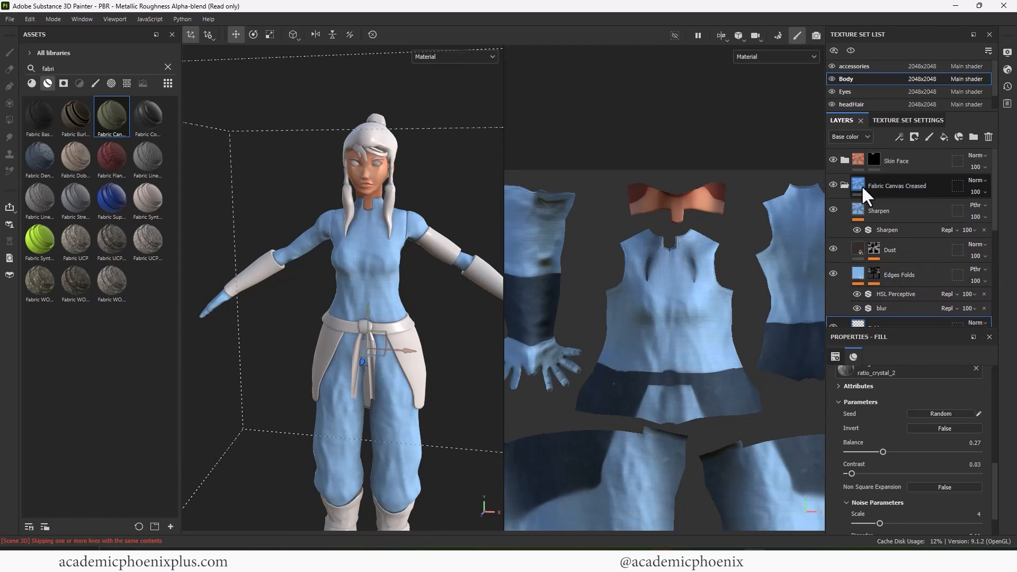
{"action": "left_click", "coordinate": [845, 184]}
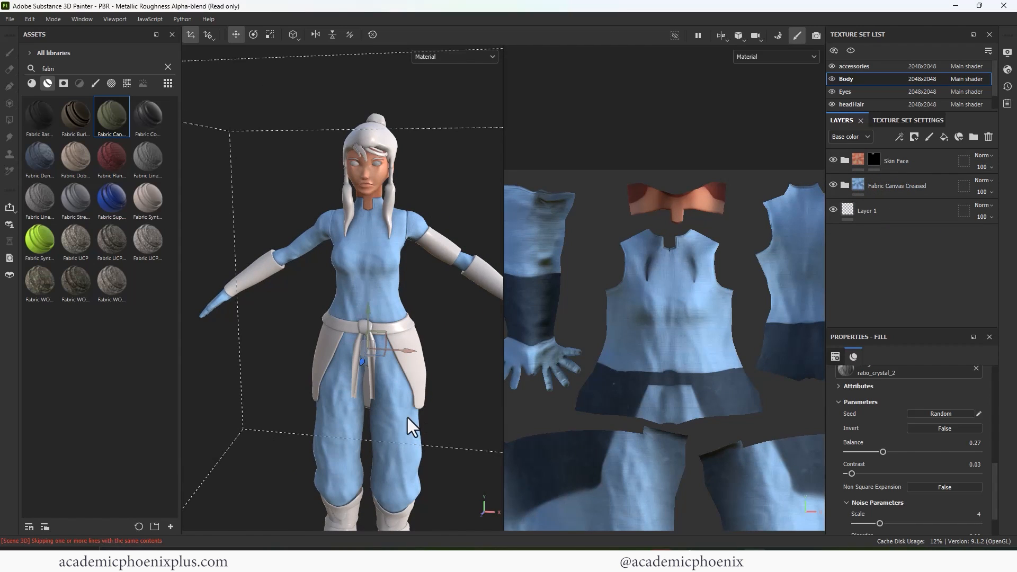
{"action": "left_click", "coordinate": [884, 186]}
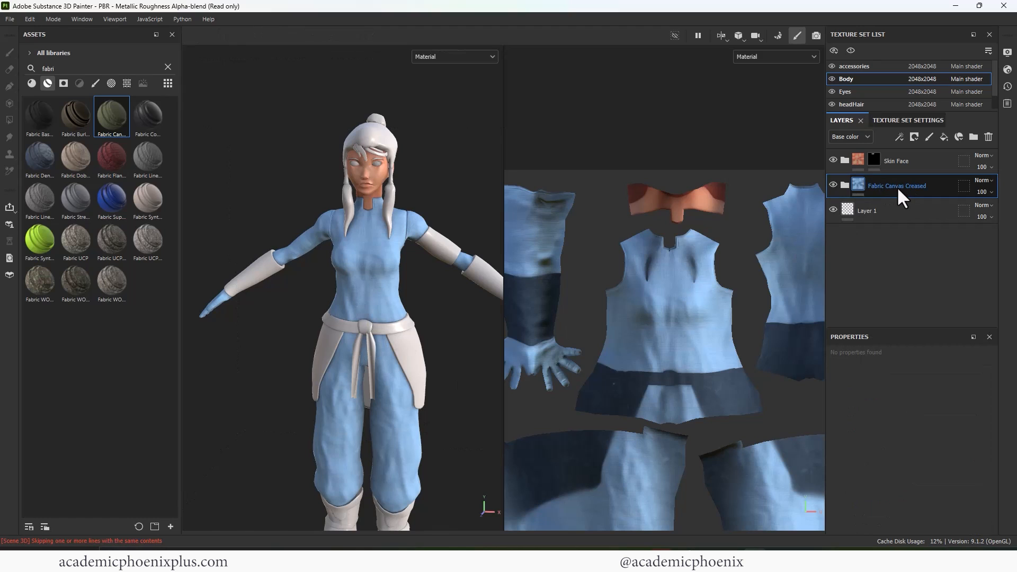
{"action": "double_click", "coordinate": [887, 184]}
{"action": "type", "text": "TOP"}
{"action": "key", "text": "Return"}
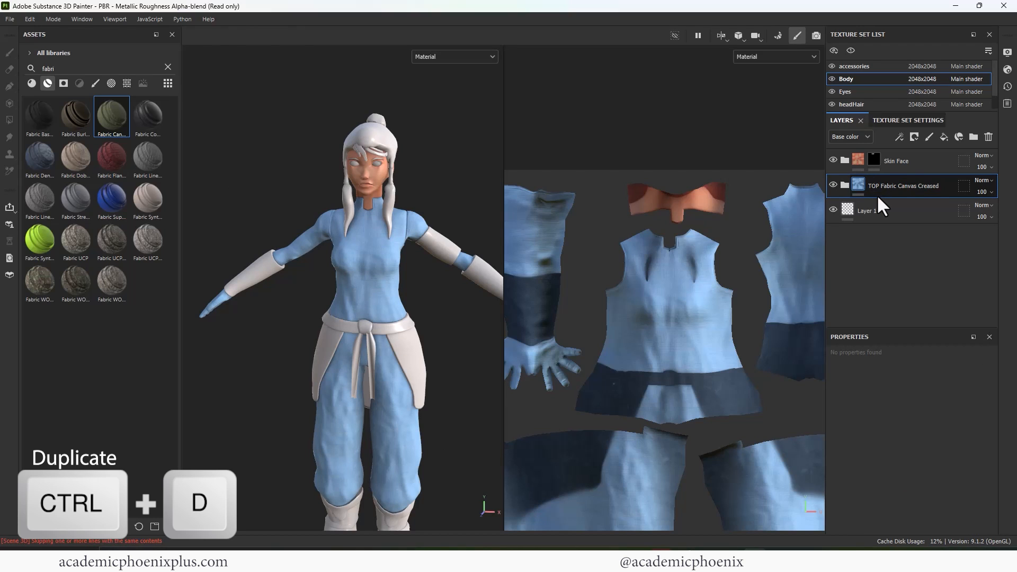
- Duplicate the TOP Fabric Canvas Creased folder and replace TOP with PANTS in the copy's name
{"action": "key", "text": "ctrl+d"}
{"action": "double_click", "coordinate": [873, 189]}
{"action": "key", "text": "End"}
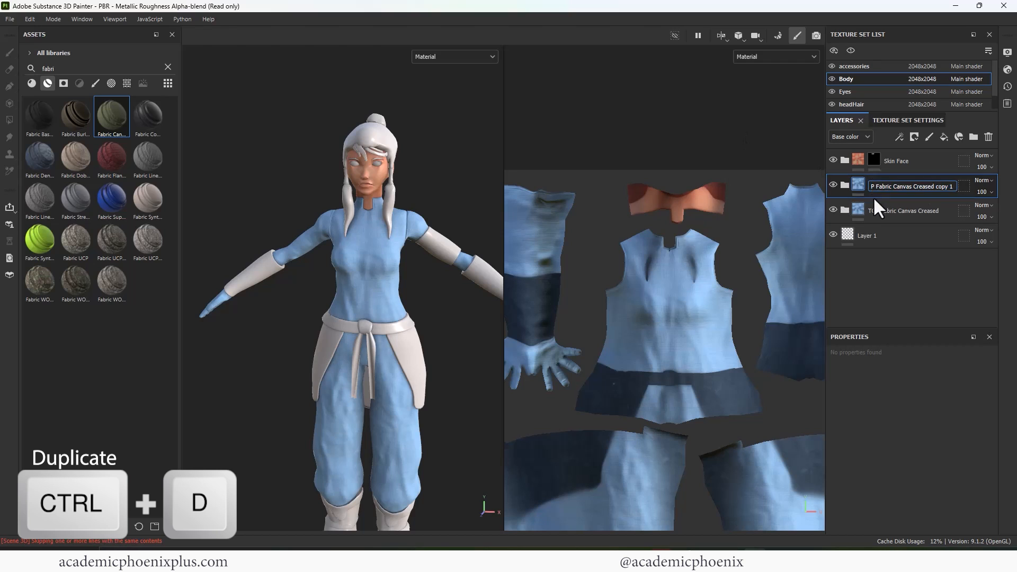
{"action": "left_click_drag", "start_coordinate": [875, 187], "coordinate": [863, 187]}
{"action": "type", "text": "PANTS"}
{"action": "key", "text": "Return"}
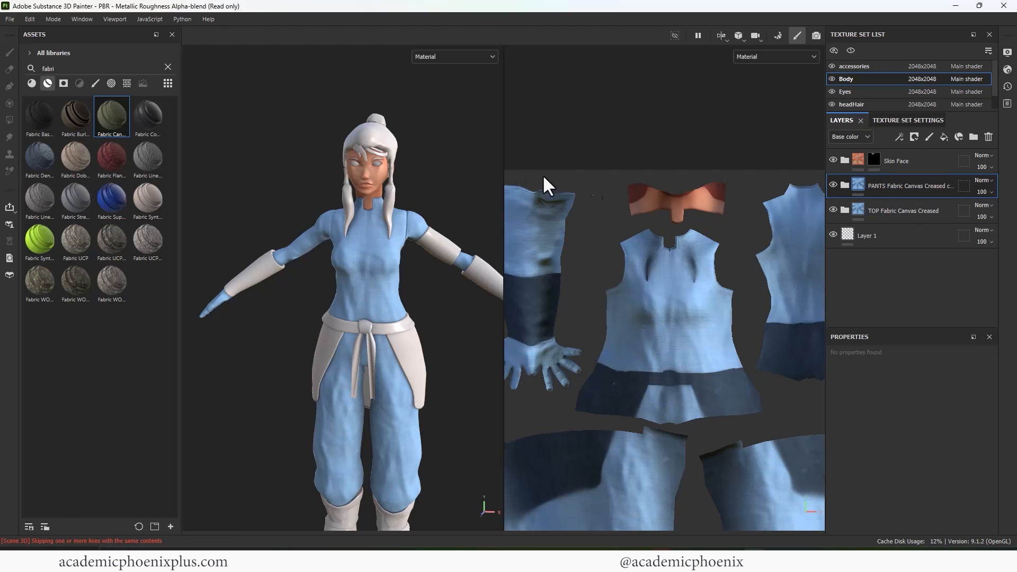
- Set the base color of the Base layer in the PANTS folder to dark blue 374852, sampled from the tunic's lower edge
{"action": "left_click", "coordinate": [844, 185]}
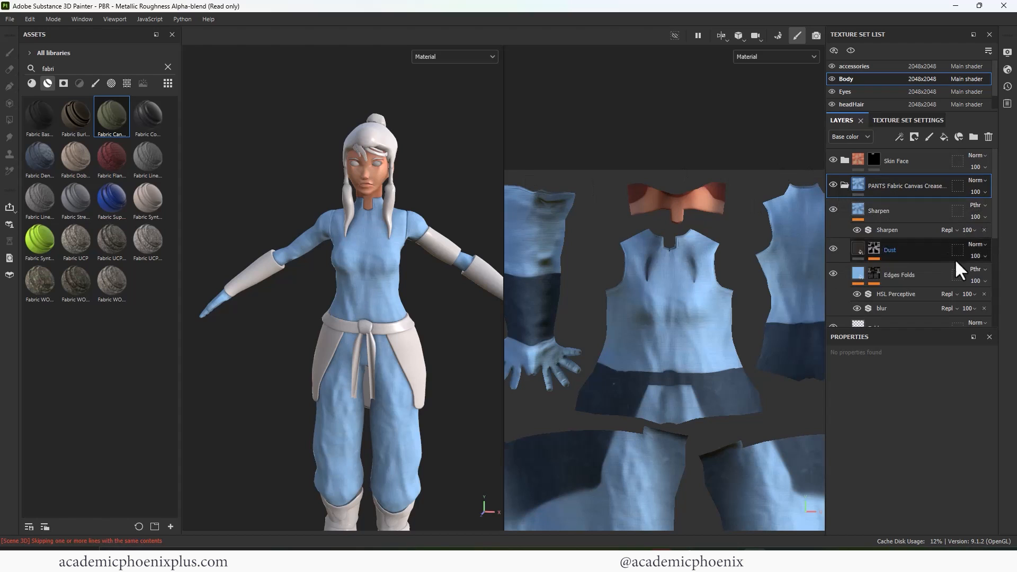
{"action": "left_click_drag", "start_coordinate": [996, 230], "coordinate": [998, 316]}
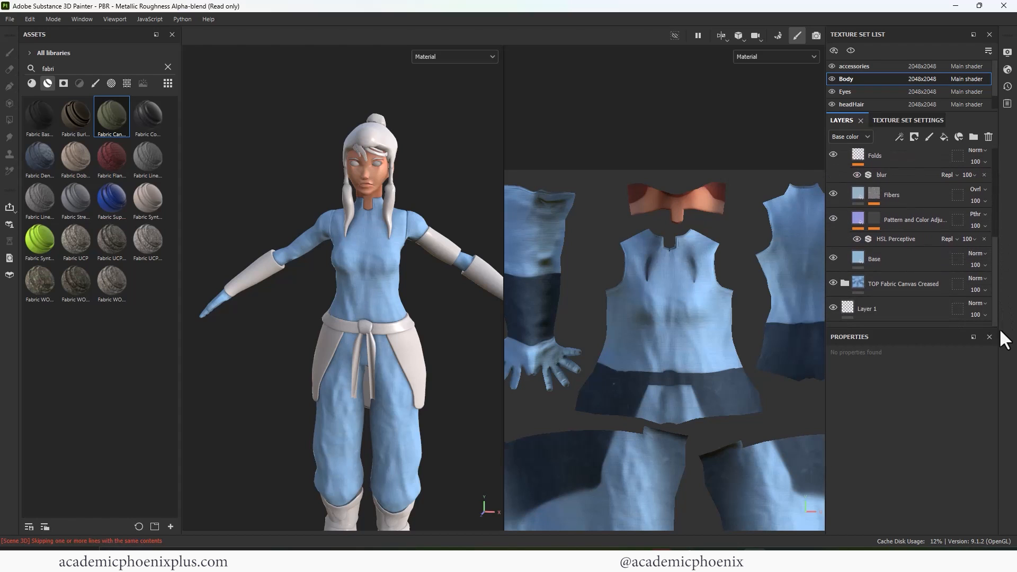
{"action": "left_click", "coordinate": [866, 259]}
{"action": "left_click", "coordinate": [901, 370]}
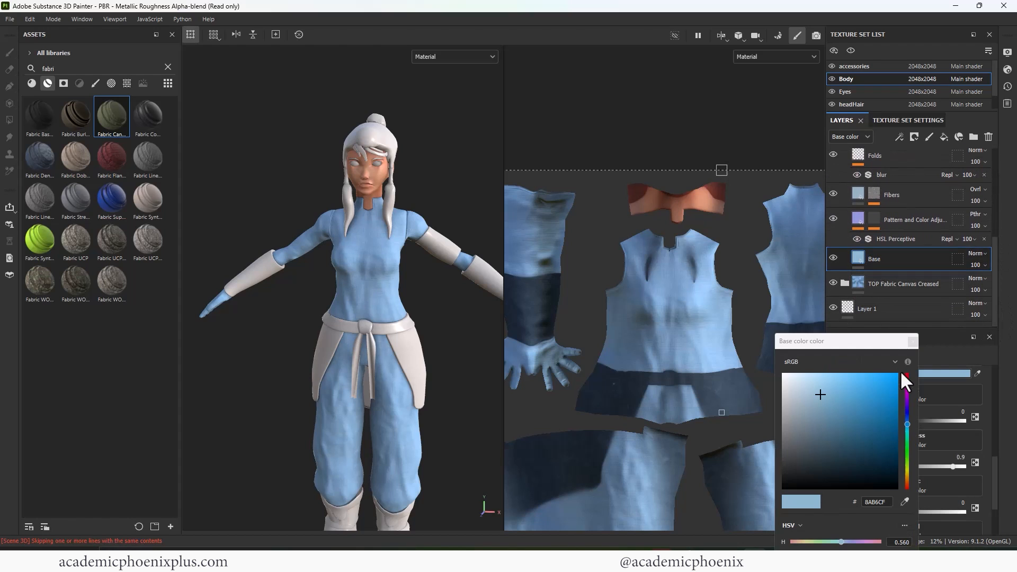
{"action": "left_click", "coordinate": [903, 501]}
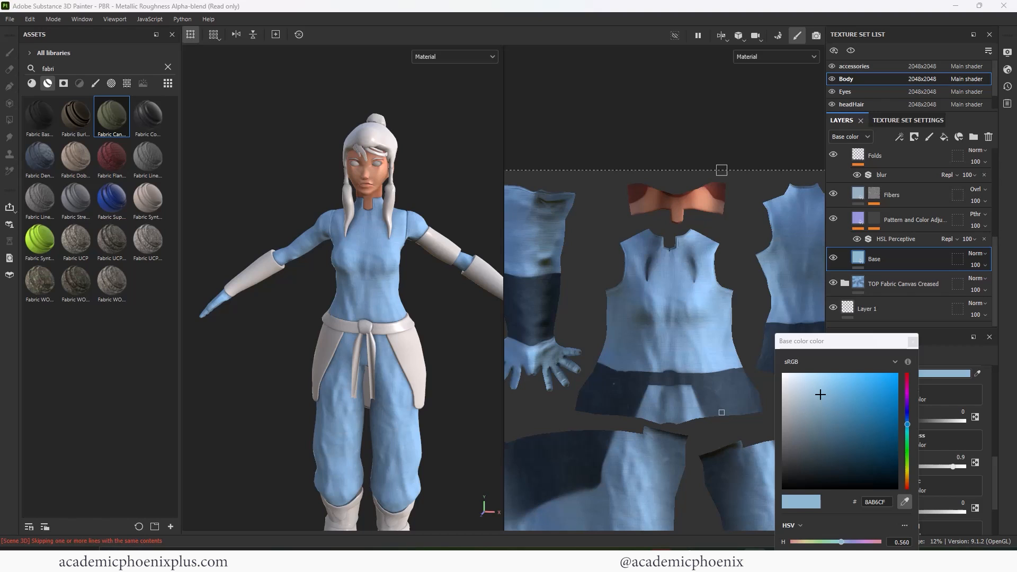
{"action": "left_click", "coordinate": [721, 412]}
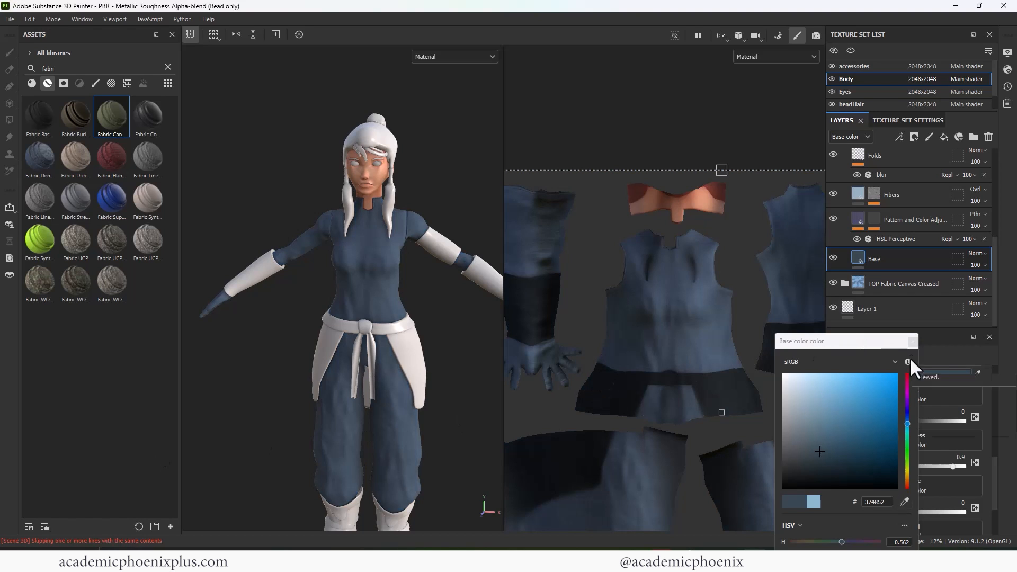
{"action": "left_click", "coordinate": [912, 342]}
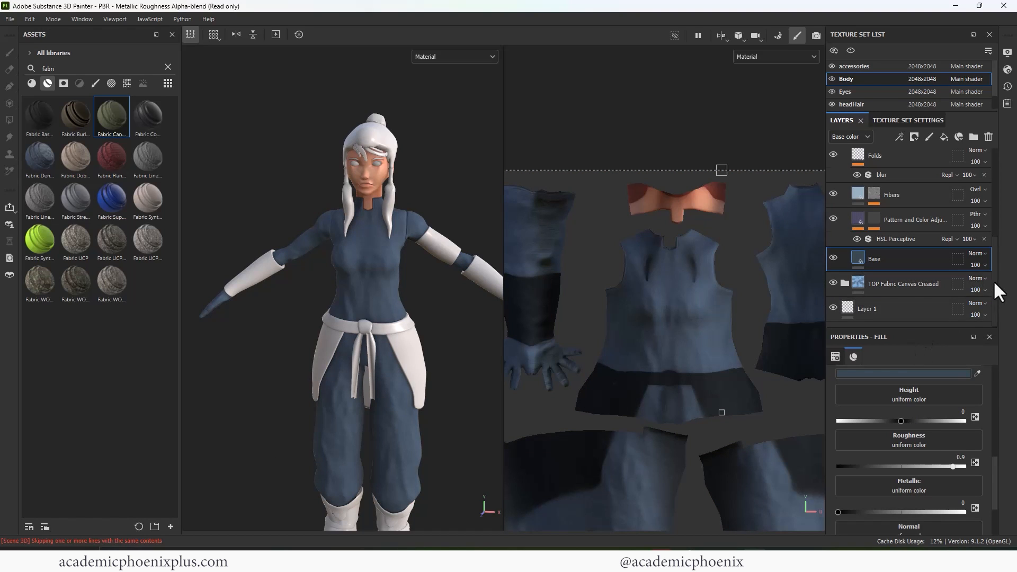
- Add a black mask to the PANTS folder and reveal both trouser-leg UV islands with UV chunk Polygon Fill
{"action": "left_click_drag", "start_coordinate": [993, 281], "coordinate": [985, 198]}
{"action": "right_click", "coordinate": [901, 186]}
{"action": "left_click", "coordinate": [907, 202]}
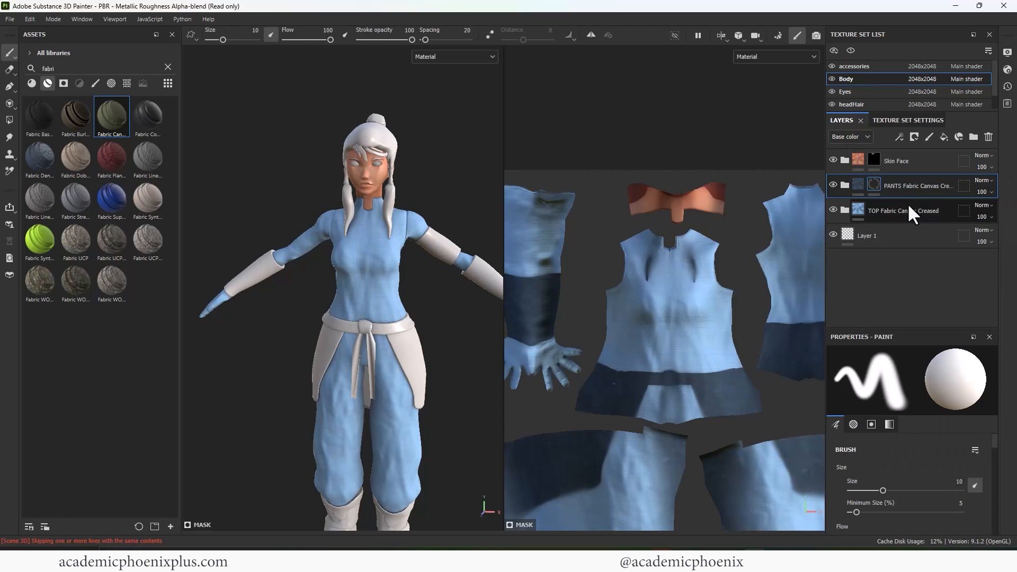
{"action": "left_click", "coordinate": [9, 119]}
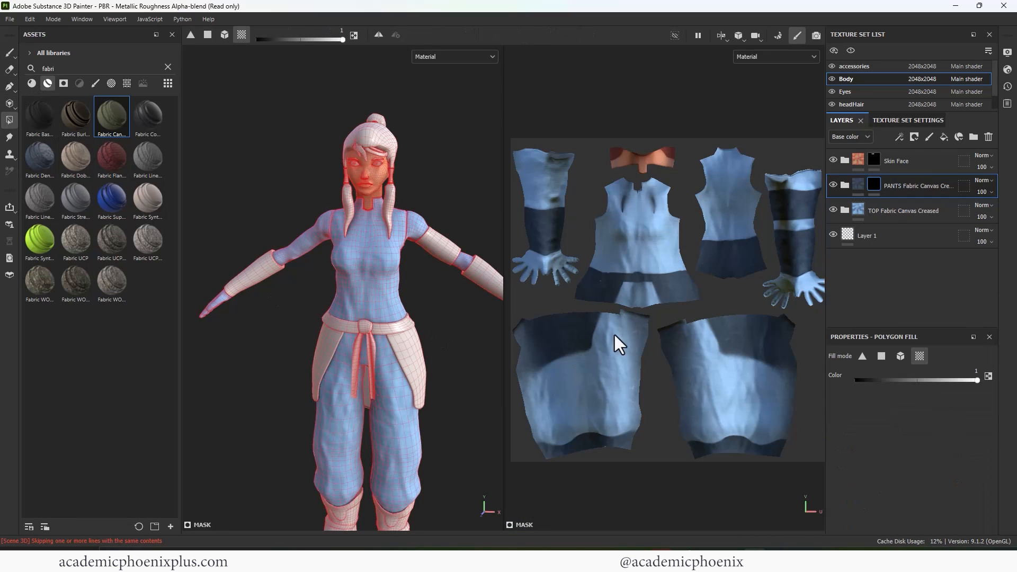
{"action": "left_click", "coordinate": [739, 379]}
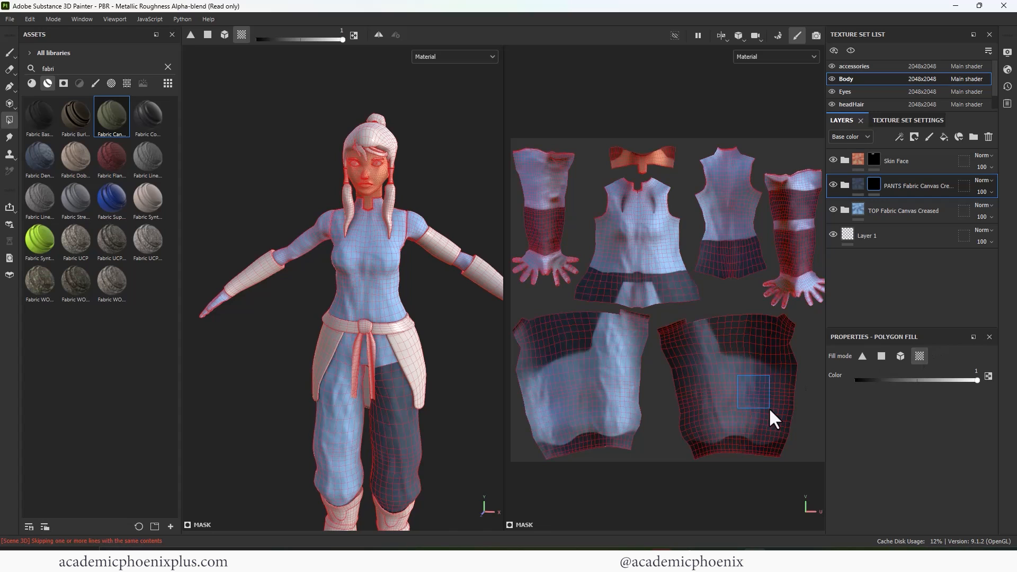
{"action": "left_click", "coordinate": [588, 397]}
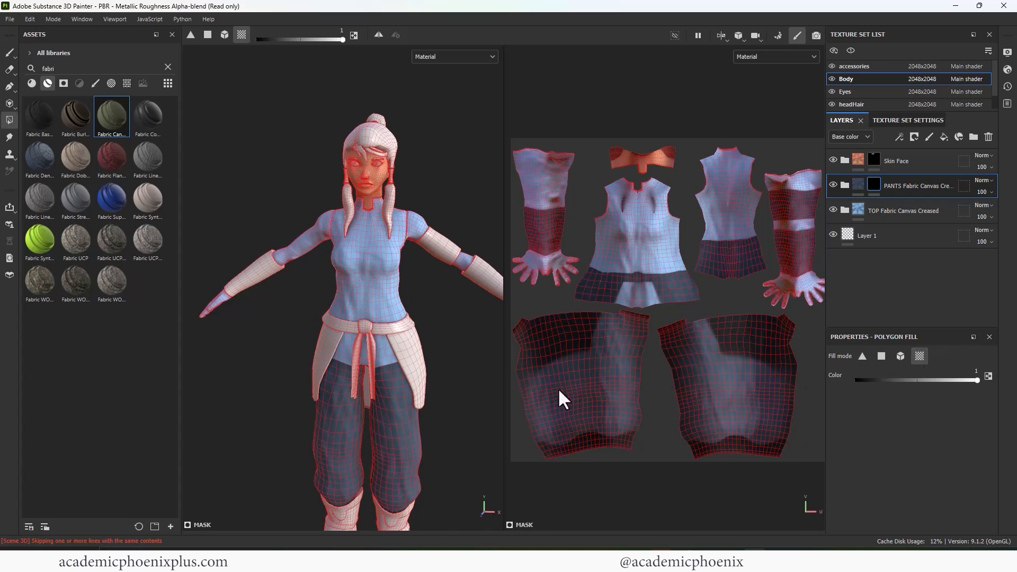
- Add the lower band of the front torso UV island to the PANTS mask with quad Polygon Fill, correcting stray faces
{"action": "left_click", "coordinate": [880, 357]}
{"action": "scroll", "coordinate": [634, 304], "scroll_direction": "up", "scroll_amount": 3}
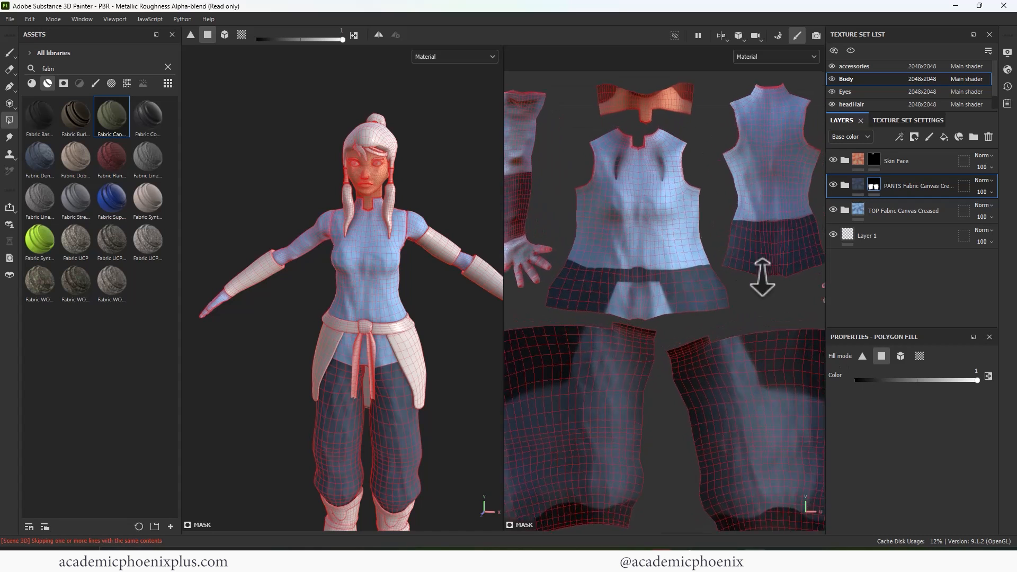
{"action": "left_click_drag", "start_coordinate": [614, 278], "coordinate": [664, 290]}
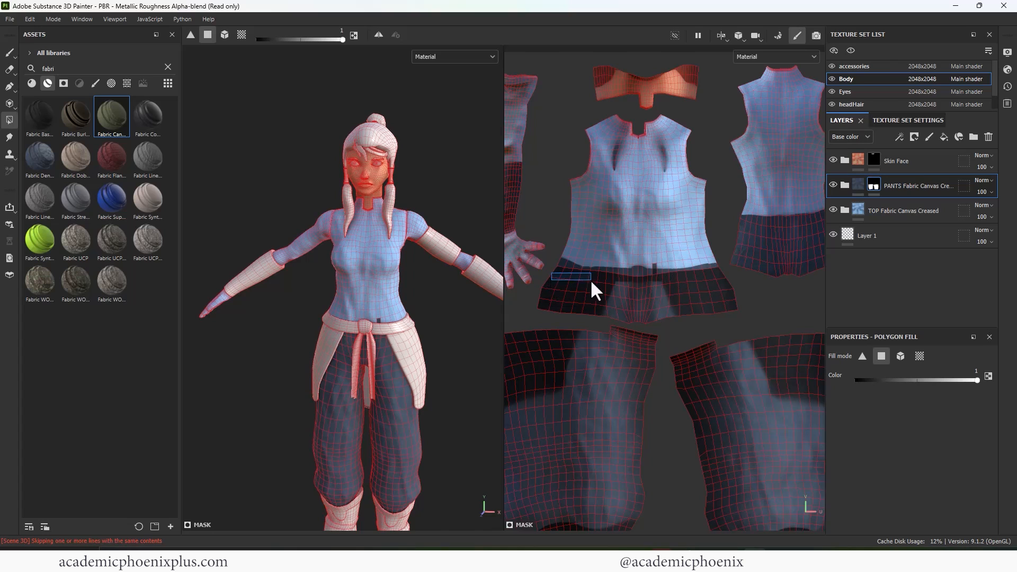
{"action": "left_click_drag", "start_coordinate": [601, 281], "coordinate": [604, 282]}
{"action": "left_click_drag", "start_coordinate": [673, 302], "coordinate": [707, 308]}
{"action": "left_click_drag", "start_coordinate": [882, 381], "coordinate": [869, 383]}
{"action": "key", "text": "x"}
{"action": "scroll", "coordinate": [724, 304], "scroll_direction": "down", "scroll_amount": 3}
{"action": "scroll", "coordinate": [431, 312], "scroll_direction": "down", "scroll_amount": 2}
{"action": "left_click_drag", "start_coordinate": [432, 312], "coordinate": [461, 302], "text": "alt"}
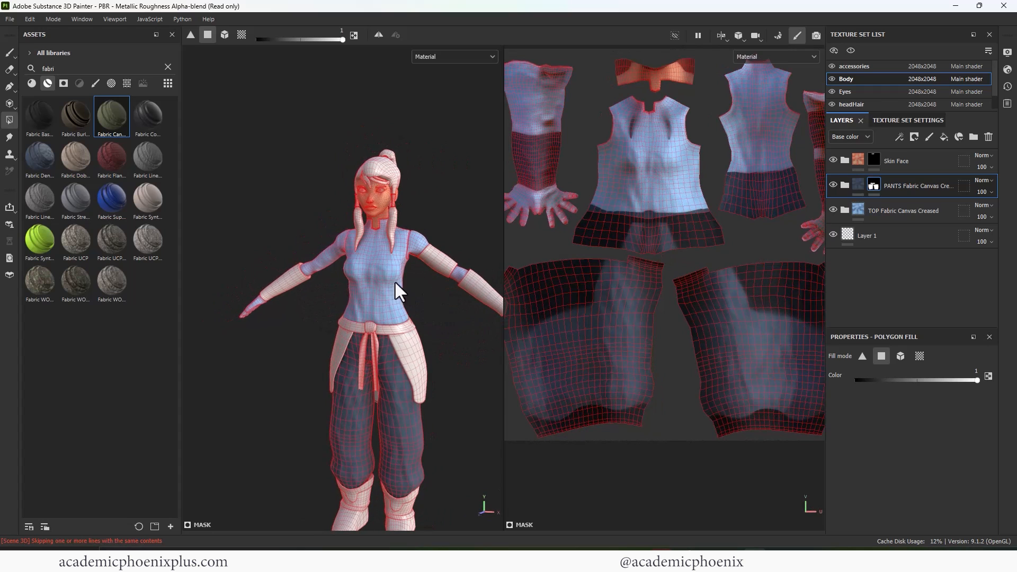
{"action": "middle_click_drag", "start_coordinate": [379, 212], "coordinate": [347, 254], "text": "alt"}
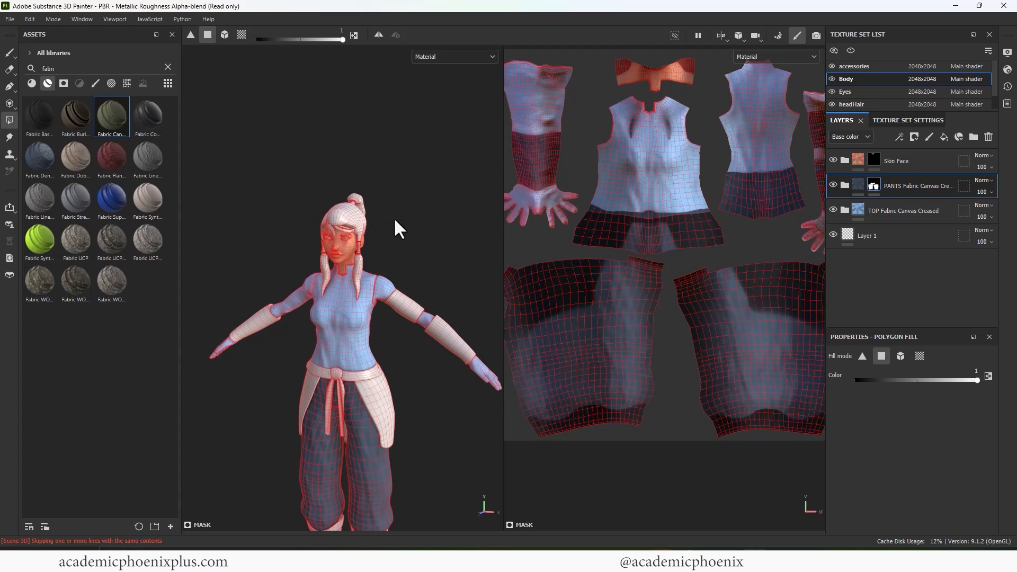
- Add both arm UV islands, including the hands, to the Skin Face folder's mask with UV chunk Polygon Fill
{"action": "left_click", "coordinate": [859, 160]}
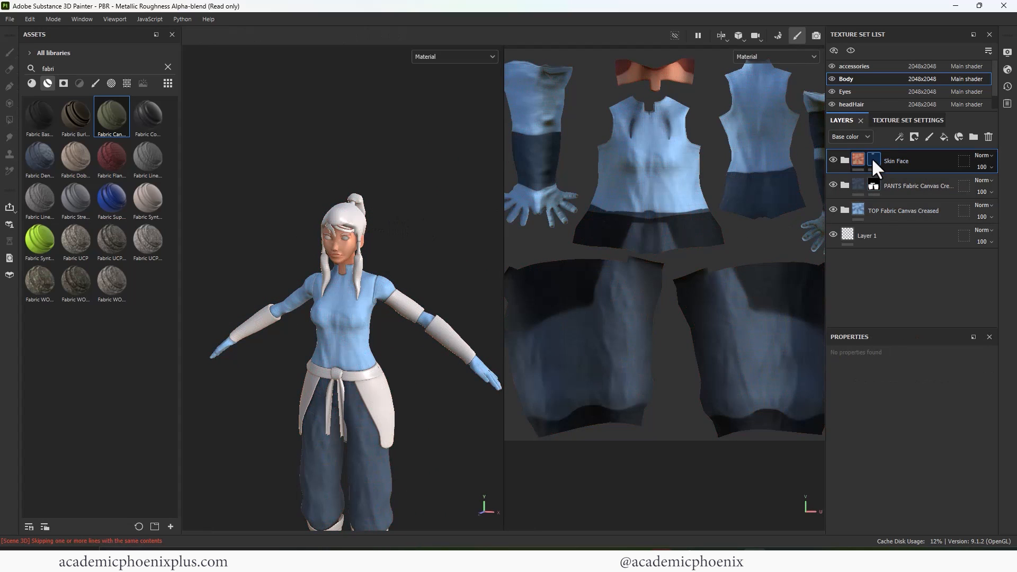
{"action": "middle_click_drag", "start_coordinate": [750, 188], "coordinate": [672, 236], "text": "alt"}
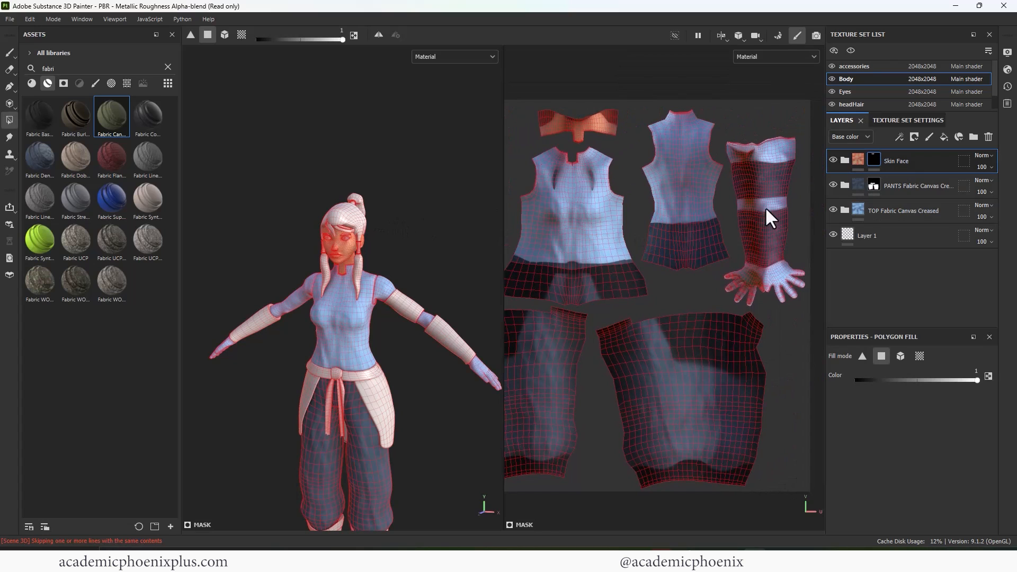
{"action": "left_click", "coordinate": [919, 357]}
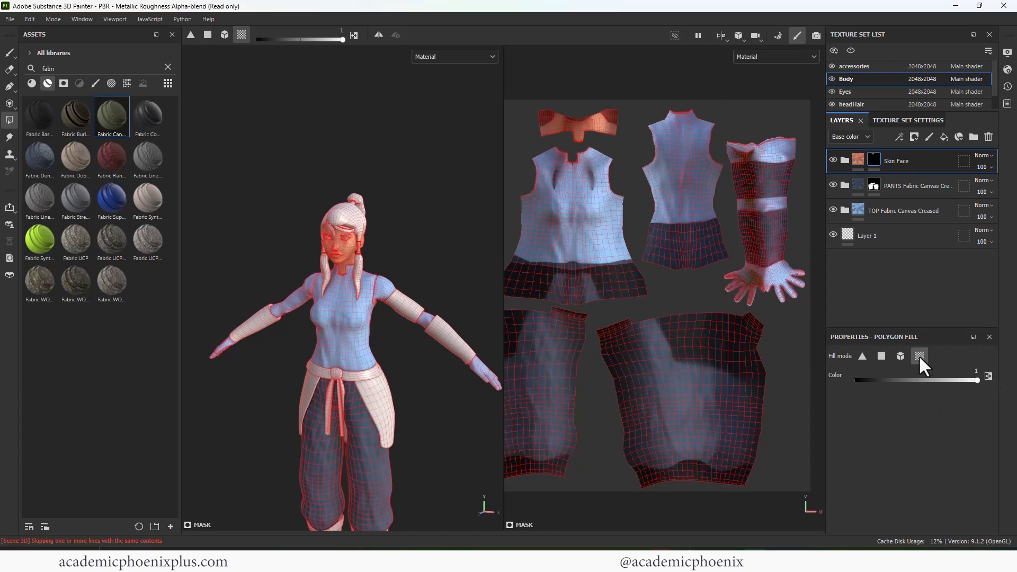
{"action": "left_click", "coordinate": [763, 182]}
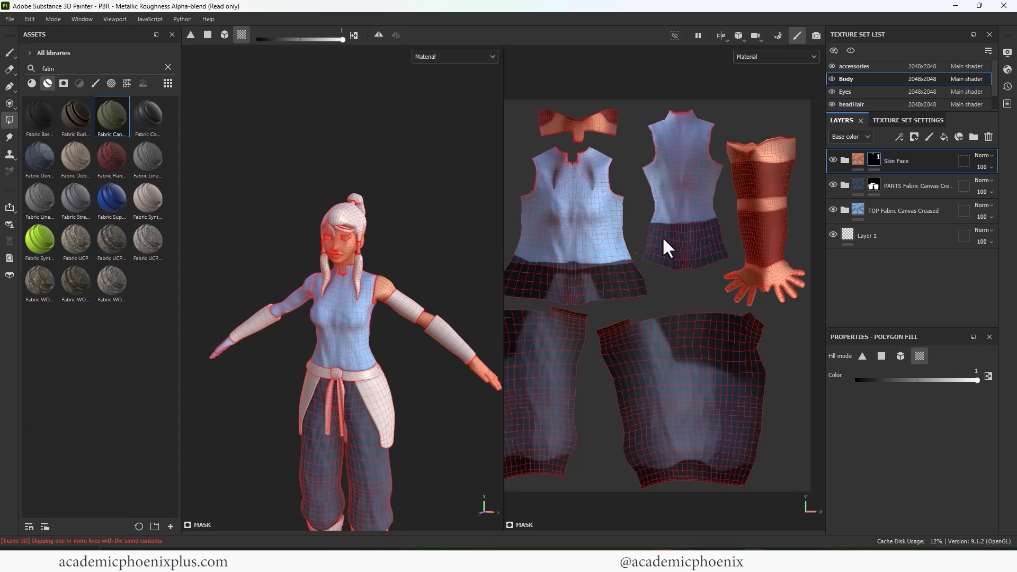
{"action": "middle_click_drag", "start_coordinate": [662, 236], "coordinate": [813, 254]}
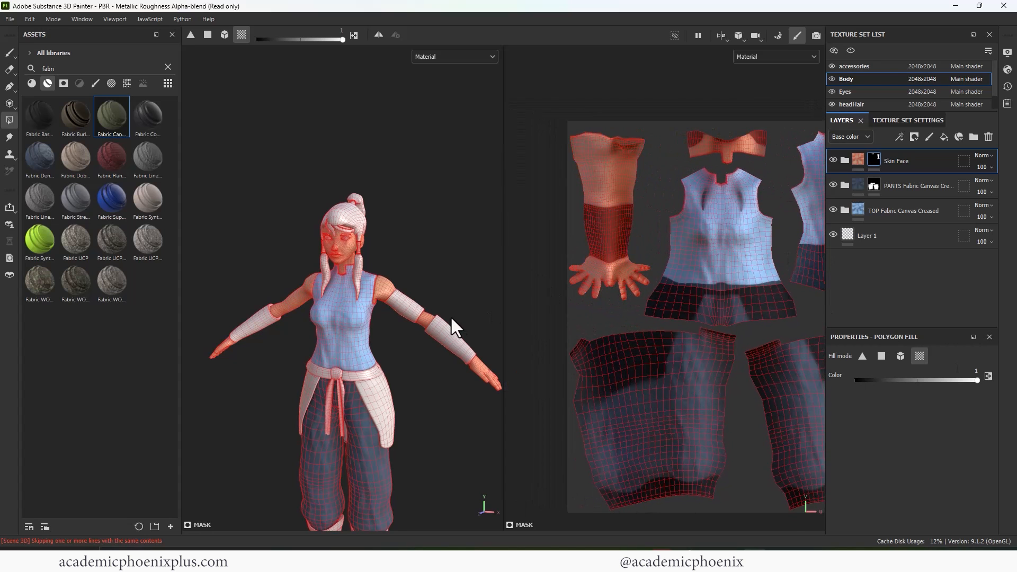
{"action": "middle_click_drag", "start_coordinate": [424, 402], "coordinate": [409, 312], "text": "alt"}
{"action": "left_click", "coordinate": [9, 52]}
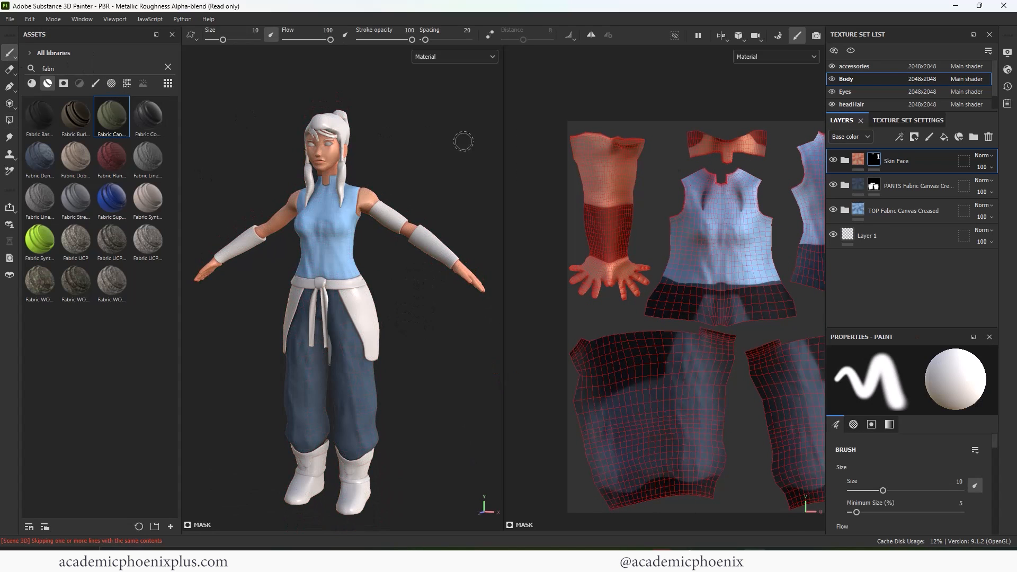
- Examine the arm pieces in the accessories texture set and compare them with the character reference sheet
{"action": "mouse_move", "coordinate": [454, 170]}
{"action": "left_mouse_down", "text": "alt"}
{"action": "mouse_move", "coordinate": [429, 141]}
{"action": "mouse_move", "coordinate": [405, 166]}
{"action": "left_mouse_up", "text": "alt"}
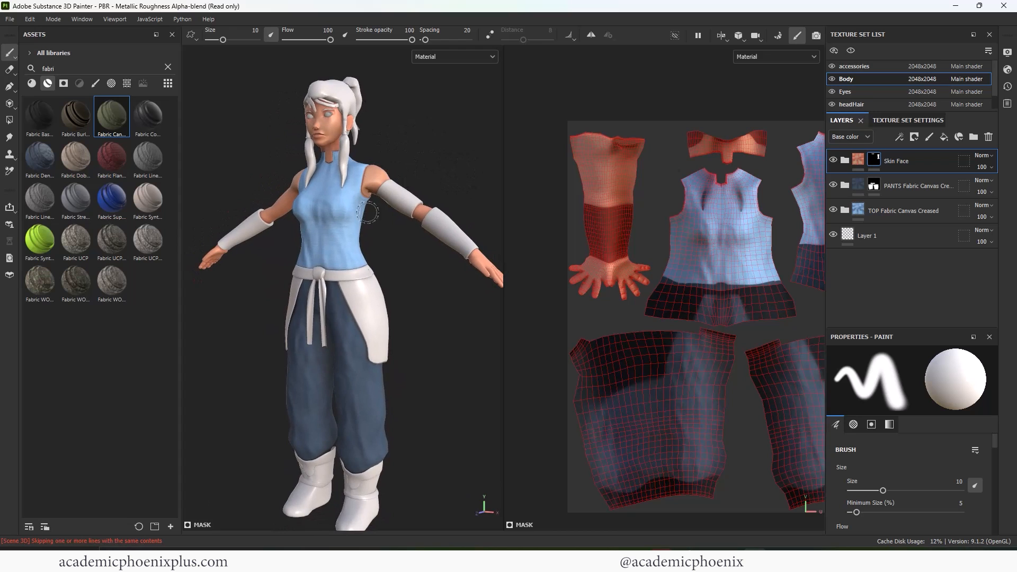
{"action": "right_click_drag", "start_coordinate": [447, 151], "coordinate": [443, 176], "text": "alt"}
{"action": "mouse_move", "coordinate": [443, 176]}
{"action": "left_mouse_down", "text": "alt"}
{"action": "mouse_move", "coordinate": [461, 209]}
{"action": "mouse_move", "coordinate": [404, 170]}
{"action": "mouse_move", "coordinate": [427, 181]}
{"action": "left_mouse_up", "text": "alt"}
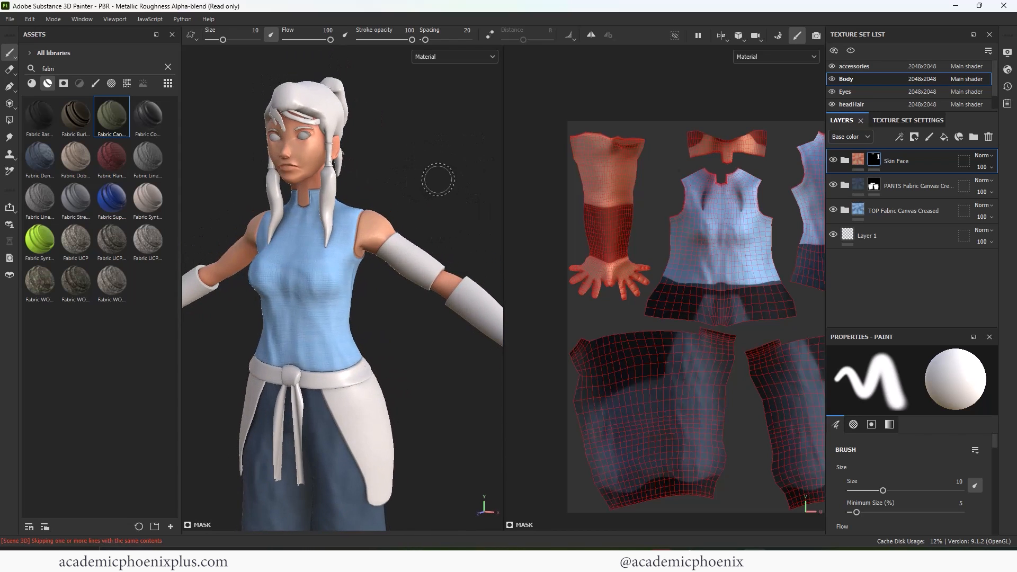
{"action": "left_click", "coordinate": [853, 66]}
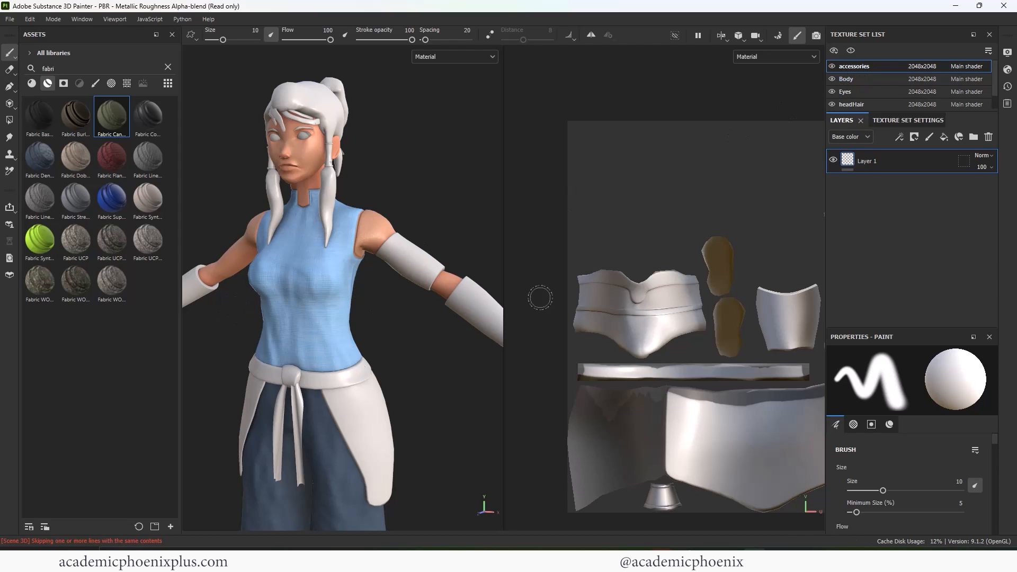
{"action": "middle_click_drag", "start_coordinate": [422, 196], "coordinate": [357, 162], "text": "alt"}
{"action": "right_click_drag", "start_coordinate": [356, 163], "coordinate": [513, 182], "text": "alt"}
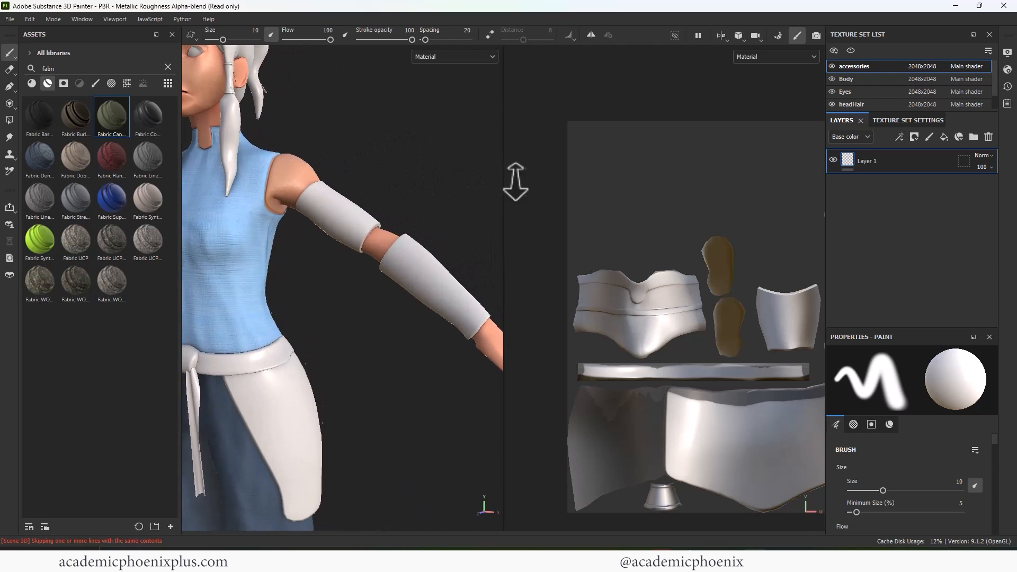
{"action": "mouse_move", "coordinate": [0, 165]}
{"action": "left_mouse_down"}
{"action": "mouse_move", "coordinate": [478, 84]}
{"action": "mouse_move", "coordinate": [476, 72]}
{"action": "left_mouse_up"}
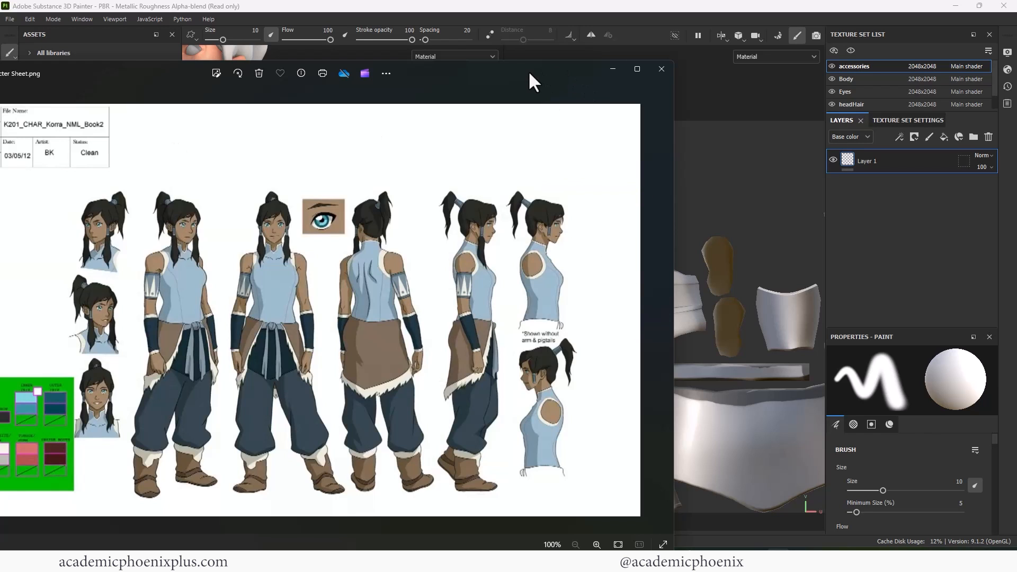
{"action": "left_click_drag", "start_coordinate": [529, 71], "coordinate": [0, 61]}
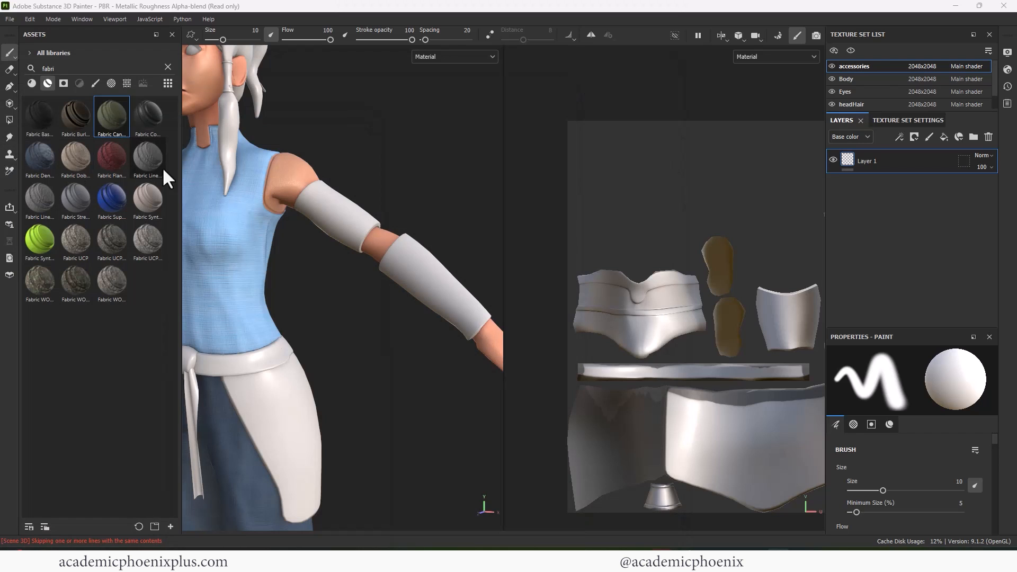
- Copy the PANTS Fabric Canvas Creased folder from the Body texture set into the accessories texture set
{"action": "left_click", "coordinate": [867, 80]}
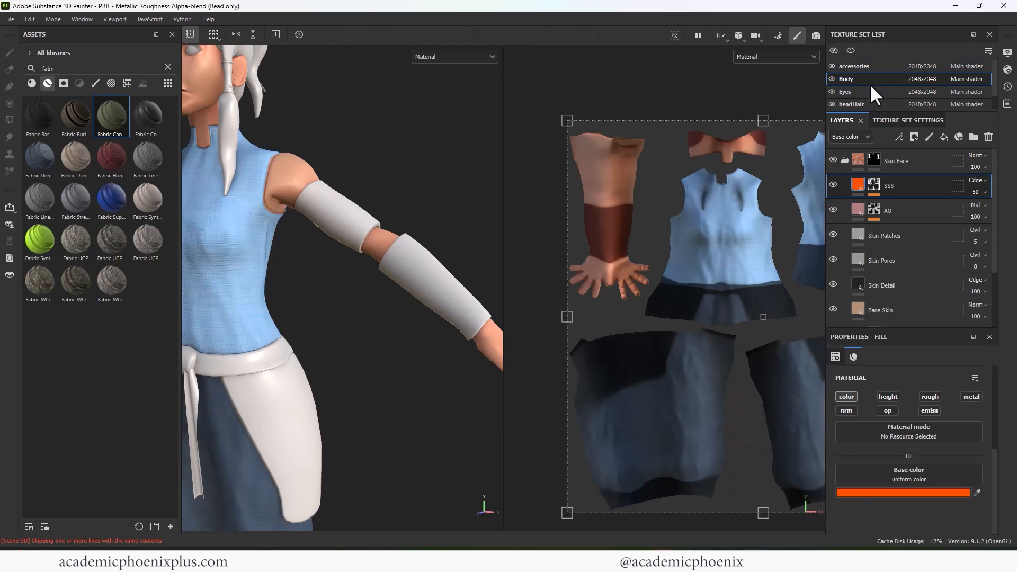
{"action": "left_click", "coordinate": [844, 160]}
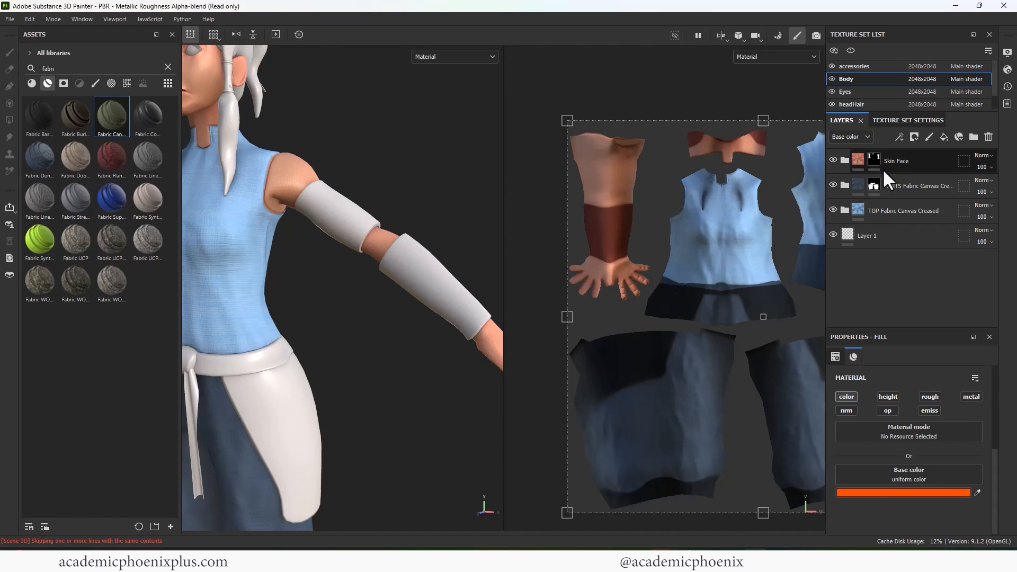
{"action": "left_click", "coordinate": [901, 189]}
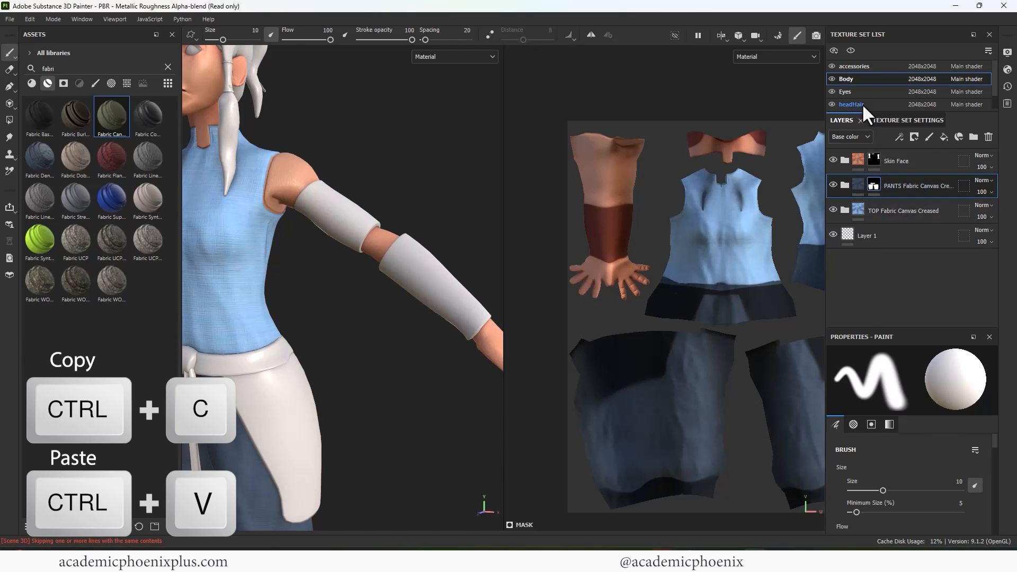
{"action": "left_click", "coordinate": [861, 67]}
{"action": "key", "text": "ctrl+v"}
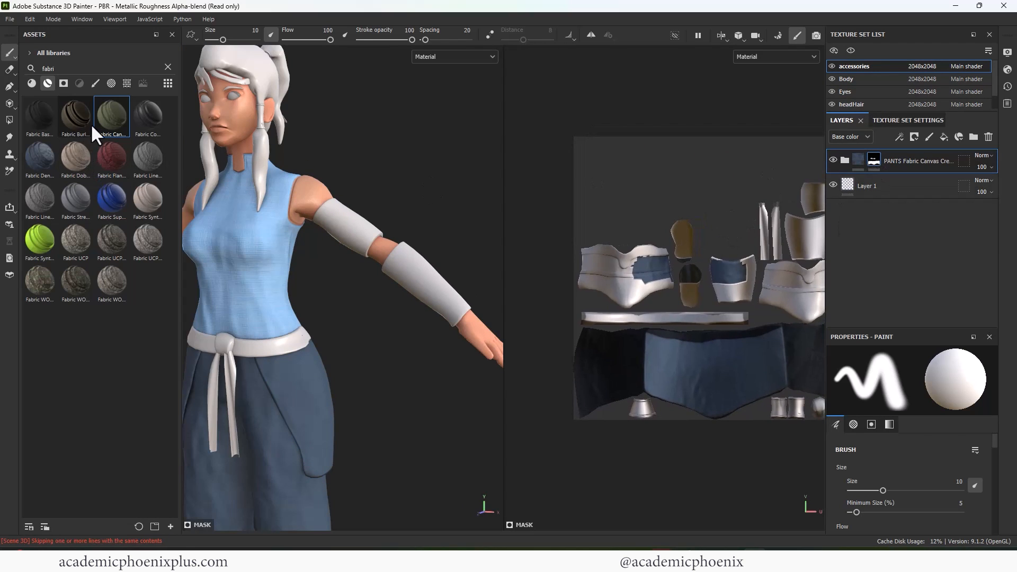
- Add both forearm guards to the pasted PANTS folder's mask using Polygon Fill in mesh mode
{"action": "left_click", "coordinate": [11, 120]}
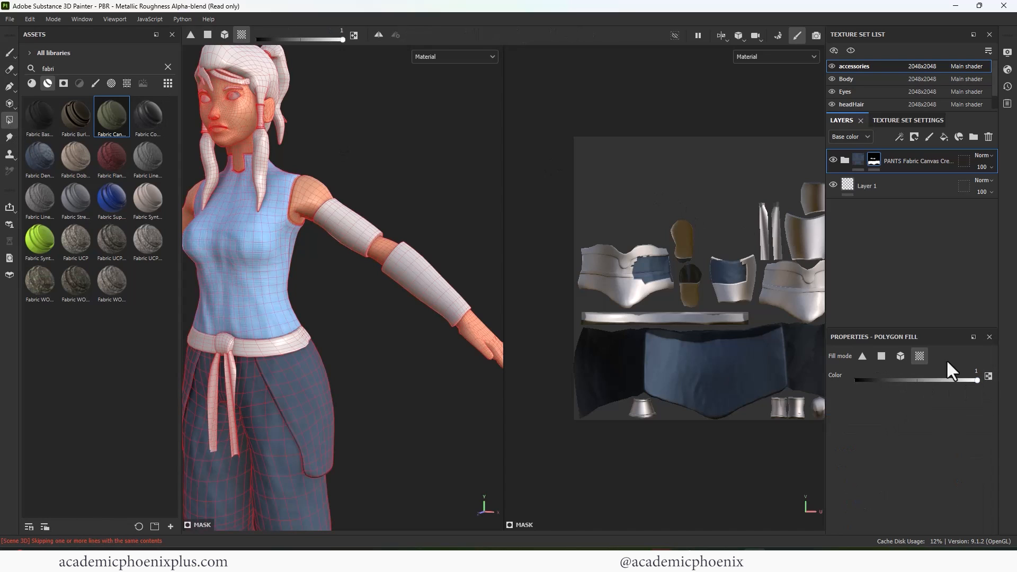
{"action": "scroll", "coordinate": [720, 258], "scroll_direction": "down", "scroll_amount": 2}
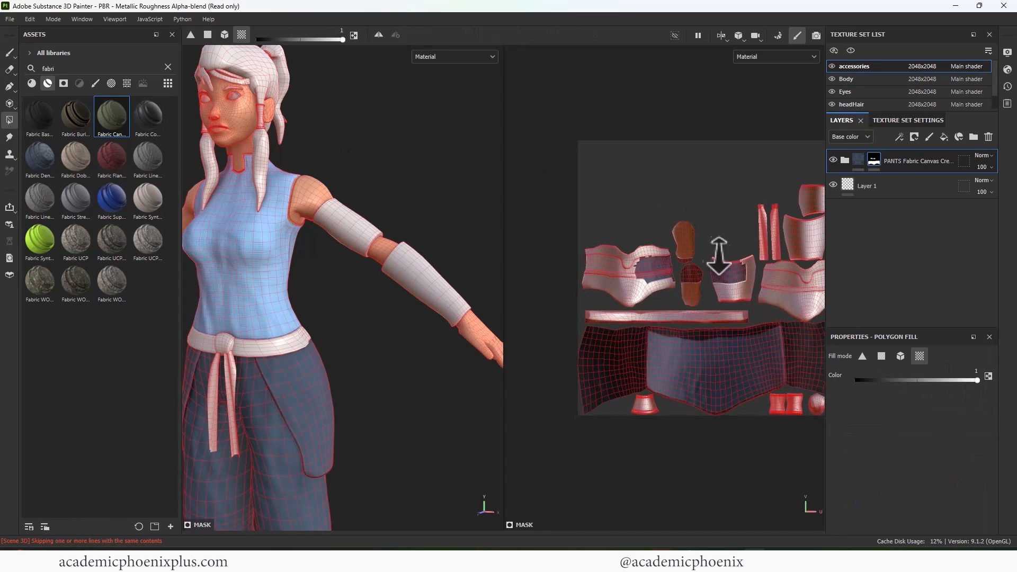
{"action": "left_click", "coordinate": [901, 356]}
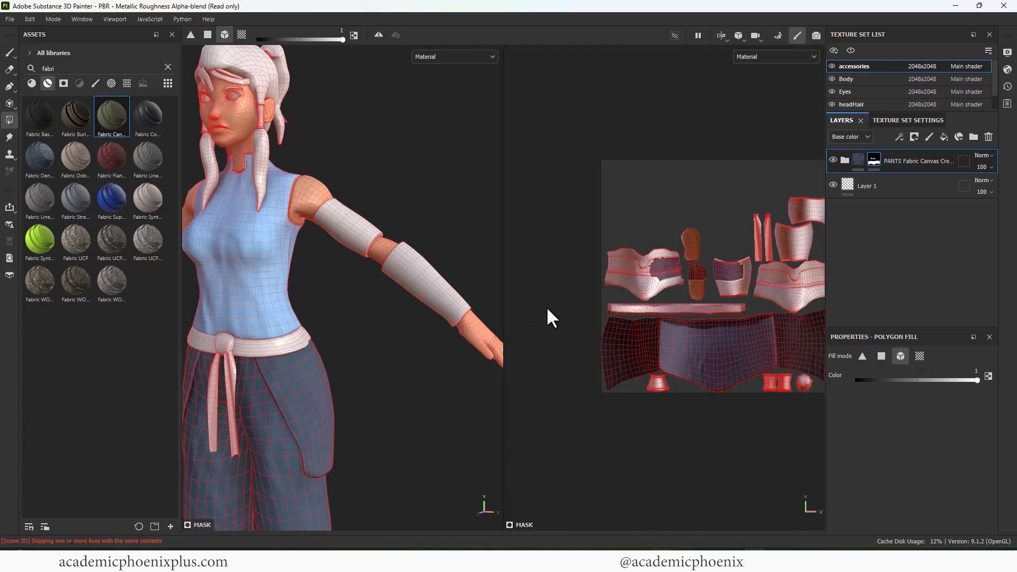
{"action": "left_click", "coordinate": [434, 305]}
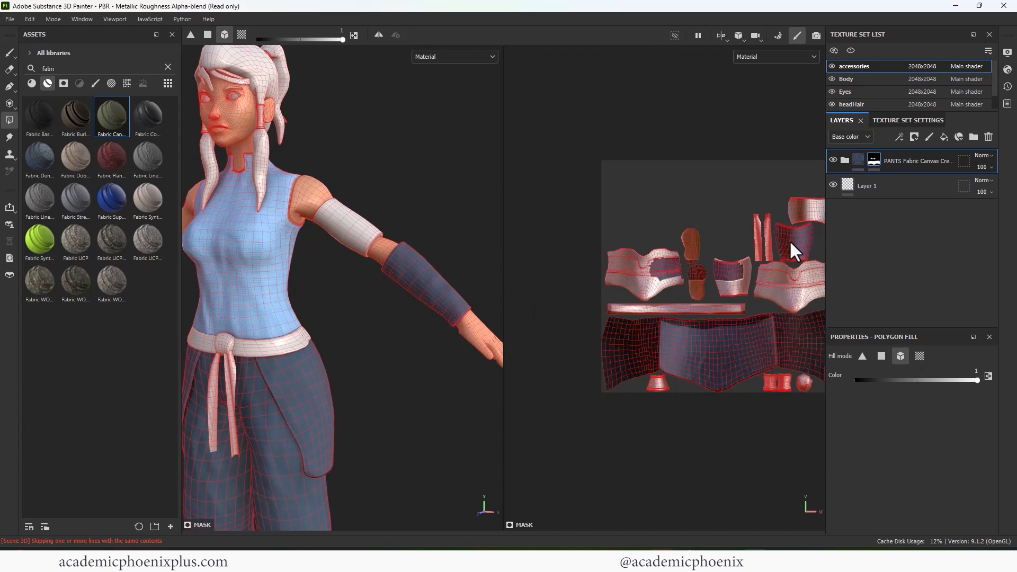
{"action": "left_click_drag", "start_coordinate": [477, 225], "coordinate": [383, 247], "text": "alt"}
{"action": "left_click", "coordinate": [237, 260]}
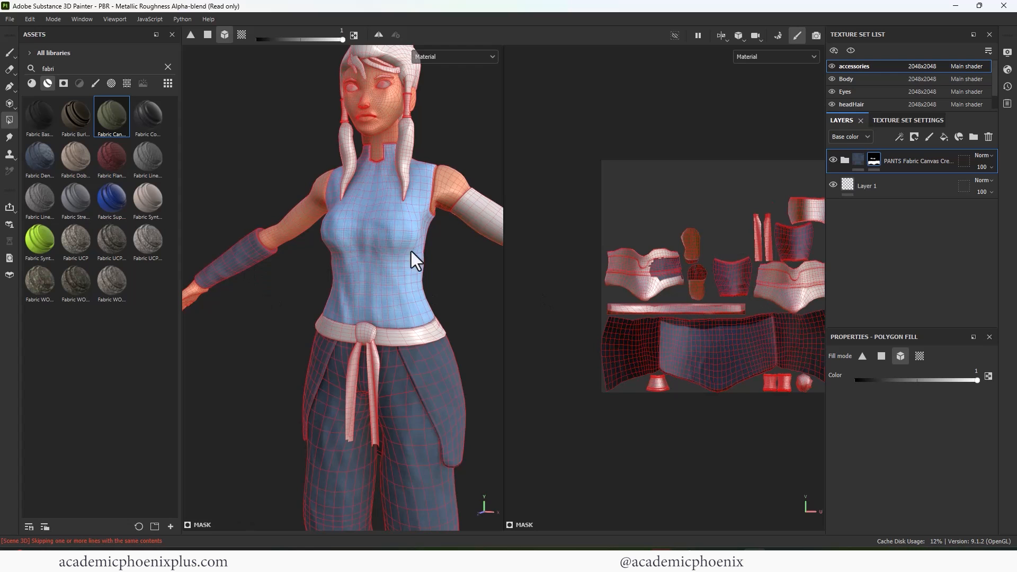
- Replace PANTS with Forearm in the name of the accessories fabric folder
{"action": "middle_click_drag", "start_coordinate": [411, 251], "coordinate": [356, 267], "text": "alt"}
{"action": "left_click_drag", "start_coordinate": [441, 279], "coordinate": [419, 268], "text": "alt"}
{"action": "mouse_move", "coordinate": [419, 268]}
{"action": "middle_mouse_down", "text": "alt"}
{"action": "mouse_move", "coordinate": [422, 259]}
{"action": "mouse_move", "coordinate": [405, 255]}
{"action": "middle_mouse_up", "text": "alt"}
{"action": "mouse_move", "coordinate": [405, 256]}
{"action": "right_mouse_down", "text": "alt"}
{"action": "mouse_move", "coordinate": [455, 243]}
{"action": "mouse_move", "coordinate": [409, 243]}
{"action": "right_mouse_up", "text": "alt"}
{"action": "left_click_drag", "start_coordinate": [408, 243], "coordinate": [430, 233], "text": "alt"}
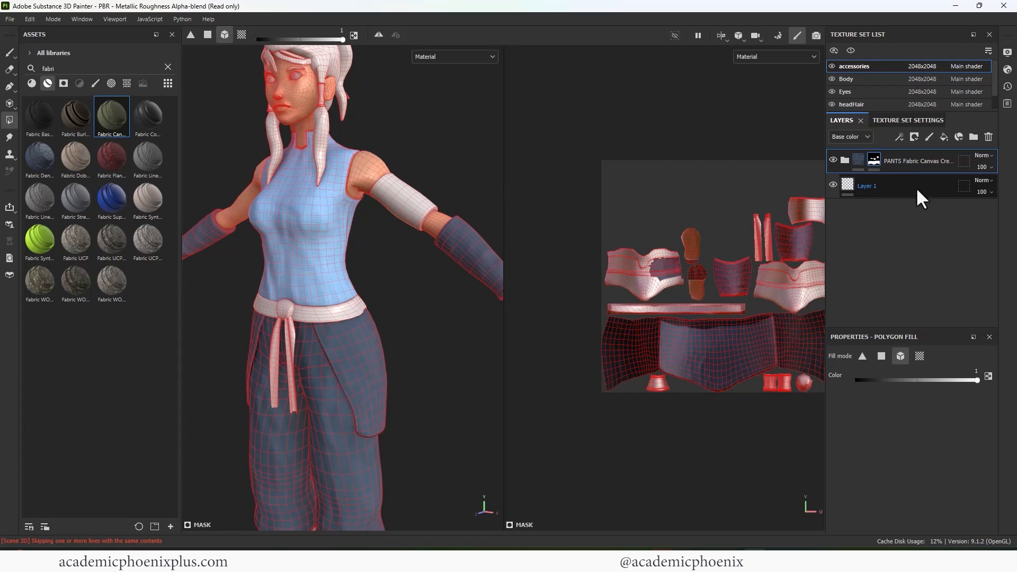
{"action": "double_click", "coordinate": [898, 160]}
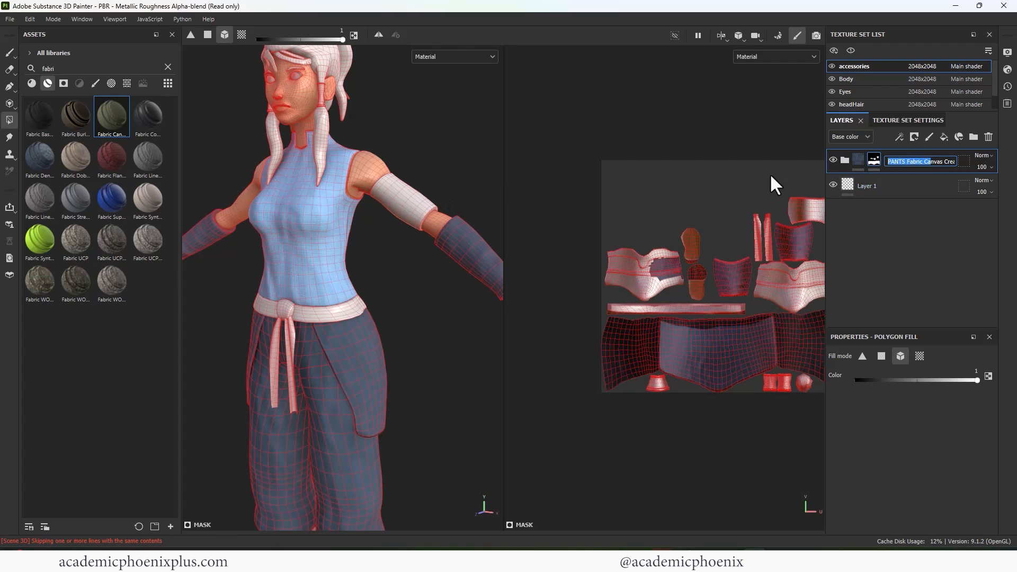
{"action": "left_click", "coordinate": [886, 162]}
{"action": "type", "text": "Foreba"}
{"action": "key", "text": "BackSpace"}
{"action": "type", "text": "rm"}
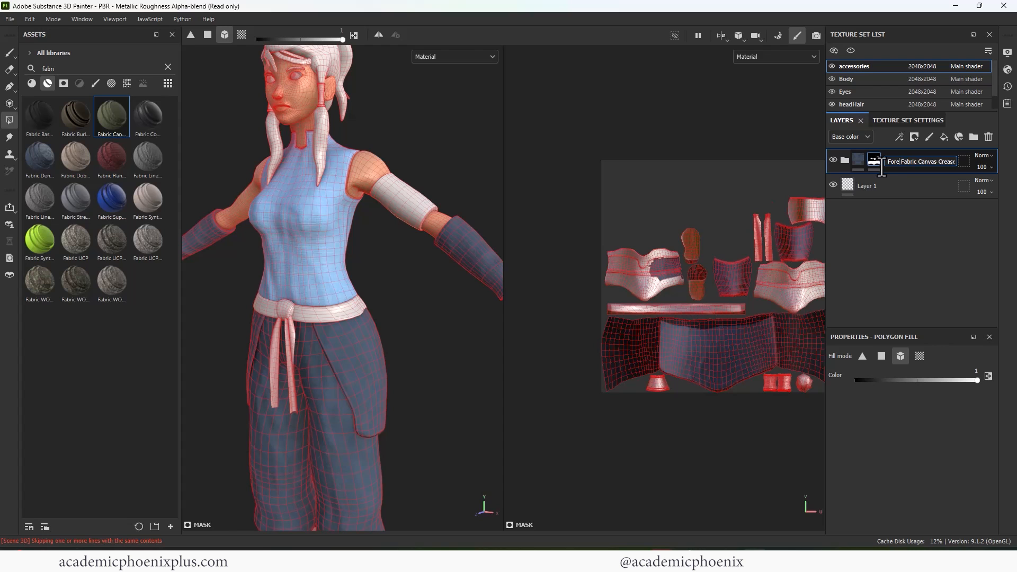
{"action": "key", "text": "Return"}
- Duplicate the Forearm Fabric Canvas Creased folder and restrict the copy's cleared mask to the upper-arm band with mesh Polygon Fill
{"action": "key", "text": "ctrl+d"}
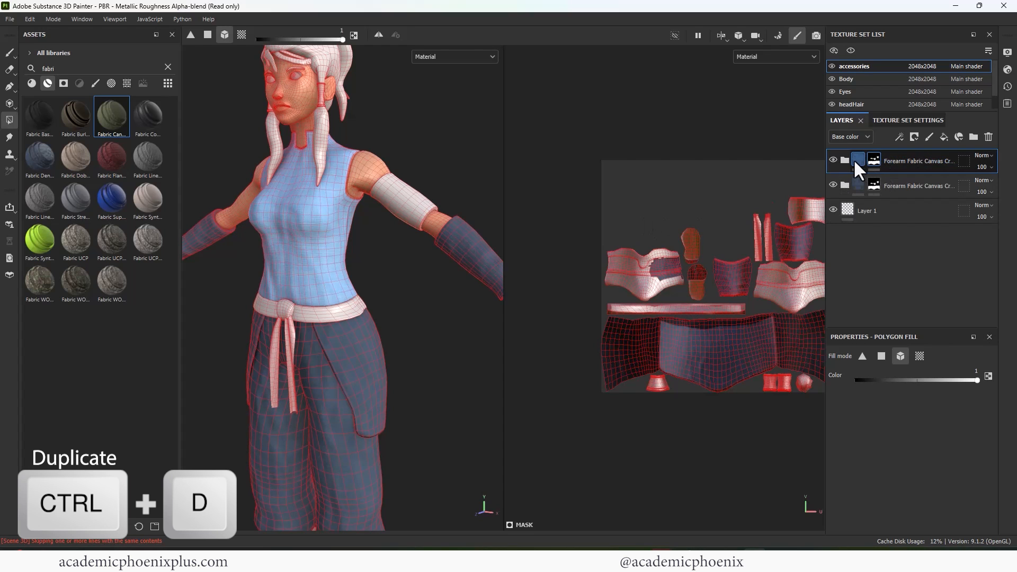
{"action": "right_click", "coordinate": [856, 159]}
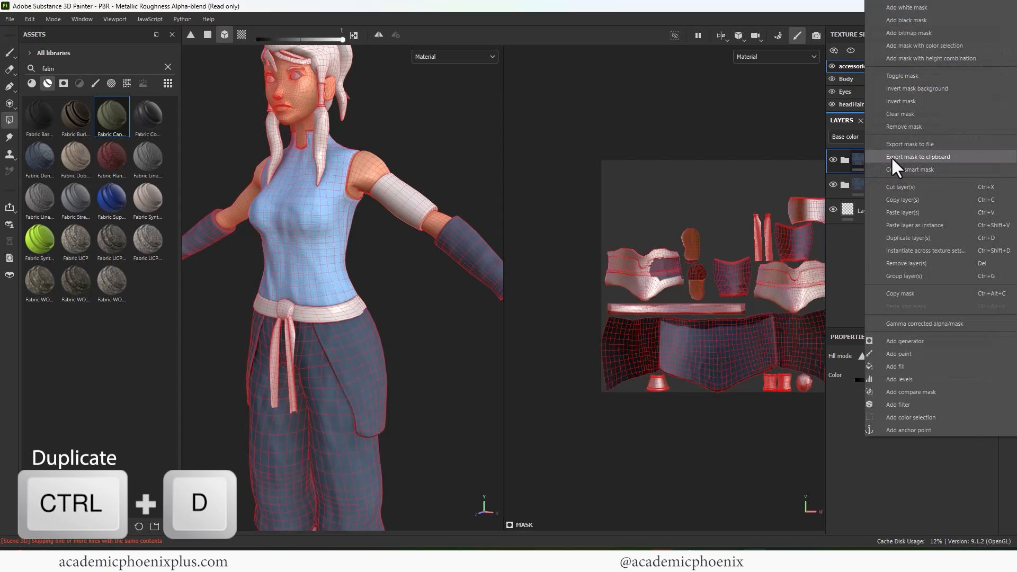
{"action": "left_click", "coordinate": [903, 114]}
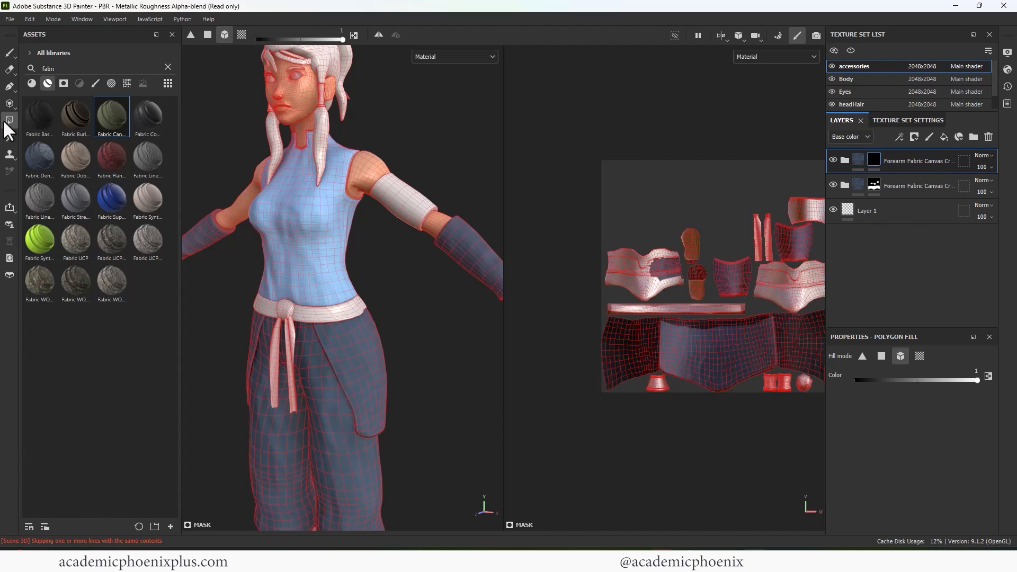
{"action": "left_click", "coordinate": [403, 197]}
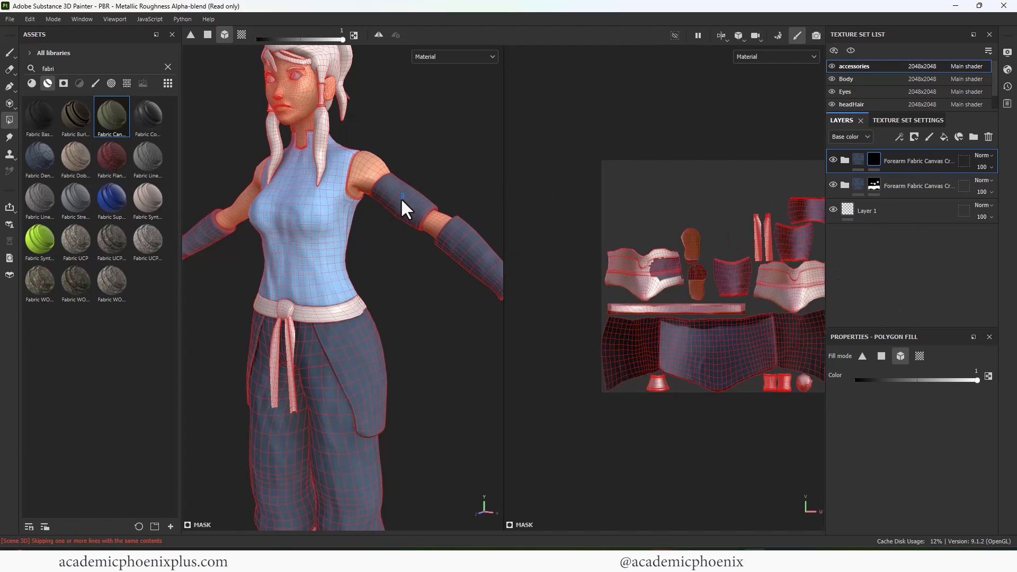
- Set the base color of the Base layer in the duplicated Forearm folder to grey-blue 768D97, sampled with the eyedropper
{"action": "left_click", "coordinate": [856, 159]}
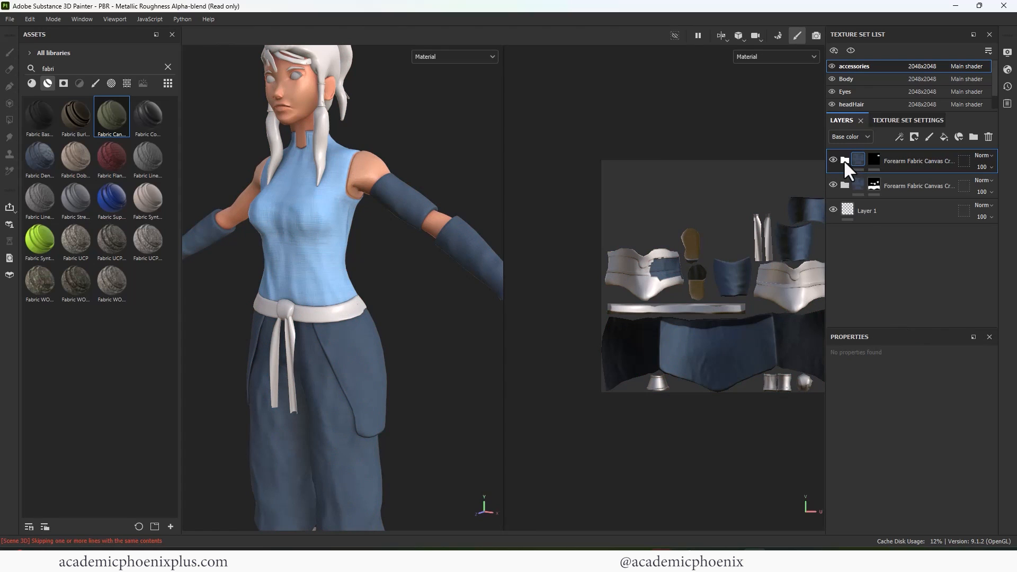
{"action": "left_click", "coordinate": [844, 160]}
{"action": "left_click_drag", "start_coordinate": [994, 230], "coordinate": [993, 319]}
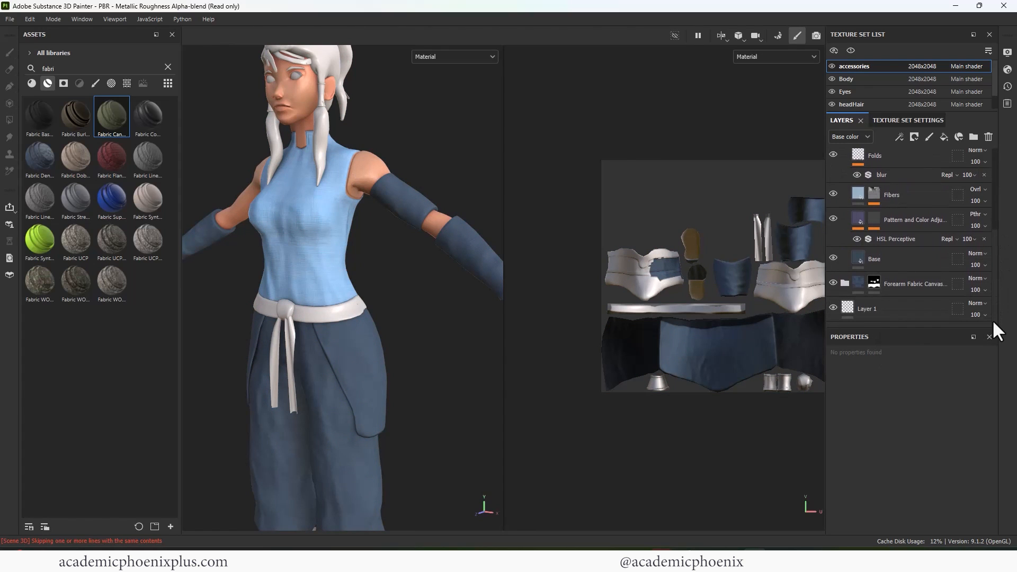
{"action": "left_click", "coordinate": [888, 258]}
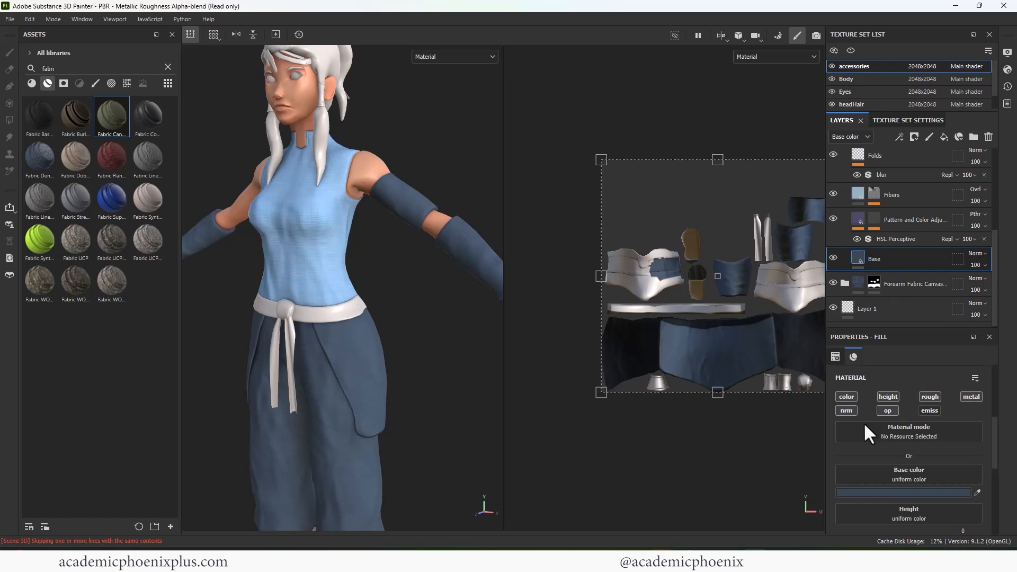
{"action": "left_click", "coordinate": [940, 494]}
{"action": "left_click", "coordinate": [905, 501]}
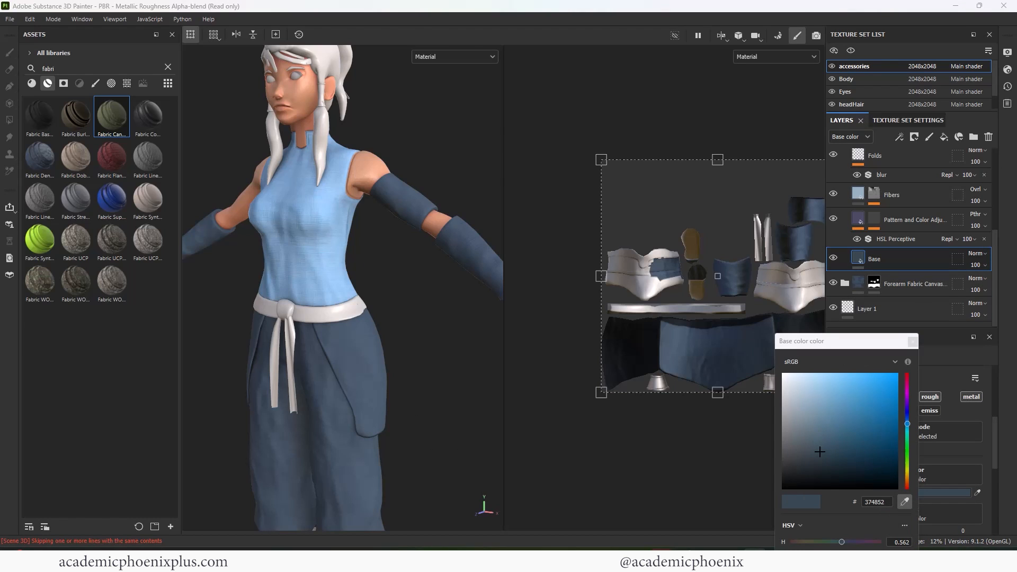
{"action": "left_click", "coordinate": [1, 365]}
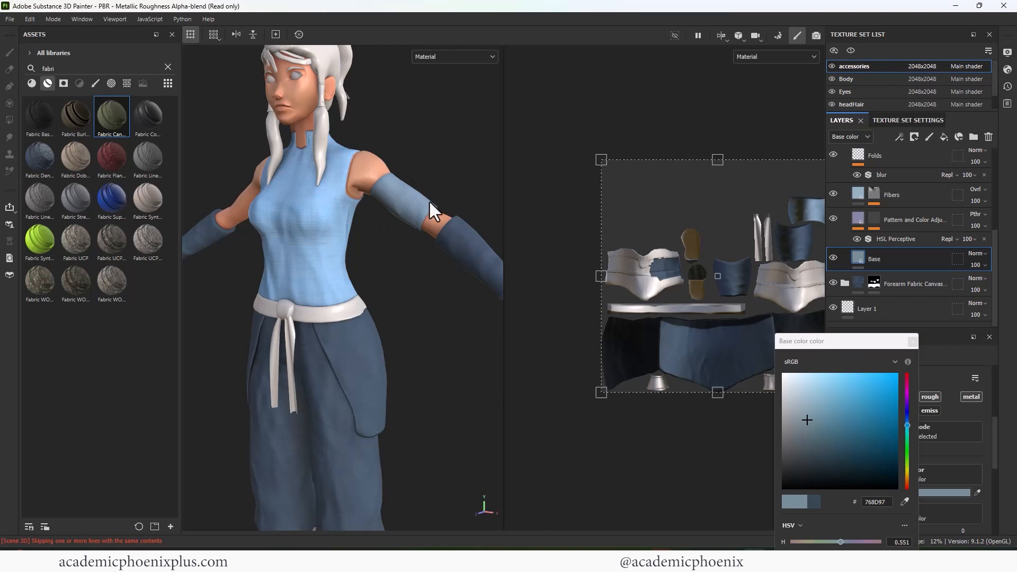
{"action": "left_click", "coordinate": [912, 342]}
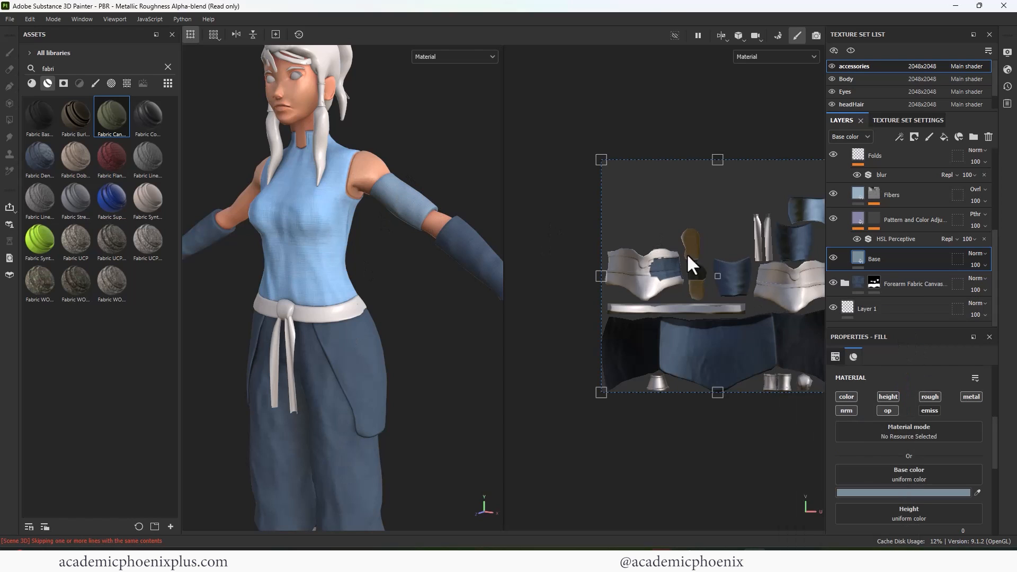
{"action": "left_click_drag", "start_coordinate": [400, 236], "coordinate": [324, 196], "text": "alt"}
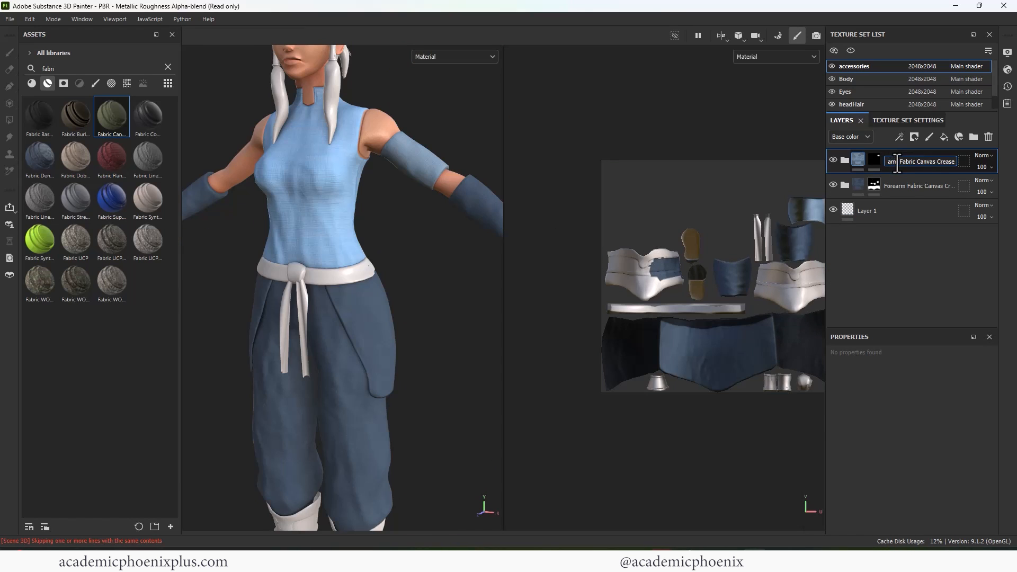
- Examine the fabric colors on the character's top, upper-arm bands, forearm guards and pants from several angles
{"action": "middle_click_drag", "start_coordinate": [416, 151], "coordinate": [420, 205], "text": "alt"}
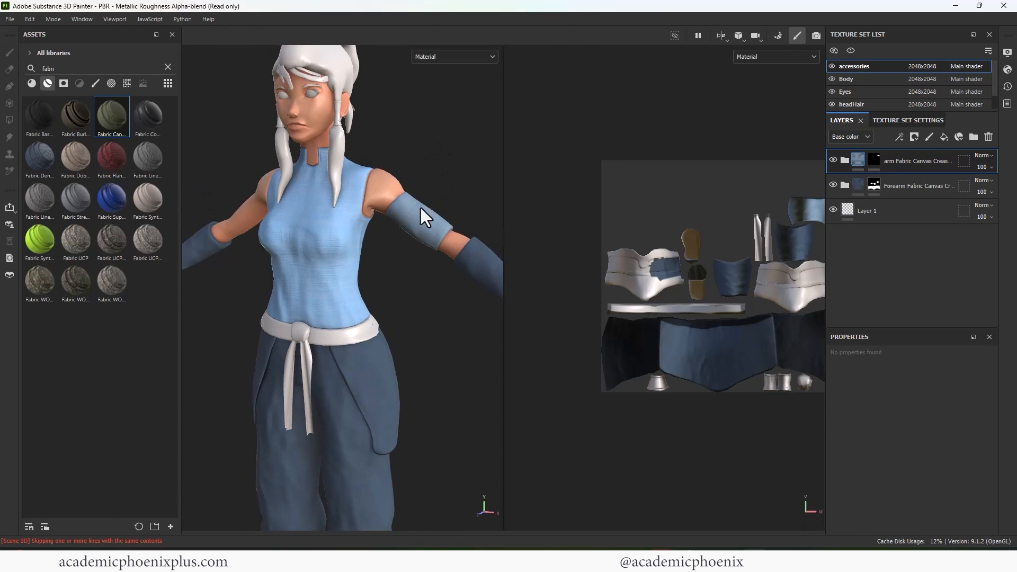
{"action": "right_click_drag", "start_coordinate": [419, 205], "coordinate": [361, 195], "text": "alt"}
{"action": "middle_click_drag", "start_coordinate": [361, 196], "coordinate": [331, 224], "text": "alt"}
{"action": "left_click_drag", "start_coordinate": [331, 224], "coordinate": [379, 196], "text": "alt"}
{"action": "right_click_drag", "start_coordinate": [379, 195], "coordinate": [343, 217], "text": "alt"}
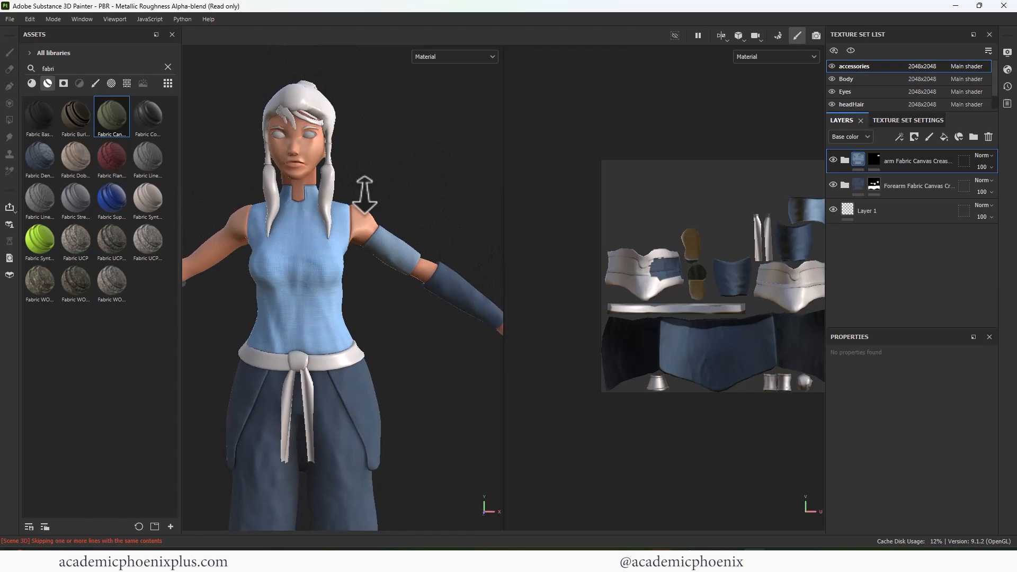
{"action": "middle_click_drag", "start_coordinate": [343, 217], "coordinate": [344, 246], "text": "alt"}
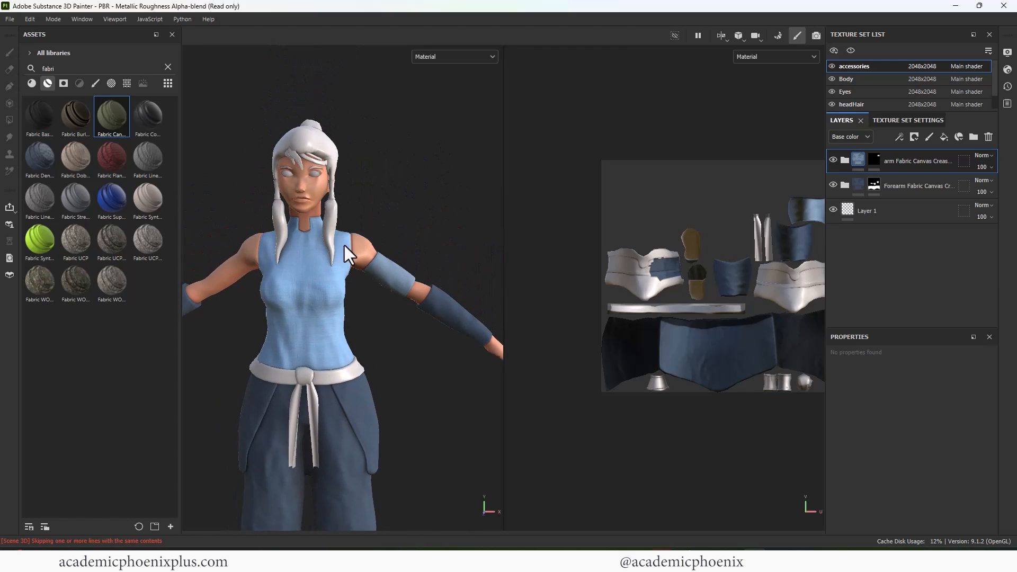
{"action": "right_click_drag", "start_coordinate": [392, 220], "coordinate": [421, 233], "text": "alt"}
{"action": "left_click_drag", "start_coordinate": [421, 233], "coordinate": [383, 240], "text": "alt"}
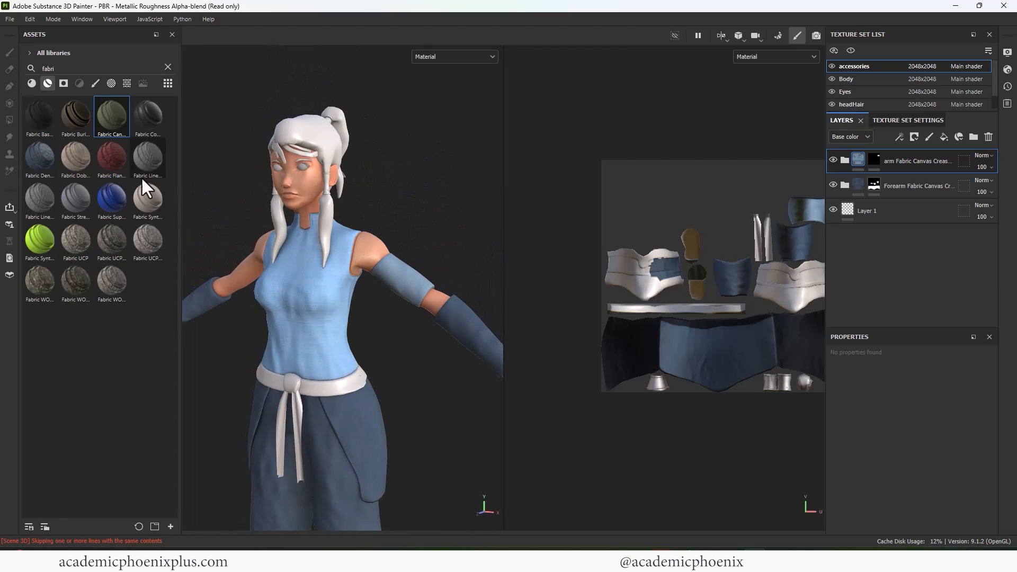
- Search the asset library for leather materials and apply Leather Stylized to the accessories texture set
{"action": "left_click_drag", "start_coordinate": [67, 69], "coordinate": [40, 69]}
{"action": "type", "text": "leath"}
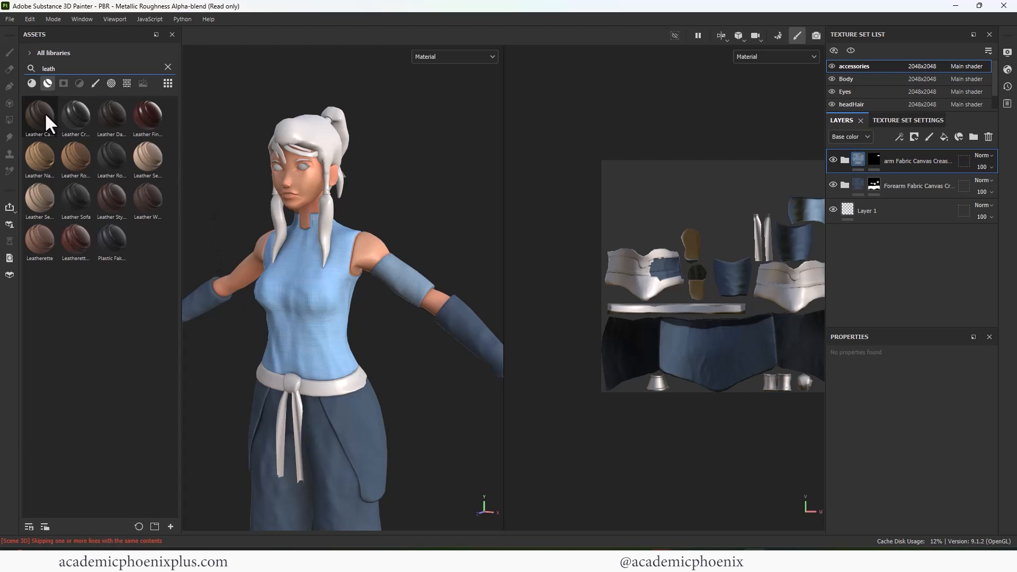
{"action": "left_click_drag", "start_coordinate": [125, 213], "coordinate": [349, 416]}
{"action": "right_click_drag", "start_coordinate": [371, 378], "coordinate": [524, 261], "text": "alt"}
{"action": "middle_click_drag", "start_coordinate": [406, 342], "coordinate": [420, 230], "text": "alt"}
{"action": "left_click_drag", "start_coordinate": [421, 234], "coordinate": [391, 304], "text": "alt"}
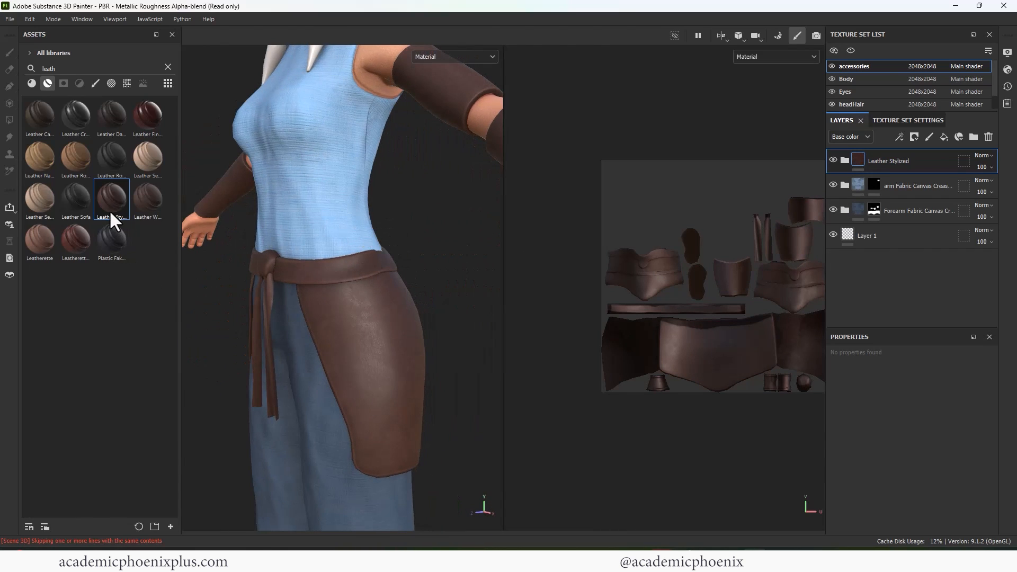
- Try Leather Weathered, Leatherette, Leatherette Damaged and Plastic Fake Leather on the accessories, undoing each one
{"action": "mouse_move", "coordinate": [111, 212]}
{"action": "mouse_move", "coordinate": [158, 199]}
{"action": "left_click_drag", "start_coordinate": [156, 195], "coordinate": [447, 243]}
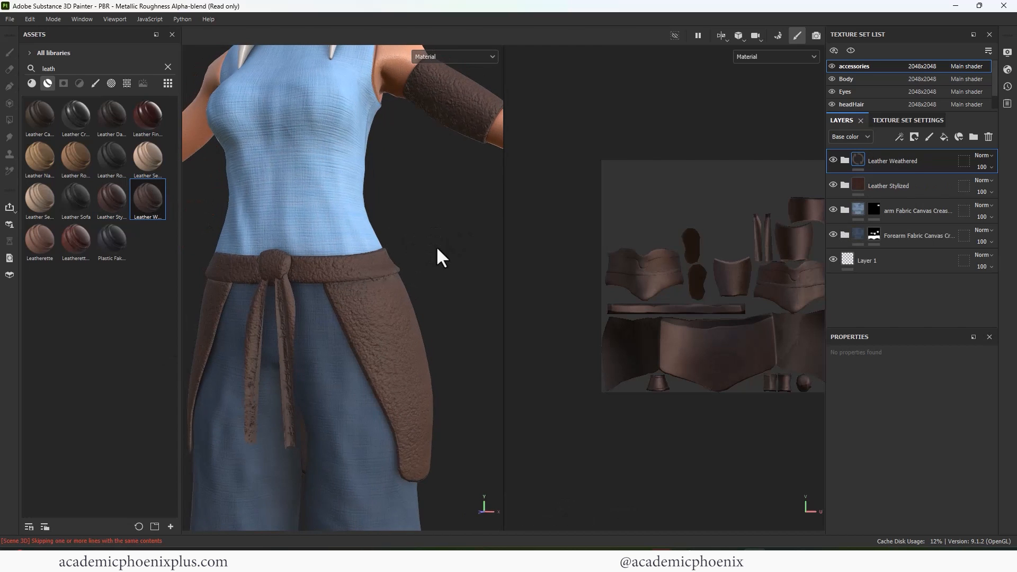
{"action": "key", "text": "ctrl+z"}
{"action": "left_click_drag", "start_coordinate": [37, 240], "coordinate": [433, 301]}
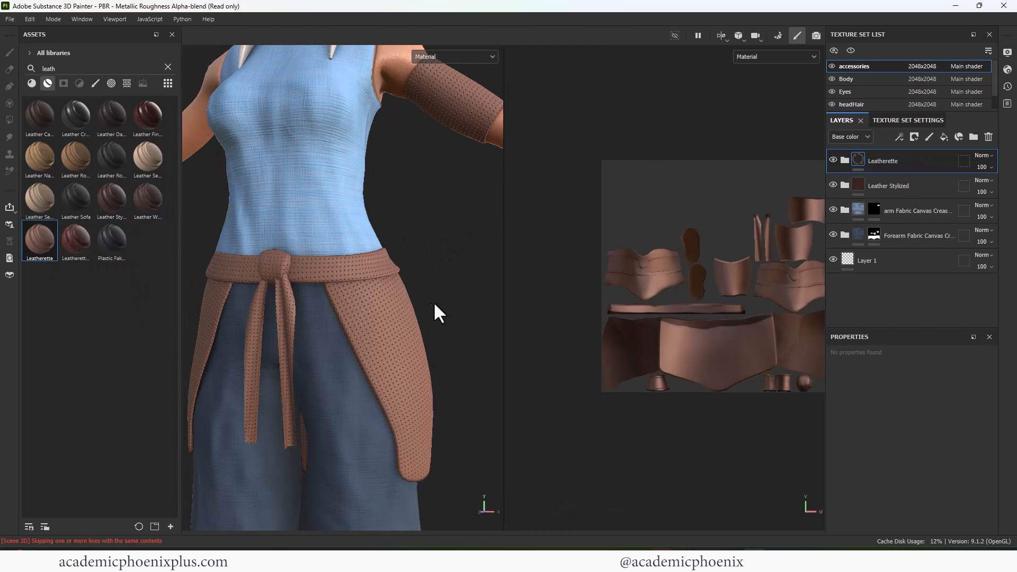
{"action": "key", "text": "ctrl+z"}
{"action": "left_click_drag", "start_coordinate": [94, 240], "coordinate": [406, 332]}
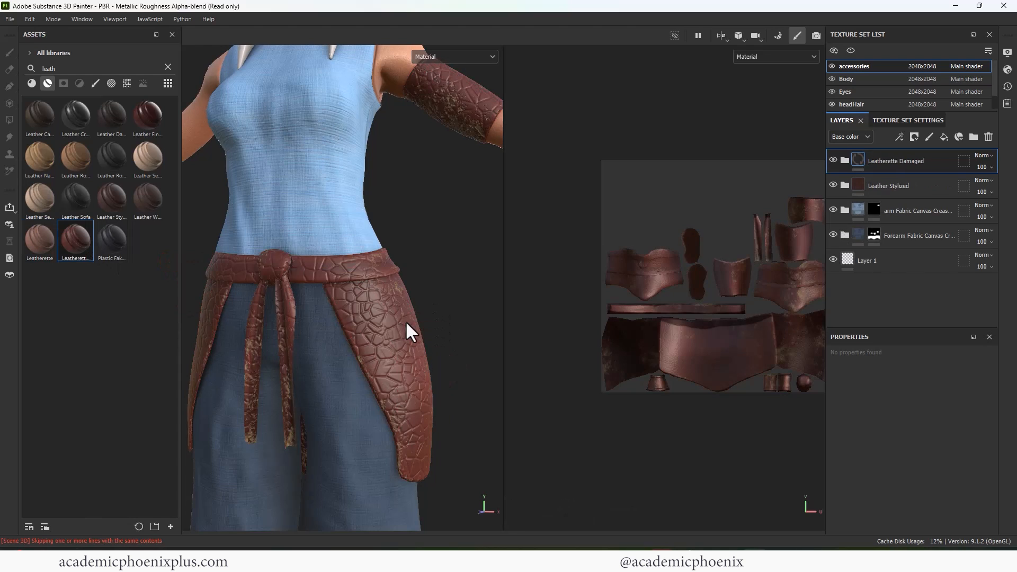
{"action": "key", "text": "ctrl+z"}
{"action": "left_click_drag", "start_coordinate": [112, 240], "coordinate": [433, 312]}
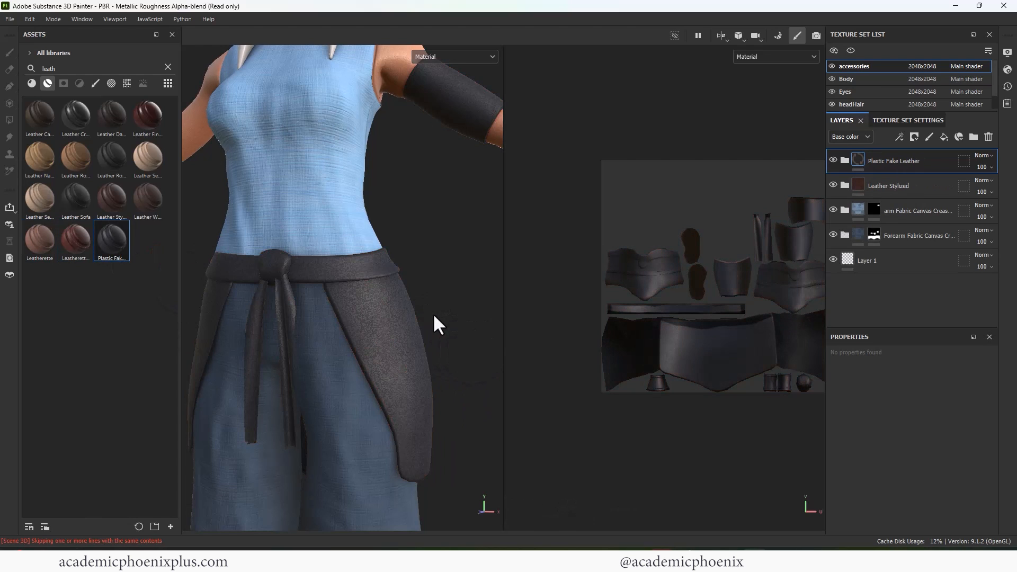
{"action": "key", "text": "ctrl+z"}
- Try Leather Rough on the accessories, compare it with Leather Stylized by toggling its visibility, and delete it
{"action": "left_click_drag", "start_coordinate": [76, 164], "coordinate": [421, 310]}
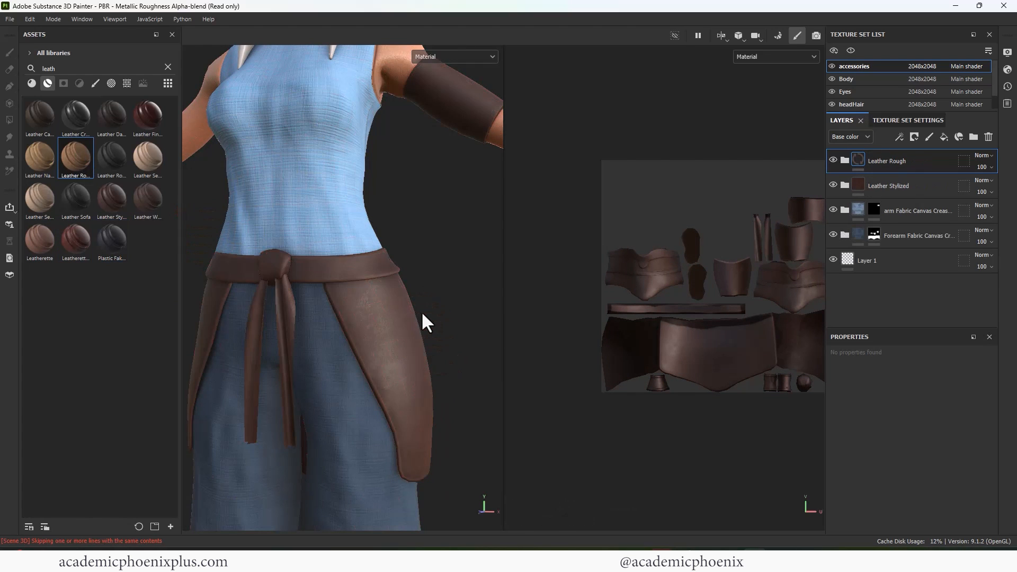
{"action": "left_click_drag", "start_coordinate": [452, 262], "coordinate": [207, 236], "text": "alt"}
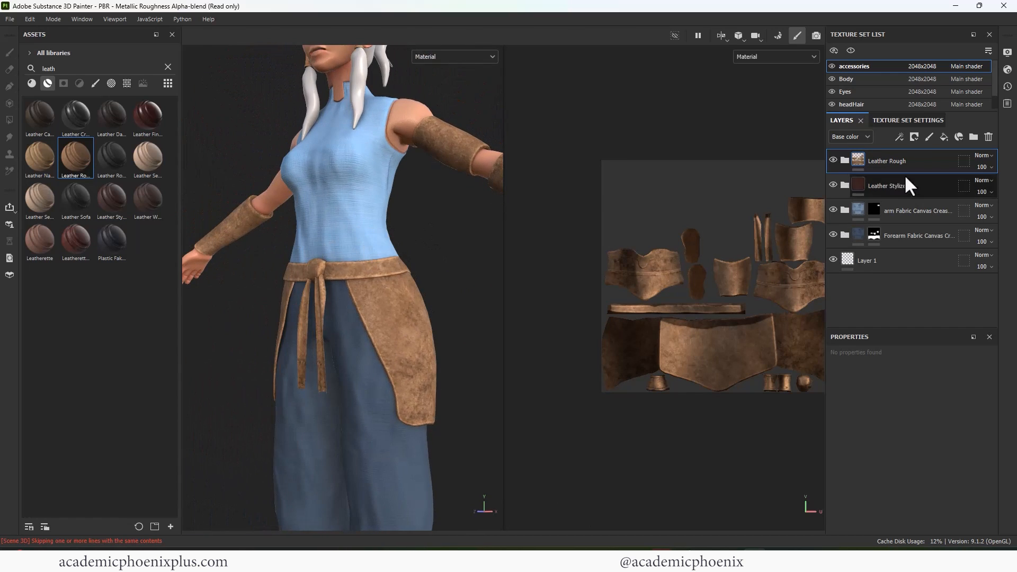
{"action": "left_click", "coordinate": [833, 159]}
{"action": "scroll", "coordinate": [318, 270], "scroll_direction": "down", "scroll_amount": 2}
{"action": "middle_click_drag", "start_coordinate": [320, 275], "coordinate": [318, 322], "text": "alt"}
{"action": "left_click_drag", "start_coordinate": [323, 318], "coordinate": [378, 291], "text": "alt"}
{"action": "left_click", "coordinate": [831, 160]}
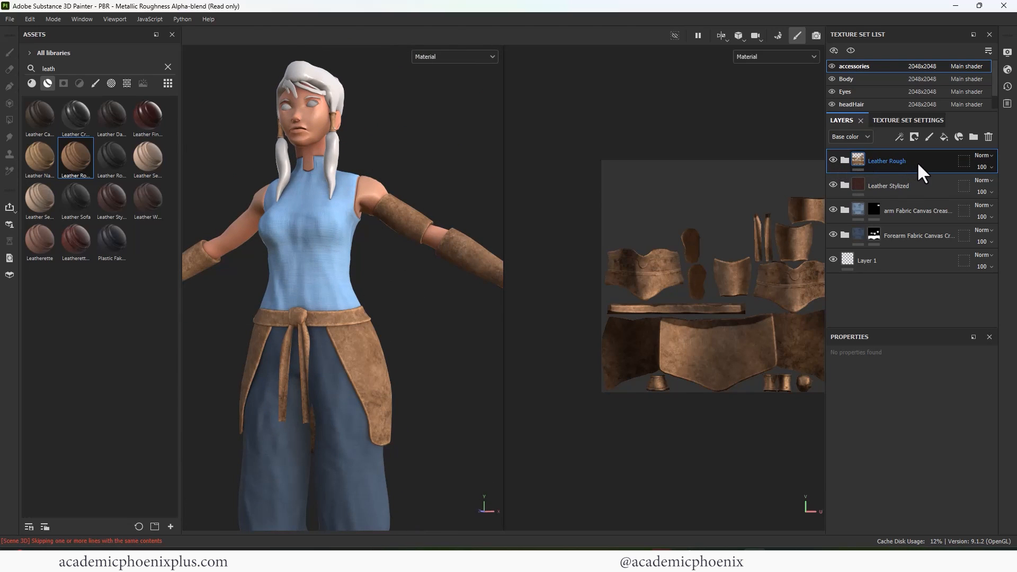
{"action": "key", "text": "Delete"}
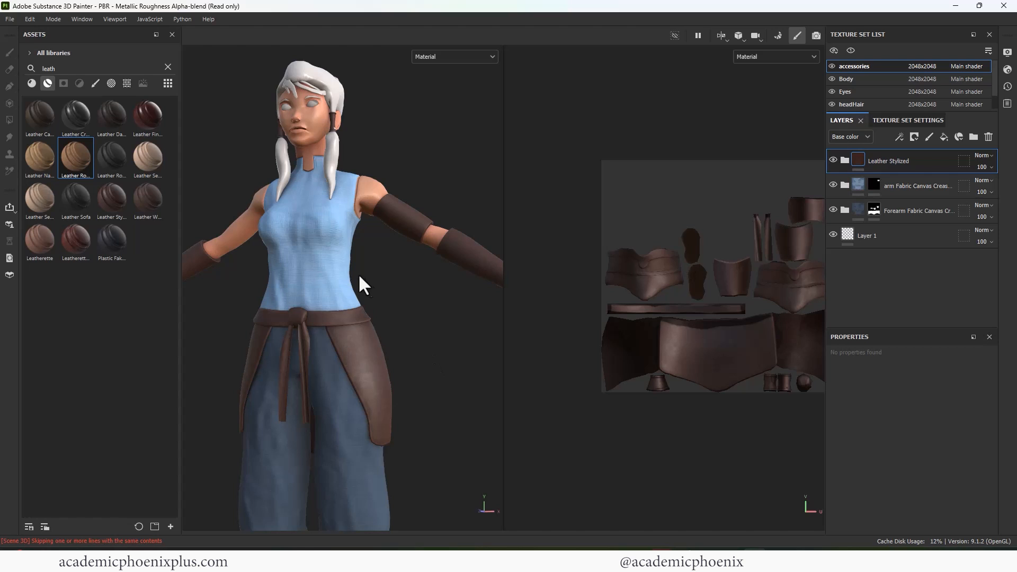
- Set the base color of the Base Color layer in the Leather Stylized folder to a light greyish brown, sampled with the eyedropper
{"action": "scroll", "coordinate": [370, 286], "scroll_direction": "up", "scroll_amount": 3}
{"action": "left_click_drag", "start_coordinate": [465, 328], "coordinate": [391, 291], "text": "alt"}
{"action": "left_click", "coordinate": [846, 161]}
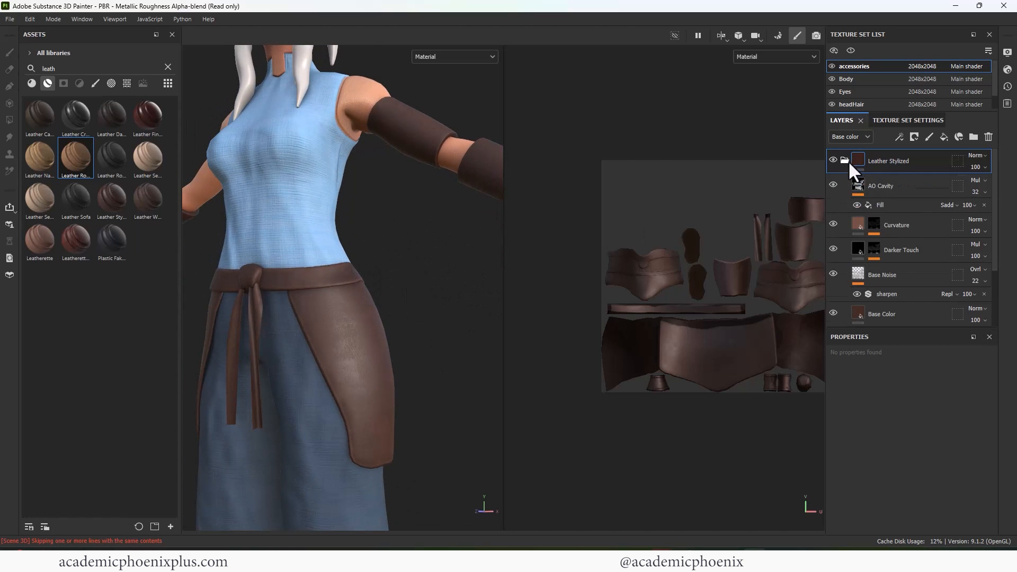
{"action": "left_click_drag", "start_coordinate": [996, 216], "coordinate": [994, 238]}
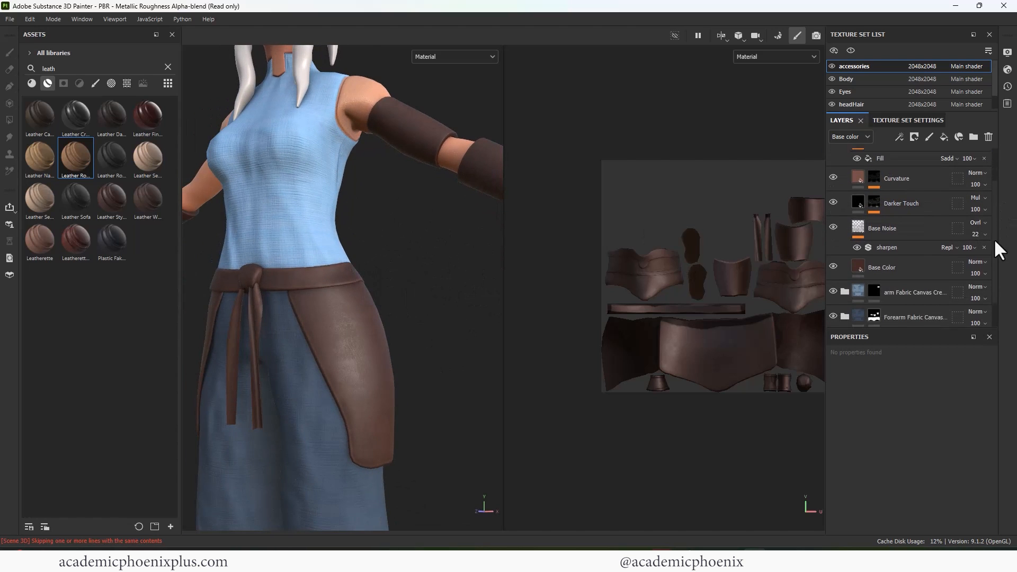
{"action": "left_click", "coordinate": [906, 263]}
{"action": "left_click", "coordinate": [977, 492]}
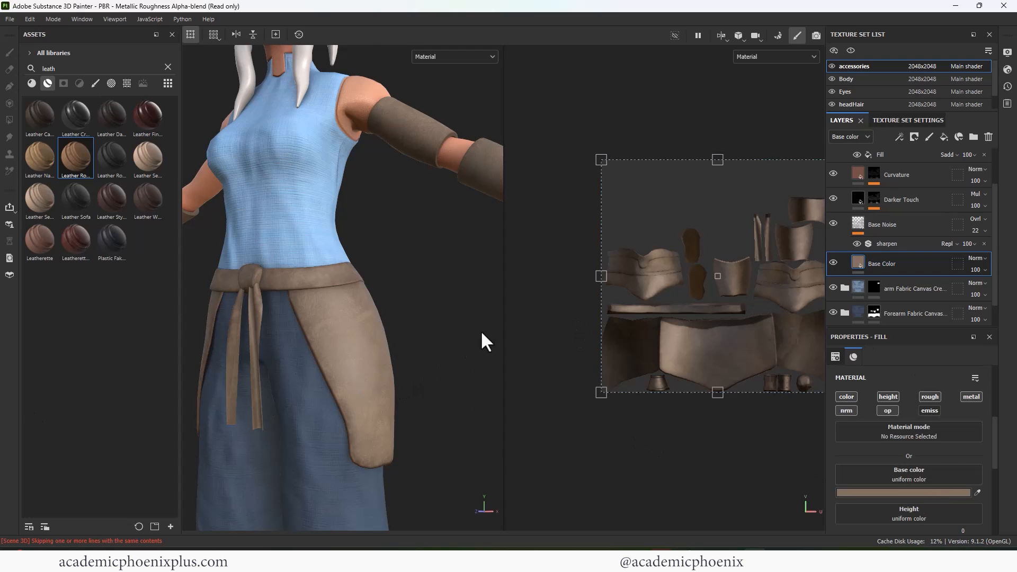
- Add a black mask to the Leather Stylized folder and reveal the hip flaps and both boots with mesh Polygon Fill
{"action": "right_click", "coordinate": [859, 158]}
{"action": "left_click", "coordinate": [901, 177]}
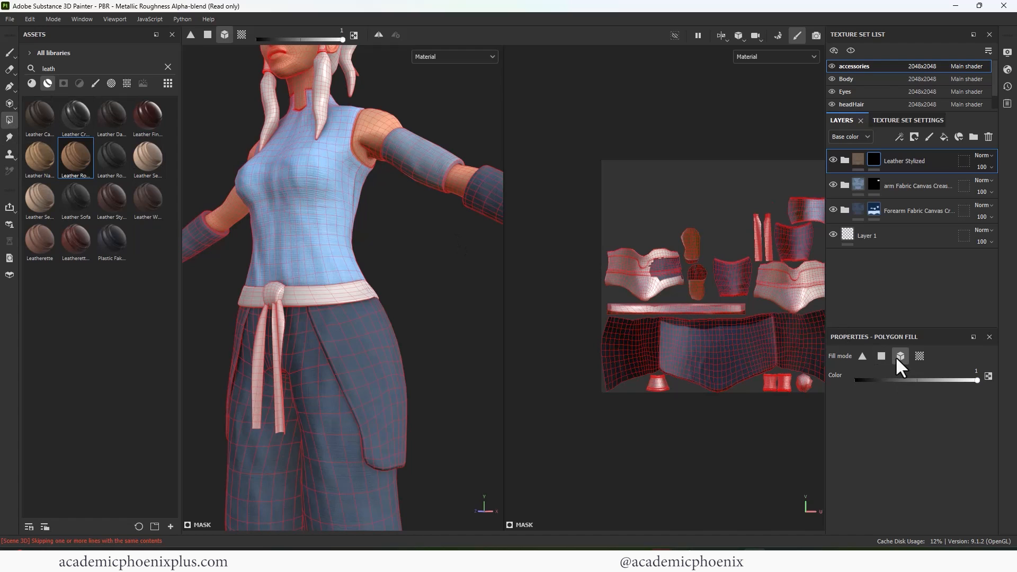
{"action": "left_click", "coordinate": [716, 351]}
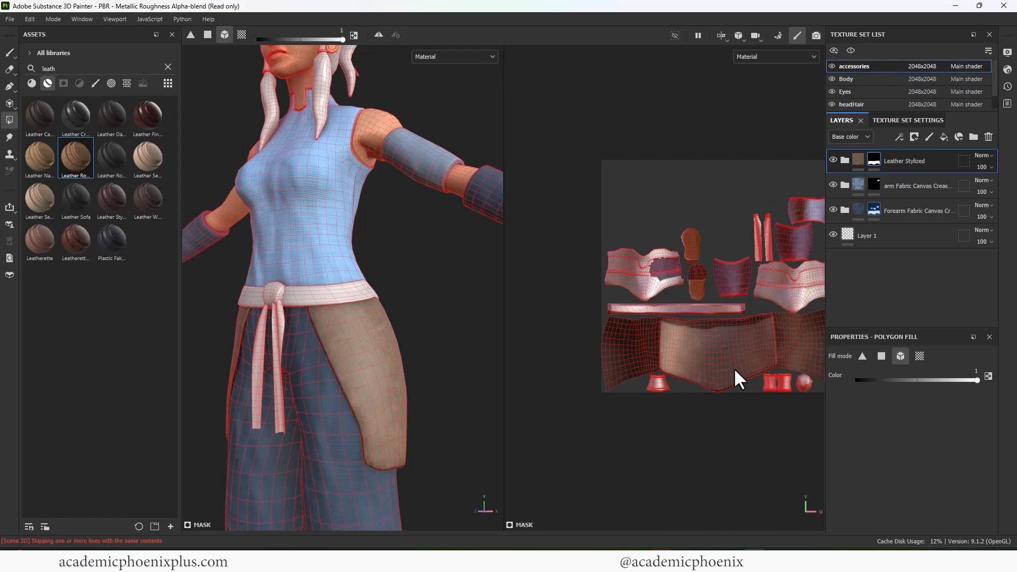
{"action": "middle_click_drag", "start_coordinate": [409, 511], "coordinate": [456, 187]}
{"action": "left_click", "coordinate": [380, 426]}
{"action": "left_click", "coordinate": [287, 421]}
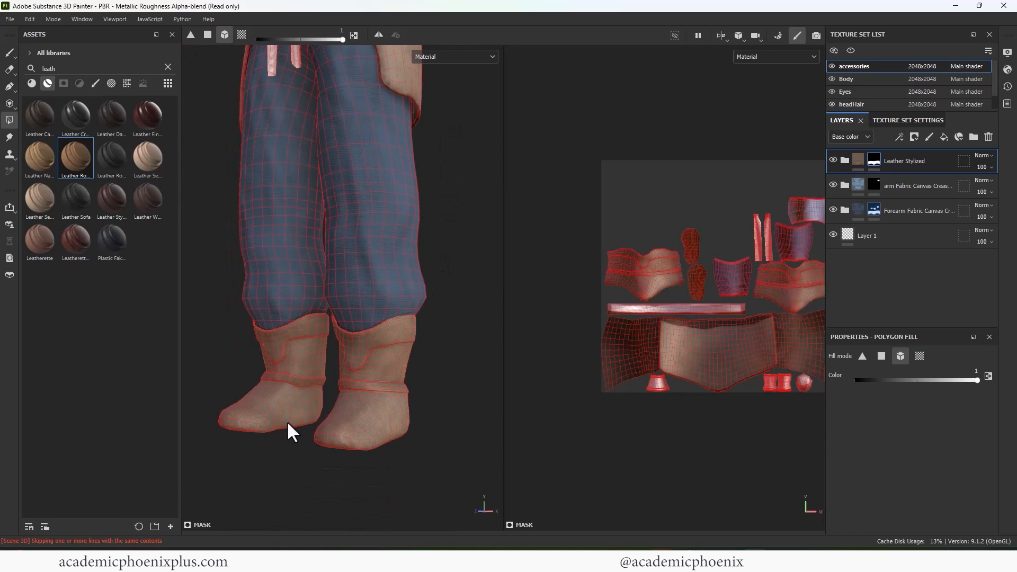
- Add the belt, its knot and hanging ties to the upper-arm fabric folder's mask using mesh Polygon Fill
{"action": "middle_click_drag", "start_coordinate": [464, 277], "coordinate": [422, 466], "text": "alt"}
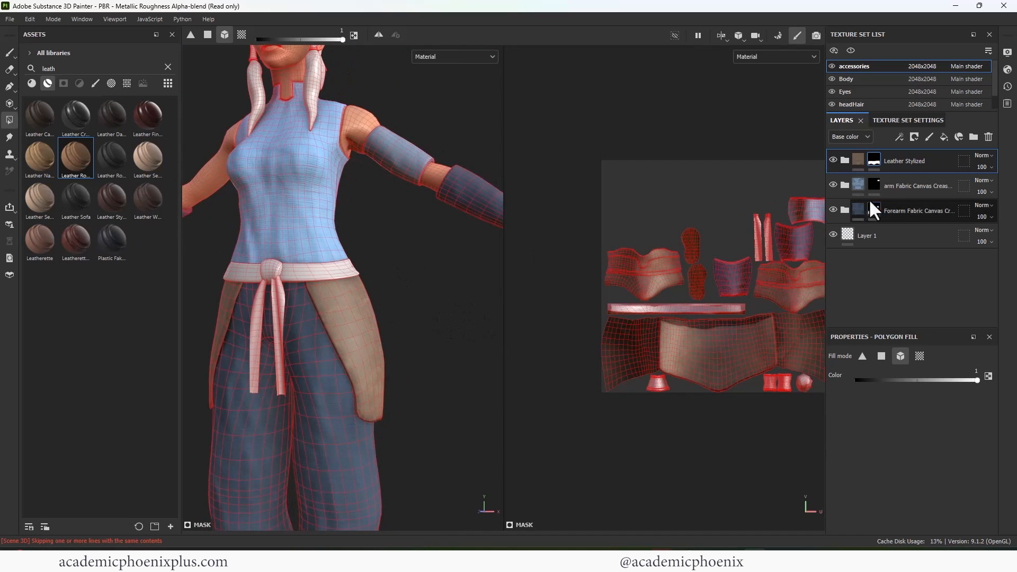
{"action": "left_click", "coordinate": [915, 186]}
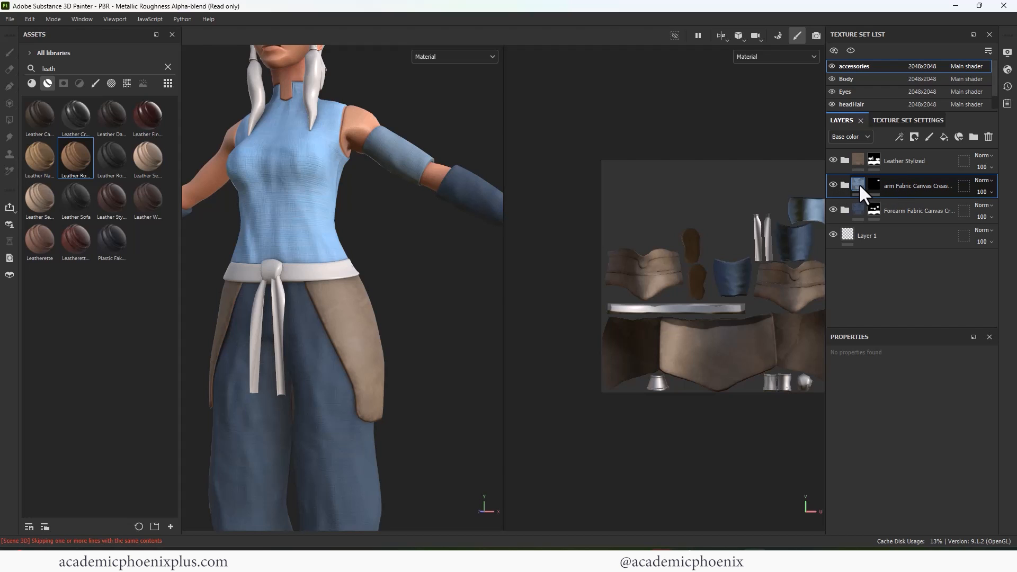
{"action": "left_click", "coordinate": [874, 183]}
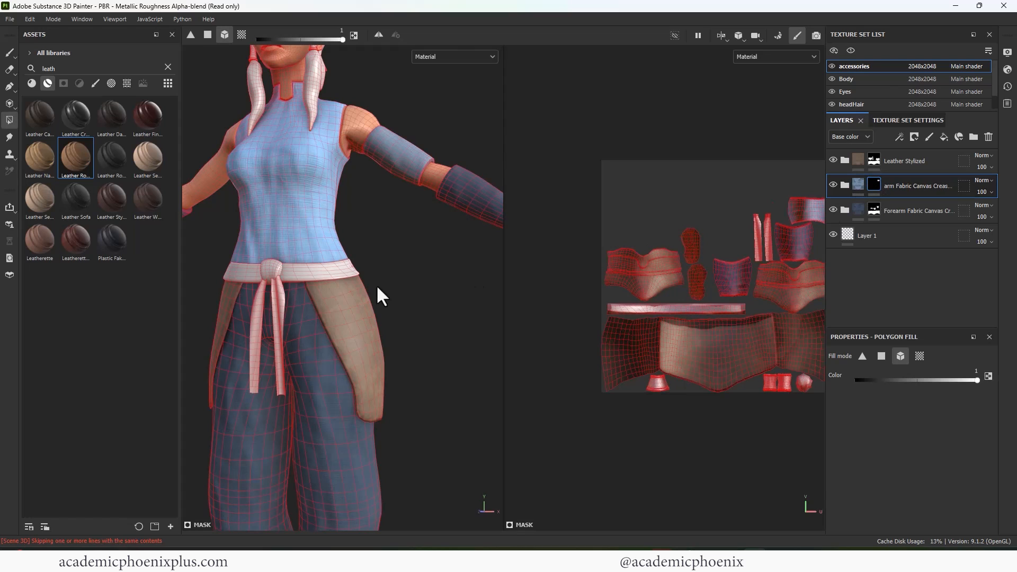
{"action": "left_click", "coordinate": [358, 266]}
{"action": "left_click", "coordinate": [272, 273]}
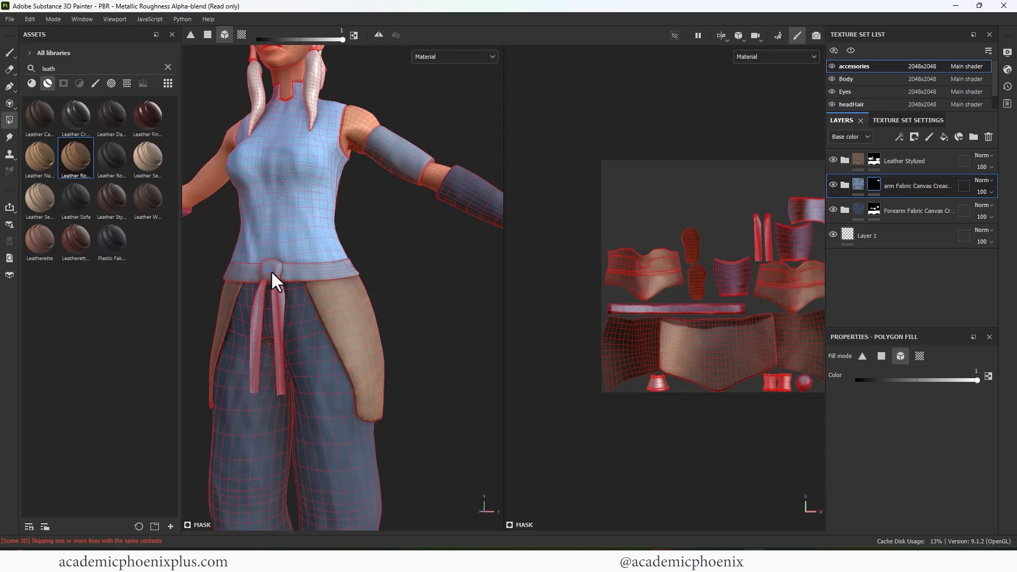
- Leave Polygon Fill for the Paint tool and examine the masked leather and fabric areas on the whole character
{"action": "middle_click_drag", "start_coordinate": [703, 246], "coordinate": [654, 273], "text": "alt"}
{"action": "right_click_drag", "start_coordinate": [409, 262], "coordinate": [324, 260], "text": "alt"}
{"action": "middle_click_drag", "start_coordinate": [324, 261], "coordinate": [340, 231], "text": "alt"}
{"action": "right_click_drag", "start_coordinate": [338, 231], "coordinate": [379, 246], "text": "alt"}
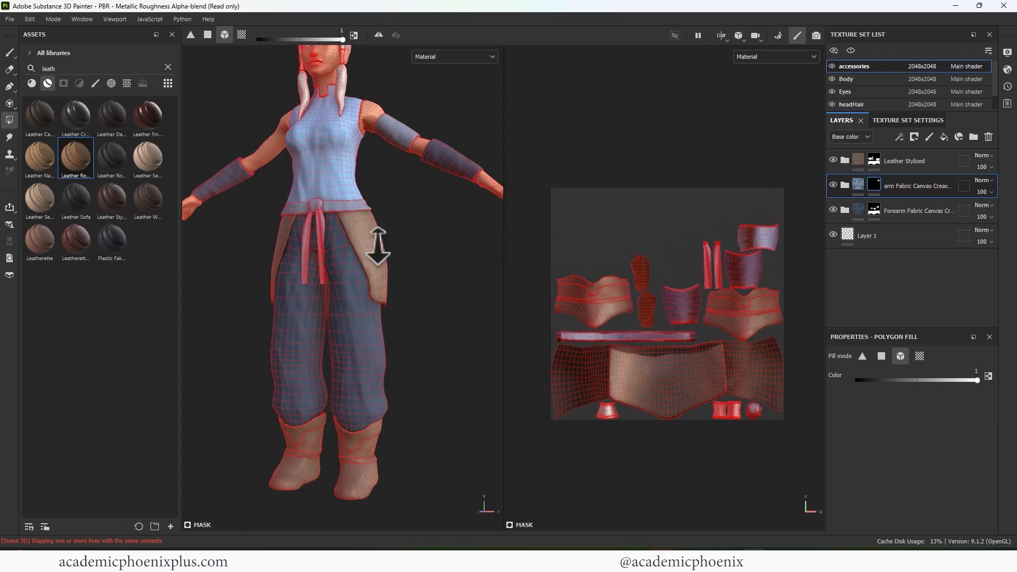
{"action": "left_click", "coordinate": [9, 52]}
{"action": "middle_click_drag", "start_coordinate": [425, 178], "coordinate": [437, 170], "text": "alt"}
{"action": "right_click_drag", "start_coordinate": [428, 181], "coordinate": [454, 205], "text": "alt"}
{"action": "mouse_move", "coordinate": [419, 280]}
{"action": "left_mouse_down", "text": "alt"}
{"action": "mouse_move", "coordinate": [402, 290]}
{"action": "mouse_move", "coordinate": [415, 286]}
{"action": "left_mouse_up", "text": "alt"}
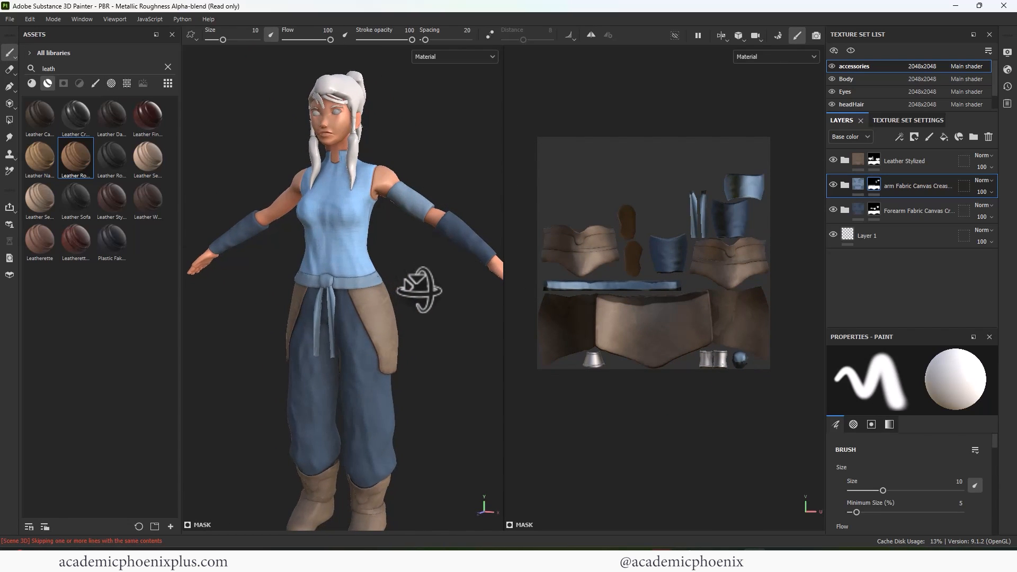
- Darken the base color of the Base layer in the upper-arm fabric folder to grey-blue 597480
{"action": "left_click", "coordinate": [867, 194]}
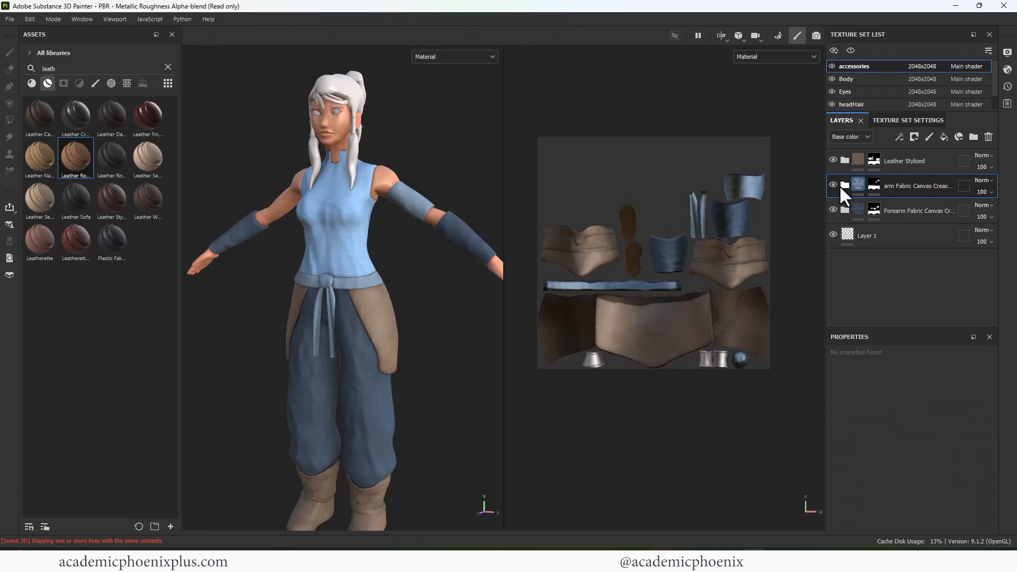
{"action": "left_click", "coordinate": [844, 185]}
{"action": "left_click_drag", "start_coordinate": [993, 227], "coordinate": [972, 312]}
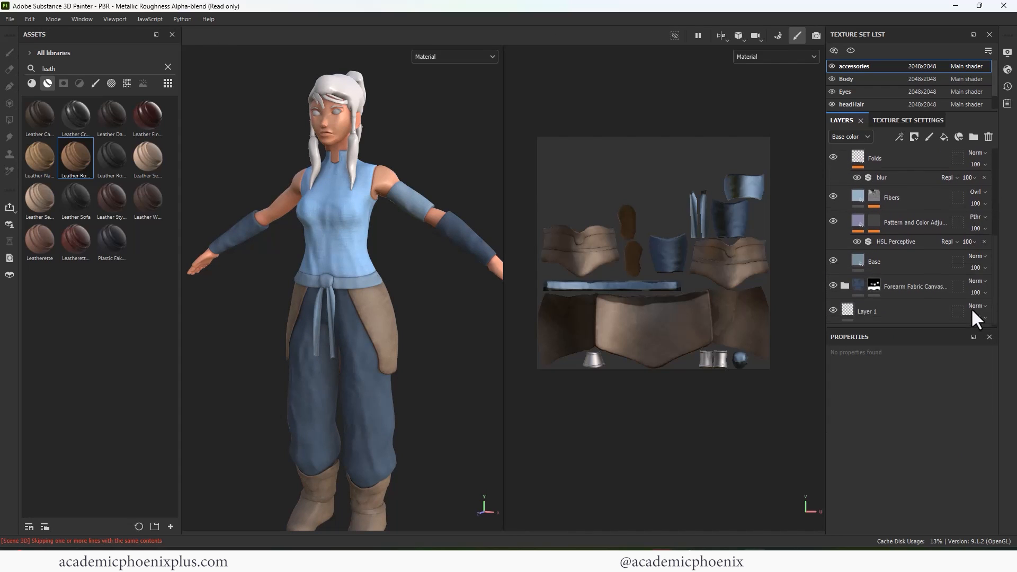
{"action": "left_click", "coordinate": [879, 259]}
{"action": "left_click_drag", "start_coordinate": [811, 422], "coordinate": [814, 429]}
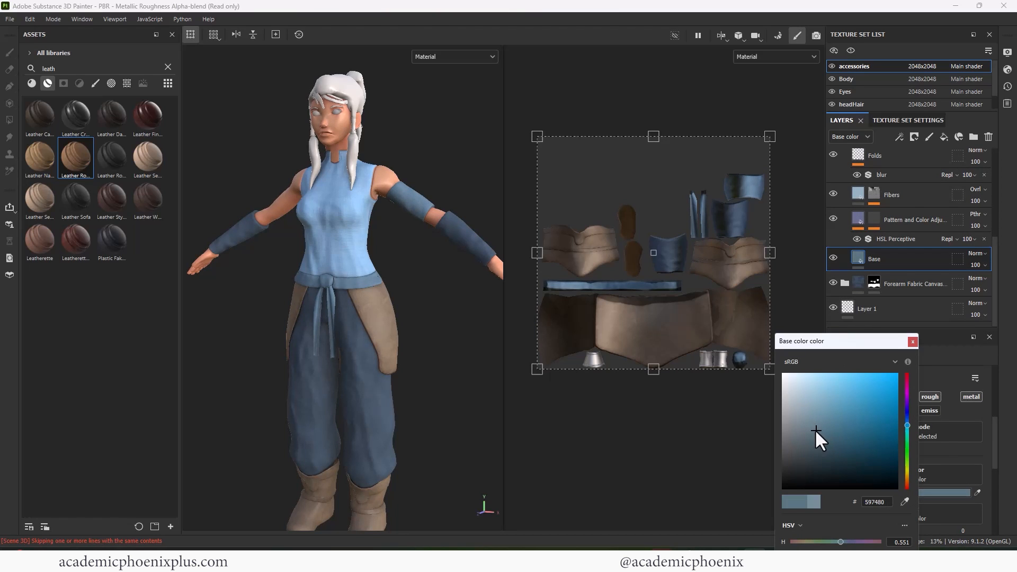
{"action": "left_click", "coordinate": [912, 342]}
{"action": "middle_click_drag", "start_coordinate": [479, 325], "coordinate": [389, 460]}
{"action": "left_click_drag", "start_coordinate": [388, 451], "coordinate": [372, 467], "text": "alt"}
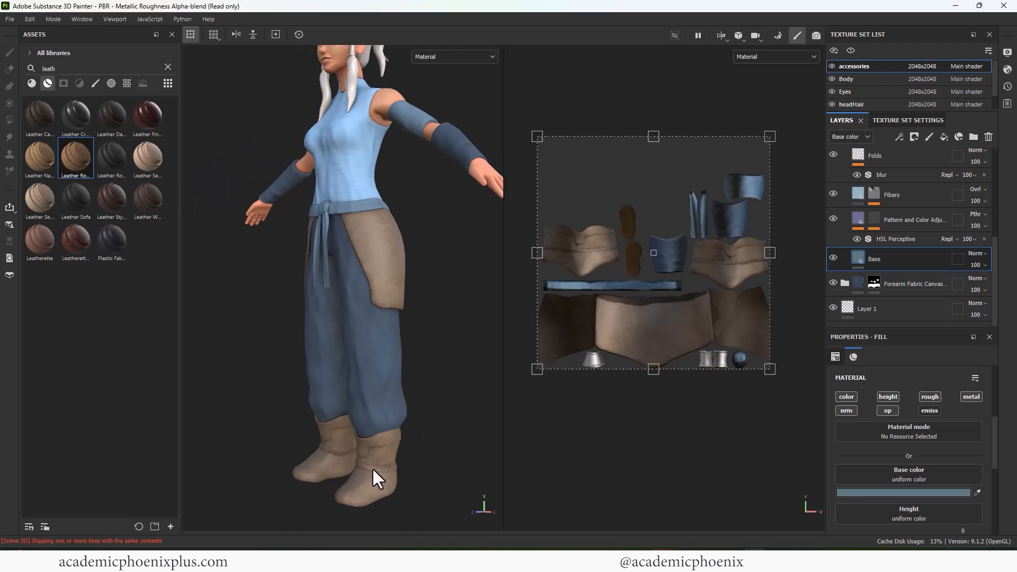
- Collapse the upper-arm fabric folder, duplicate the Leather Stylized folder and expand the copy's layers
{"action": "left_click_drag", "start_coordinate": [997, 275], "coordinate": [1000, 170]}
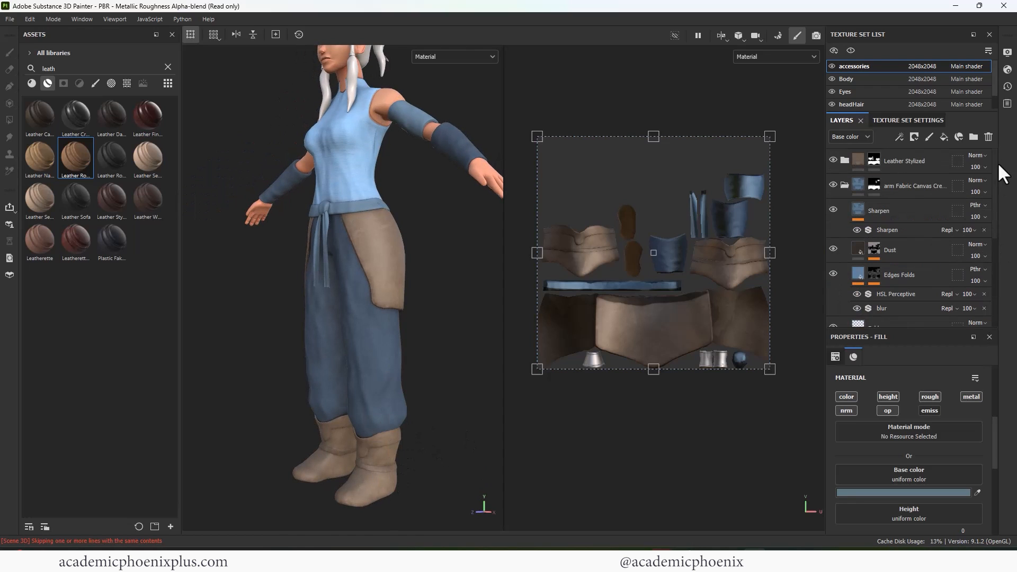
{"action": "left_click", "coordinate": [844, 184]}
{"action": "left_click", "coordinate": [904, 160]}
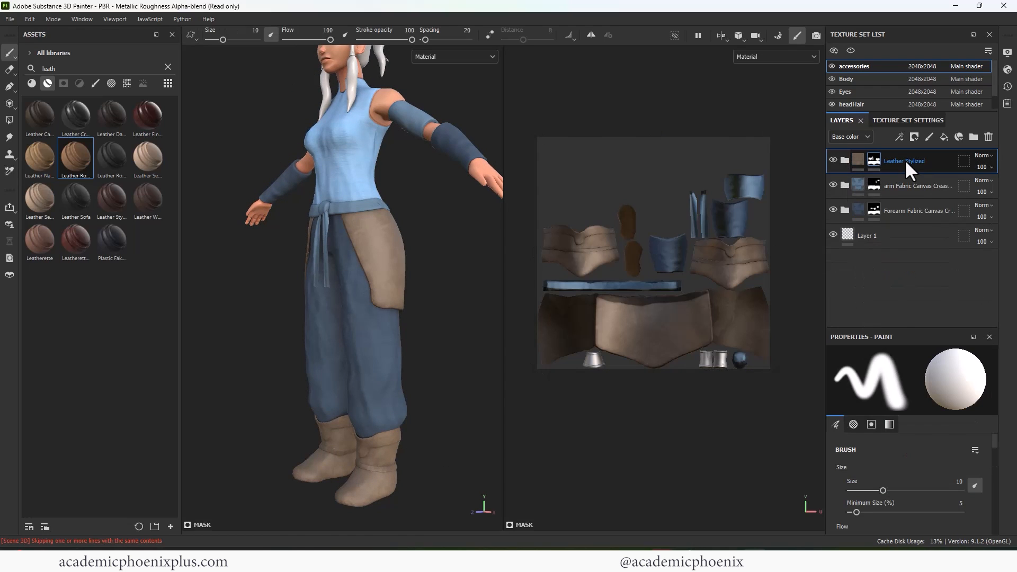
{"action": "key", "text": "ctrl+d"}
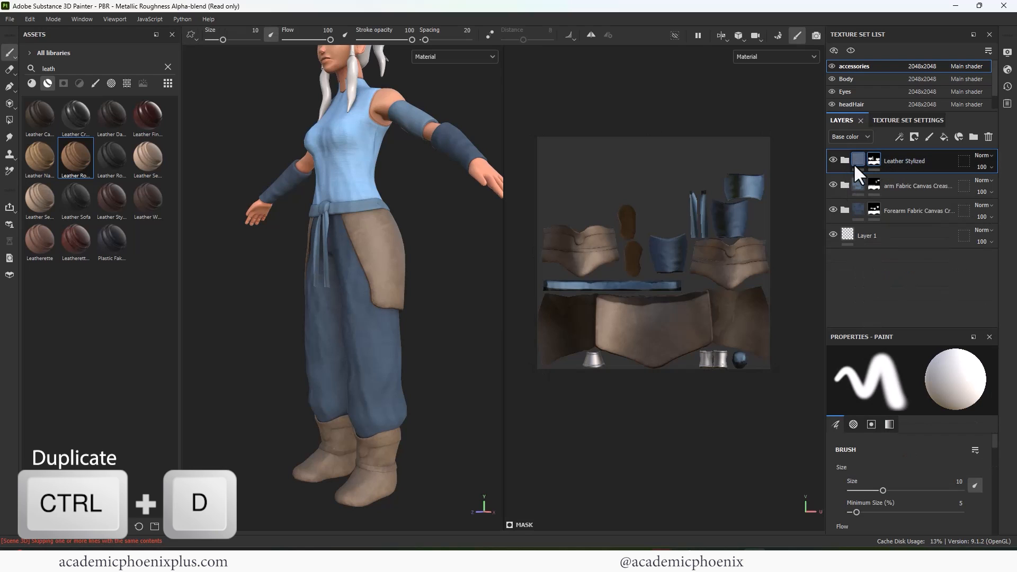
{"action": "left_click", "coordinate": [859, 160]}
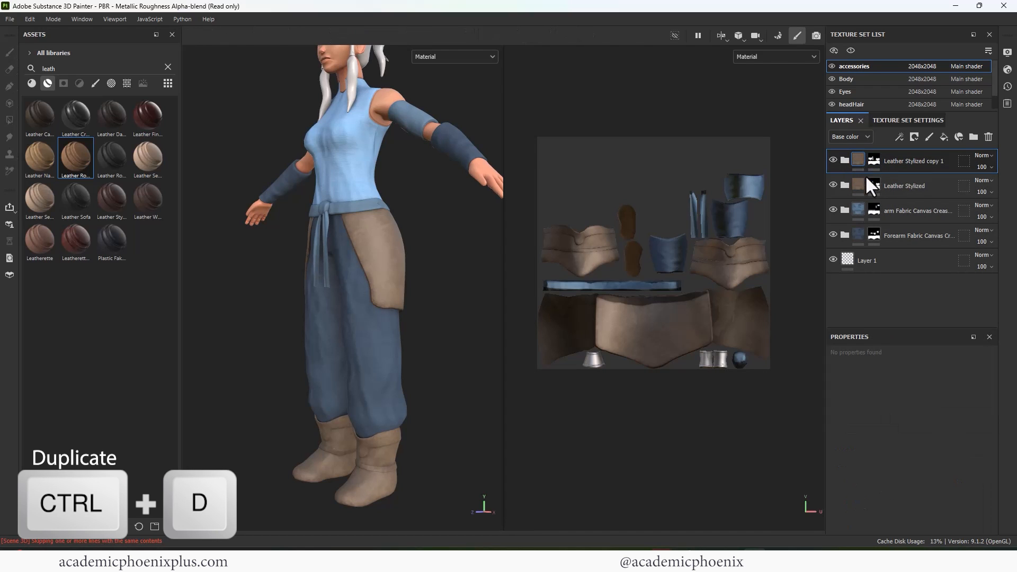
{"action": "left_click", "coordinate": [844, 161]}
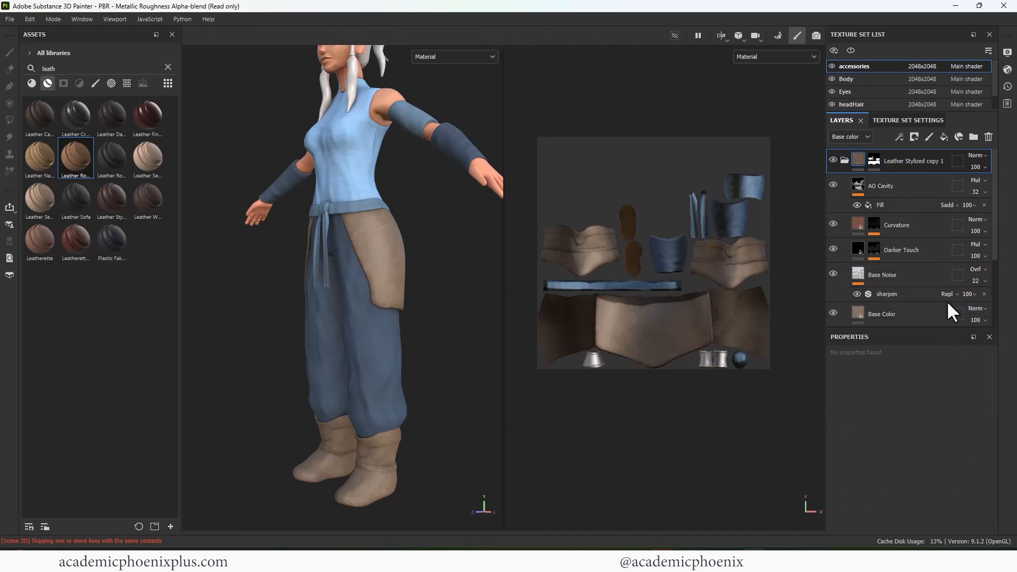
- Darken the Base Color layer of the Leather Stylized copy to brown 56422D
{"action": "left_click", "coordinate": [932, 314]}
{"action": "left_click", "coordinate": [895, 492]}
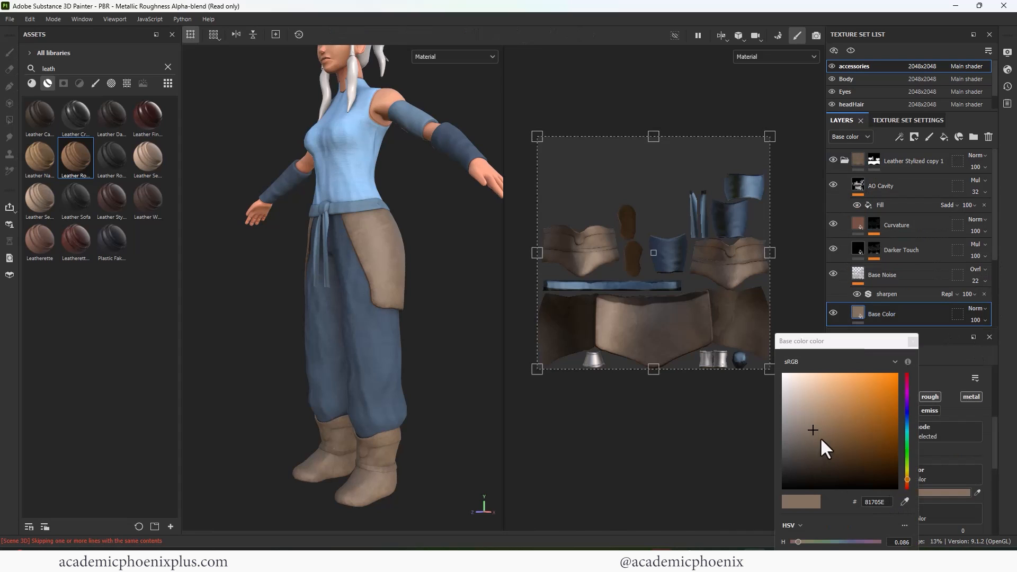
{"action": "left_click", "coordinate": [837, 449]}
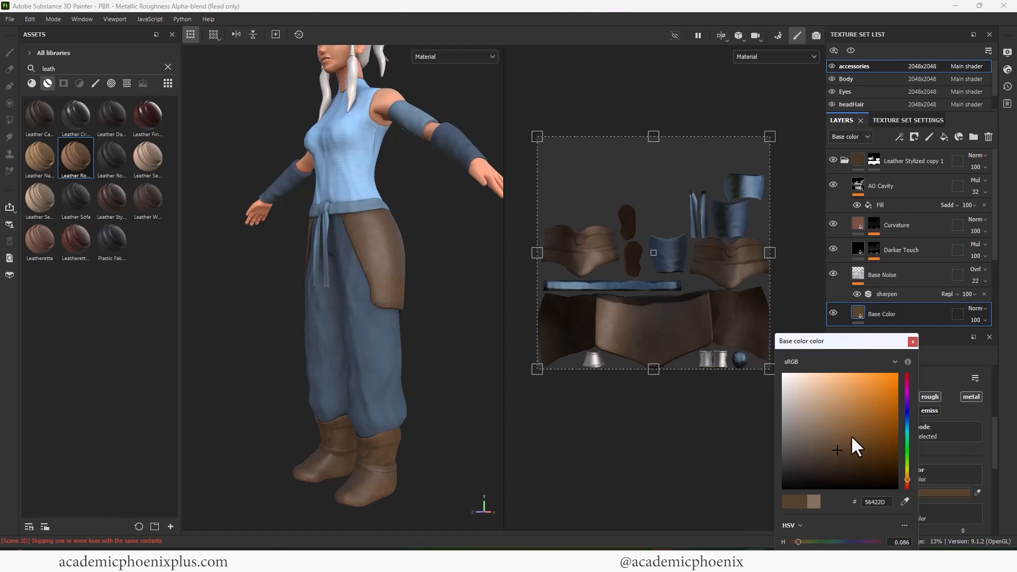
{"action": "left_click", "coordinate": [913, 341]}
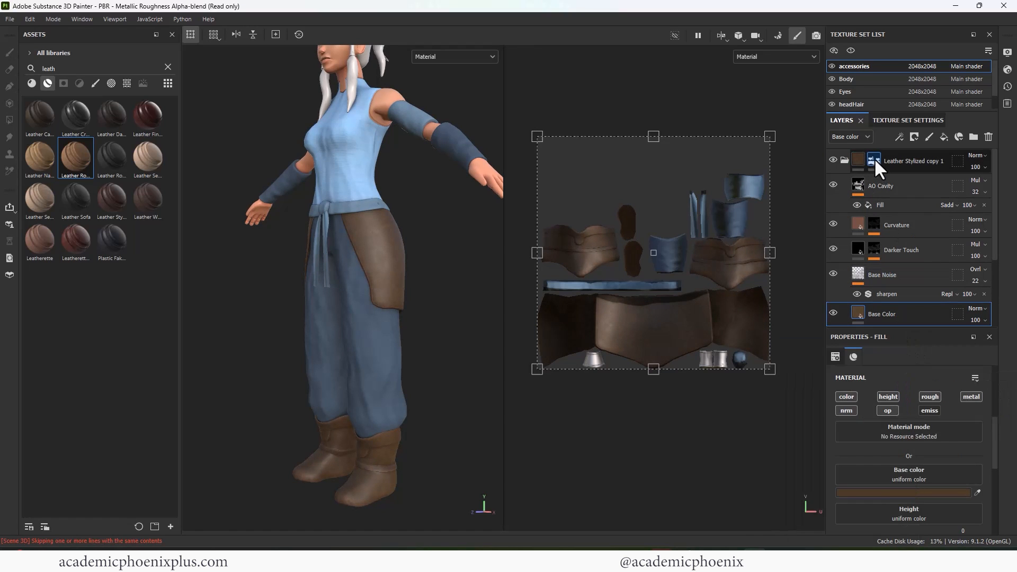
- Invert the mask of the Leather Stylized copy folder so it starts from black
{"action": "left_click", "coordinate": [873, 157]}
{"action": "scroll", "coordinate": [422, 369], "scroll_direction": "up", "scroll_amount": 3}
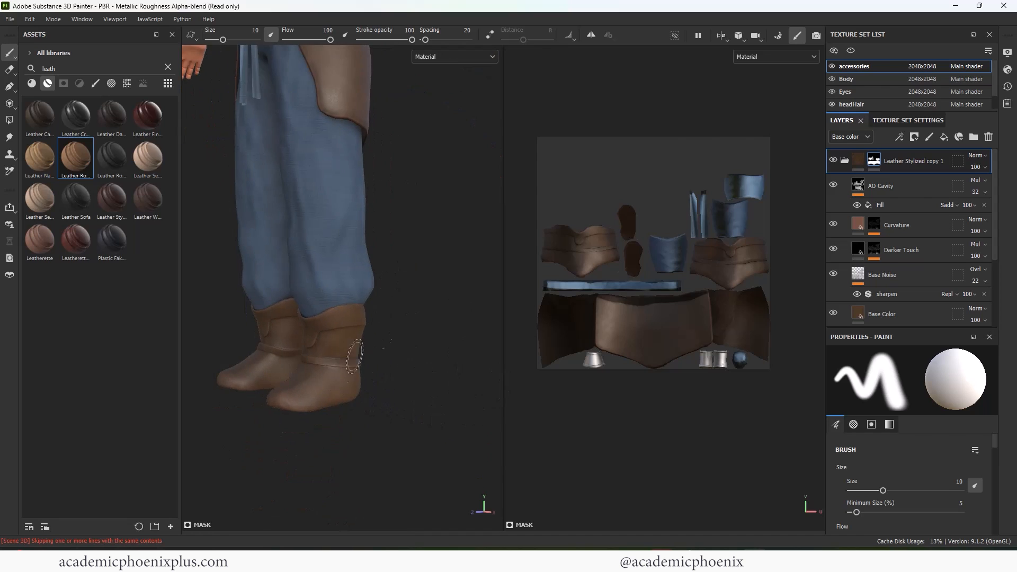
{"action": "scroll", "coordinate": [353, 355], "scroll_direction": "up", "scroll_amount": 2}
{"action": "scroll", "coordinate": [402, 344], "scroll_direction": "up", "scroll_amount": 2}
{"action": "scroll", "coordinate": [755, 231], "scroll_direction": "up", "scroll_amount": 4}
{"action": "right_click", "coordinate": [874, 159]}
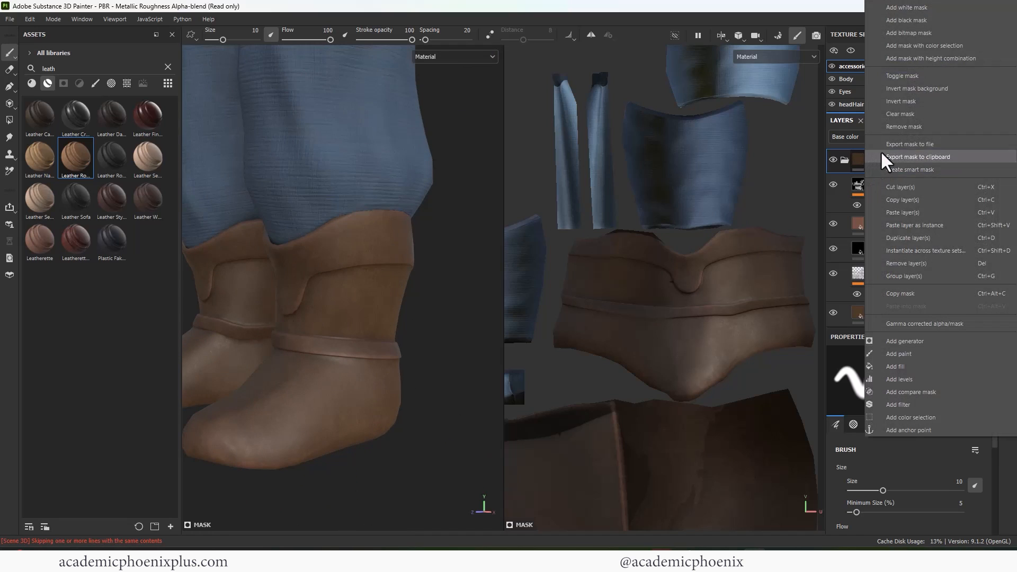
{"action": "left_click", "coordinate": [900, 101]}
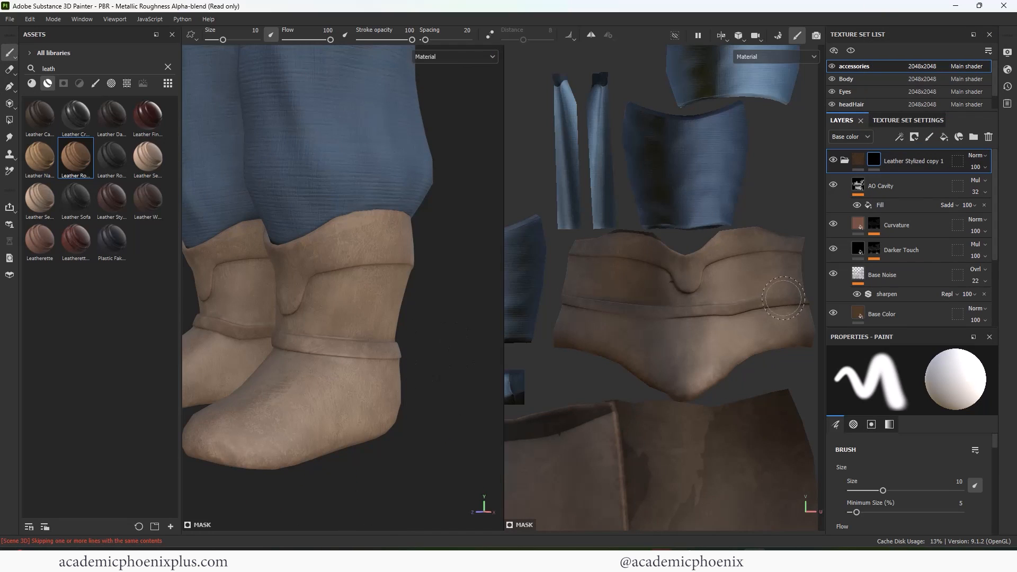
- Begin masking the first boot's ankle strap into the dark leather copy using Polygon Fill in quad mode
{"action": "left_click", "coordinate": [10, 120]}
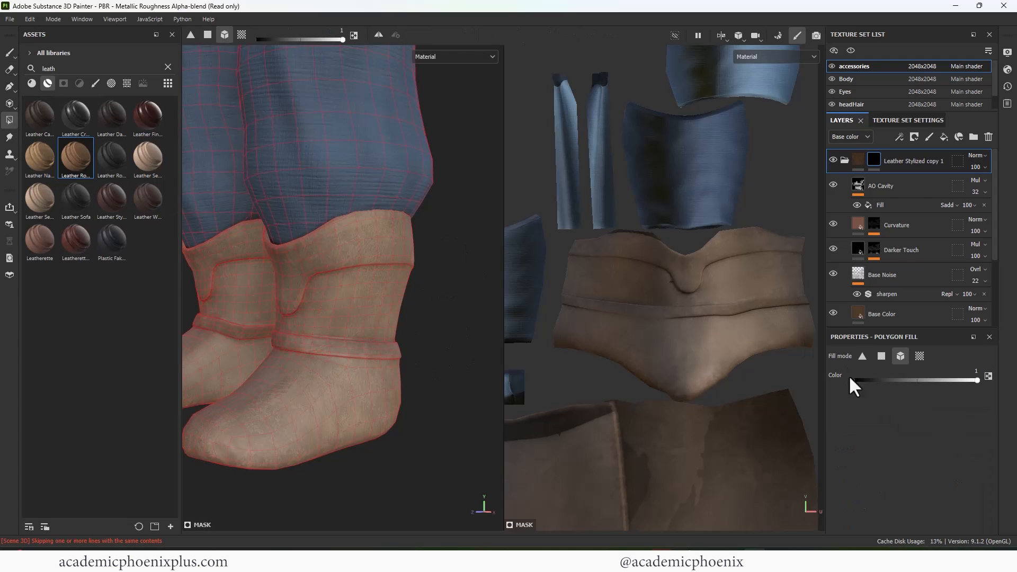
{"action": "left_click", "coordinate": [881, 356]}
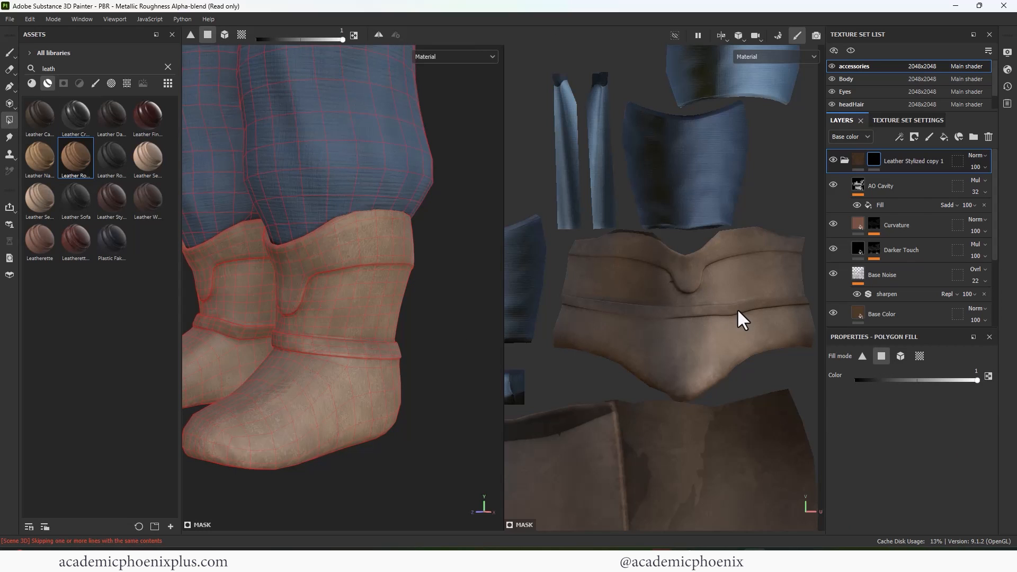
{"action": "left_click_drag", "start_coordinate": [725, 311], "coordinate": [760, 310]}
{"action": "scroll", "coordinate": [450, 326], "scroll_direction": "up", "scroll_amount": 5}
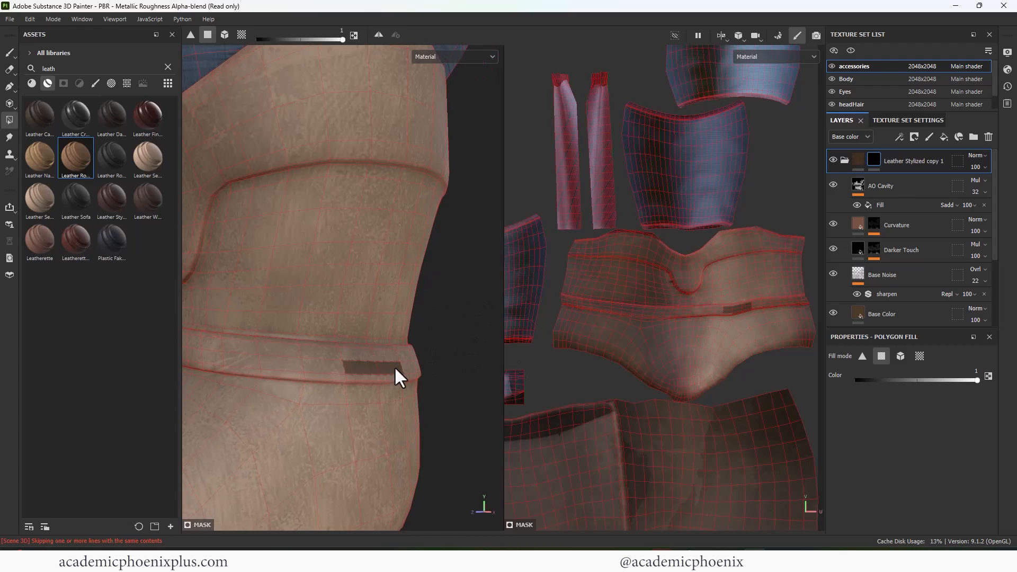
{"action": "left_click_drag", "start_coordinate": [367, 366], "coordinate": [419, 366]}
{"action": "scroll", "coordinate": [662, 334], "scroll_direction": "up", "scroll_amount": 3}
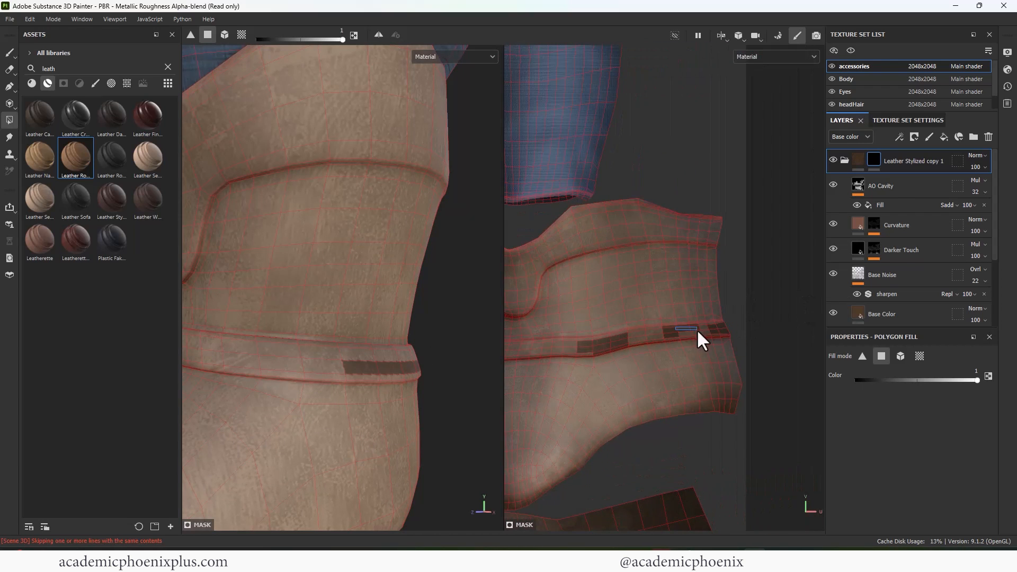
- Fill the strap's UV faces from the outer end of the boot's UV island toward its middle
{"action": "middle_click_drag", "start_coordinate": [629, 344], "coordinate": [712, 334], "text": "alt"}
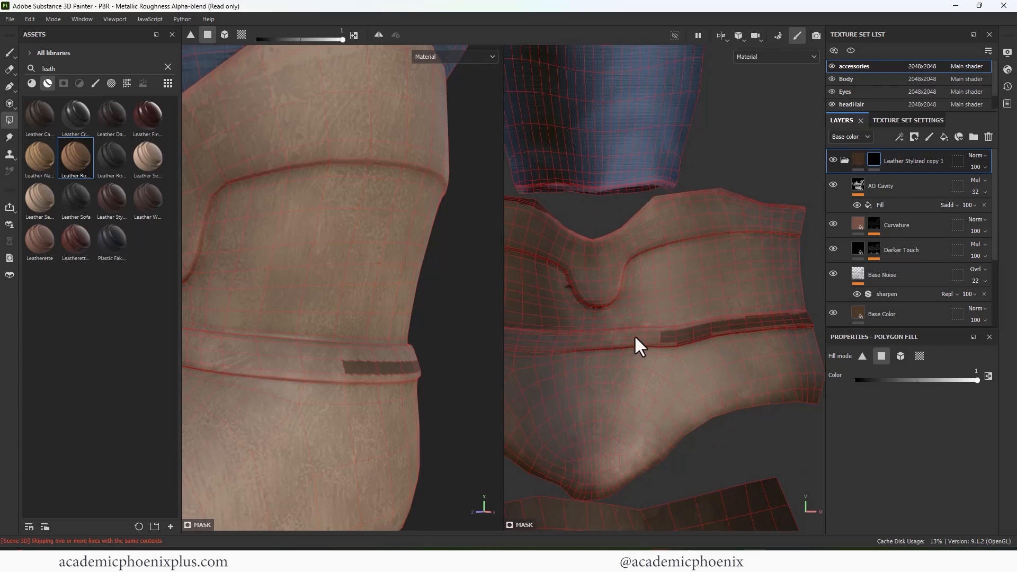
{"action": "left_click_drag", "start_coordinate": [676, 343], "coordinate": [676, 343]}
{"action": "middle_click_drag", "start_coordinate": [627, 337], "coordinate": [662, 338]}
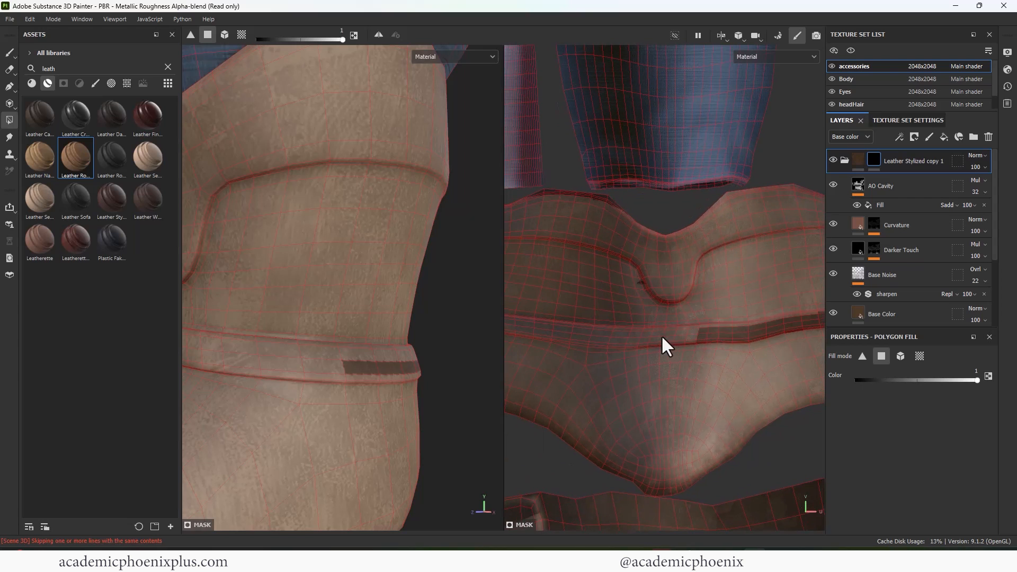
{"action": "left_click_drag", "start_coordinate": [697, 341], "coordinate": [698, 342]}
{"action": "middle_click_drag", "start_coordinate": [684, 336], "coordinate": [673, 356]}
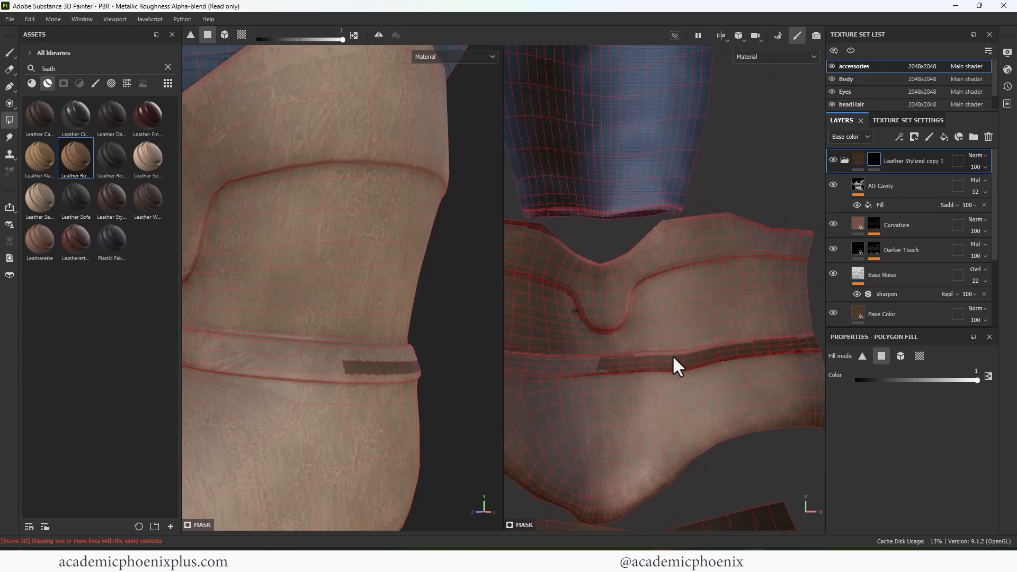
{"action": "left_click_drag", "start_coordinate": [655, 355], "coordinate": [642, 354]}
{"action": "left_click_drag", "start_coordinate": [795, 338], "coordinate": [794, 337]}
- Extend the strap's filled faces across the middle of the UV island to its opposite end
{"action": "middle_click_drag", "start_coordinate": [586, 364], "coordinate": [661, 358], "text": "alt"}
{"action": "left_click_drag", "start_coordinate": [664, 364], "coordinate": [665, 365]}
{"action": "middle_click_drag", "start_coordinate": [677, 375], "coordinate": [648, 366]}
{"action": "left_click_drag", "start_coordinate": [690, 366], "coordinate": [692, 367]}
{"action": "middle_click_drag", "start_coordinate": [627, 350], "coordinate": [682, 364], "text": "alt"}
{"action": "left_click_drag", "start_coordinate": [658, 359], "coordinate": [674, 367]}
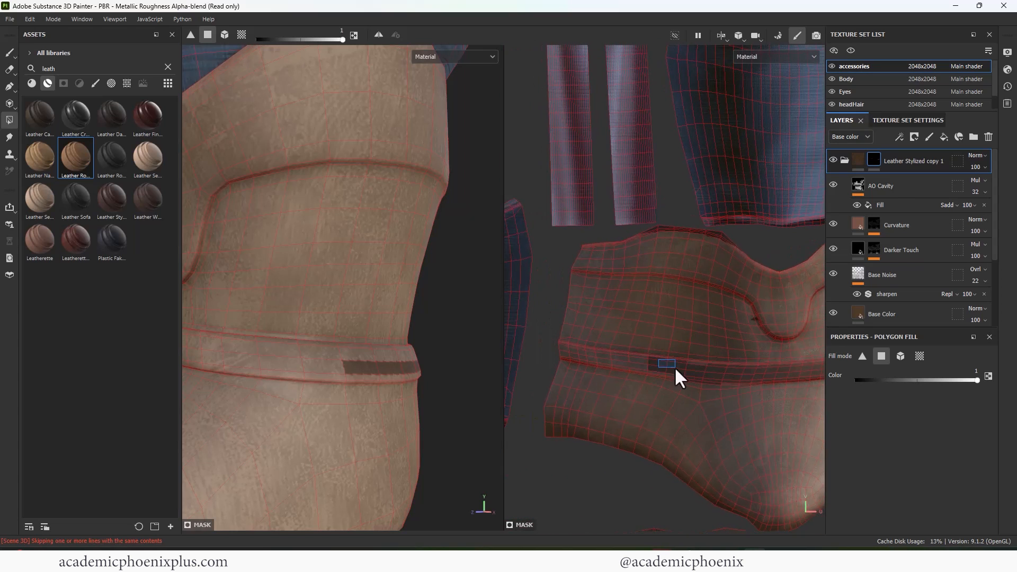
{"action": "middle_click_drag", "start_coordinate": [642, 361], "coordinate": [664, 366], "text": "alt"}
{"action": "left_click_drag", "start_coordinate": [578, 356], "coordinate": [625, 364]}
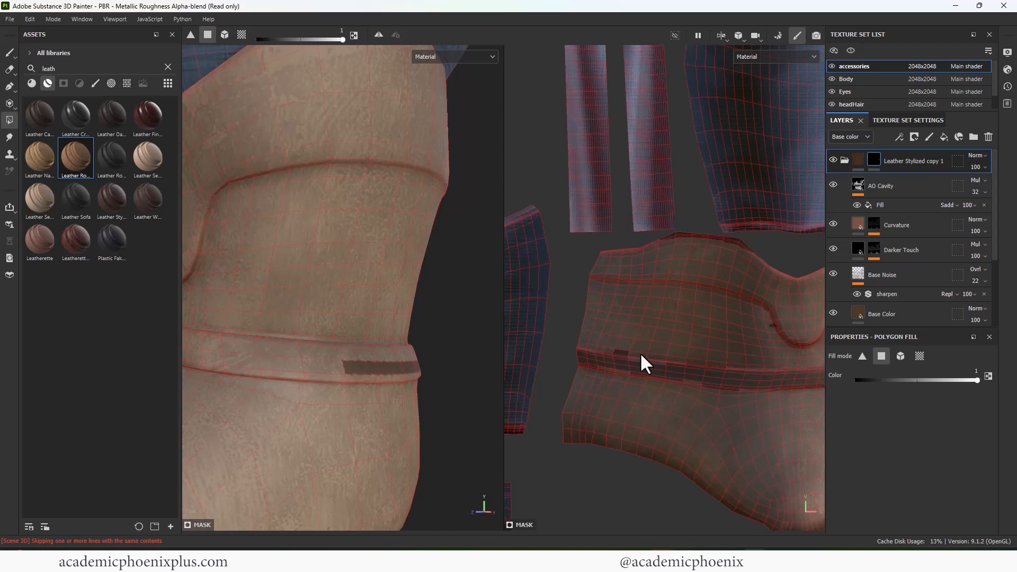
- Clear the stray filled faces above the strap by swapping the fill color between white and black
{"action": "key", "text": "x"}
{"action": "key", "text": "x"}
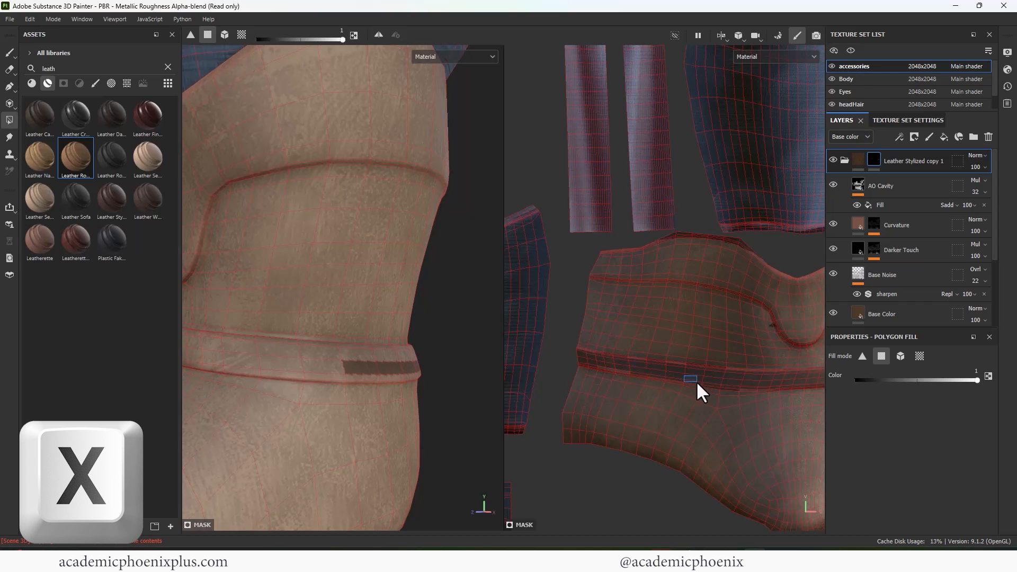
{"action": "left_click_drag", "start_coordinate": [612, 367], "coordinate": [620, 370]}
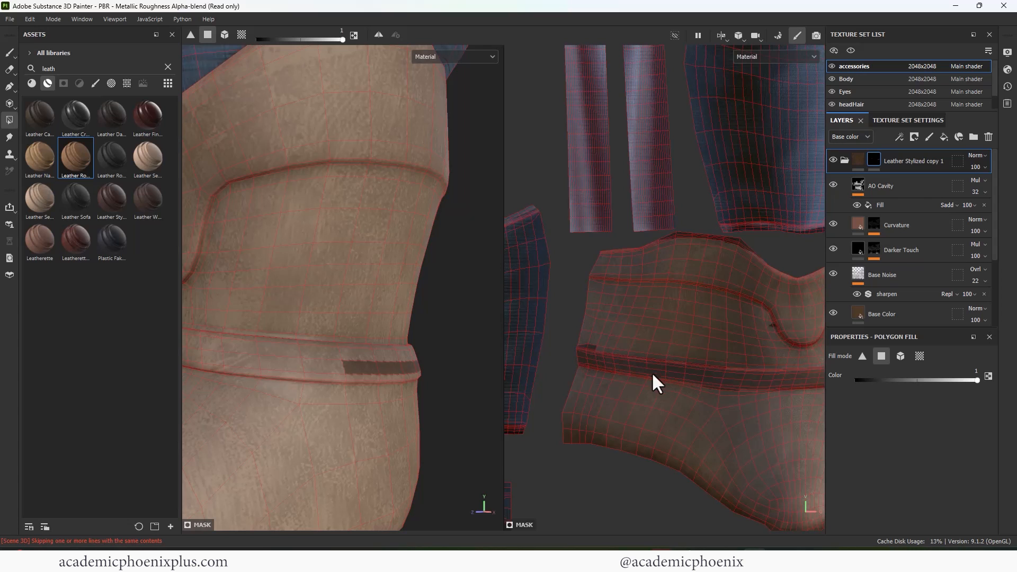
{"action": "key", "text": "x"}
- Fill the missing faces along the strap's edges on the 3D boot and clear faces that spill beyond it
{"action": "right_click_drag", "start_coordinate": [377, 292], "coordinate": [371, 326], "text": "alt"}
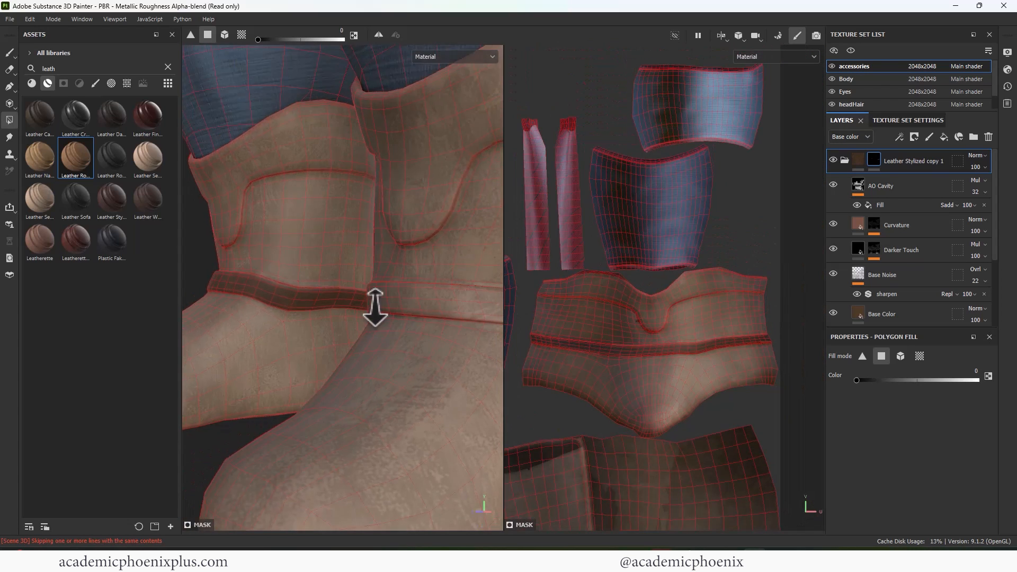
{"action": "left_click_drag", "start_coordinate": [371, 326], "coordinate": [421, 339], "text": "alt"}
{"action": "middle_click_drag", "start_coordinate": [421, 339], "coordinate": [426, 359], "text": "alt"}
{"action": "left_click_drag", "start_coordinate": [426, 359], "coordinate": [368, 344], "text": "alt"}
{"action": "right_click_drag", "start_coordinate": [367, 344], "coordinate": [609, 327], "text": "alt"}
{"action": "left_click_drag", "start_coordinate": [471, 322], "coordinate": [383, 318], "text": "alt"}
{"action": "key", "text": "x"}
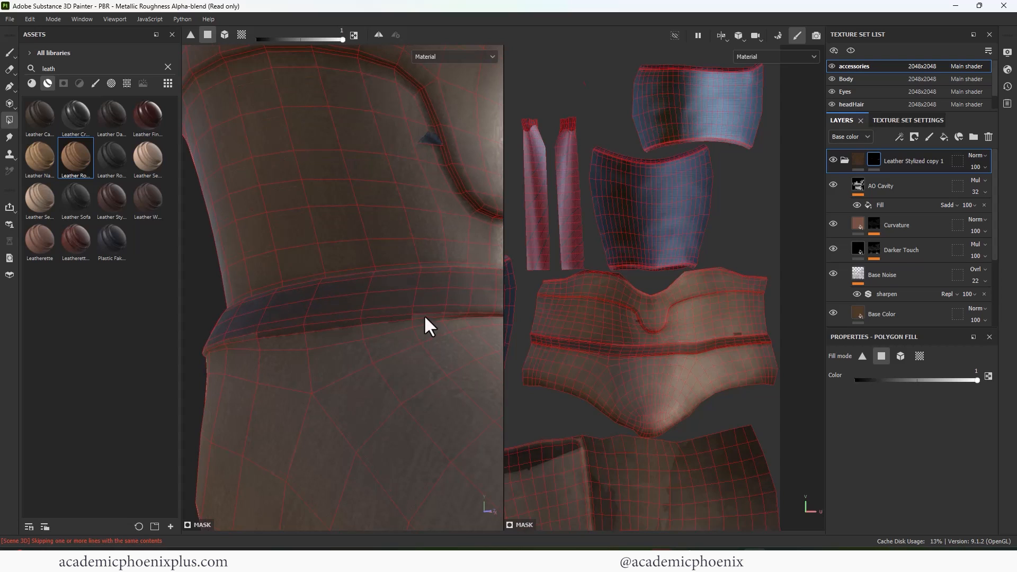
{"action": "left_click_drag", "start_coordinate": [460, 316], "coordinate": [423, 316]}
{"action": "mouse_move", "coordinate": [343, 343]}
{"action": "left_mouse_down", "text": "alt"}
{"action": "mouse_move", "coordinate": [359, 343]}
{"action": "mouse_move", "coordinate": [341, 356]}
{"action": "mouse_move", "coordinate": [339, 332]}
{"action": "left_mouse_up", "text": "alt"}
{"action": "left_click_drag", "start_coordinate": [262, 347], "coordinate": [370, 331]}
{"action": "key", "text": "x"}
{"action": "mouse_move", "coordinate": [408, 390]}
{"action": "left_mouse_down"}
{"action": "mouse_move", "coordinate": [315, 365]}
{"action": "mouse_move", "coordinate": [363, 340]}
{"action": "left_mouse_up"}
- Clear the filled faces spilling onto the boot shaft in the UV view and complete the strap's remaining gap
{"action": "right_click_drag", "start_coordinate": [399, 352], "coordinate": [339, 358], "text": "alt"}
{"action": "left_click_drag", "start_coordinate": [339, 358], "coordinate": [348, 362], "text": "alt"}
{"action": "middle_click_drag", "start_coordinate": [664, 330], "coordinate": [582, 333], "text": "alt"}
{"action": "right_click_drag", "start_coordinate": [583, 334], "coordinate": [761, 327], "text": "alt"}
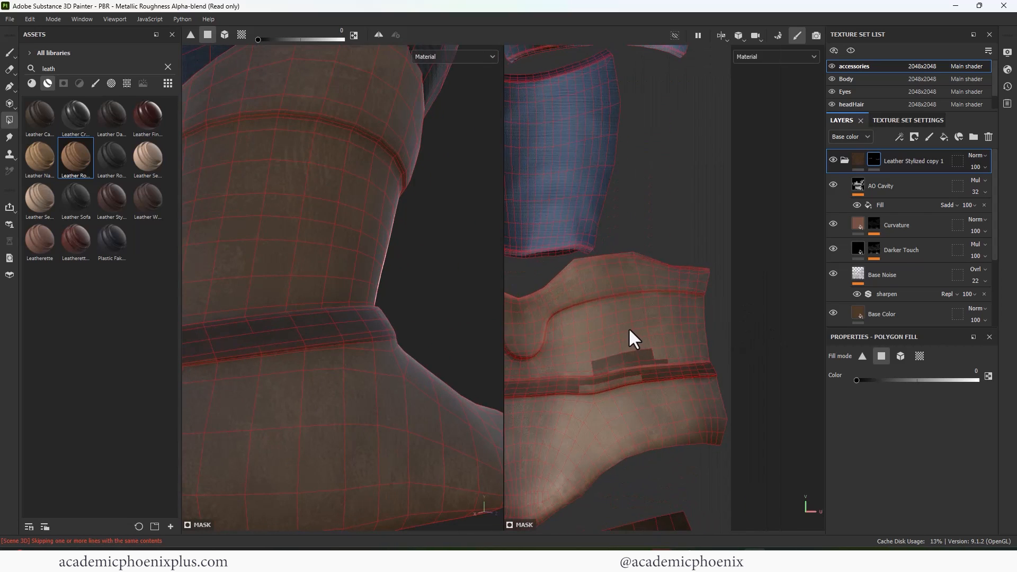
{"action": "key", "text": "x"}
{"action": "left_click_drag", "start_coordinate": [617, 328], "coordinate": [662, 352]}
{"action": "key", "text": "x"}
{"action": "mouse_move", "coordinate": [597, 313]}
{"action": "left_mouse_down"}
{"action": "mouse_move", "coordinate": [655, 341]}
{"action": "mouse_move", "coordinate": [666, 364]}
{"action": "left_mouse_up"}
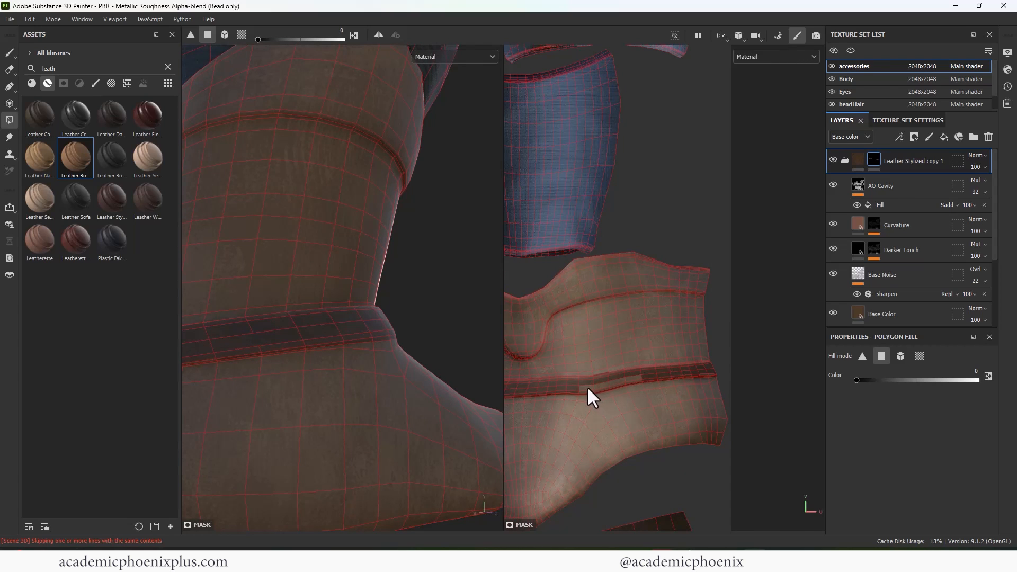
{"action": "key", "text": "x"}
{"action": "left_click_drag", "start_coordinate": [431, 358], "coordinate": [381, 364], "text": "alt"}
{"action": "middle_click_drag", "start_coordinate": [548, 357], "coordinate": [563, 362], "text": "alt"}
{"action": "right_click_drag", "start_coordinate": [307, 365], "coordinate": [256, 363], "text": "alt"}
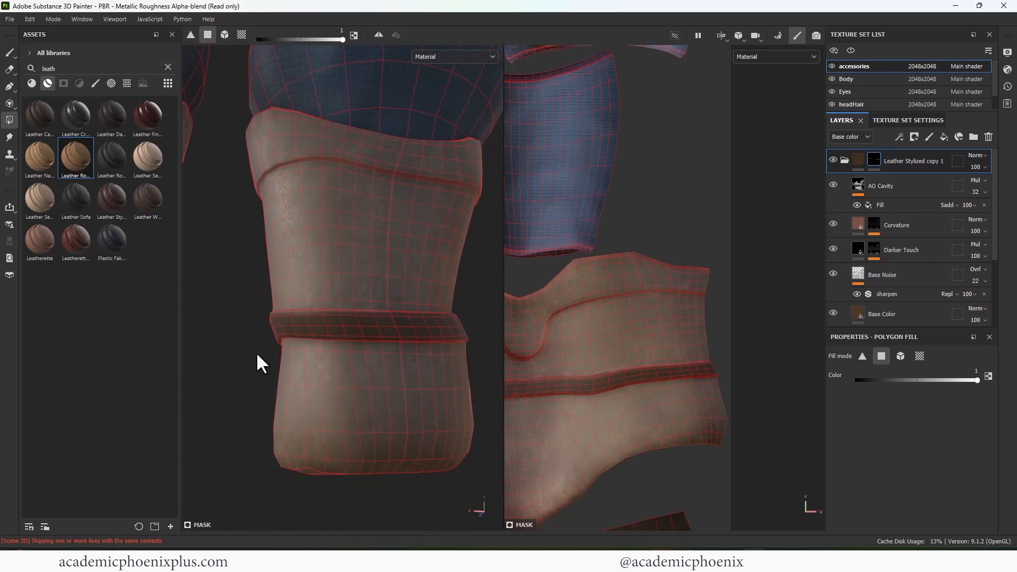
- Clear the unwanted filled patches on the second boot's shaft and strap with black Polygon Fill
{"action": "left_click_drag", "start_coordinate": [257, 363], "coordinate": [390, 357], "text": "alt"}
{"action": "right_click_drag", "start_coordinate": [390, 357], "coordinate": [307, 350], "text": "alt"}
{"action": "left_click_drag", "start_coordinate": [407, 385], "coordinate": [466, 378], "text": "alt"}
{"action": "middle_click_drag", "start_coordinate": [467, 378], "coordinate": [486, 388], "text": "alt"}
{"action": "scroll", "coordinate": [593, 318], "scroll_direction": "down", "scroll_amount": 2}
{"action": "middle_click_drag", "start_coordinate": [593, 318], "coordinate": [834, 355], "text": "alt"}
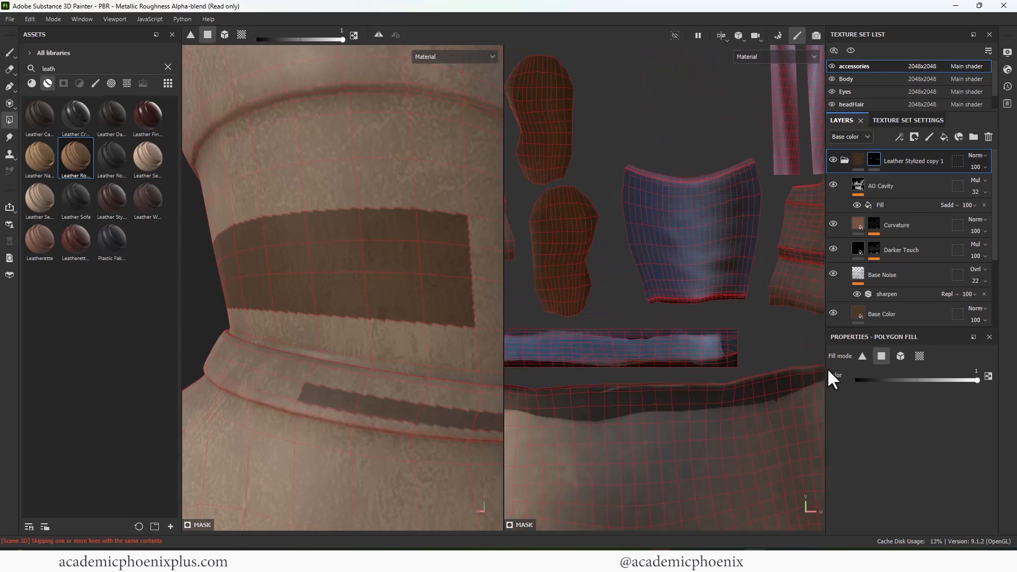
{"action": "right_click_drag", "start_coordinate": [568, 269], "coordinate": [556, 212], "text": "alt"}
{"action": "middle_click_drag", "start_coordinate": [784, 244], "coordinate": [864, 259], "text": "alt"}
{"action": "middle_click_drag", "start_coordinate": [643, 256], "coordinate": [775, 286], "text": "alt"}
{"action": "scroll", "coordinate": [778, 282], "scroll_direction": "up", "scroll_amount": 2}
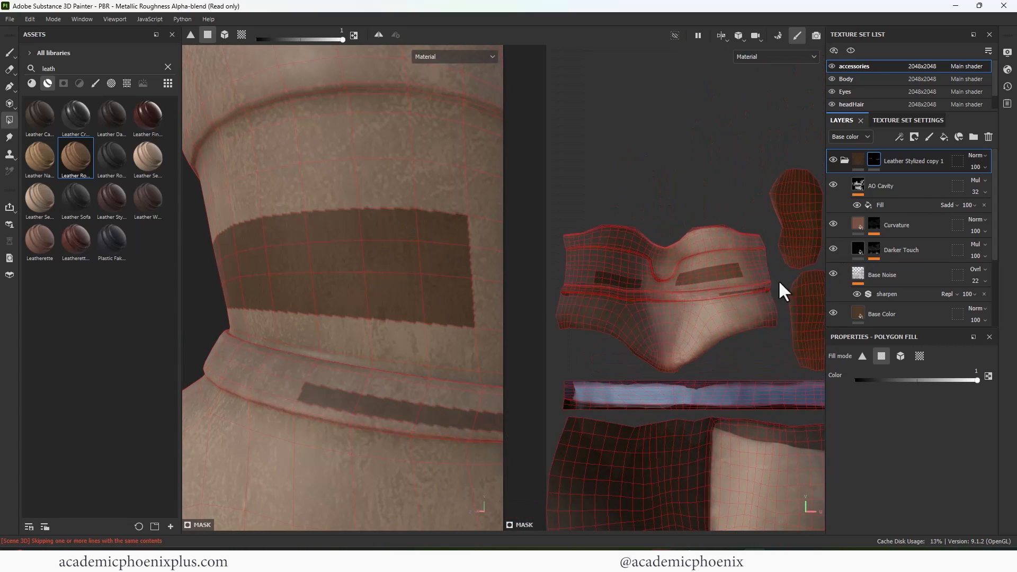
{"action": "key", "text": "x"}
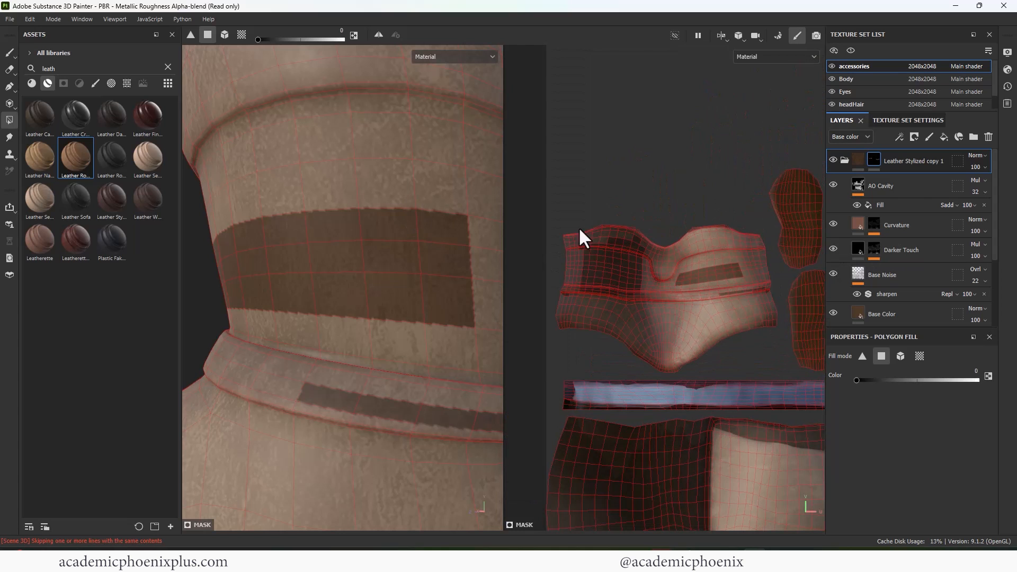
{"action": "mouse_move", "coordinate": [567, 212]}
{"action": "left_mouse_down"}
{"action": "mouse_move", "coordinate": [707, 295]}
{"action": "mouse_move", "coordinate": [768, 308]}
{"action": "left_mouse_up"}
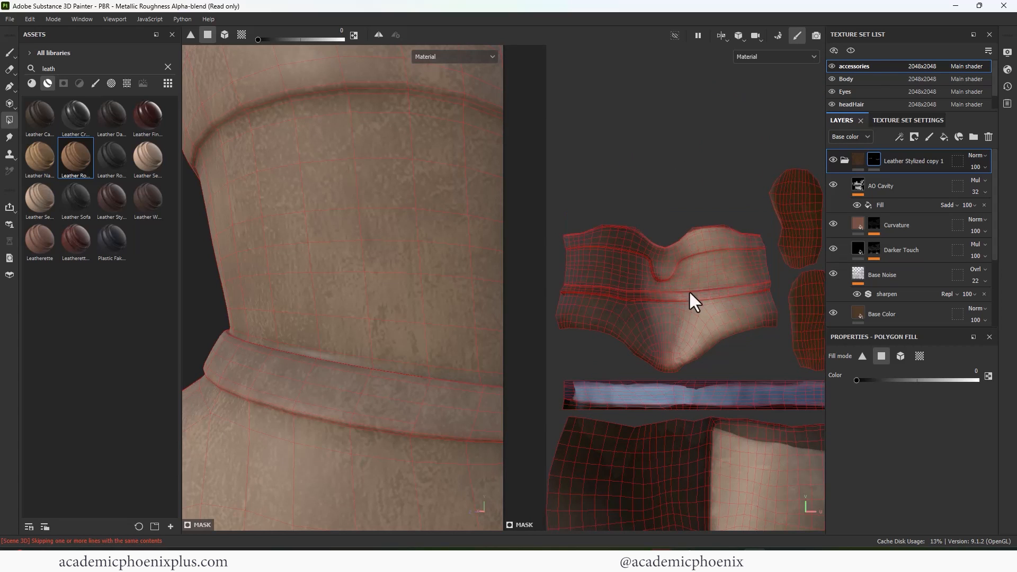
- Clear the stray filled faces just below the strap at the back of the boot
{"action": "left_click_drag", "start_coordinate": [441, 386], "coordinate": [281, 305], "text": "alt"}
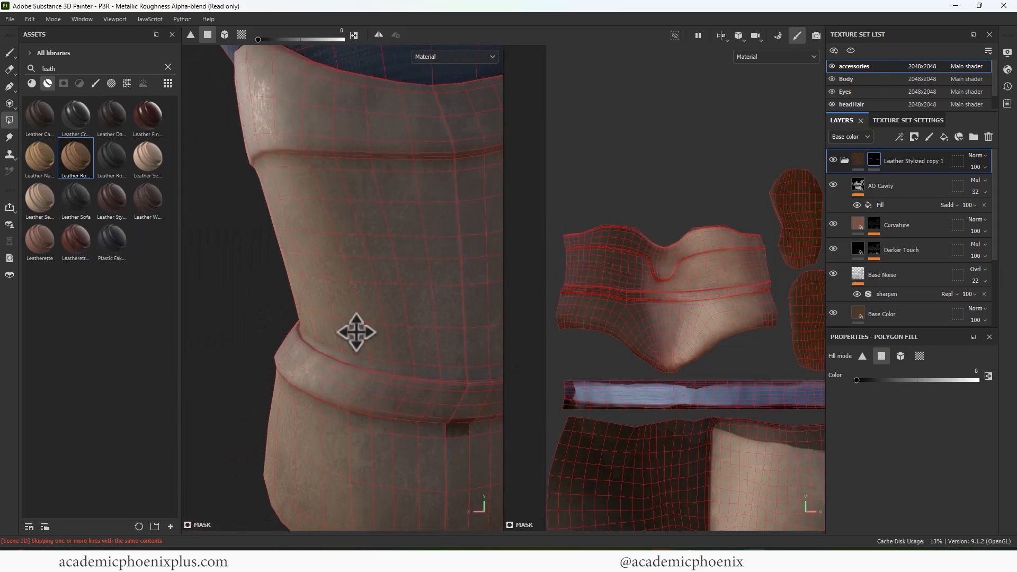
{"action": "middle_click_drag", "start_coordinate": [356, 333], "coordinate": [246, 296], "text": "alt"}
{"action": "left_click_drag", "start_coordinate": [330, 370], "coordinate": [363, 415]}
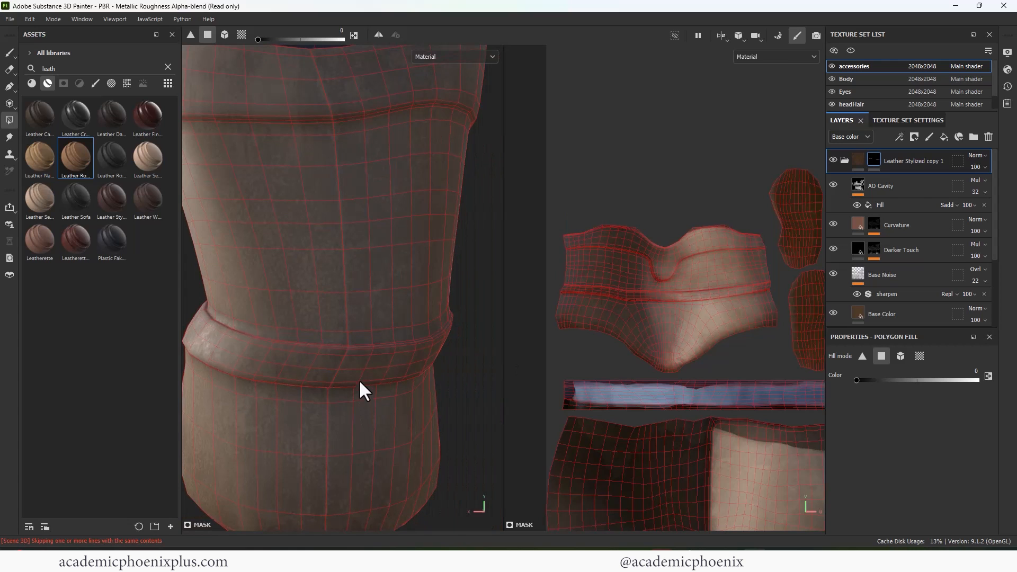
- Show only the 2D UV view and fill the outer half of the second boot's strap with white
{"action": "right_click_drag", "start_coordinate": [684, 309], "coordinate": [741, 295], "text": "alt"}
{"action": "middle_click_drag", "start_coordinate": [740, 295], "coordinate": [672, 292], "text": "alt"}
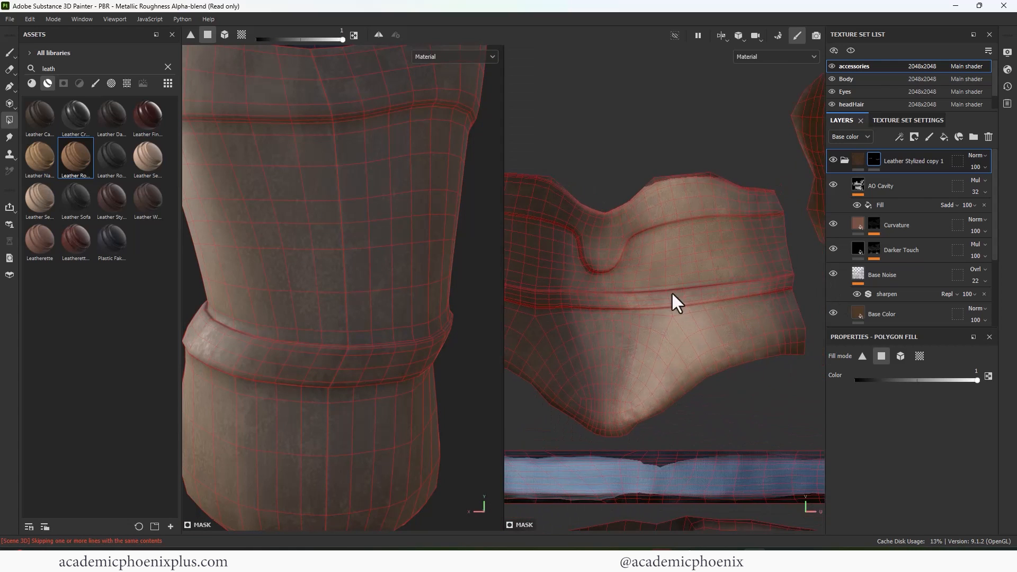
{"action": "right_click_drag", "start_coordinate": [672, 291], "coordinate": [732, 300], "text": "alt"}
{"action": "middle_click_drag", "start_coordinate": [731, 300], "coordinate": [630, 325], "text": "alt"}
{"action": "left_click", "coordinate": [718, 35]}
{"action": "left_click", "coordinate": [744, 77]}
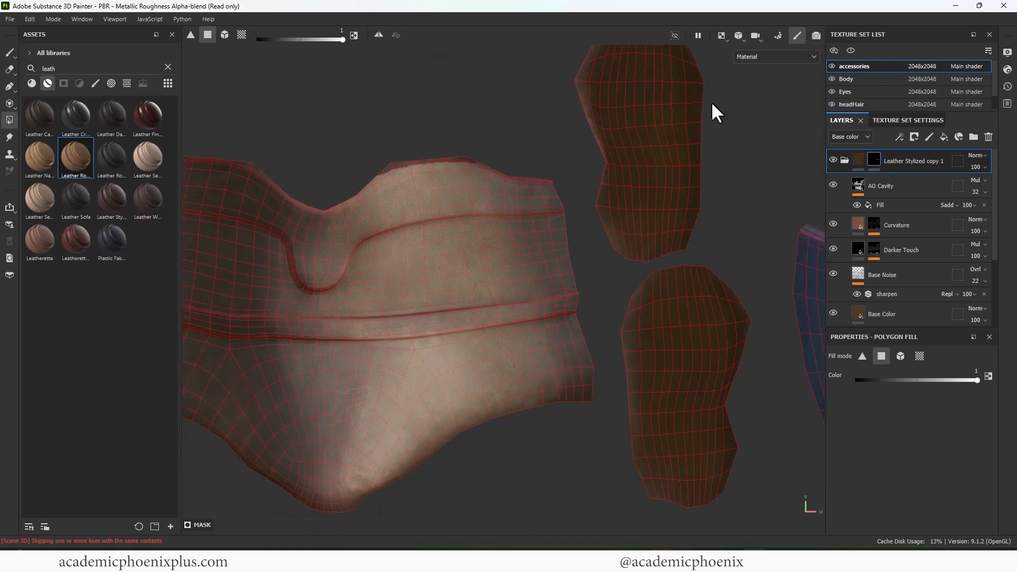
{"action": "middle_click_drag", "start_coordinate": [415, 219], "coordinate": [529, 222], "text": "alt"}
{"action": "right_click_drag", "start_coordinate": [530, 222], "coordinate": [606, 252], "text": "alt"}
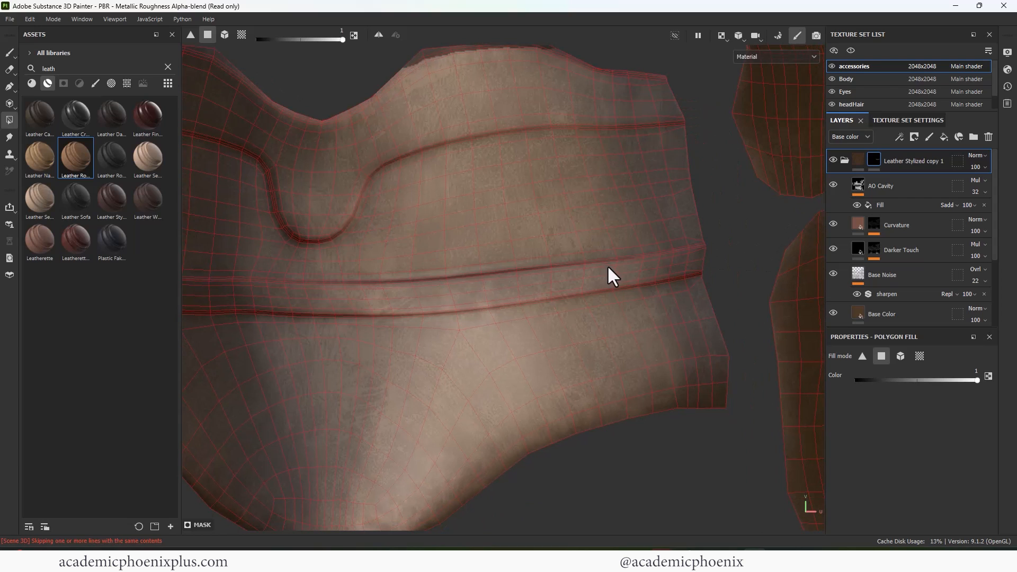
{"action": "left_click_drag", "start_coordinate": [635, 279], "coordinate": [681, 271]}
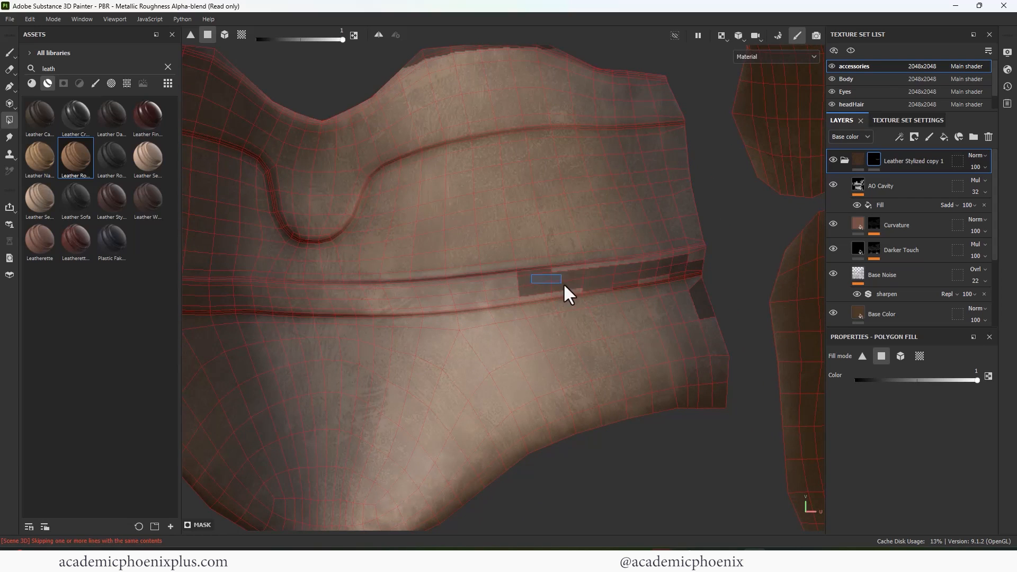
{"action": "left_click_drag", "start_coordinate": [501, 295], "coordinate": [501, 295]}
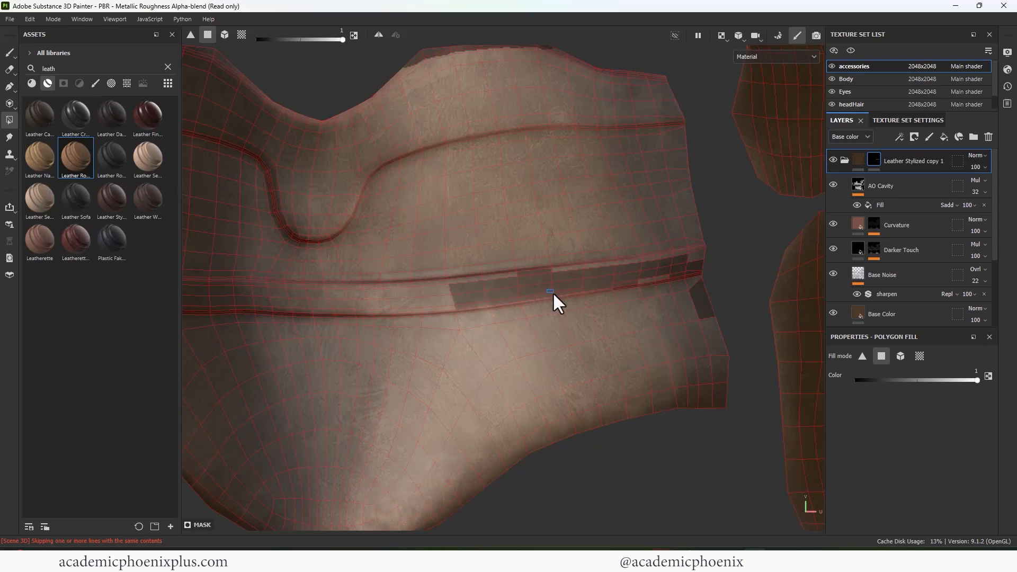
{"action": "left_click_drag", "start_coordinate": [708, 256], "coordinate": [708, 257]}
- Switch to the Paint tool and reduce the mask brush size to 0.93
{"action": "left_click", "coordinate": [9, 52]}
{"action": "key", "text": "bracketleft"}
{"action": "key", "text": "bracketleft"}
{"action": "key", "text": "bracketleft"}
{"action": "key", "text": "bracketleft"}
{"action": "key", "text": "bracketleft"}
{"action": "key", "text": "bracketleft"}
{"action": "key", "text": "bracketleft"}
{"action": "key", "text": "bracketleft"}
{"action": "key", "text": "bracketleft"}
{"action": "key", "text": "bracketleft"}
{"action": "key", "text": "bracketleft"}
{"action": "key", "text": "bracketleft"}
{"action": "key", "text": "bracketleft"}
{"action": "key", "text": "bracketleft"}
{"action": "key", "text": "bracketleft"}
{"action": "key", "text": "bracketleft"}
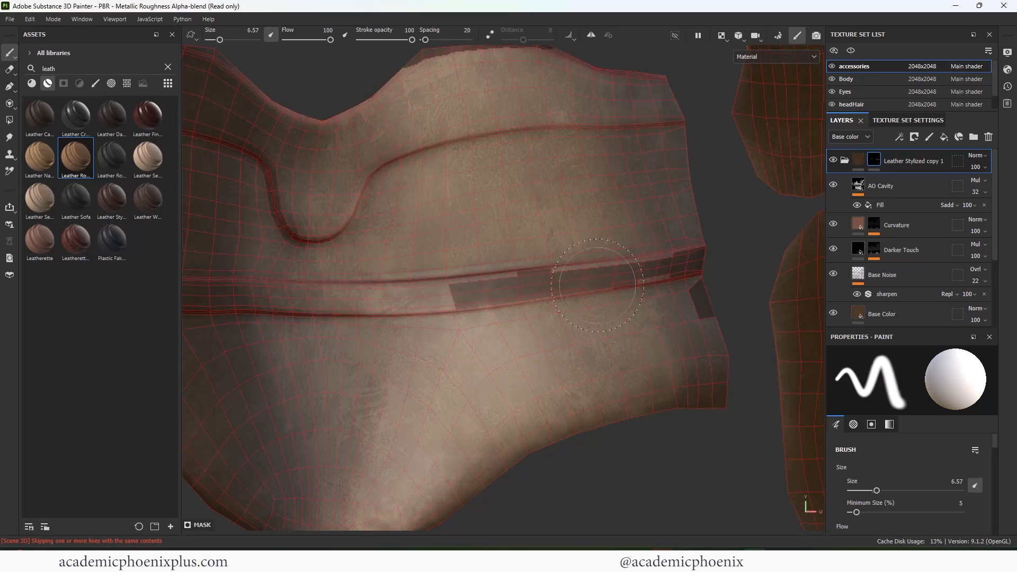
{"action": "key", "text": "bracketleft"}
{"action": "key", "text": "bracketleft"}
{"action": "key", "text": "bracketleft"}
{"action": "key", "text": "bracketleft"}
{"action": "key", "text": "bracketleft"}
{"action": "key", "text": "bracketleft"}
{"action": "key", "text": "bracketleft"}
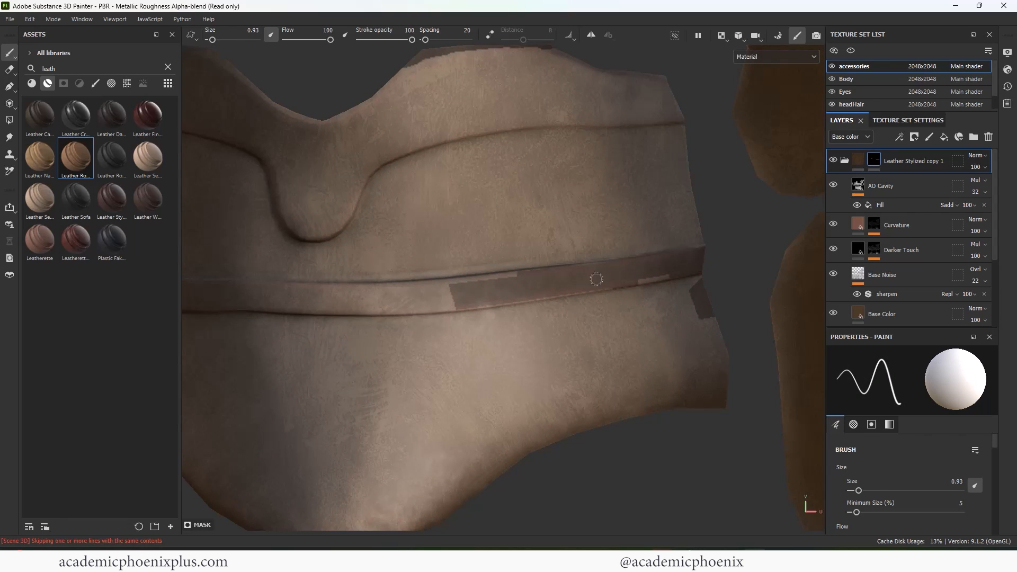
- Paint the gaps along the second boot's strap white in the UV view to complete the dark leather band
{"action": "left_click_drag", "start_coordinate": [675, 275], "coordinate": [621, 282]}
{"action": "mouse_move", "coordinate": [404, 296]}
{"action": "left_mouse_down"}
{"action": "mouse_move", "coordinate": [408, 305]}
{"action": "mouse_move", "coordinate": [421, 291]}
{"action": "mouse_move", "coordinate": [530, 280]}
{"action": "mouse_move", "coordinate": [436, 290]}
{"action": "left_mouse_up"}
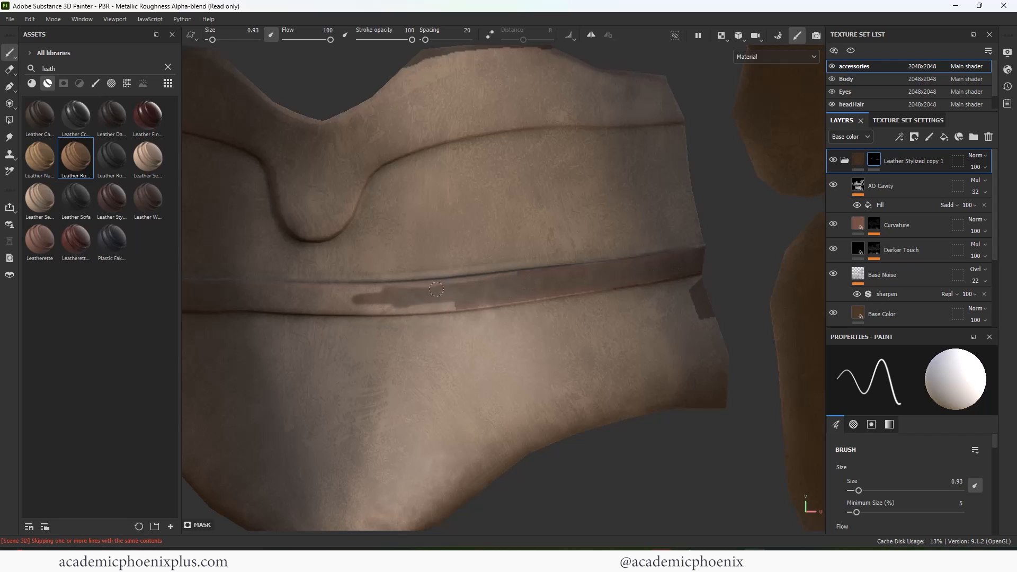
{"action": "left_click_drag", "start_coordinate": [523, 281], "coordinate": [457, 304]}
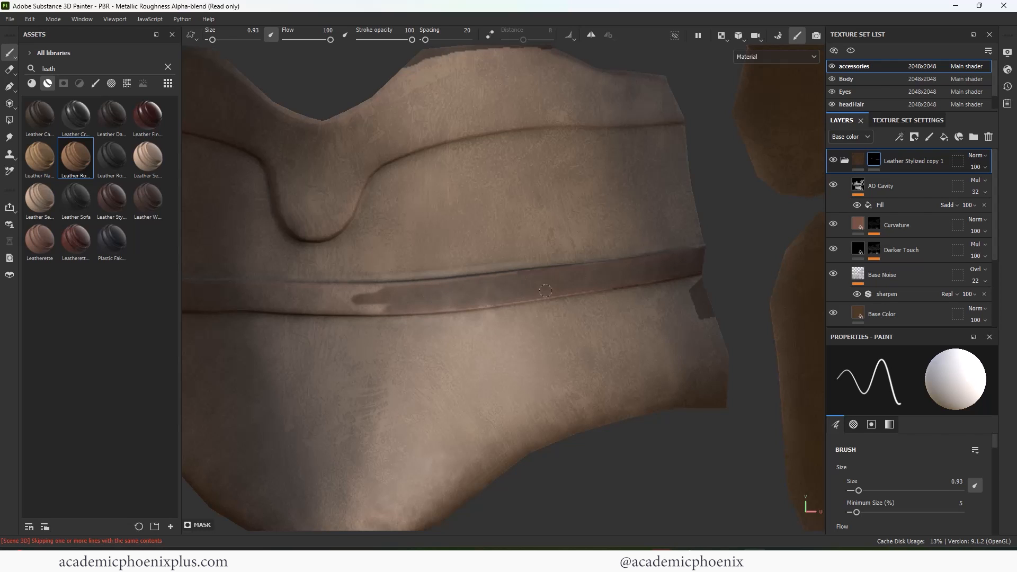
{"action": "left_click_drag", "start_coordinate": [537, 250], "coordinate": [683, 234], "text": "alt"}
{"action": "mouse_move", "coordinate": [447, 318]}
{"action": "left_mouse_down"}
{"action": "mouse_move", "coordinate": [421, 312]}
{"action": "mouse_move", "coordinate": [540, 313]}
{"action": "mouse_move", "coordinate": [455, 328]}
{"action": "mouse_move", "coordinate": [577, 331]}
{"action": "mouse_move", "coordinate": [519, 334]}
{"action": "mouse_move", "coordinate": [640, 314]}
{"action": "mouse_move", "coordinate": [570, 304]}
{"action": "mouse_move", "coordinate": [526, 324]}
{"action": "mouse_move", "coordinate": [447, 311]}
{"action": "mouse_move", "coordinate": [537, 306]}
{"action": "mouse_move", "coordinate": [261, 283]}
{"action": "mouse_move", "coordinate": [433, 296]}
{"action": "left_mouse_up"}
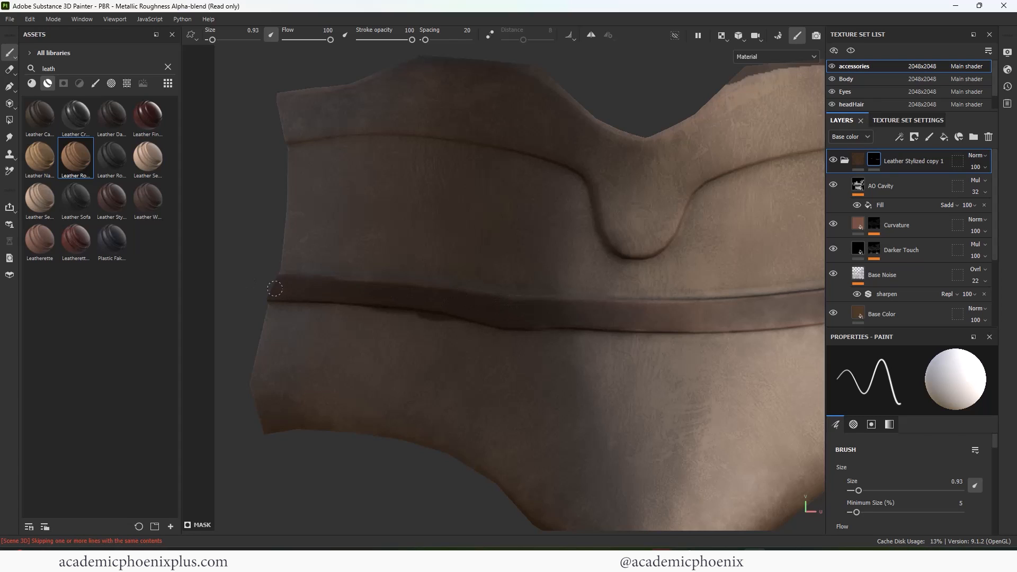
- Clean up the strap mask with Polygon Fill, using black for the spill along its lower edge and white for the remaining strap faces
{"action": "left_click", "coordinate": [12, 121]}
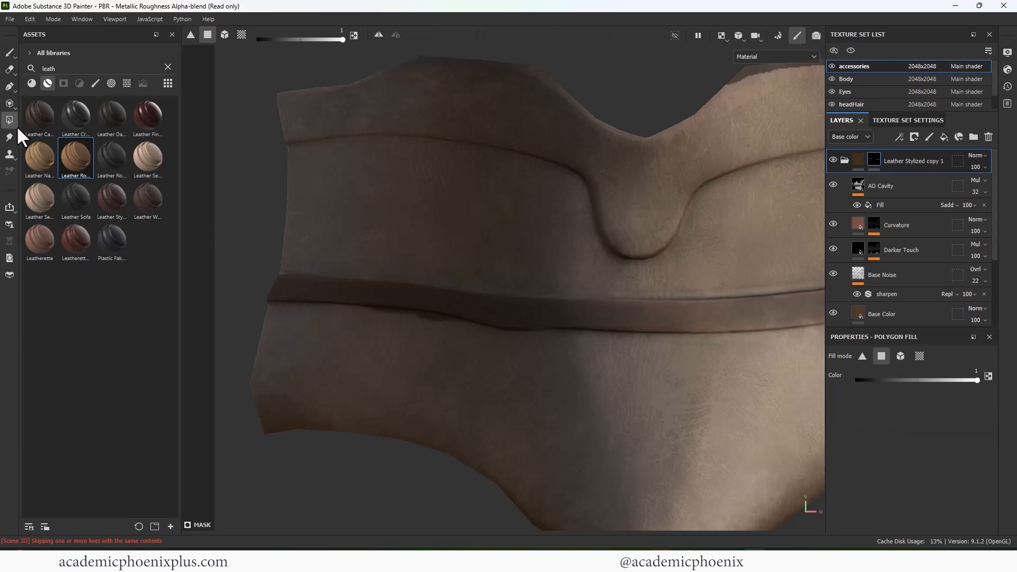
{"action": "left_click", "coordinate": [447, 331]}
{"action": "key", "text": "x"}
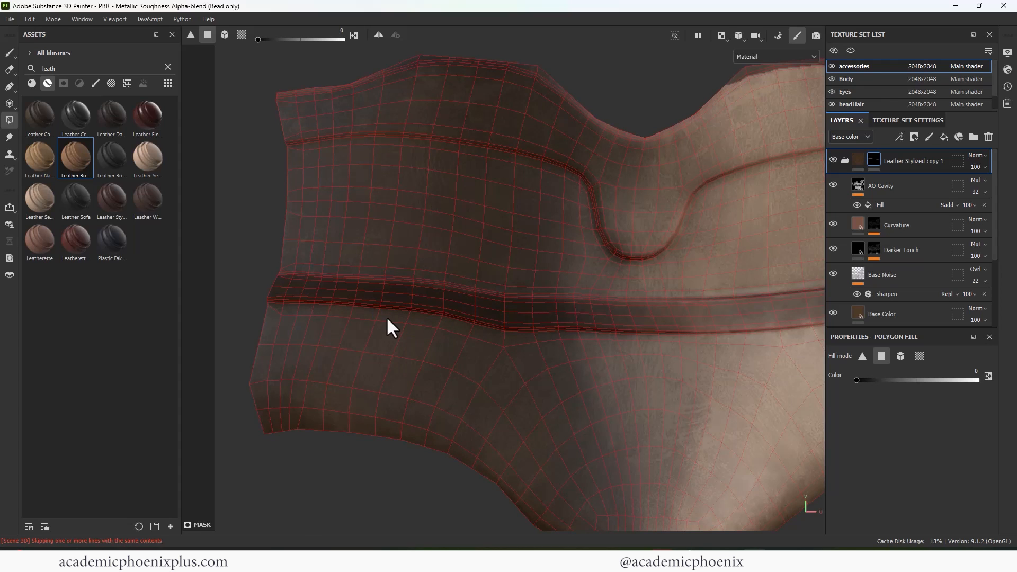
{"action": "middle_click_drag", "start_coordinate": [704, 341], "coordinate": [330, 373], "text": "alt"}
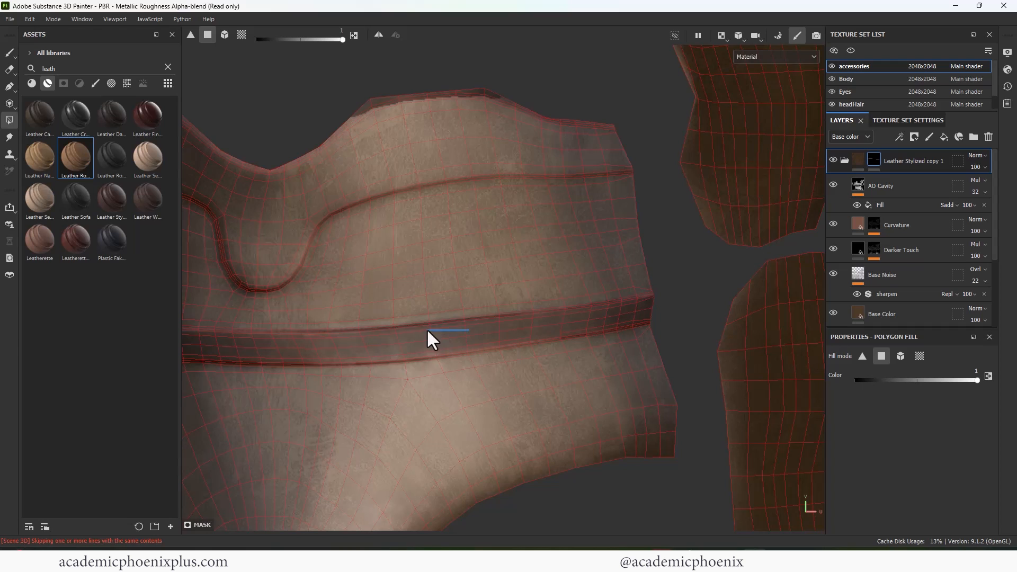
{"action": "left_click_drag", "start_coordinate": [304, 338], "coordinate": [292, 335]}
- Restore the split 3D and 2D view and inspect the finished boots, the full character, and the head
{"action": "right_click_drag", "start_coordinate": [585, 317], "coordinate": [391, 200], "text": "alt"}
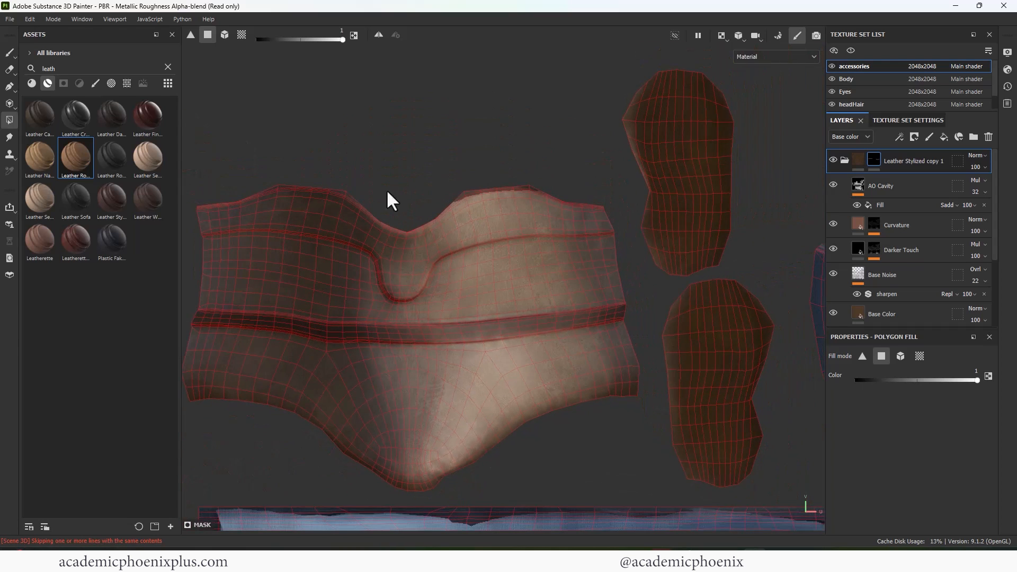
{"action": "left_click", "coordinate": [721, 35]}
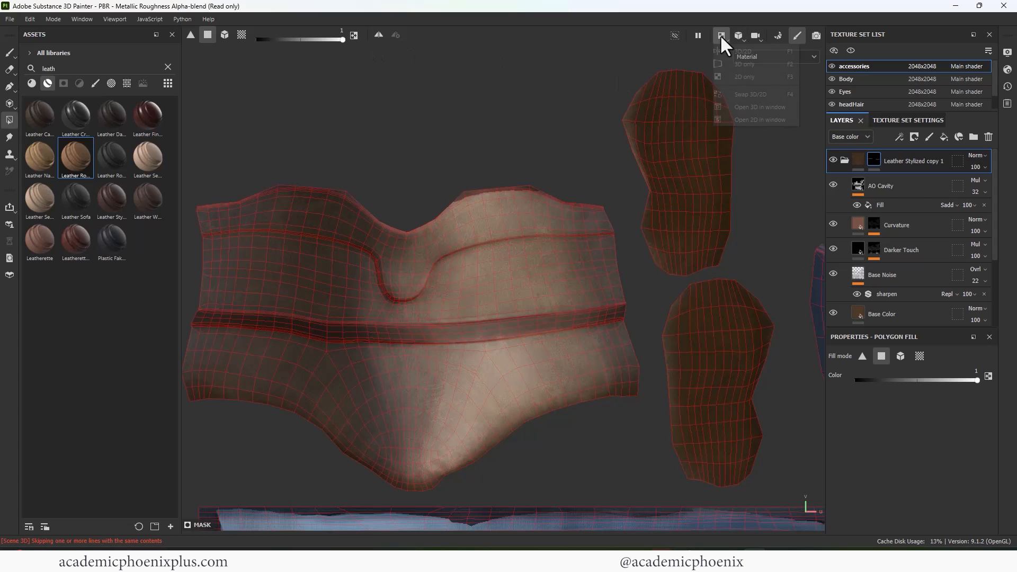
{"action": "left_click", "coordinate": [734, 52]}
{"action": "left_click_drag", "start_coordinate": [399, 298], "coordinate": [306, 236], "text": "alt"}
{"action": "right_click_drag", "start_coordinate": [477, 255], "coordinate": [413, 233], "text": "alt"}
{"action": "middle_click_drag", "start_coordinate": [413, 233], "coordinate": [413, 382], "text": "alt"}
{"action": "left_click_drag", "start_coordinate": [424, 328], "coordinate": [367, 317], "text": "alt"}
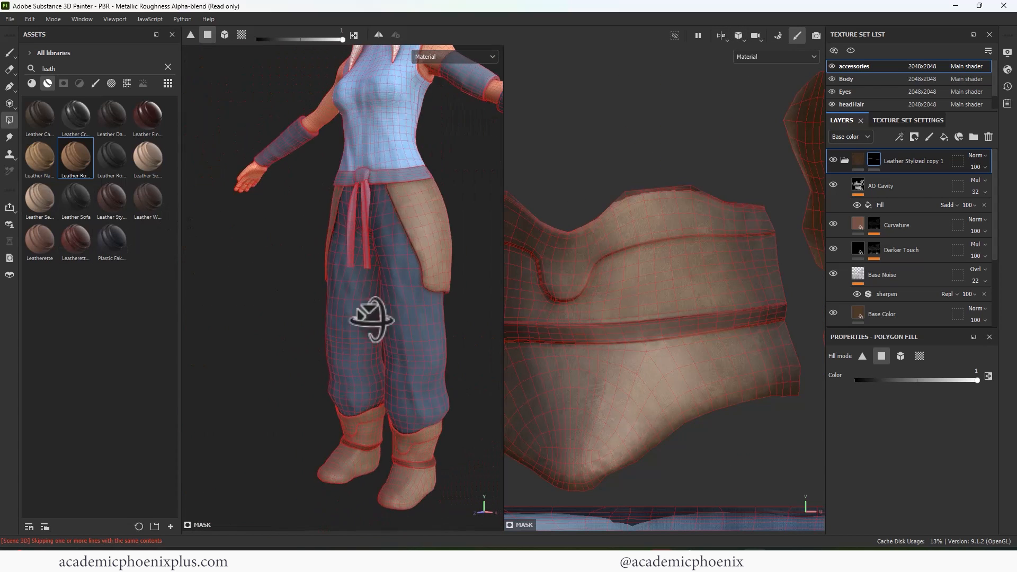
{"action": "right_click_drag", "start_coordinate": [368, 318], "coordinate": [327, 237], "text": "alt"}
{"action": "middle_click_drag", "start_coordinate": [328, 237], "coordinate": [326, 280], "text": "alt"}
{"action": "left_click", "coordinate": [9, 52]}
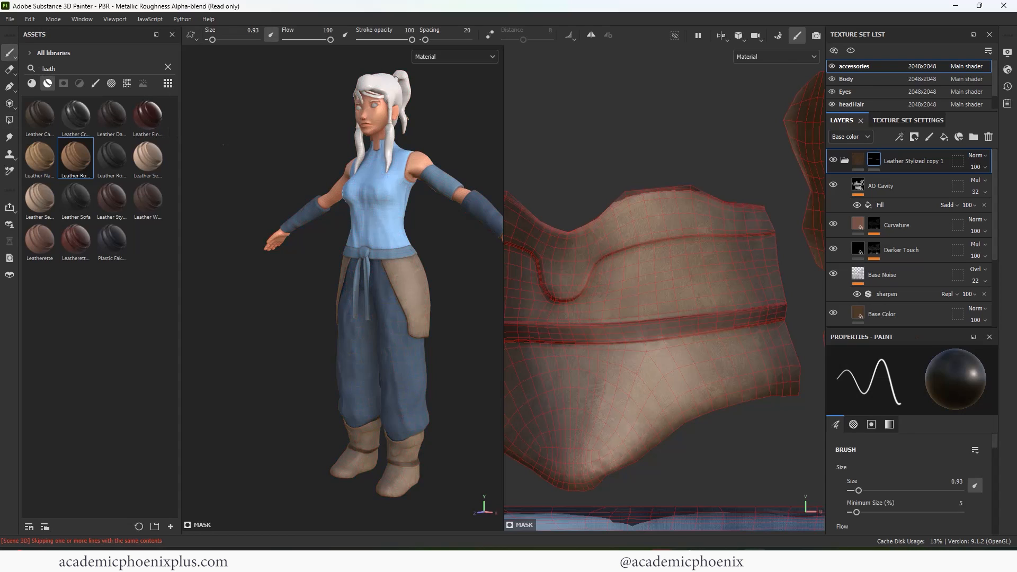
{"action": "mouse_move", "coordinate": [265, 140]}
{"action": "left_mouse_down", "text": "alt"}
{"action": "mouse_move", "coordinate": [310, 141]}
{"action": "mouse_move", "coordinate": [371, 177]}
{"action": "left_mouse_up", "text": "alt"}
{"action": "mouse_move", "coordinate": [370, 177]}
{"action": "middle_mouse_down", "text": "alt"}
{"action": "mouse_move", "coordinate": [377, 195]}
{"action": "mouse_move", "coordinate": [348, 302]}
{"action": "middle_mouse_up", "text": "alt"}
{"action": "right_click_drag", "start_coordinate": [347, 301], "coordinate": [409, 311], "text": "alt"}
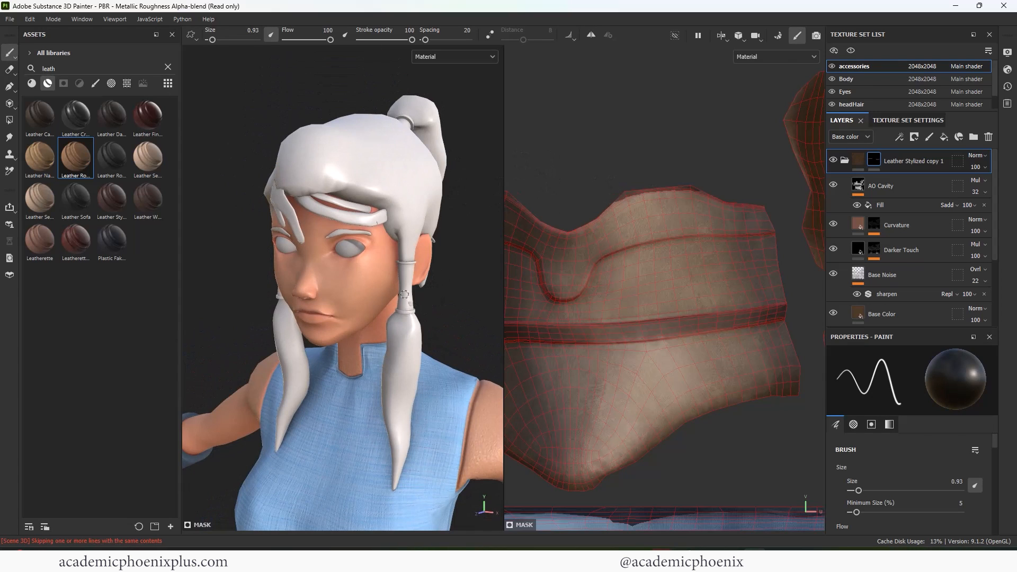
- Collapse the copied leather folder and prefix the two leather folder names with "Dark" for the copy and "Light" for the original
{"action": "left_click", "coordinate": [845, 160]}
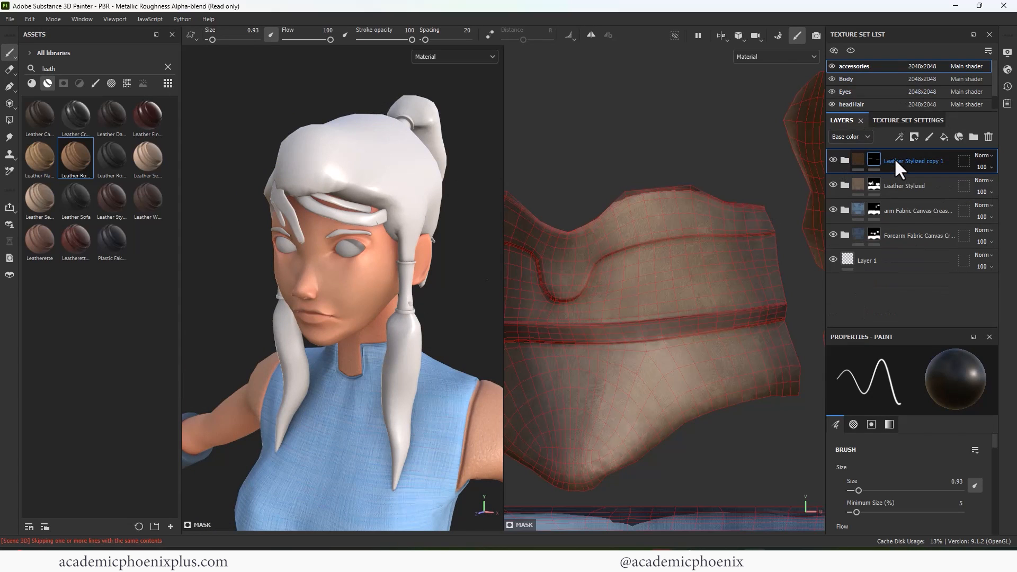
{"action": "double_click", "coordinate": [894, 160]}
{"action": "left_click", "coordinate": [887, 161]}
{"action": "type", "text": "Dark"}
{"action": "key", "text": "Return"}
{"action": "double_click", "coordinate": [894, 185]}
{"action": "left_click", "coordinate": [887, 186]}
{"action": "type", "text": "Light"}
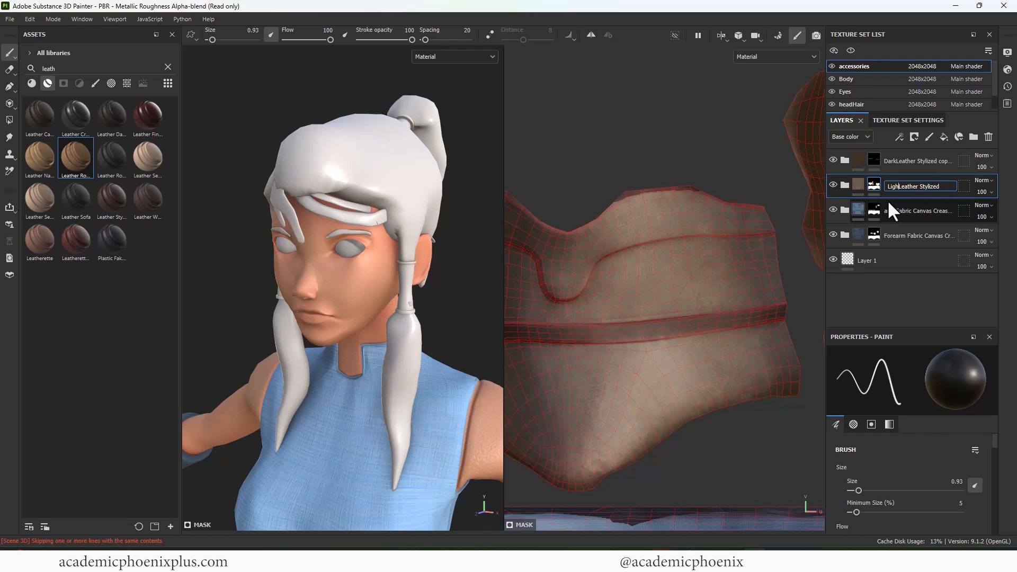
{"action": "key", "text": "Return"}
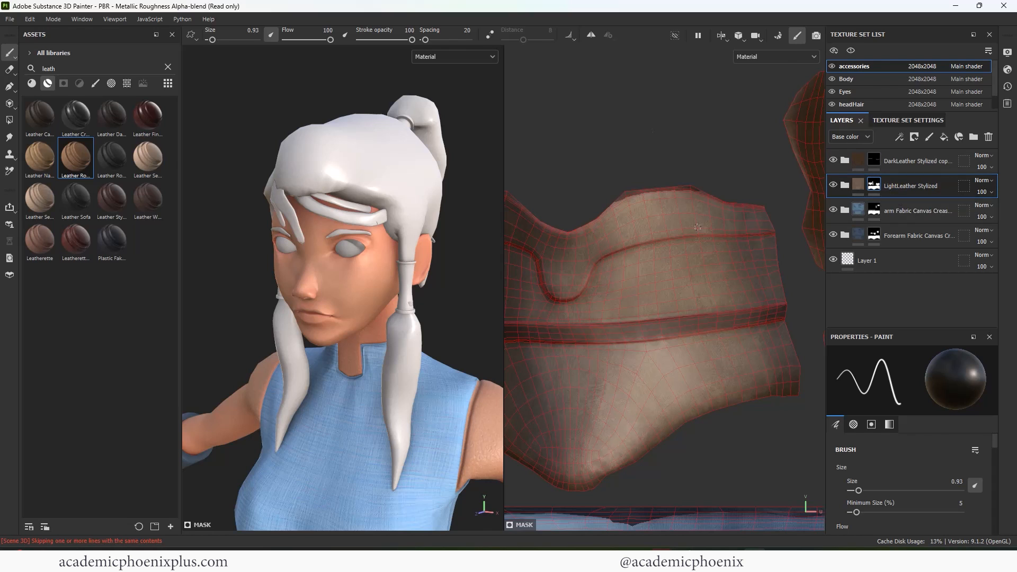
- Add the two side hair ties to the arm Fabric Canvas folder's mask with white Polygon Fill in mesh mode
{"action": "left_click", "coordinate": [913, 235]}
{"action": "left_click_drag", "start_coordinate": [403, 299], "coordinate": [439, 298], "text": "alt"}
{"action": "left_click", "coordinate": [915, 212]}
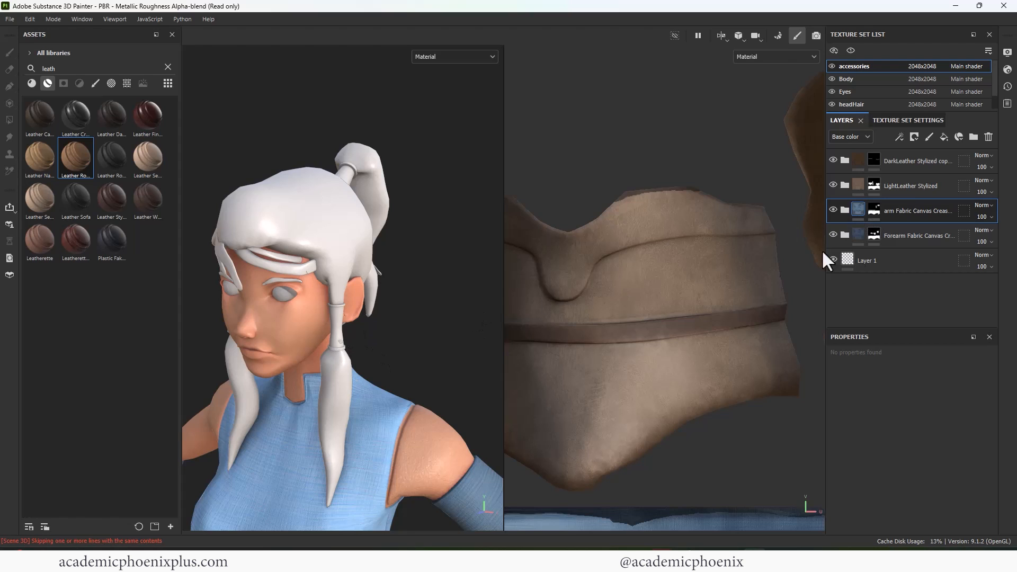
{"action": "scroll", "coordinate": [736, 248], "scroll_direction": "down", "scroll_amount": 5}
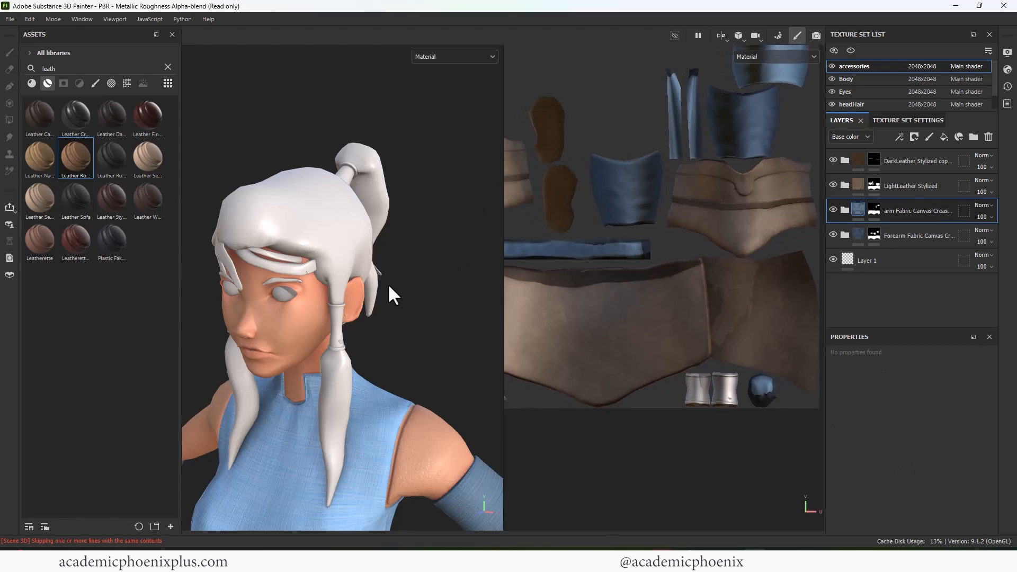
{"action": "key", "text": "1"}
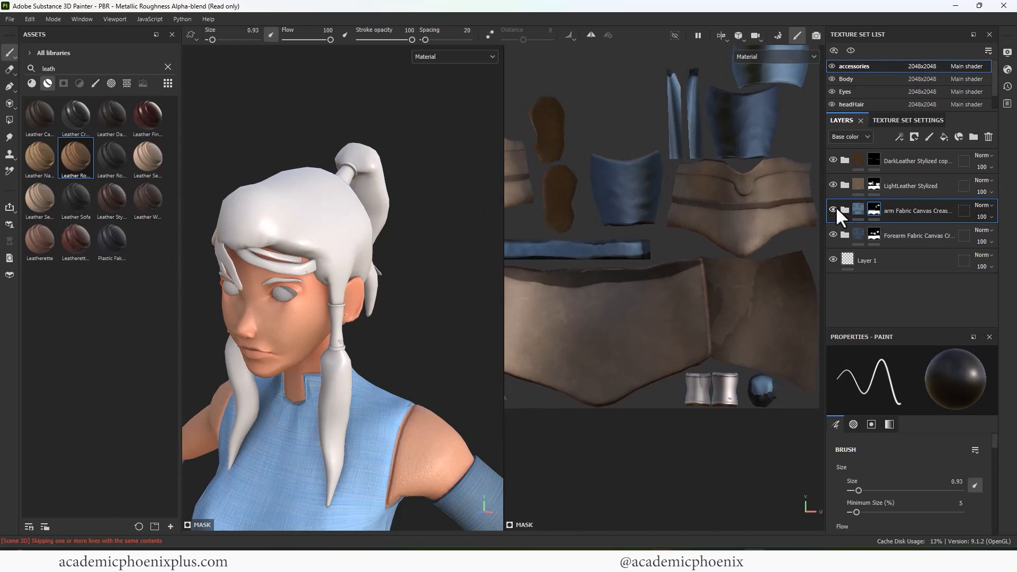
{"action": "left_click", "coordinate": [9, 120]}
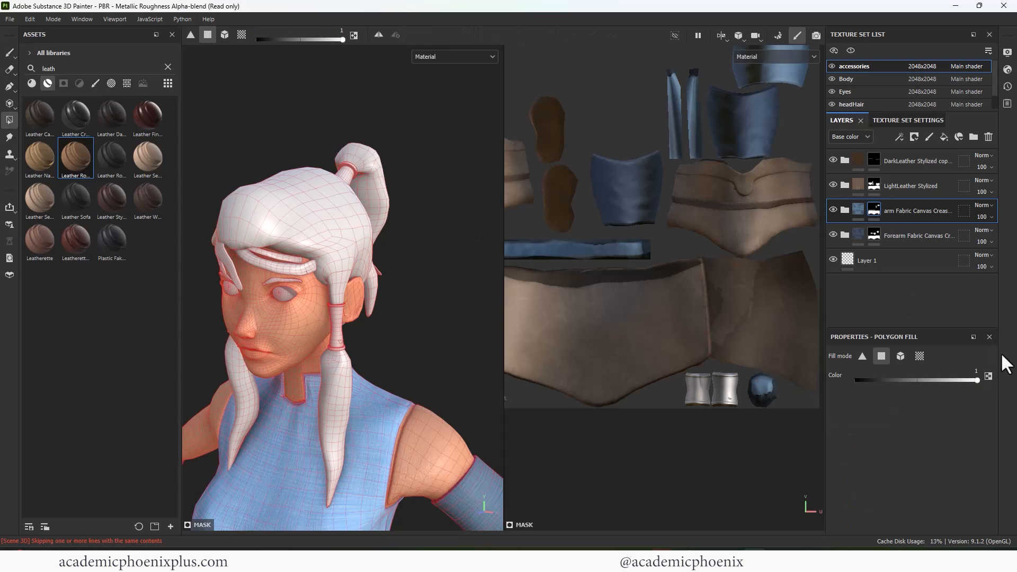
{"action": "left_click", "coordinate": [901, 356]}
{"action": "middle_click_drag", "start_coordinate": [356, 291], "coordinate": [413, 294]}
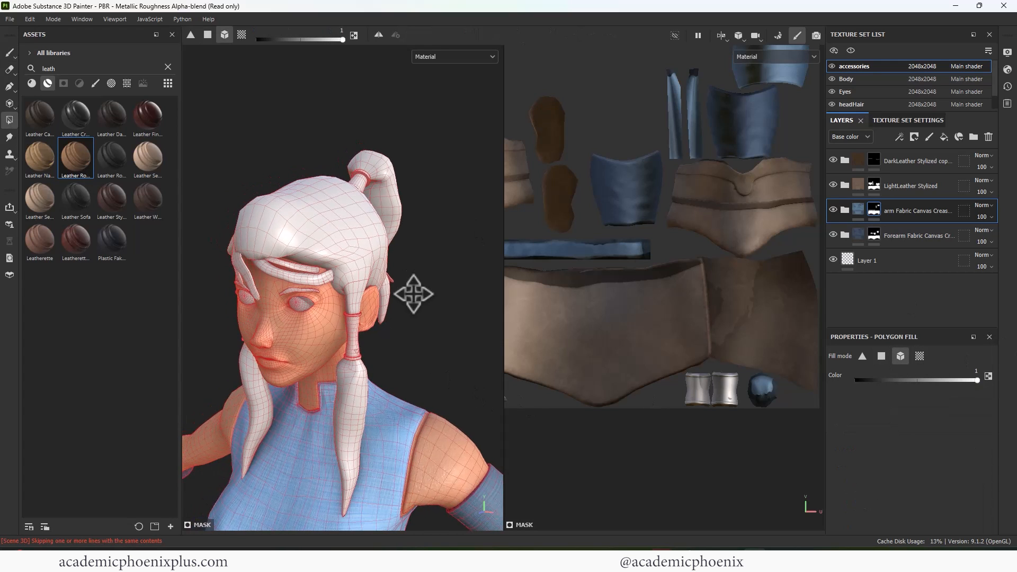
{"action": "left_click_drag", "start_coordinate": [413, 294], "coordinate": [454, 301], "text": "alt"}
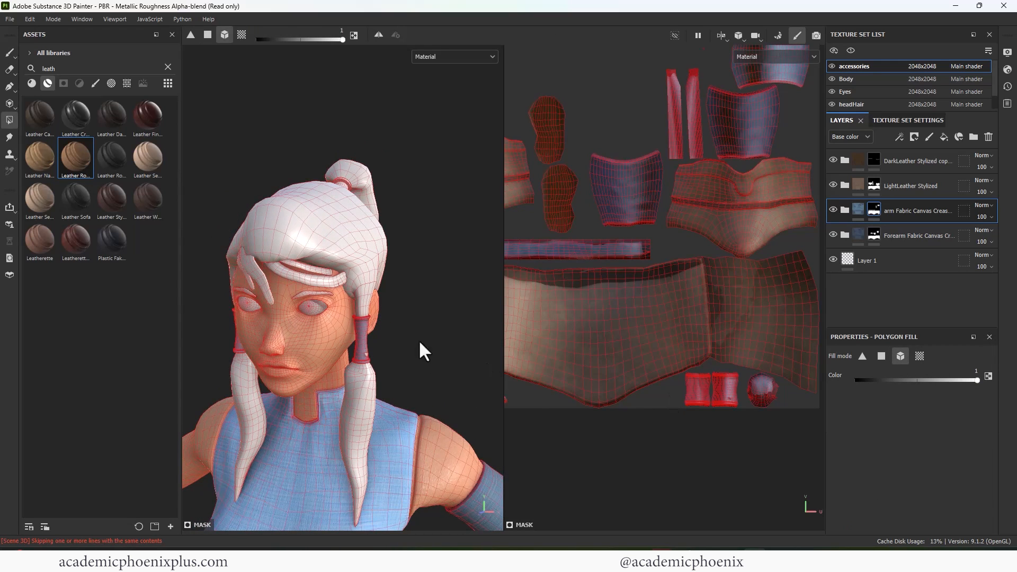
- Fill the small tapered UV island with white in the arm fabric mask, and return to the Paint tool
{"action": "left_click_drag", "start_coordinate": [420, 339], "coordinate": [447, 273], "text": "alt"}
{"action": "middle_click_drag", "start_coordinate": [670, 247], "coordinate": [787, 304], "text": "alt"}
{"action": "middle_click_drag", "start_coordinate": [713, 277], "coordinate": [752, 221], "text": "alt"}
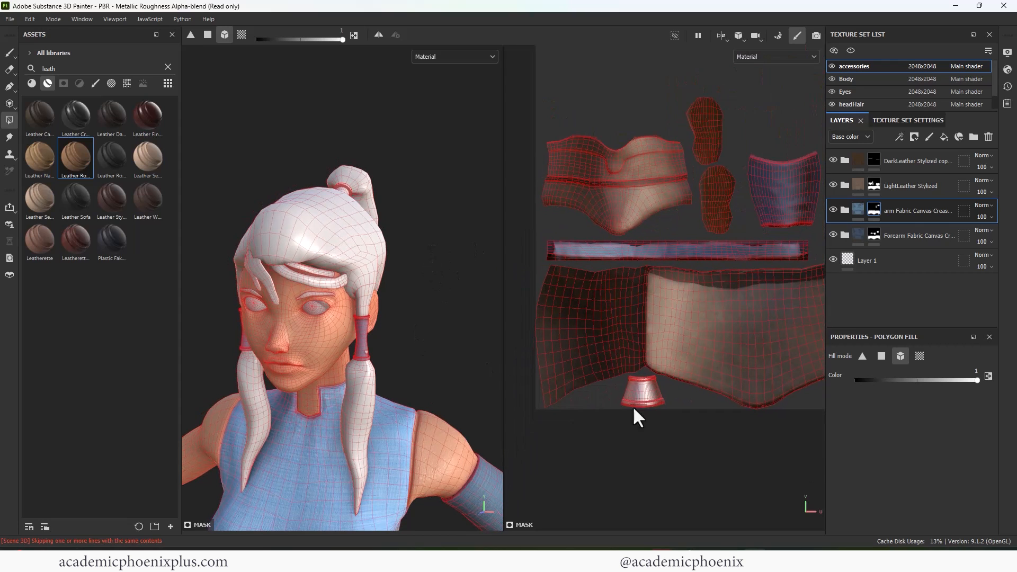
{"action": "left_click", "coordinate": [634, 406]}
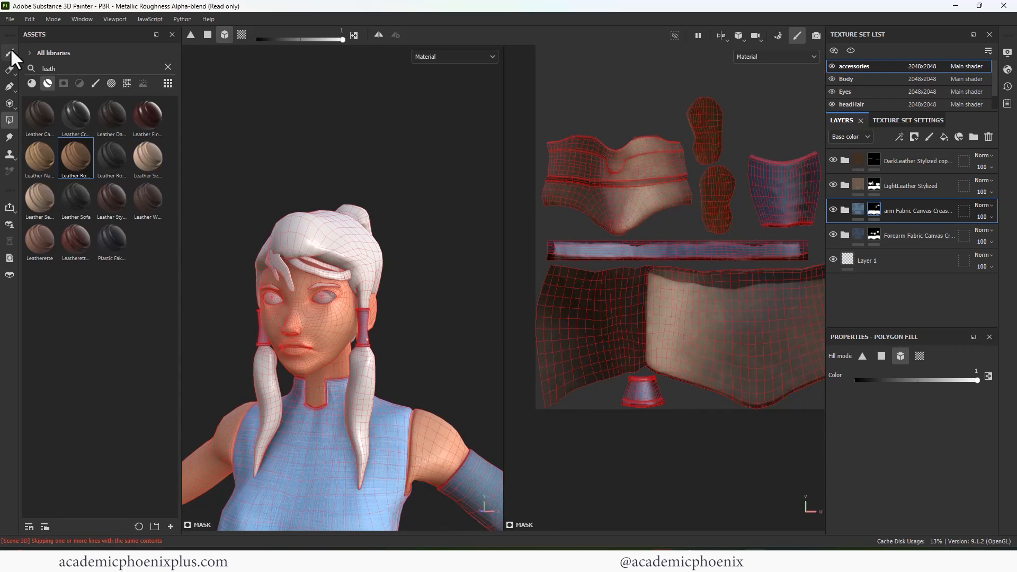
{"action": "left_click", "coordinate": [9, 51]}
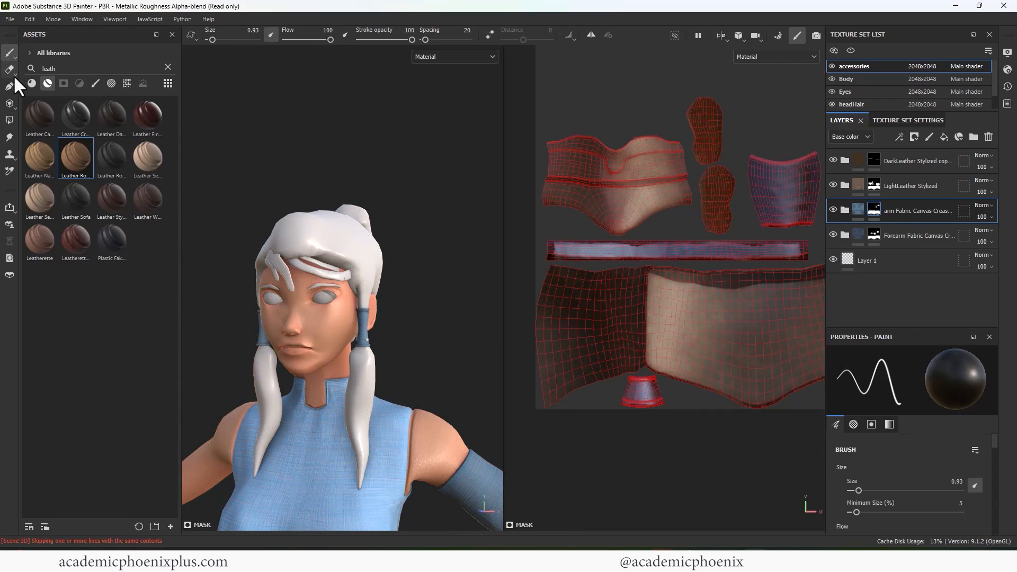
- Open the headHair texture set, search the material assets for "fur", and clear the search
{"action": "left_click", "coordinate": [863, 103]}
{"action": "double_click", "coordinate": [49, 68]}
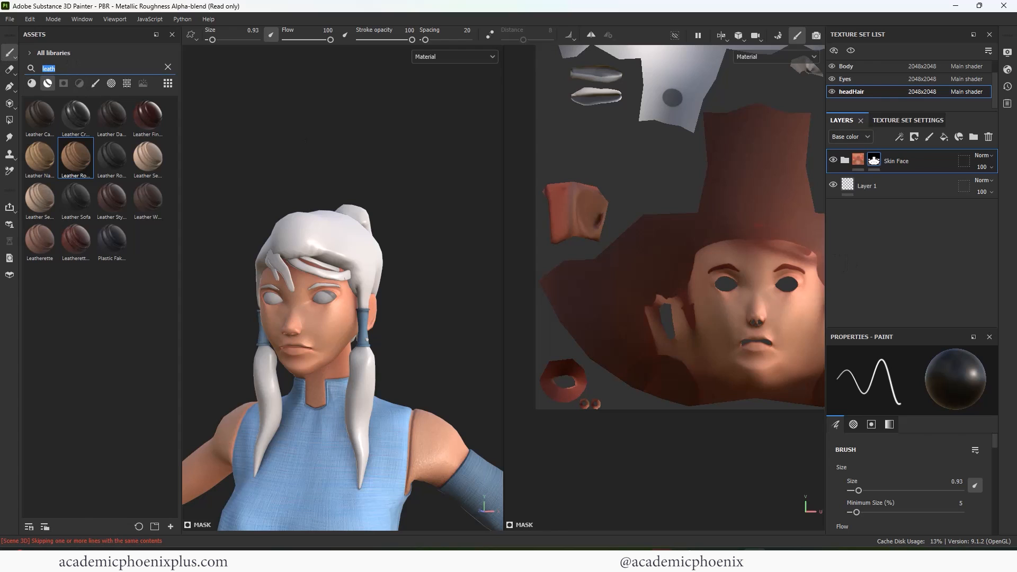
{"action": "type", "text": "fur"}
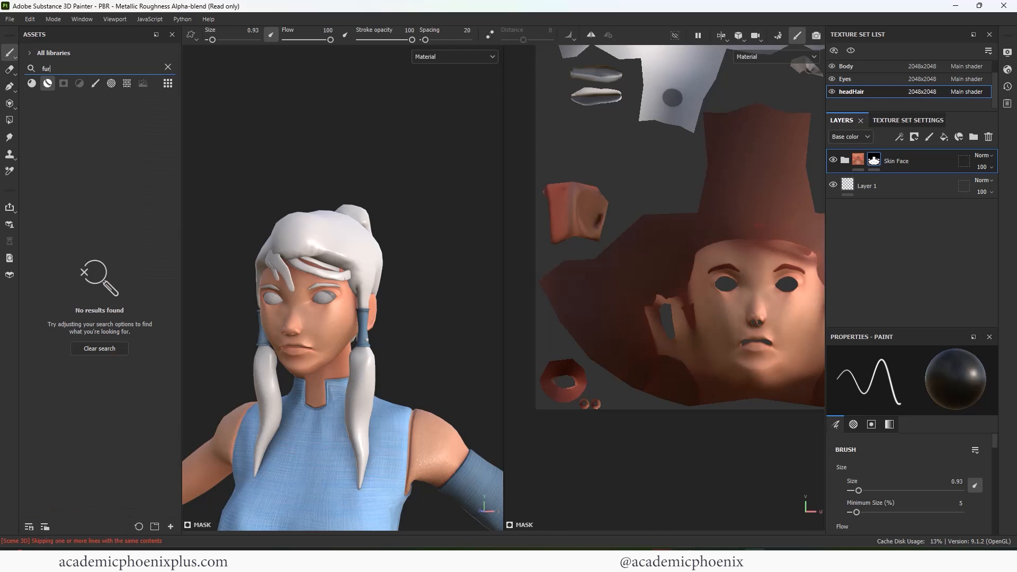
{"action": "key", "text": "BackSpace"}
{"action": "key", "text": "BackSpace"}
{"action": "key", "text": "BackSpace"}
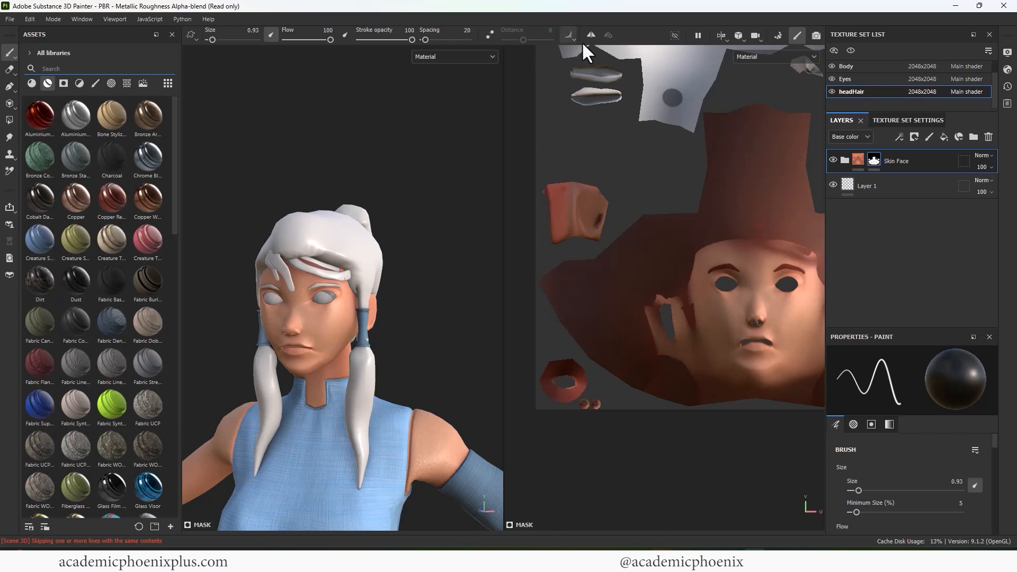
- Add a fill layer to the headHair texture set and sample the dark base color 2C2C29 for it
{"action": "left_click", "coordinate": [944, 137]}
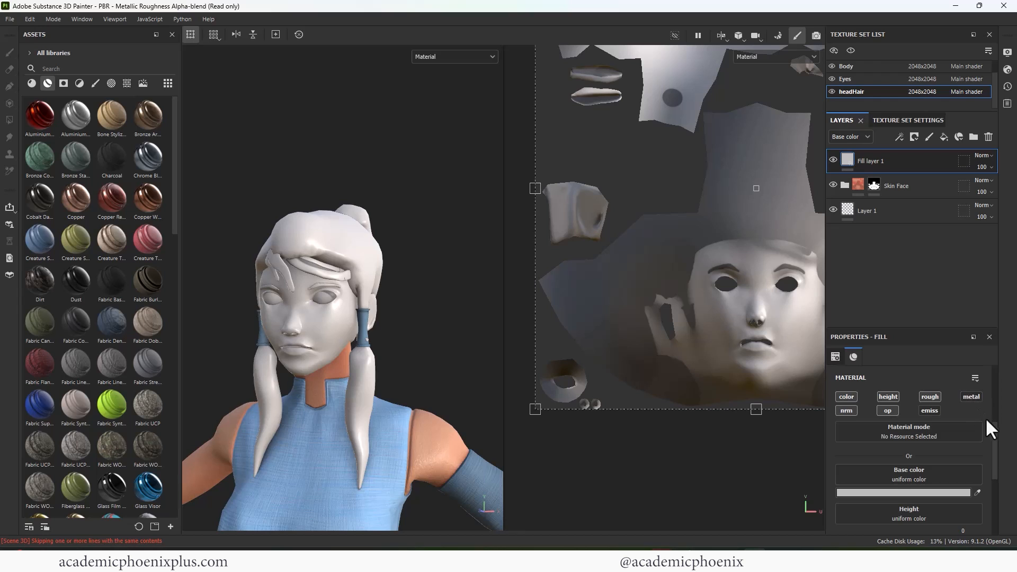
{"action": "scroll", "coordinate": [986, 417], "scroll_direction": "down", "scroll_amount": 3}
{"action": "left_click", "coordinate": [926, 421]}
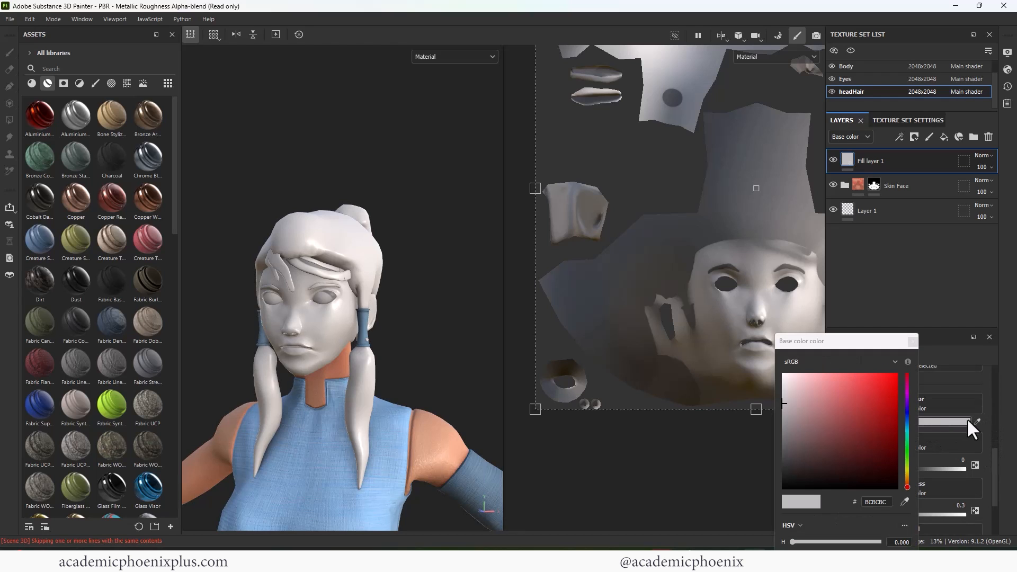
{"action": "left_click", "coordinate": [912, 342]}
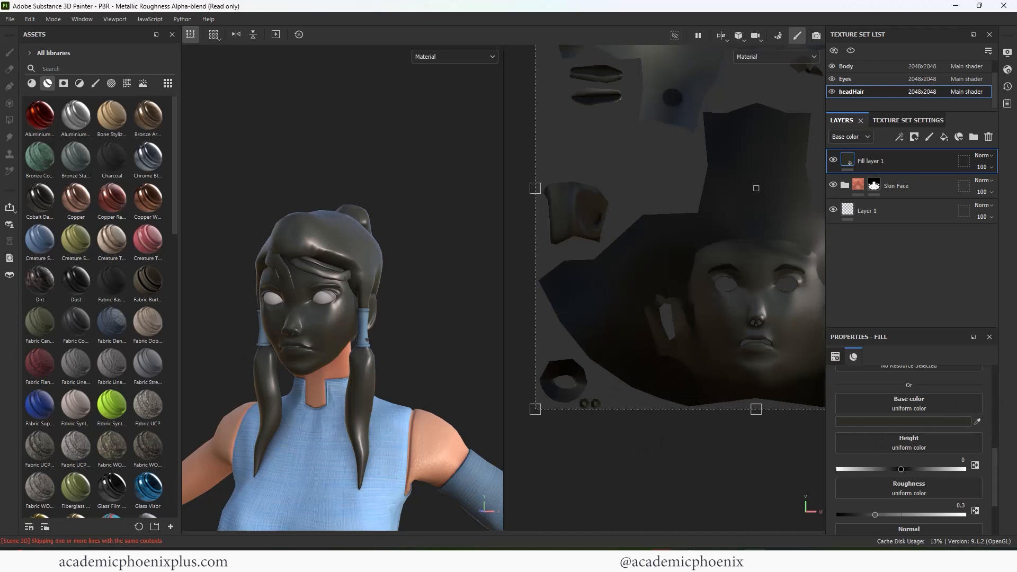
{"action": "left_click", "coordinate": [977, 421]}
- Set the hair fill's base color to dark brown 26211B and move the layer beneath the Skin Face folder
{"action": "left_click", "coordinate": [929, 421]}
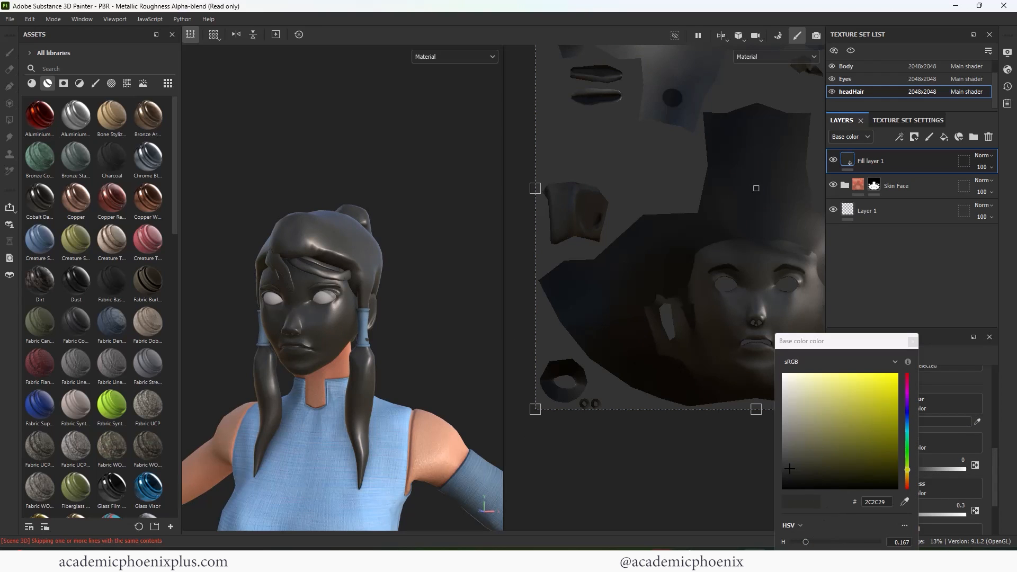
{"action": "left_click", "coordinate": [906, 480]}
{"action": "left_click", "coordinate": [799, 468]}
{"action": "left_click_drag", "start_coordinate": [799, 468], "coordinate": [817, 471]}
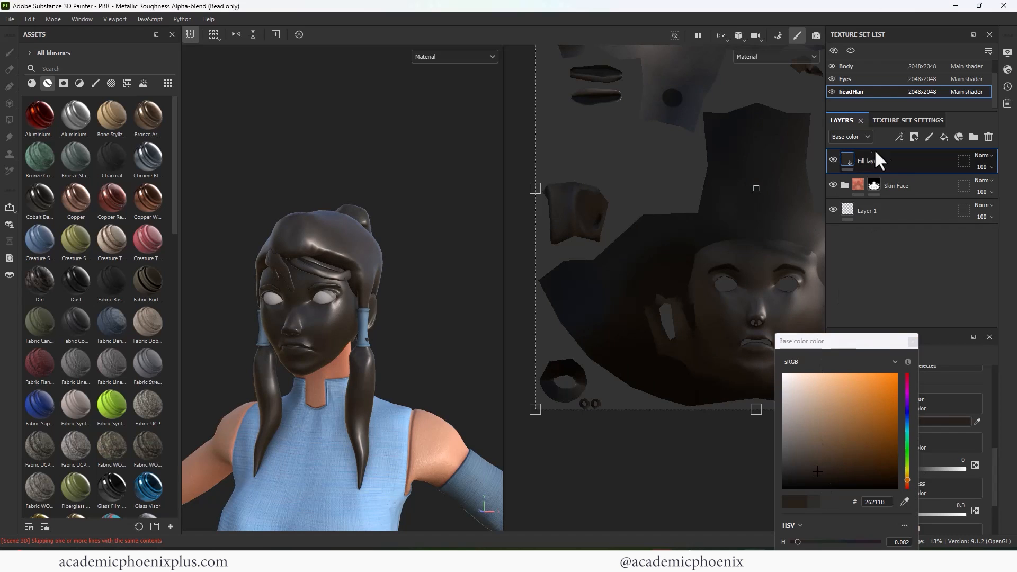
{"action": "left_click_drag", "start_coordinate": [892, 161], "coordinate": [894, 195]}
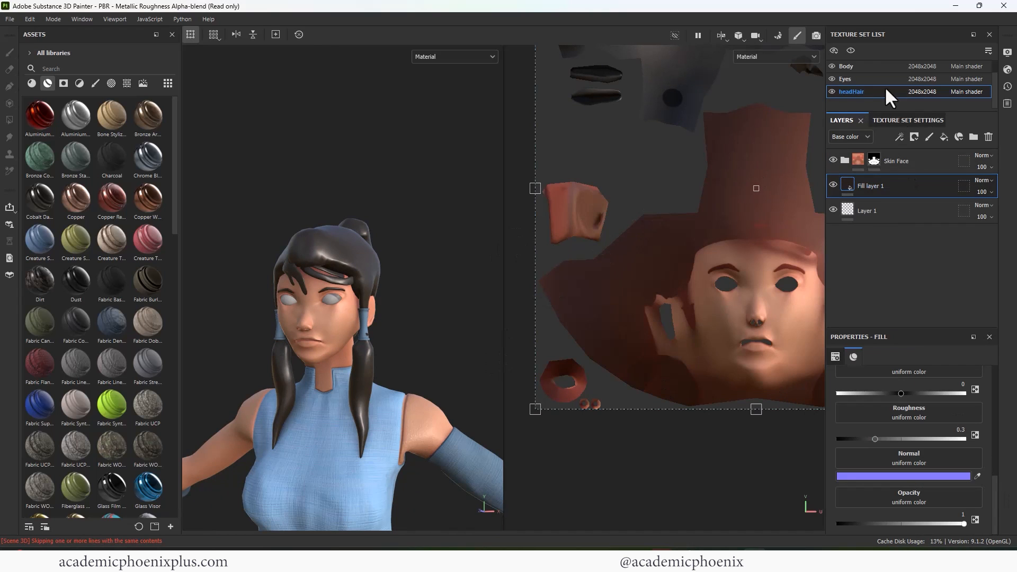
- Add a fill layer to the Eyes texture set and sample a teal base color for it
{"action": "left_click", "coordinate": [861, 78]}
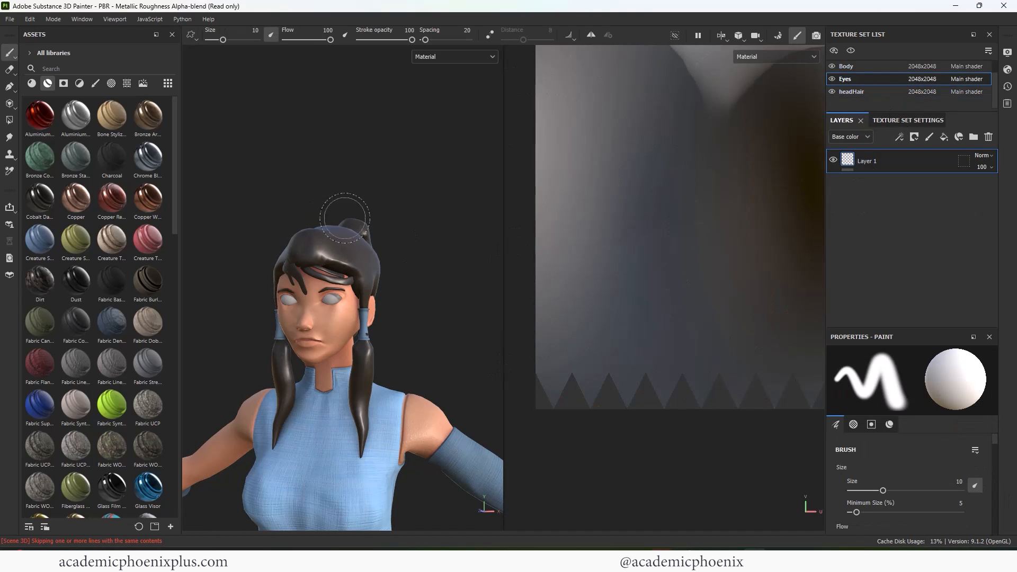
{"action": "key", "text": "f"}
{"action": "left_click", "coordinate": [944, 137]}
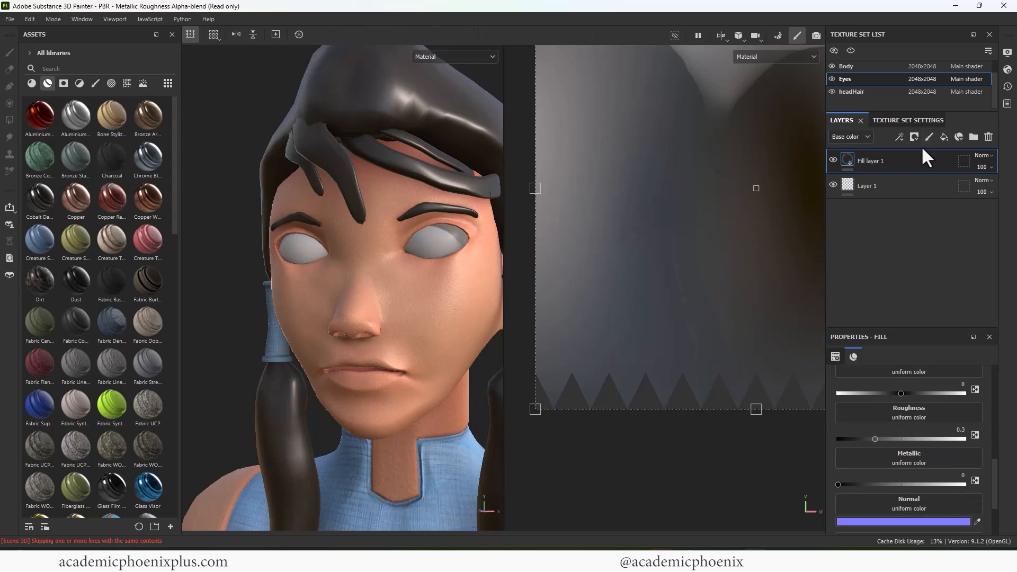
{"action": "left_click", "coordinate": [881, 512]}
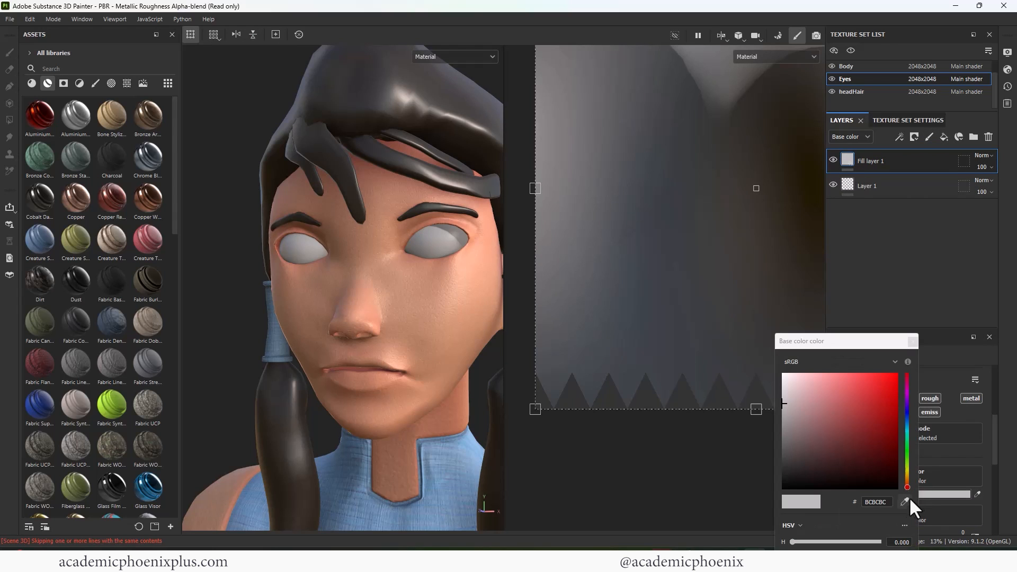
{"action": "left_click", "coordinate": [906, 501]}
{"action": "left_click", "coordinate": [912, 341]}
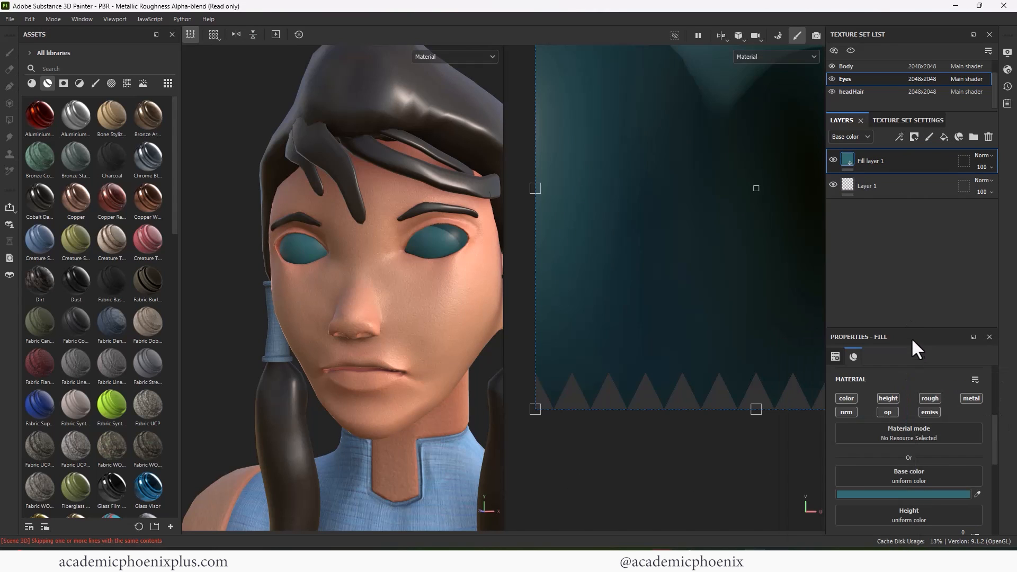
{"action": "right_click", "coordinate": [864, 159]}
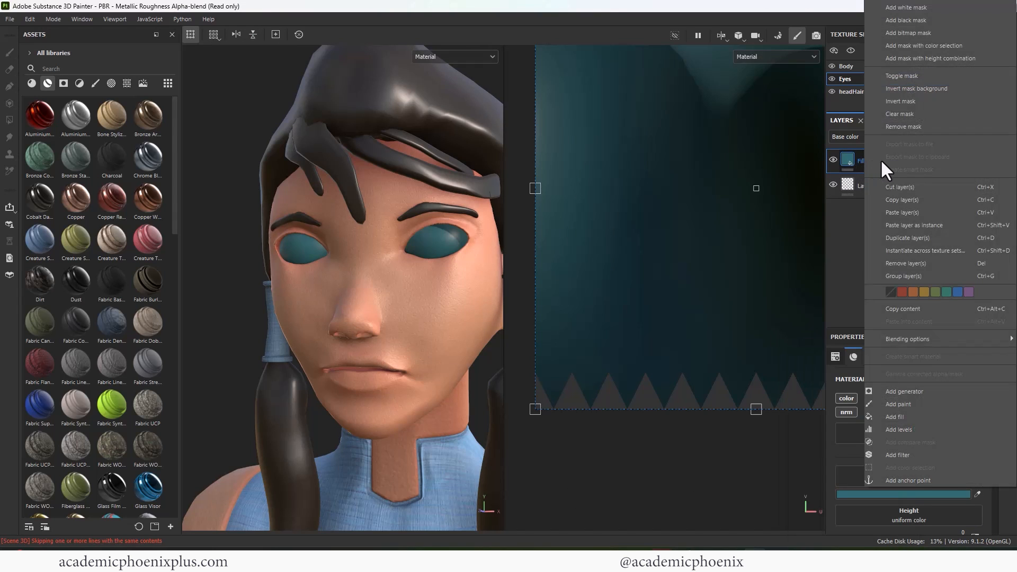
{"action": "left_click", "coordinate": [843, 237]}
- Try a bright cyan emissive color, 4BF8E3, on the eye fill layer and check the glow on the character
{"action": "scroll", "coordinate": [990, 437], "scroll_direction": "down", "scroll_amount": 2}
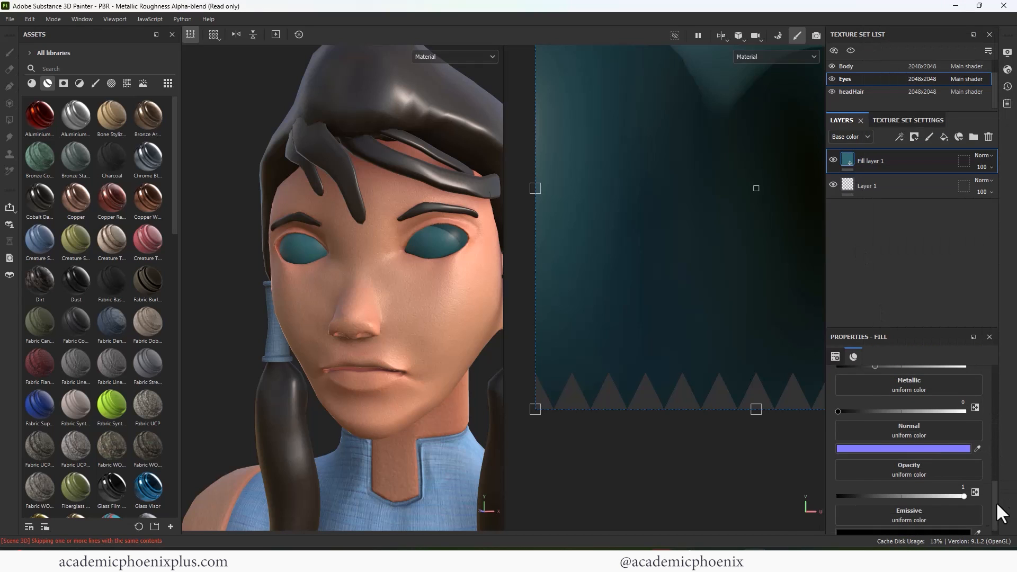
{"action": "scroll", "coordinate": [995, 498], "scroll_direction": "down", "scroll_amount": 1}
{"action": "left_click", "coordinate": [936, 522]}
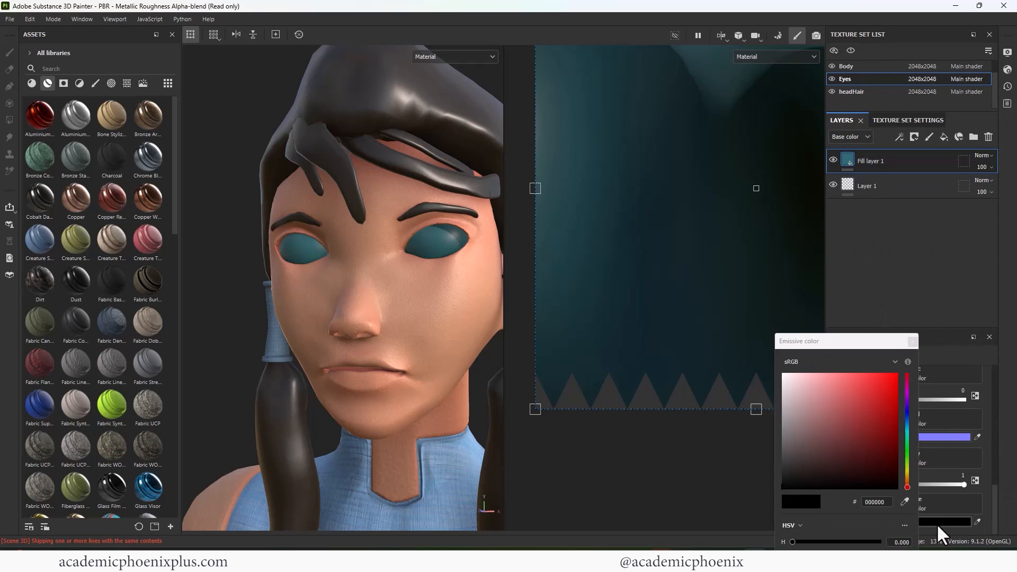
{"action": "left_click", "coordinate": [906, 433]}
{"action": "mouse_move", "coordinate": [862, 444]}
{"action": "left_mouse_down"}
{"action": "mouse_move", "coordinate": [901, 379]}
{"action": "mouse_move", "coordinate": [883, 395]}
{"action": "mouse_move", "coordinate": [887, 384]}
{"action": "mouse_move", "coordinate": [863, 376]}
{"action": "left_mouse_up"}
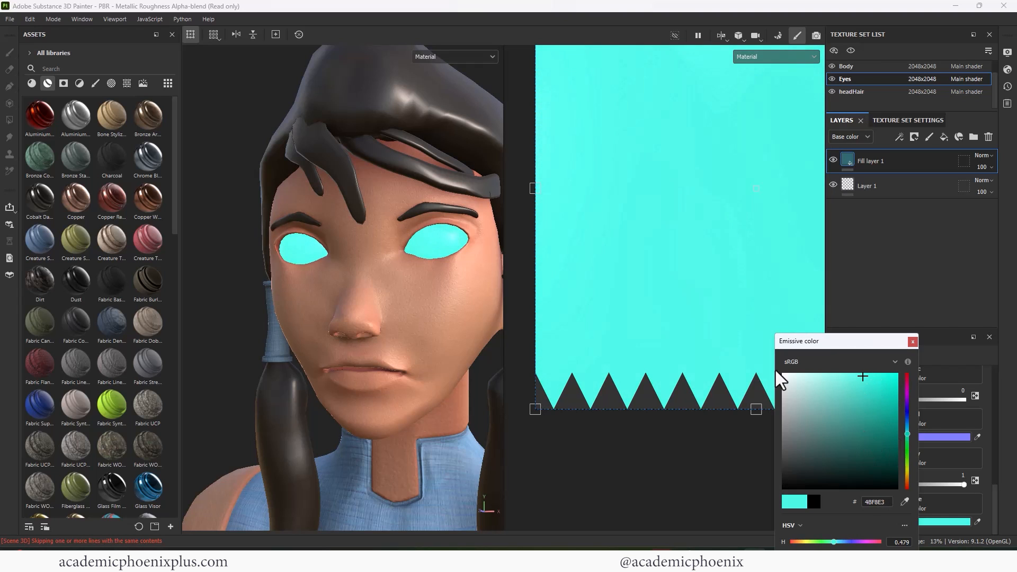
{"action": "left_click", "coordinate": [913, 343]}
{"action": "key", "text": "f"}
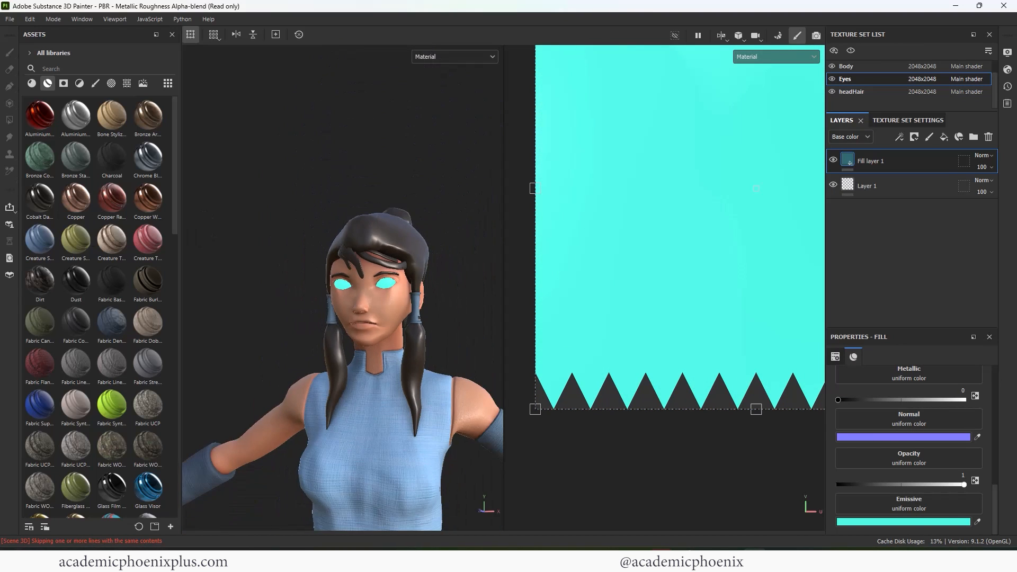
{"action": "left_click_drag", "start_coordinate": [313, 186], "coordinate": [367, 216], "text": "alt"}
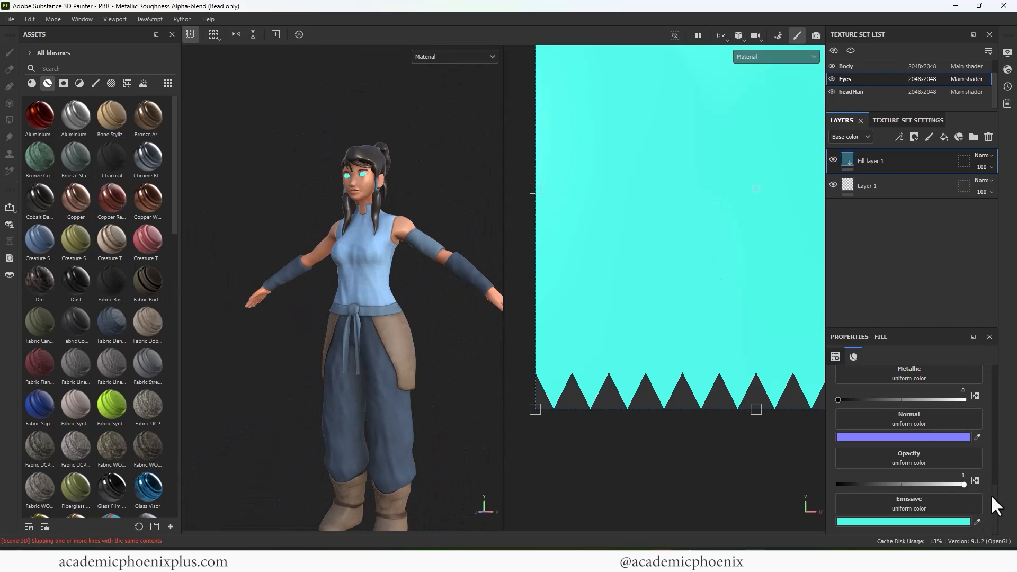
- Turn off the emissive, normal, opacity and metallic channels of the teal eye fill layer
{"action": "left_click_drag", "start_coordinate": [990, 494], "coordinate": [993, 413]}
{"action": "left_click", "coordinate": [929, 457]}
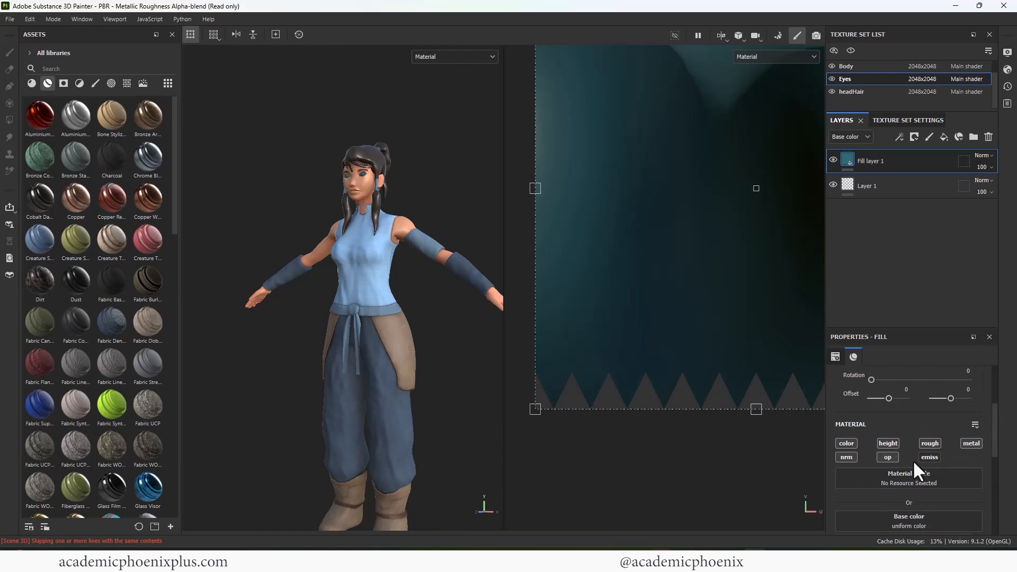
{"action": "left_click", "coordinate": [849, 457]}
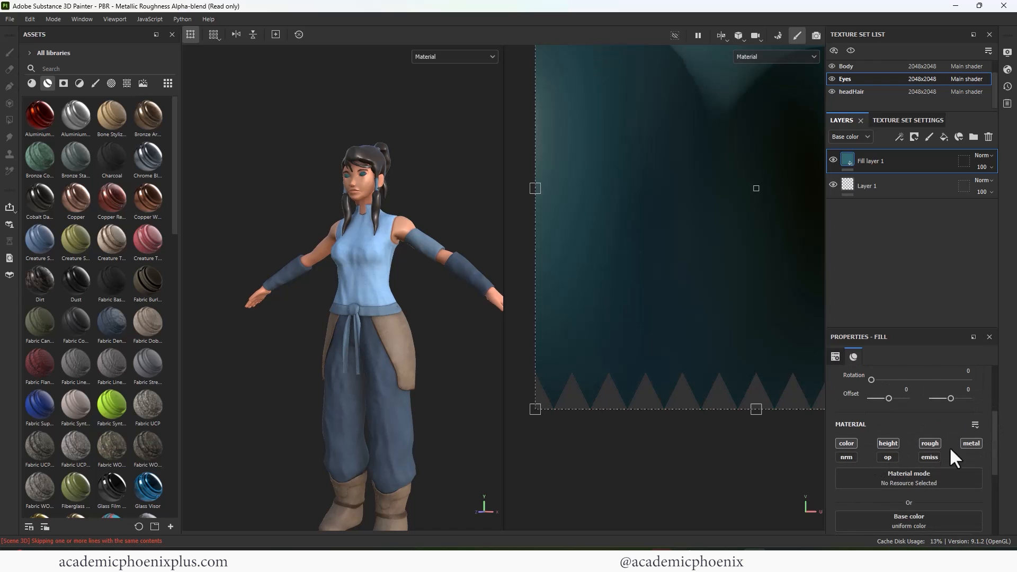
{"action": "left_click", "coordinate": [971, 444]}
- Add a black mask to the teal eye fill and paint round irises with the Basic Hard brush at size 1.86
{"action": "right_click_drag", "start_coordinate": [360, 275], "coordinate": [689, 235], "text": "alt"}
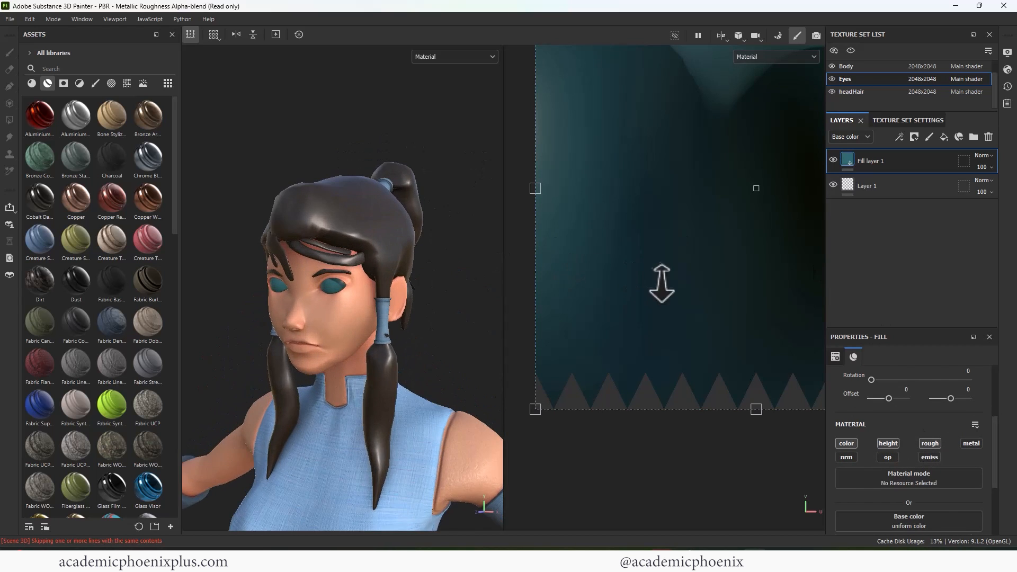
{"action": "right_click", "coordinate": [851, 161]}
{"action": "left_click", "coordinate": [885, 183]}
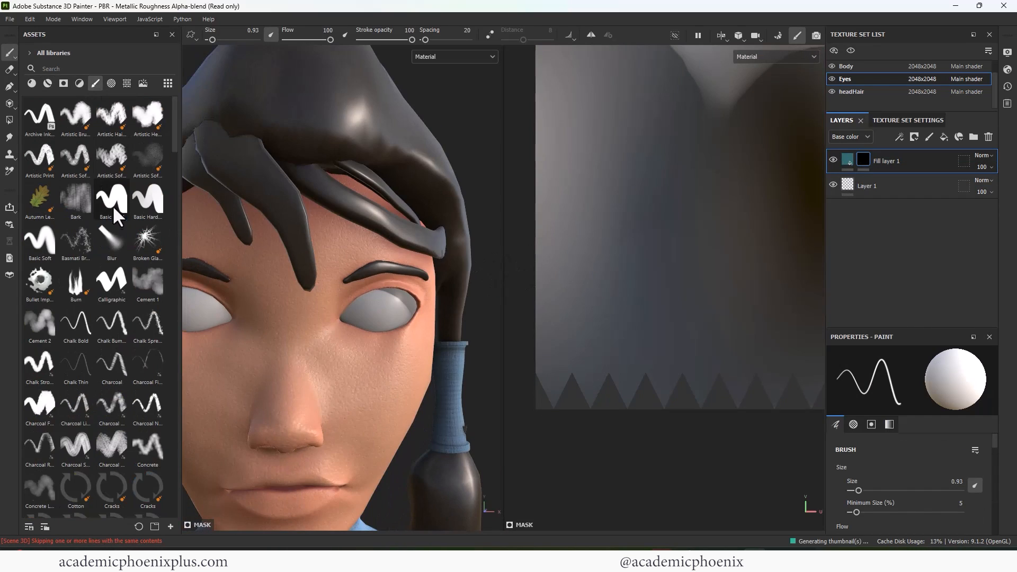
{"action": "left_click", "coordinate": [113, 207]}
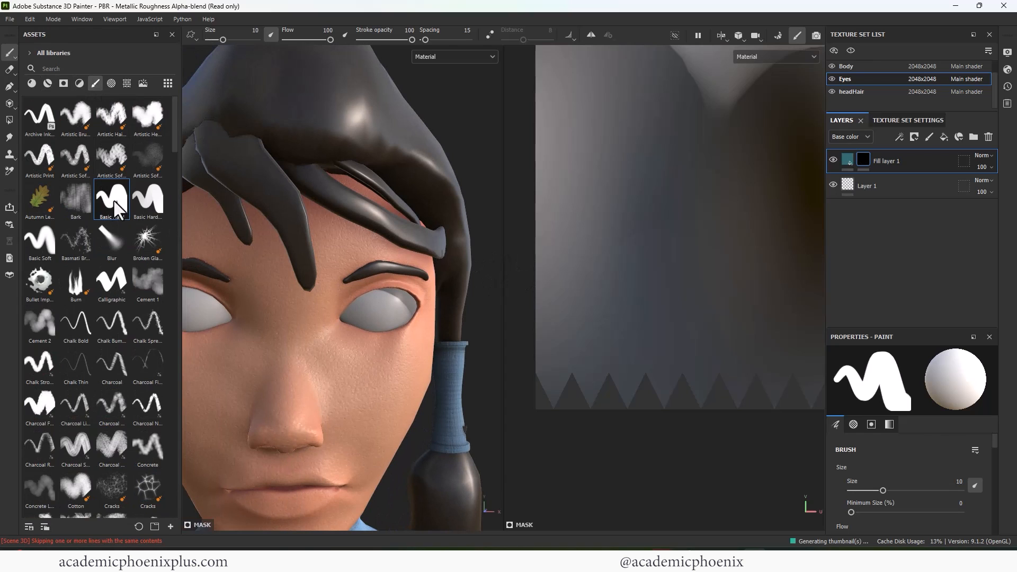
{"action": "left_click", "coordinate": [381, 306]}
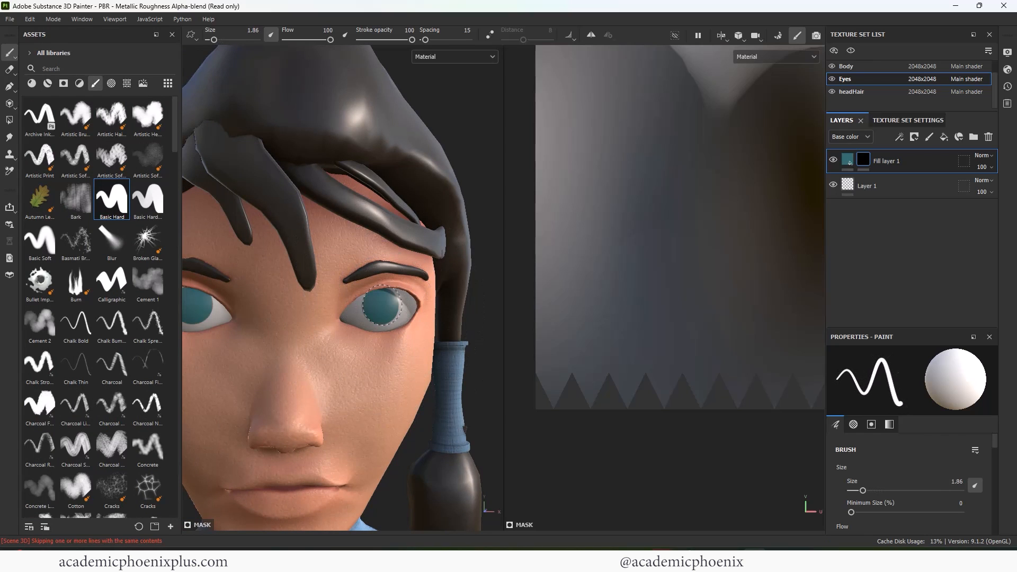
{"action": "left_click_drag", "start_coordinate": [381, 306], "coordinate": [389, 306]}
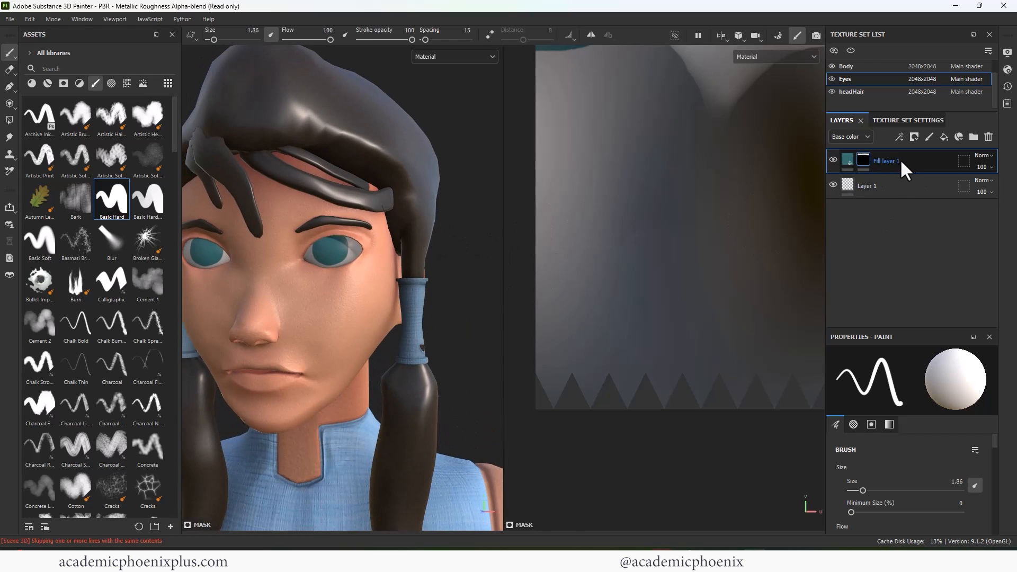
- Duplicate the teal iris layer and set the copy's base color to black
{"action": "key", "text": "ctrl+d"}
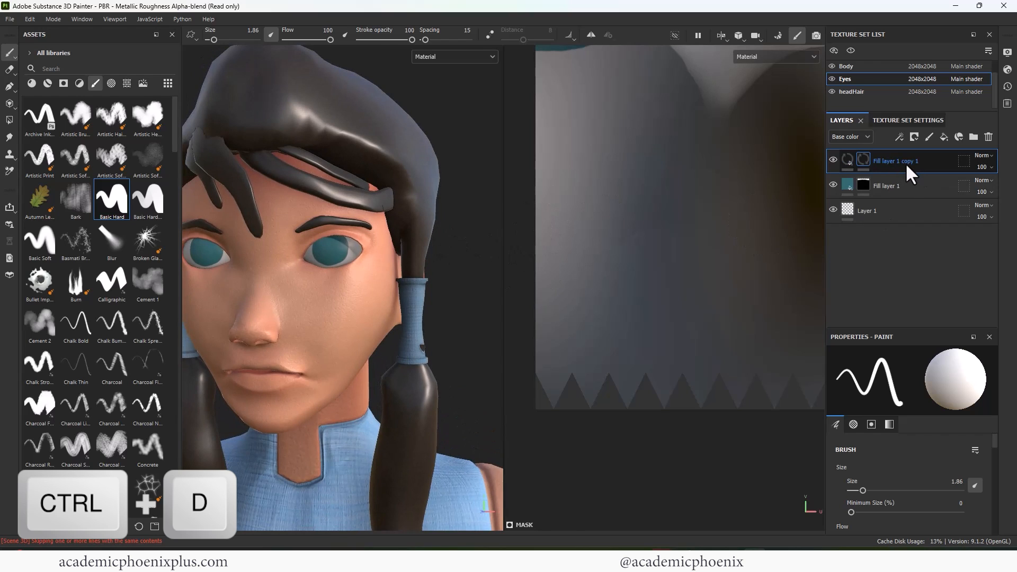
{"action": "left_click", "coordinate": [848, 159]}
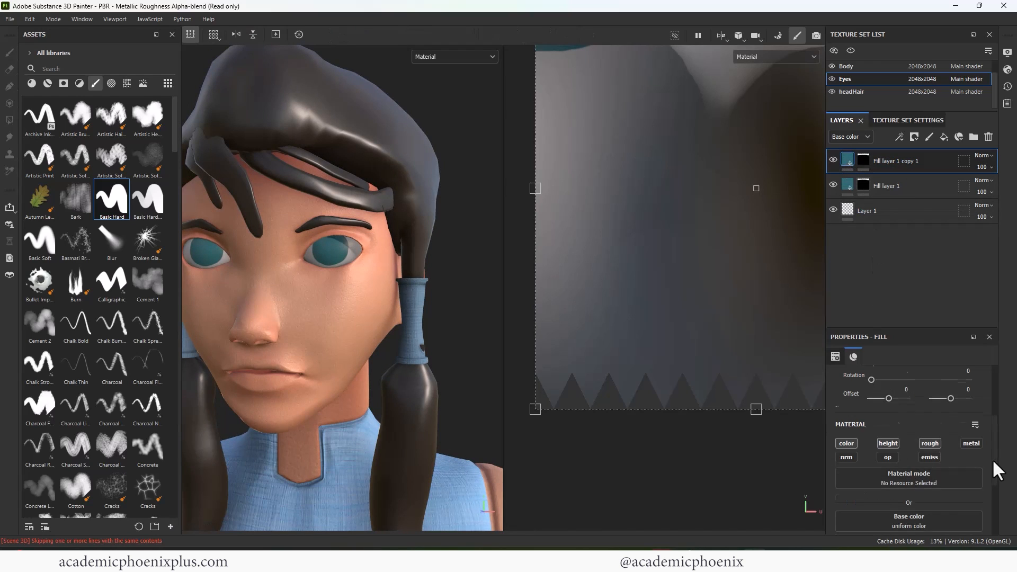
{"action": "scroll", "coordinate": [934, 450], "scroll_direction": "down", "scroll_amount": 3}
{"action": "left_click", "coordinate": [927, 431]}
{"action": "left_click_drag", "start_coordinate": [891, 434], "coordinate": [765, 490]}
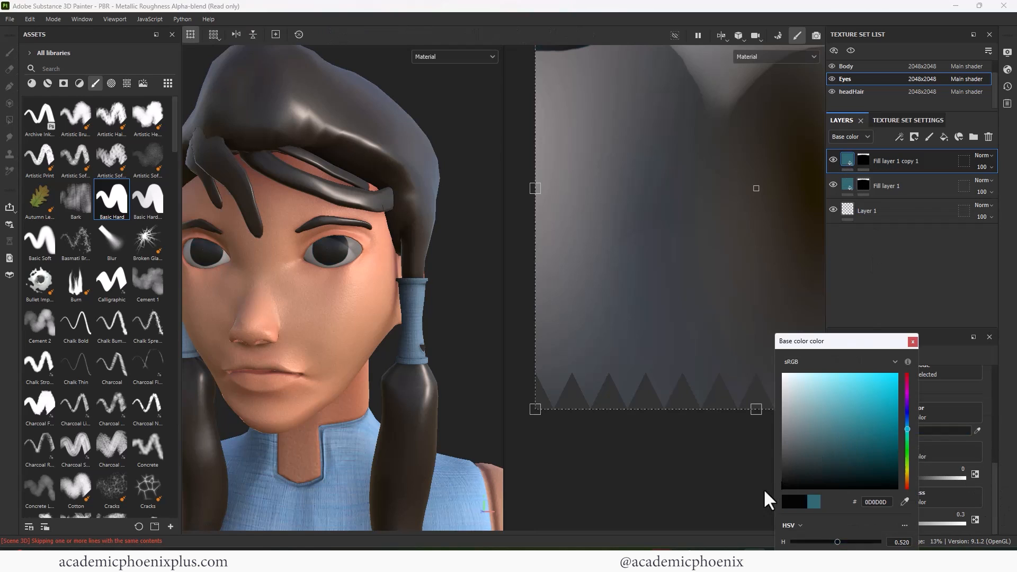
- Clear the black layer's mask and paint a pupil at the iris center with brush size 0.93
{"action": "right_click", "coordinate": [866, 155]}
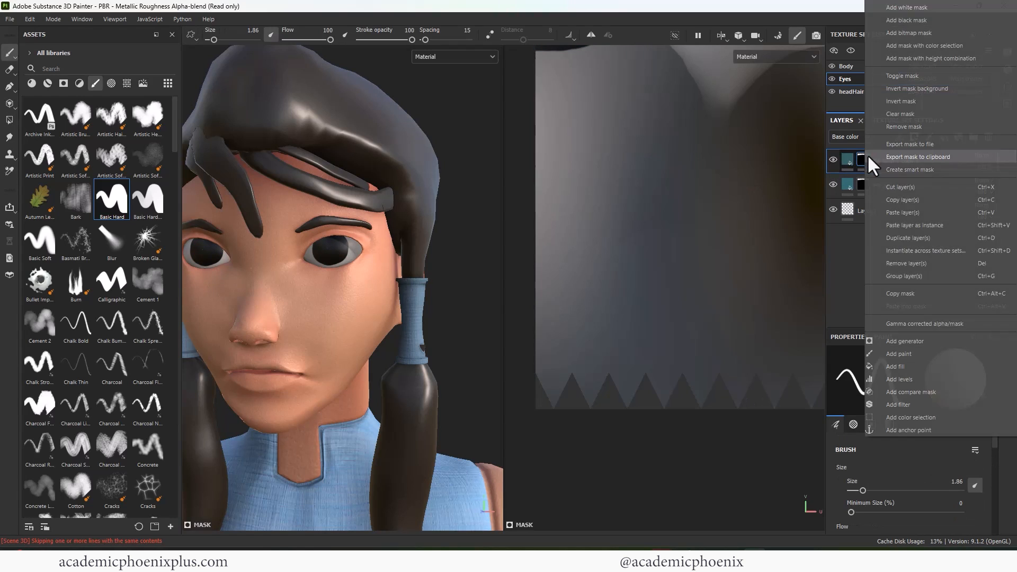
{"action": "left_click", "coordinate": [923, 114]}
{"action": "key", "text": "bracketleft"}
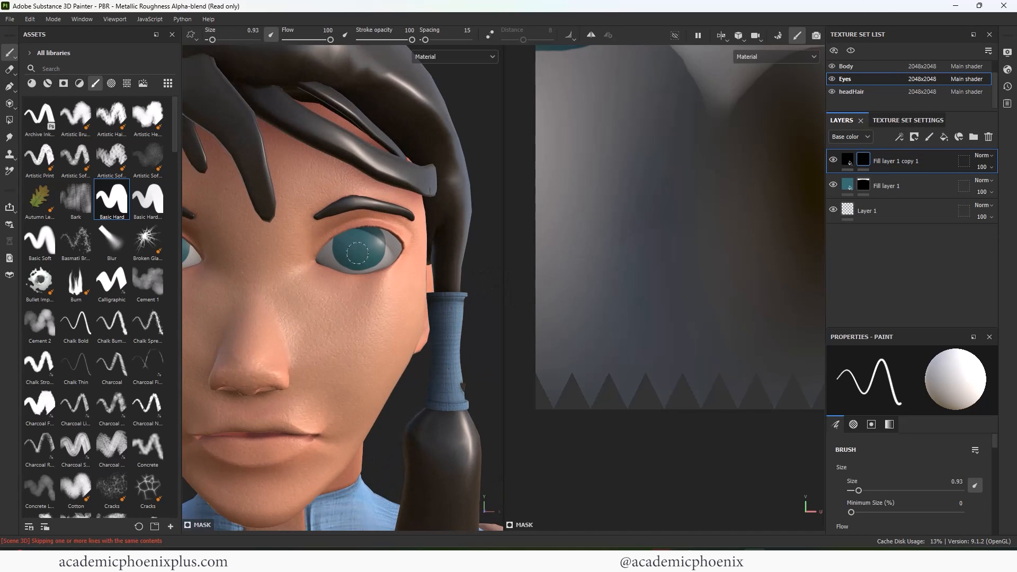
{"action": "left_click", "coordinate": [359, 244]}
- Duplicate the black pupil layer, set the copy's base color to white, and clear its mask
{"action": "key", "text": "ctrl+d"}
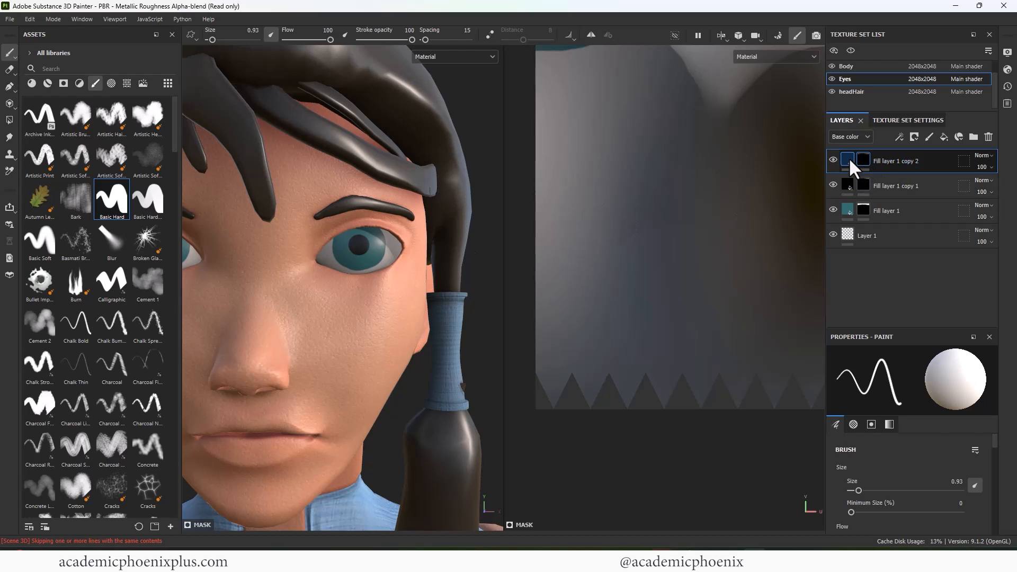
{"action": "left_click", "coordinate": [847, 158]}
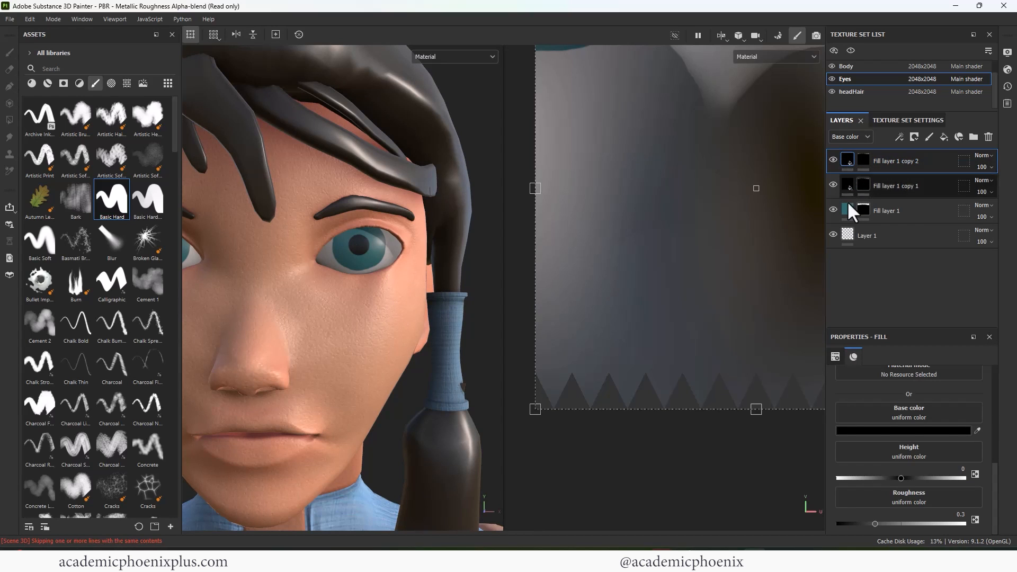
{"action": "left_click", "coordinate": [882, 430]}
{"action": "left_click_drag", "start_coordinate": [853, 436], "coordinate": [736, 357]}
{"action": "left_click", "coordinate": [916, 344]}
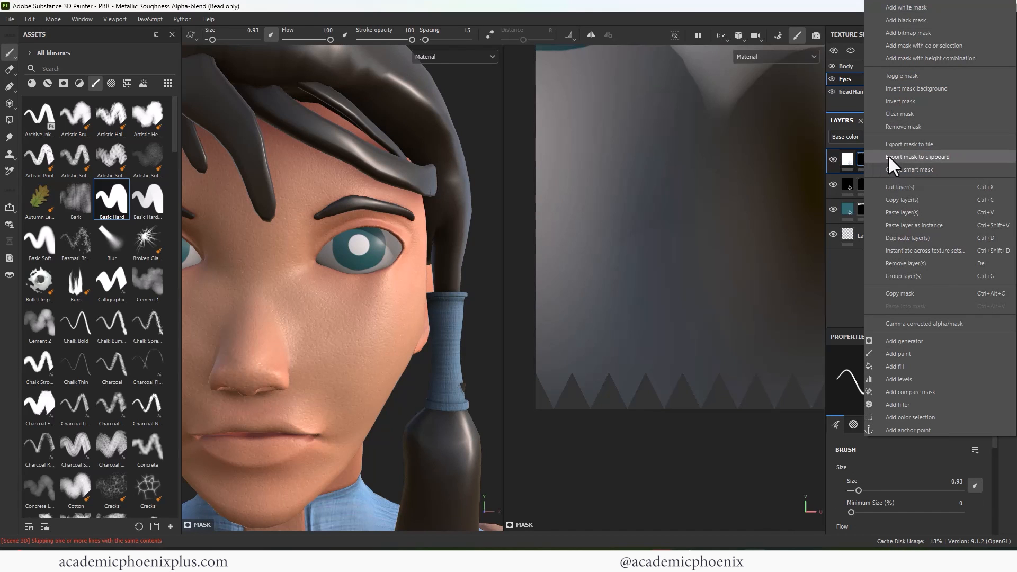
{"action": "left_click", "coordinate": [917, 113]}
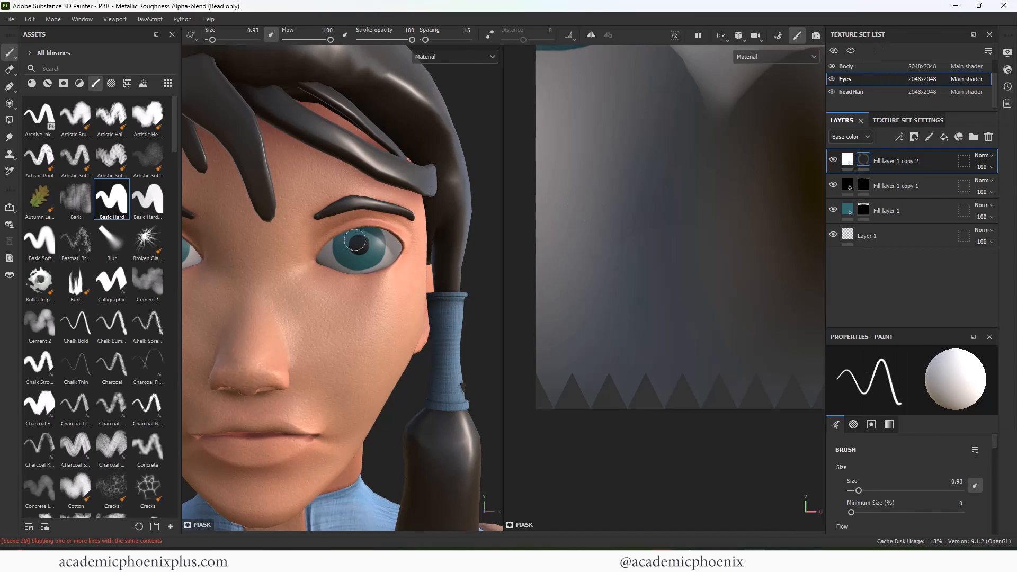
- Try painting hard-edged white highlights on the iris with the Basic Hard brush
{"action": "right_click_drag", "start_coordinate": [348, 235], "coordinate": [366, 256], "text": "ctrl"}
{"action": "left_click", "coordinate": [349, 235]}
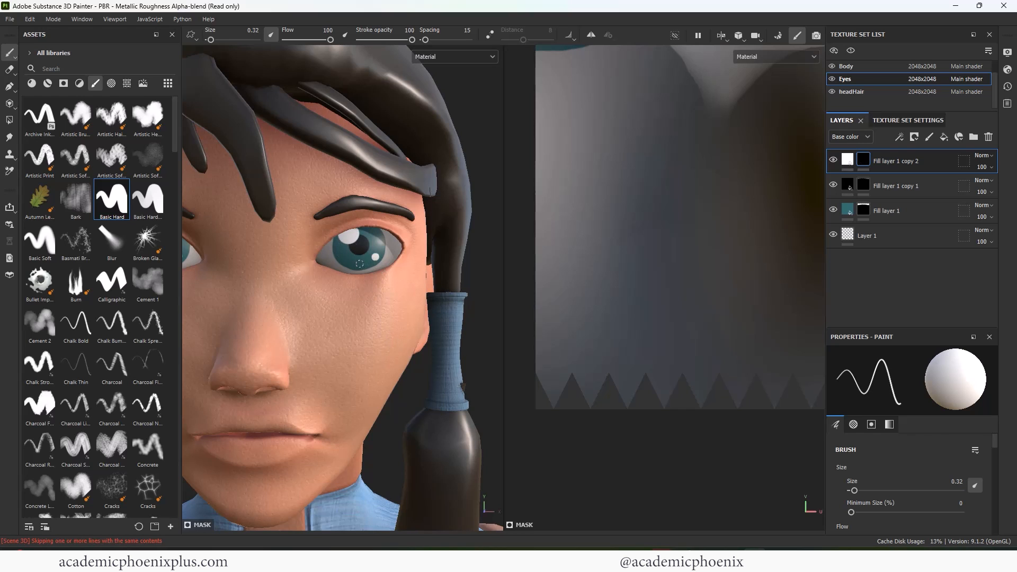
{"action": "key", "text": "ctrl+z"}
{"action": "key", "text": "ctrl+z"}
- Paint a soft white highlight at the pupil's upper edge with the Basic Soft brush at size 0.91
{"action": "left_click", "coordinate": [52, 237]}
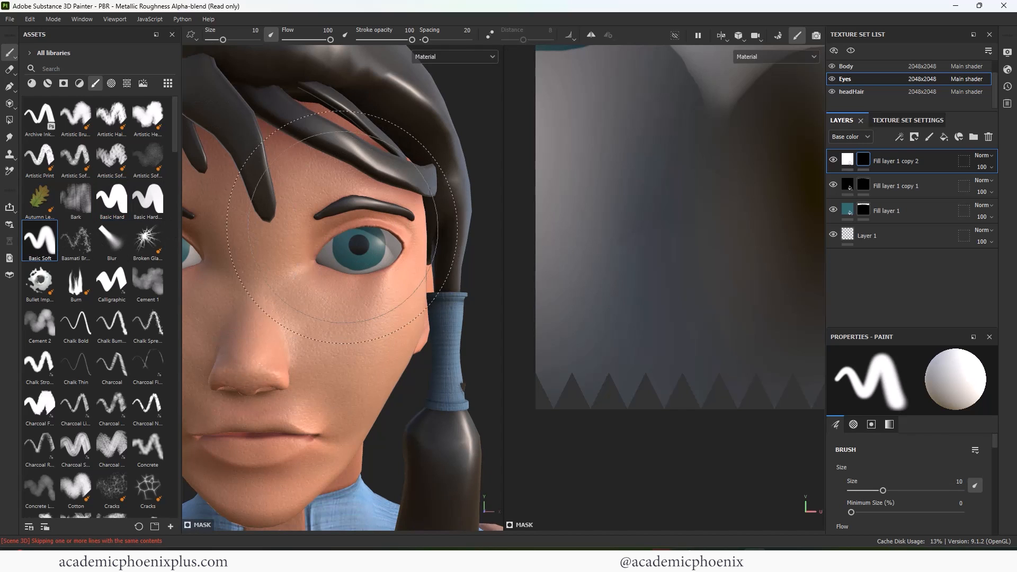
{"action": "key", "text": "bracketleft"}
{"action": "key", "text": "bracketleft"}
{"action": "key", "text": "bracketleft"}
{"action": "key", "text": "bracketleft"}
{"action": "key", "text": "bracketleft"}
{"action": "key", "text": "bracketleft"}
{"action": "key", "text": "bracketleft"}
{"action": "key", "text": "bracketleft"}
{"action": "key", "text": "bracketleft"}
{"action": "key", "text": "bracketleft"}
{"action": "scroll", "coordinate": [365, 244], "scroll_direction": "down", "scroll_amount": 3}
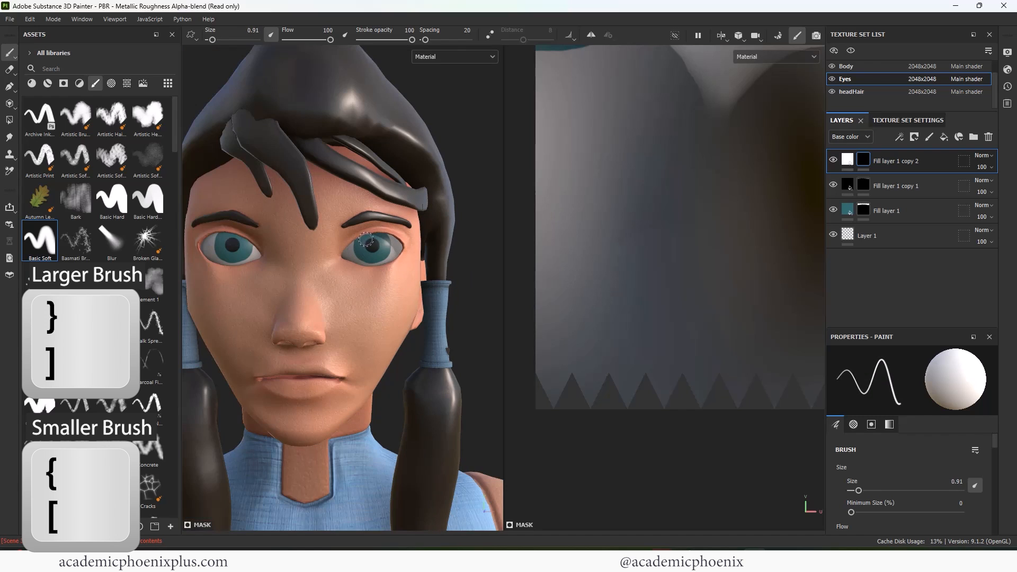
{"action": "left_click", "coordinate": [366, 240]}
- Examine the whole textured character with the finished eyes from several angles
{"action": "right_click_drag", "start_coordinate": [407, 242], "coordinate": [111, 164], "text": "alt"}
{"action": "right_click_drag", "start_coordinate": [370, 209], "coordinate": [265, 225], "text": "alt"}
{"action": "left_click_drag", "start_coordinate": [265, 228], "coordinate": [293, 237], "text": "alt"}
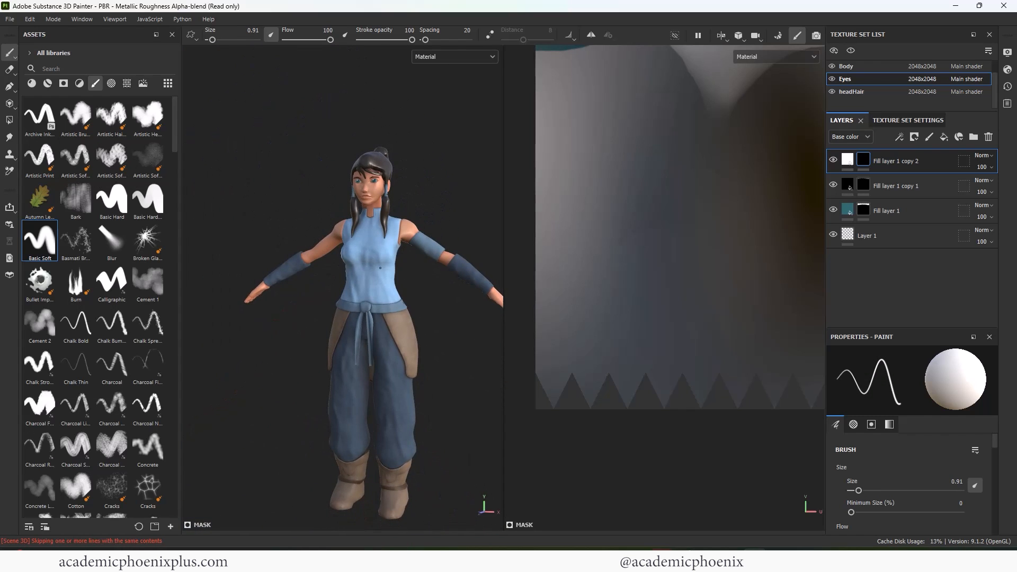
{"action": "middle_click_drag", "start_coordinate": [444, 316], "coordinate": [399, 275], "text": "alt"}
{"action": "mouse_move", "coordinate": [442, 276]}
{"action": "left_mouse_down", "text": "alt"}
{"action": "mouse_move", "coordinate": [389, 279]}
{"action": "mouse_move", "coordinate": [400, 288]}
{"action": "mouse_move", "coordinate": [399, 272]}
{"action": "mouse_move", "coordinate": [426, 277]}
{"action": "mouse_move", "coordinate": [429, 268]}
{"action": "left_mouse_up", "text": "alt"}
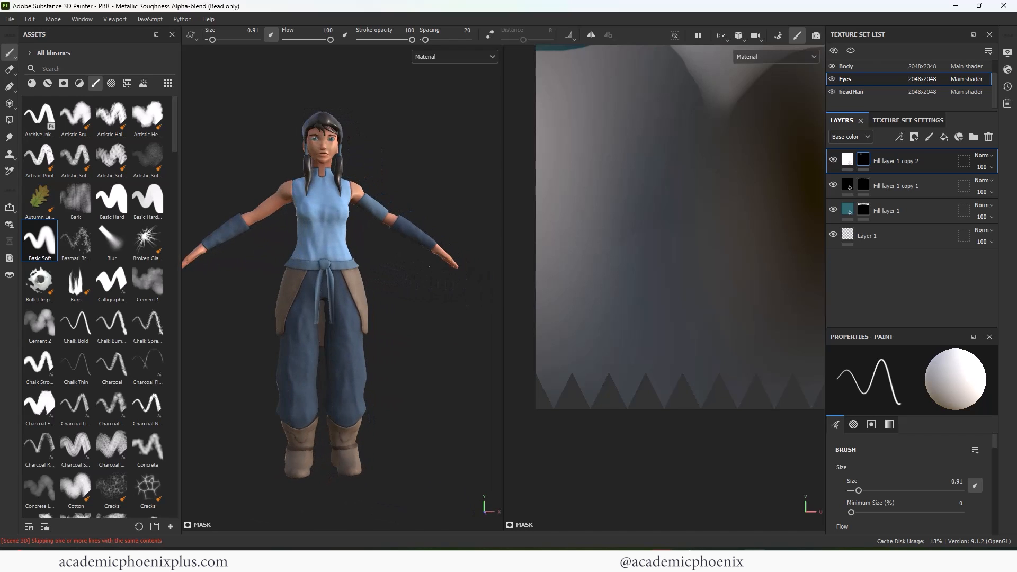
{"action": "middle_click_drag", "start_coordinate": [429, 267], "coordinate": [467, 286], "text": "alt"}
{"action": "mouse_move", "coordinate": [461, 287]}
{"action": "left_mouse_down", "text": "alt"}
{"action": "mouse_move", "coordinate": [433, 290]}
{"action": "mouse_move", "coordinate": [443, 291]}
{"action": "left_mouse_up", "text": "alt"}
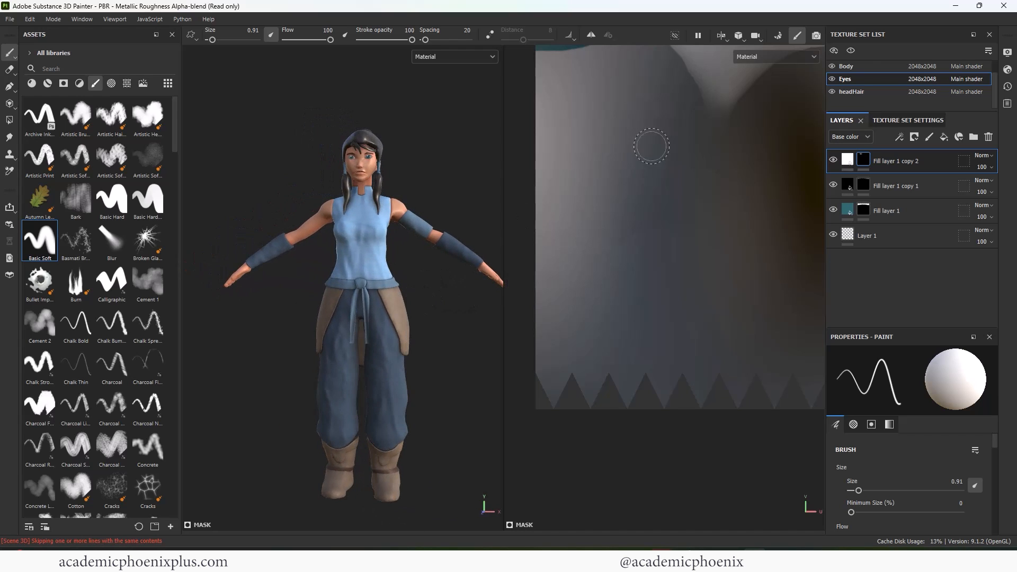
- Switch to the 3D-only view and open the headHair texture set with its Skin Face folder
{"action": "left_click", "coordinate": [721, 36]}
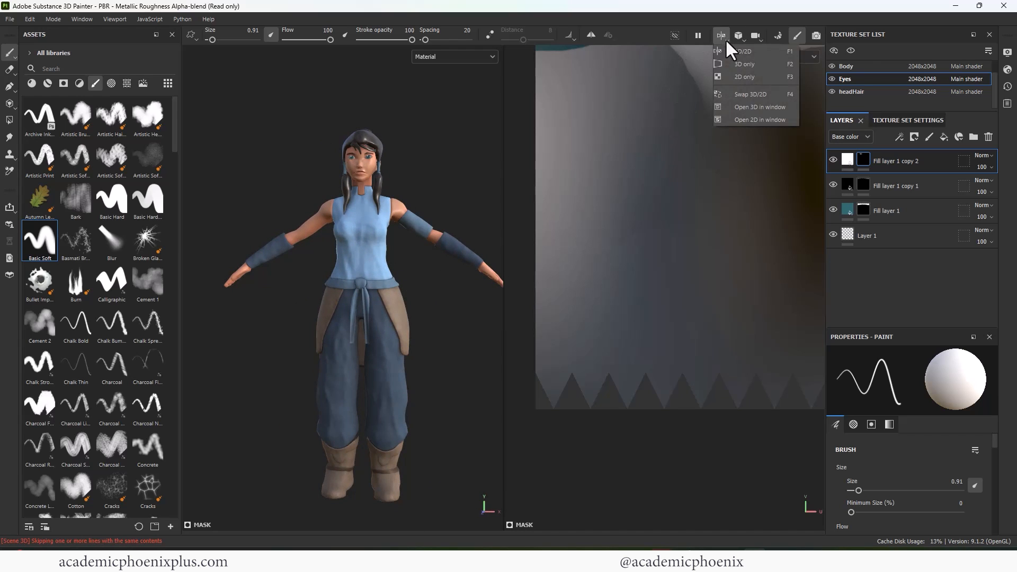
{"action": "left_click", "coordinate": [758, 66]}
{"action": "middle_click_drag", "start_coordinate": [698, 226], "coordinate": [638, 182], "text": "alt"}
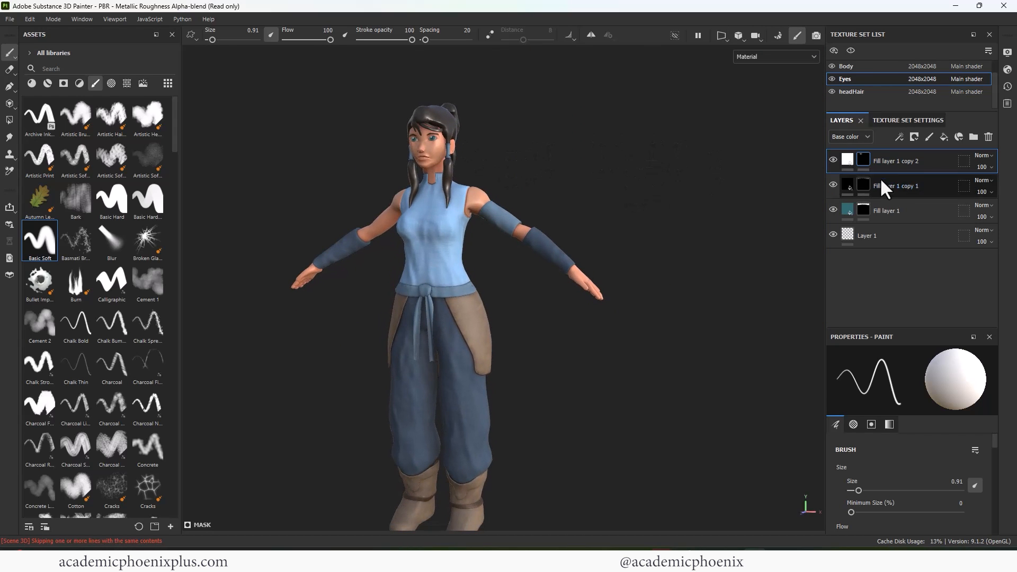
{"action": "left_click", "coordinate": [852, 91]}
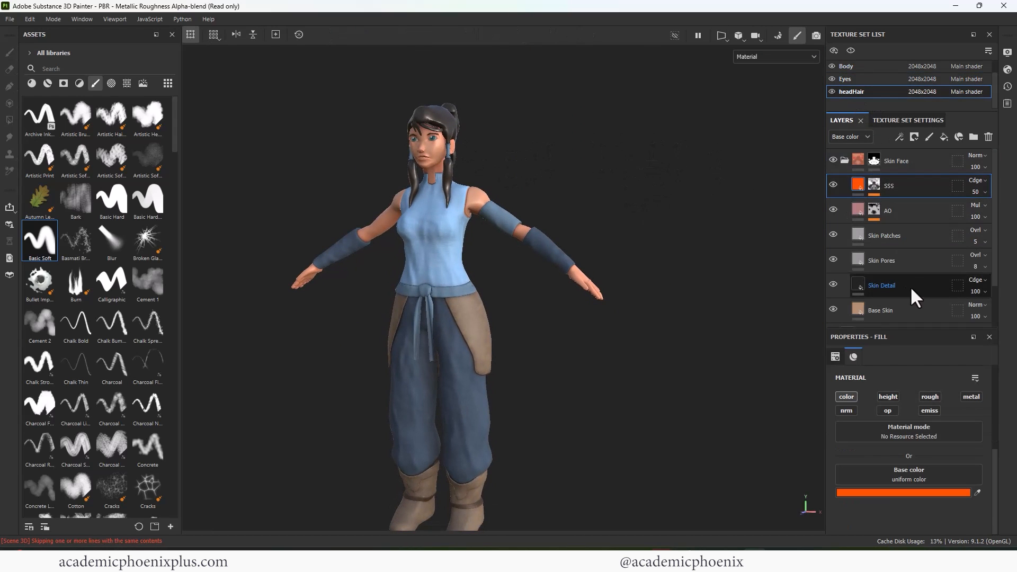
- Collapse the Skin Face folder and set the roughness of headHair's dark brown Fill layer 1 to about 0.55
{"action": "left_click", "coordinate": [845, 160]}
{"action": "left_click", "coordinate": [871, 188]}
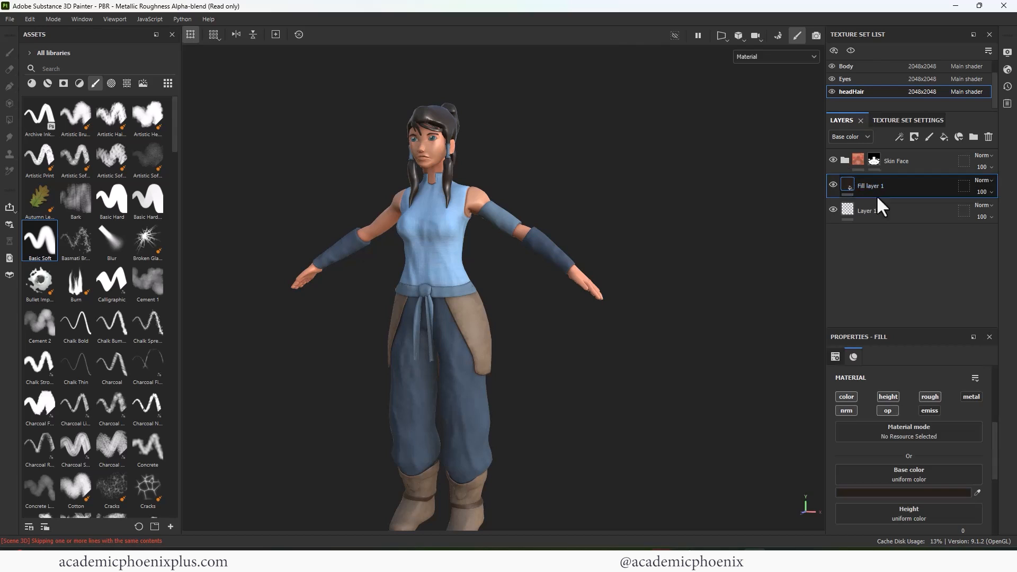
{"action": "left_click_drag", "start_coordinate": [992, 449], "coordinate": [990, 484]}
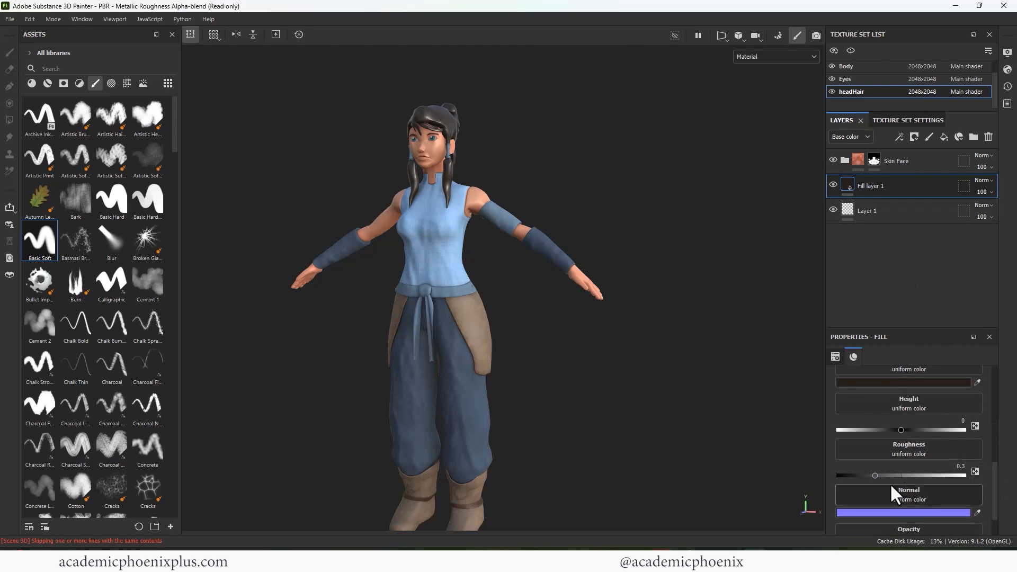
{"action": "left_click_drag", "start_coordinate": [874, 474], "coordinate": [907, 472]}
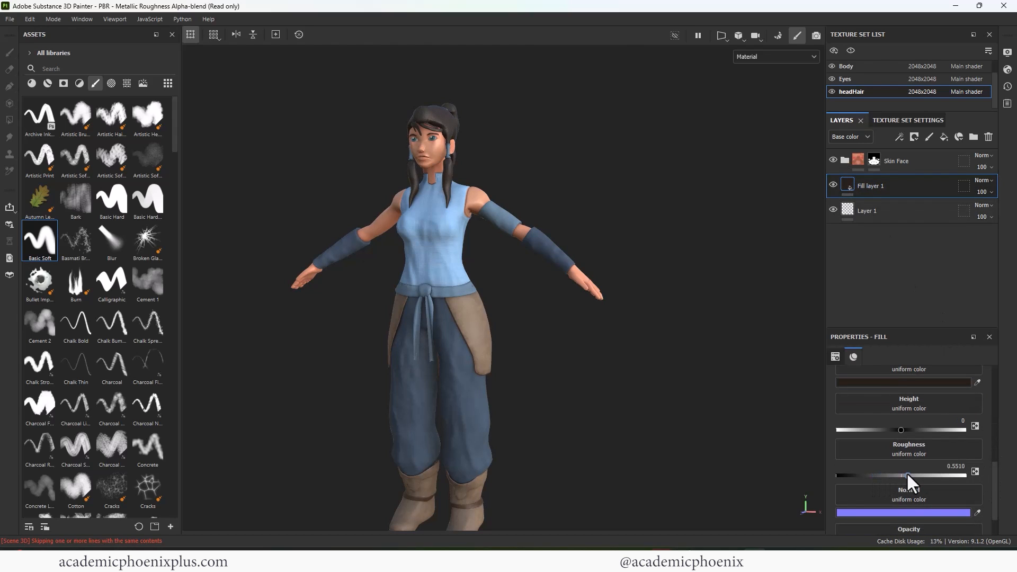
- In the Eyes texture set, lower the roughness of the white highlight layer, Fill layer 1 copy 2, to 0.0694
{"action": "left_click", "coordinate": [844, 79]}
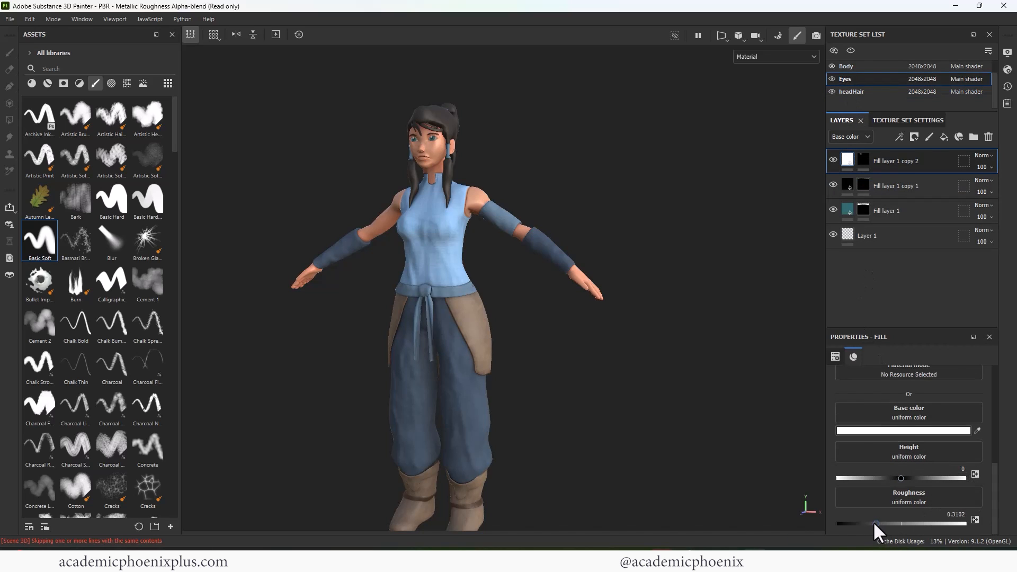
{"action": "left_click_drag", "start_coordinate": [846, 523], "coordinate": [844, 524]}
- Examine the whole textured character from several angles and distances, checking the sheen of the hair and eyes
{"action": "left_click_drag", "start_coordinate": [551, 180], "coordinate": [464, 125], "text": "alt"}
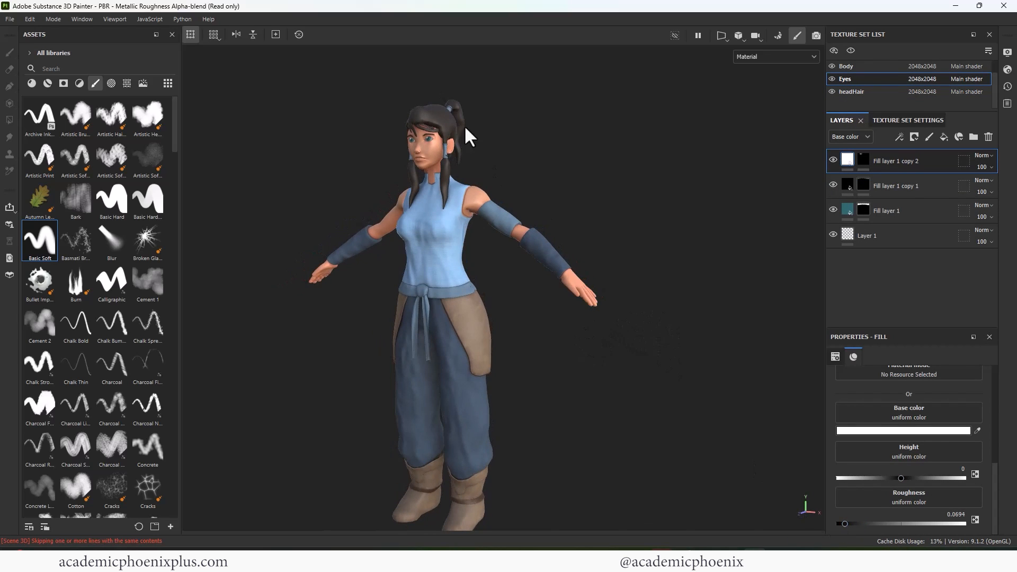
{"action": "right_click_drag", "start_coordinate": [556, 129], "coordinate": [510, 140], "text": "alt"}
{"action": "left_click_drag", "start_coordinate": [511, 140], "coordinate": [533, 167], "text": "alt"}
{"action": "right_click_drag", "start_coordinate": [534, 167], "coordinate": [572, 152], "text": "alt"}
{"action": "left_click_drag", "start_coordinate": [551, 170], "coordinate": [591, 156], "text": "alt"}
{"action": "left_click_drag", "start_coordinate": [0, 138], "coordinate": [0, 119]}
{"action": "middle_click_drag", "start_coordinate": [569, 215], "coordinate": [577, 208], "text": "alt"}
{"action": "left_click_drag", "start_coordinate": [577, 208], "coordinate": [535, 203], "text": "alt"}
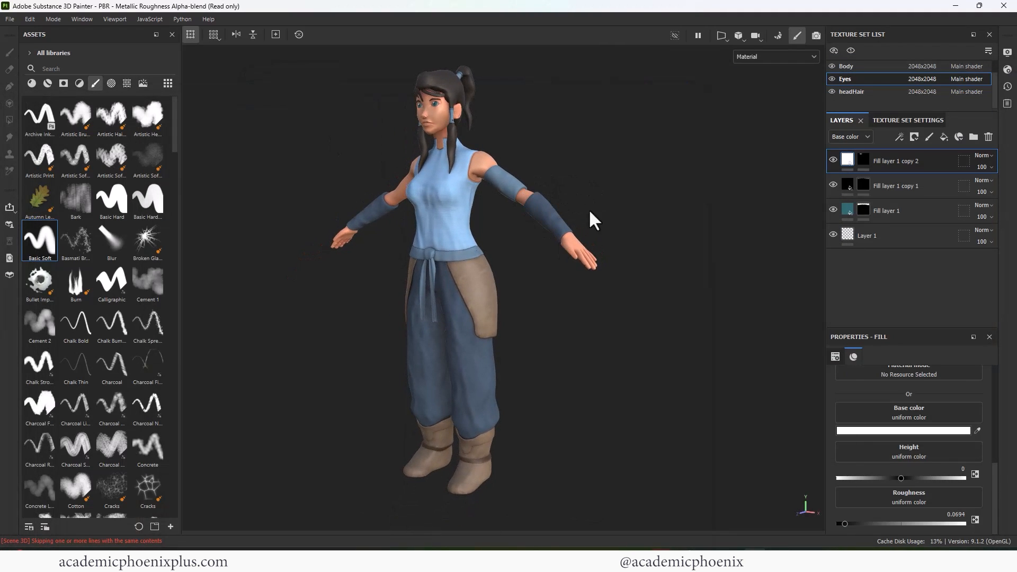
{"action": "right_click_drag", "start_coordinate": [589, 211], "coordinate": [617, 181], "text": "alt"}
{"action": "left_click_drag", "start_coordinate": [617, 181], "coordinate": [643, 203], "text": "alt"}
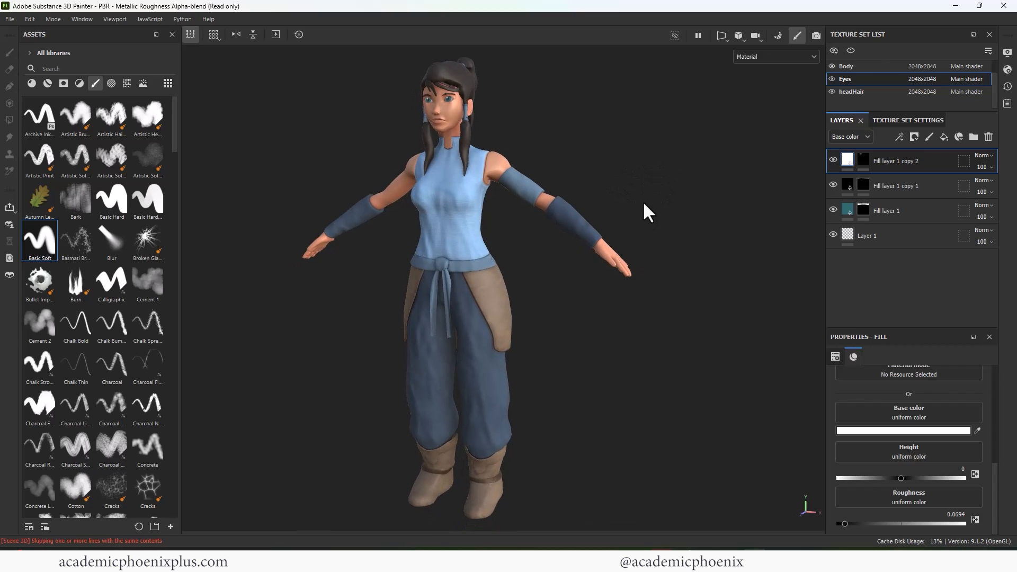
{"action": "right_click_drag", "start_coordinate": [634, 186], "coordinate": [626, 184], "text": "alt"}
{"action": "middle_click_drag", "start_coordinate": [637, 193], "coordinate": [641, 199], "text": "alt"}
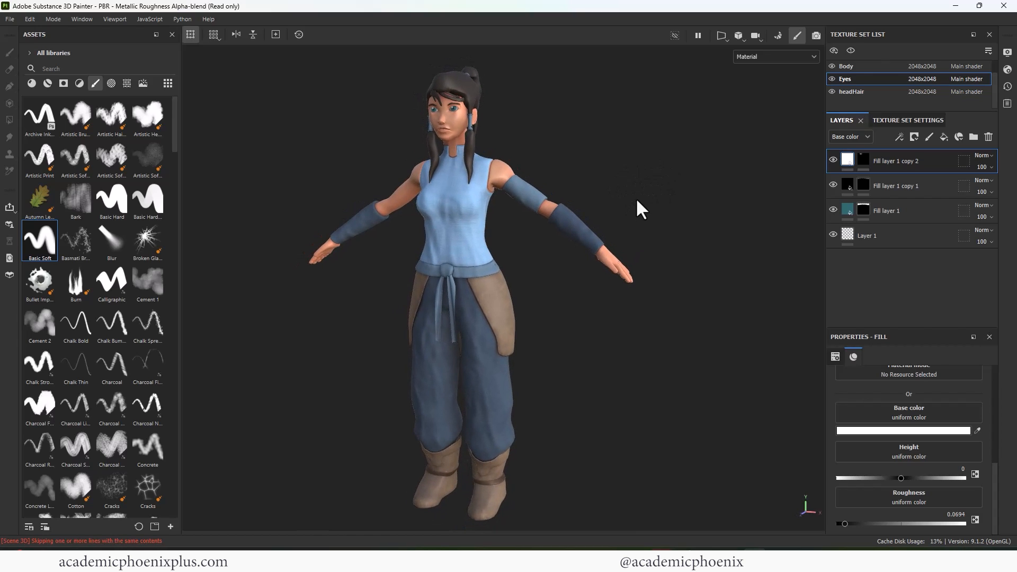